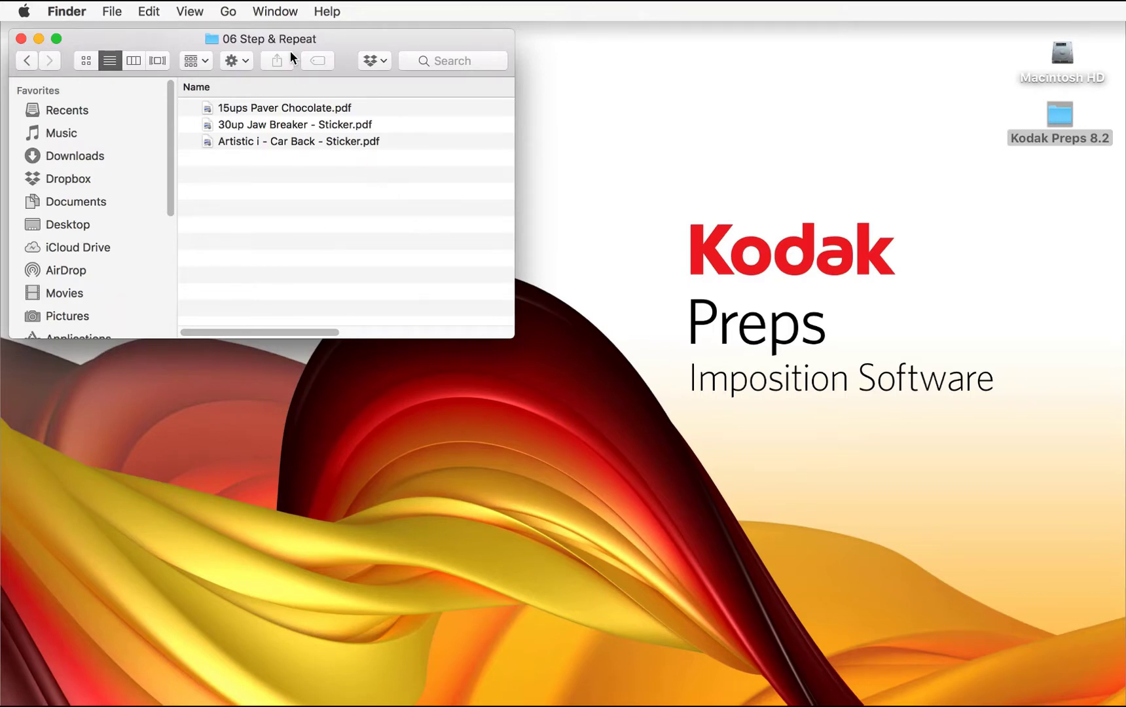
Step: Switch to Preps 8 and create a new job
drag(290, 39, 281, 33)
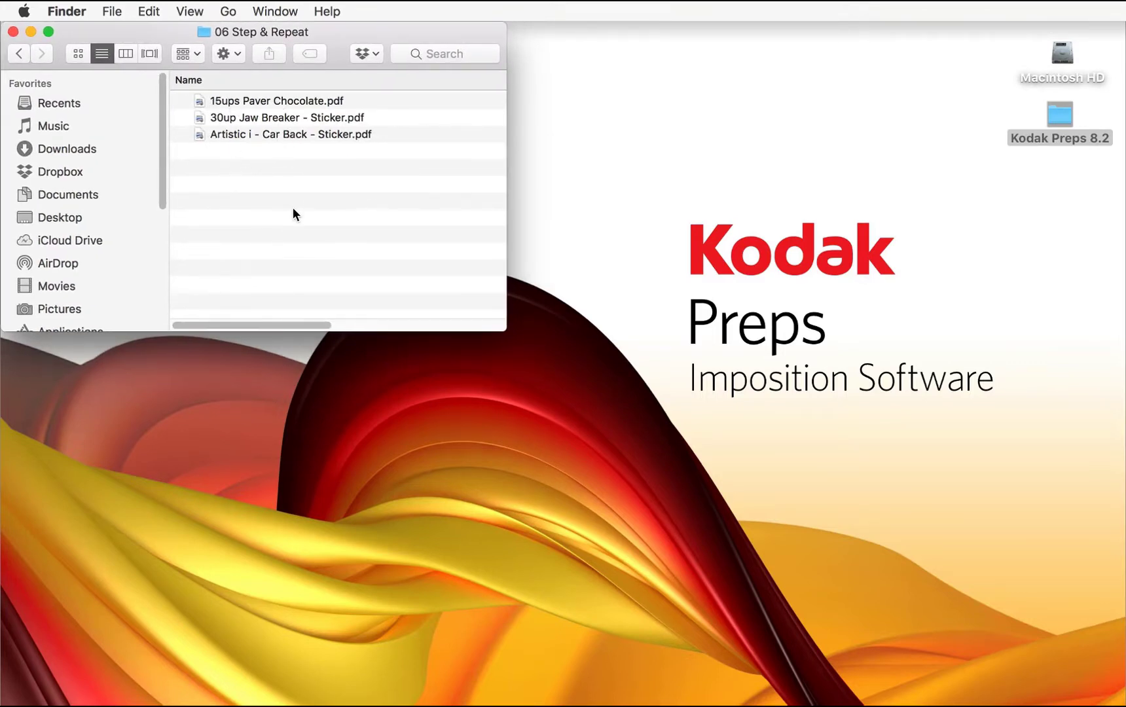
click(521, 243)
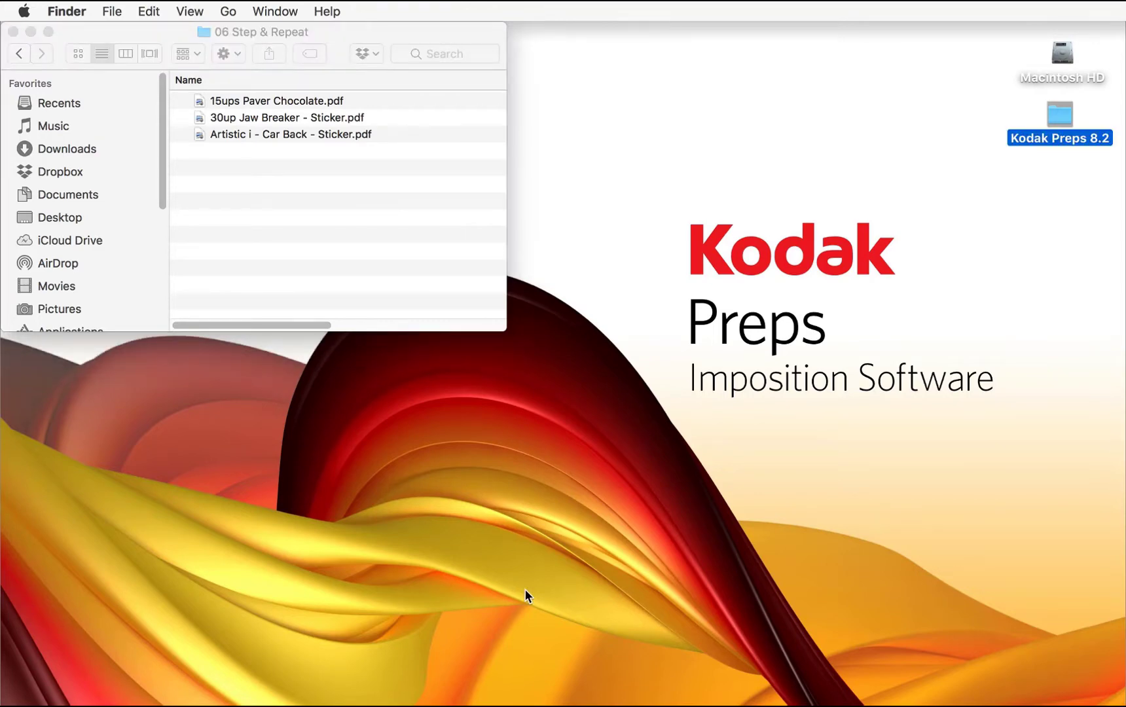
mouse_move(496, 680)
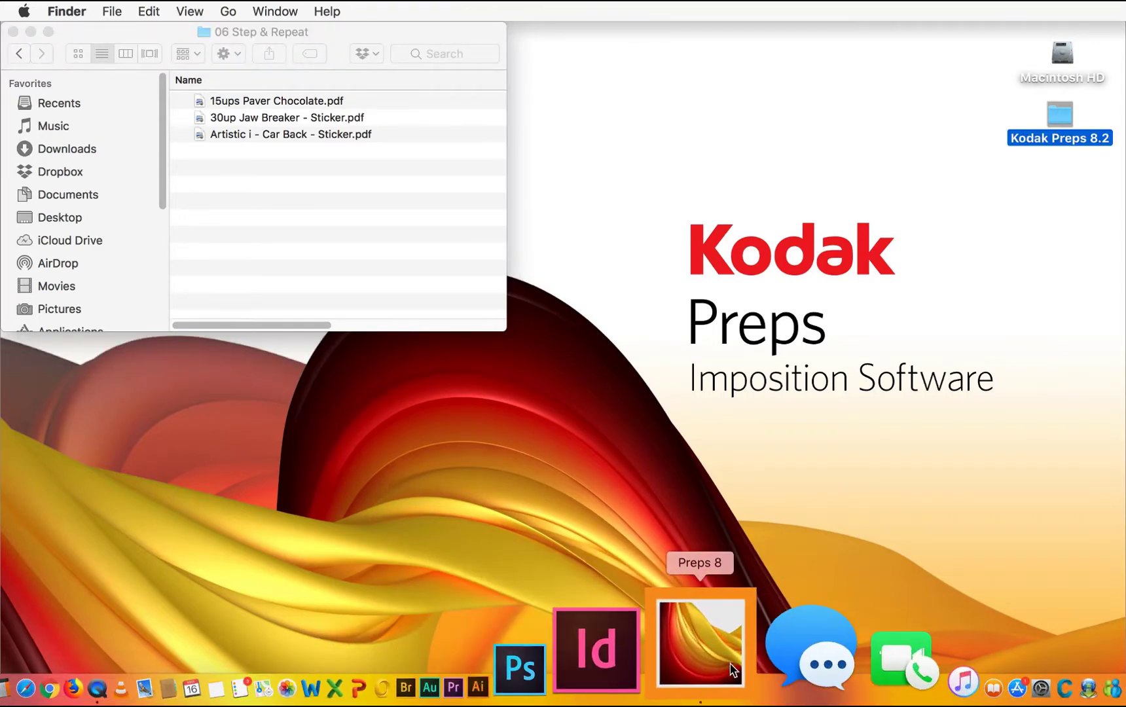
click(724, 674)
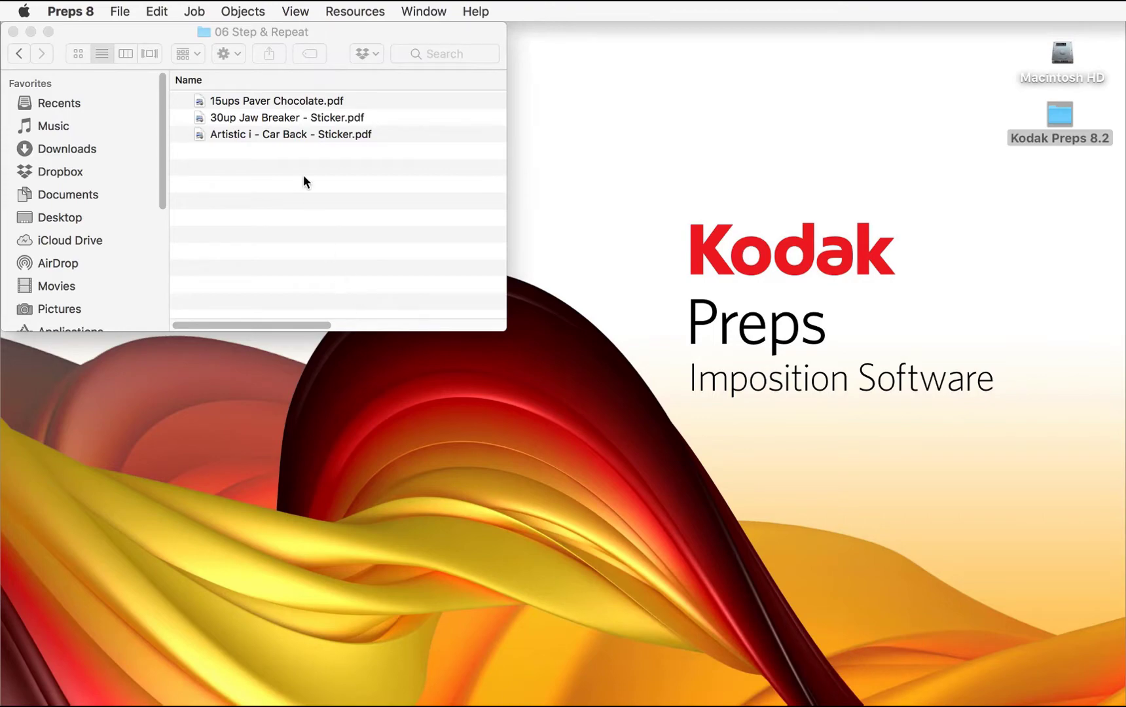
key(ctrl+n)
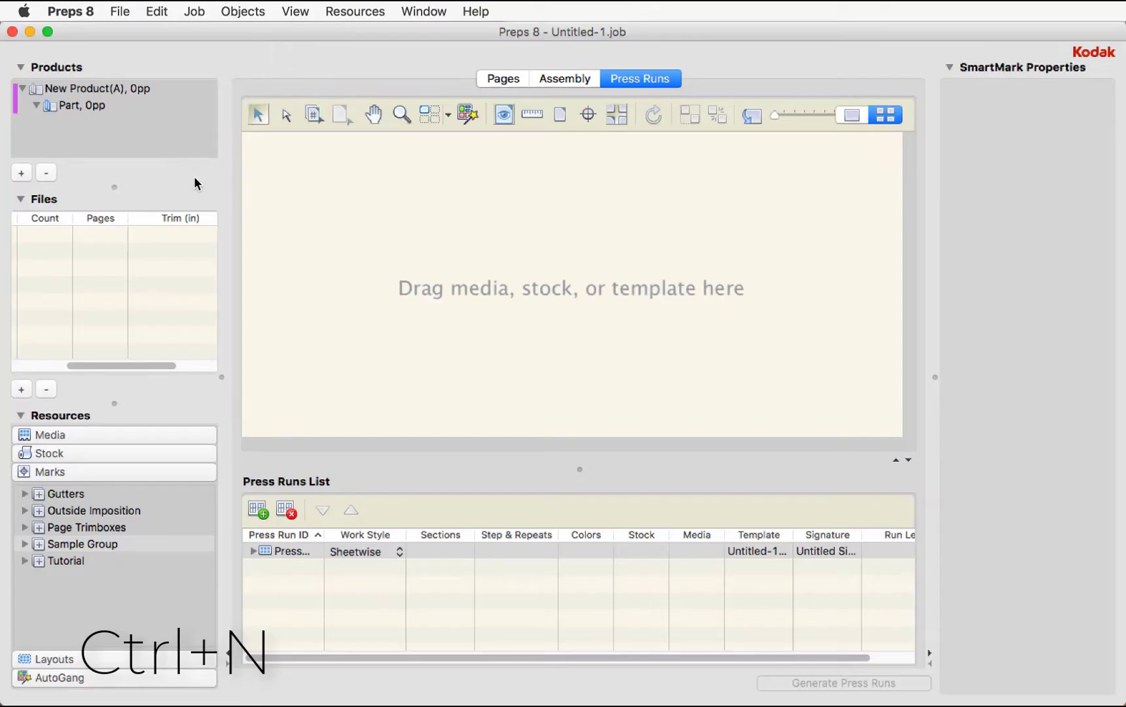
Step: Add all three PDF files from the "06 Step & Repeat" folder to the job's files
click(21, 389)
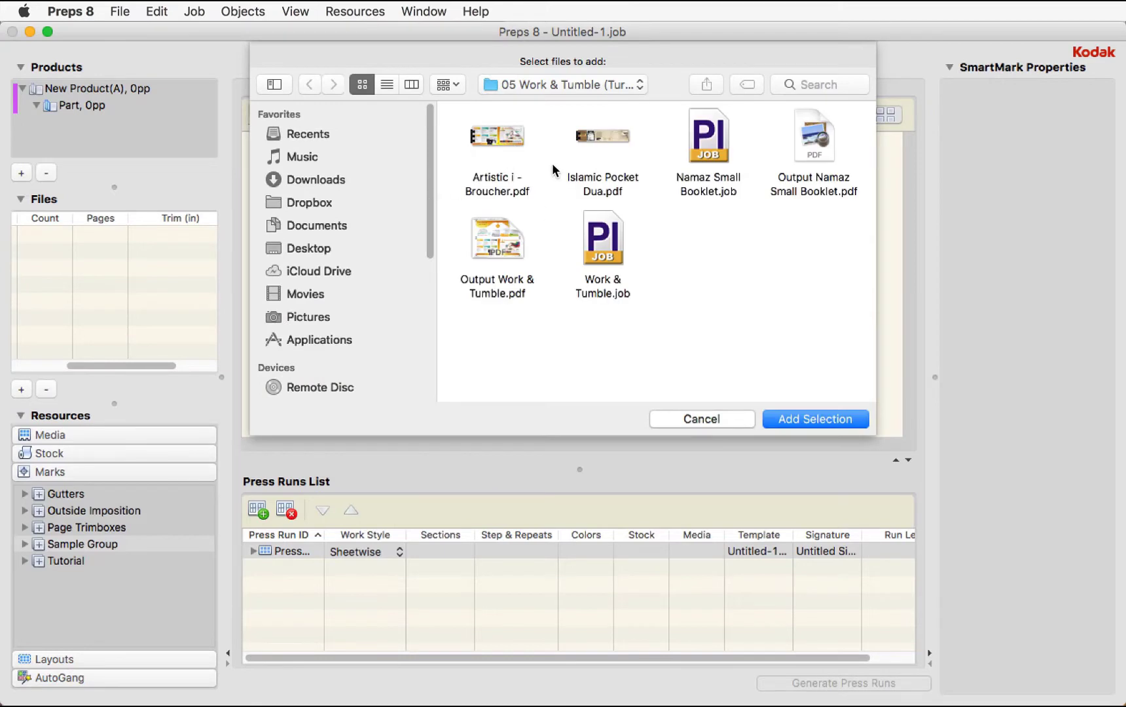
key(super+Up)
text(03)
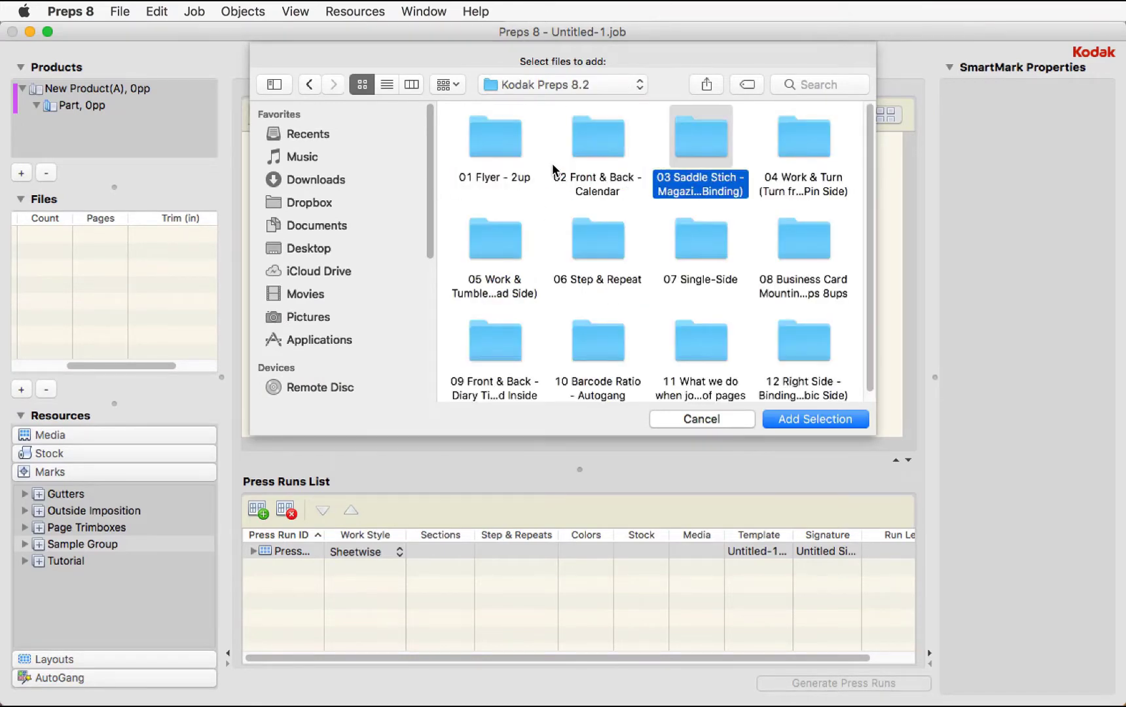
key(Down)
key(Left)
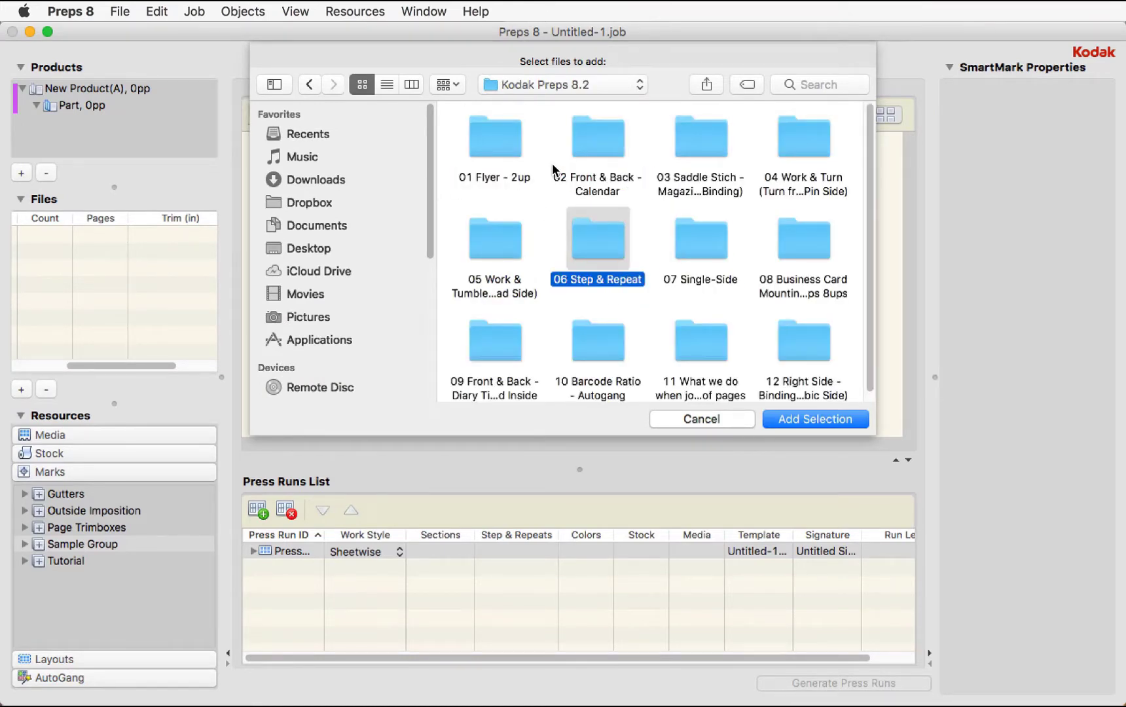
key(super+Down)
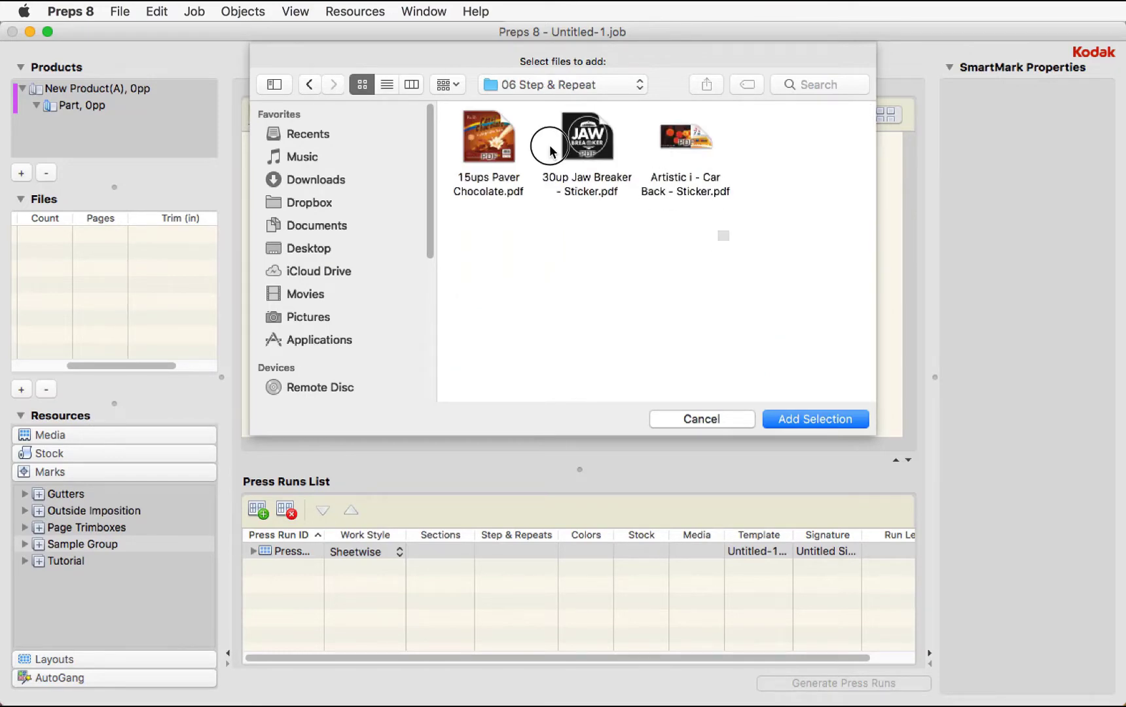
key(super+a)
click(807, 421)
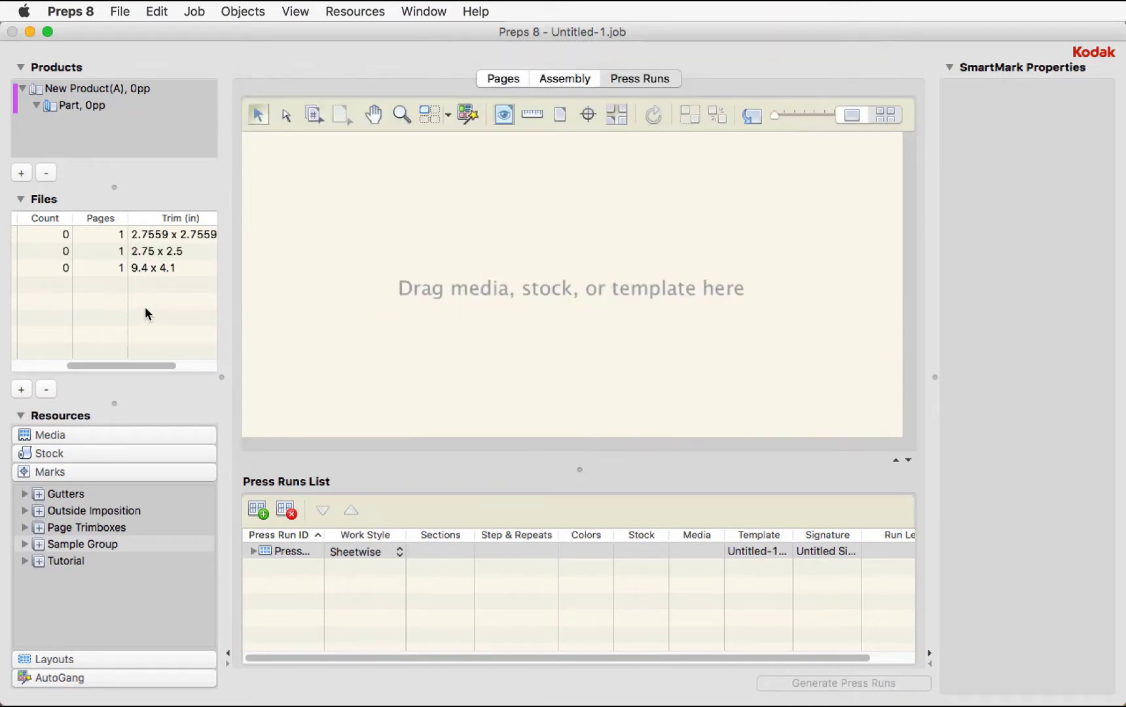
Step: Add all three imported PDFs to New Product(A) in the pages list
click(135, 367)
drag(134, 367, 84, 353)
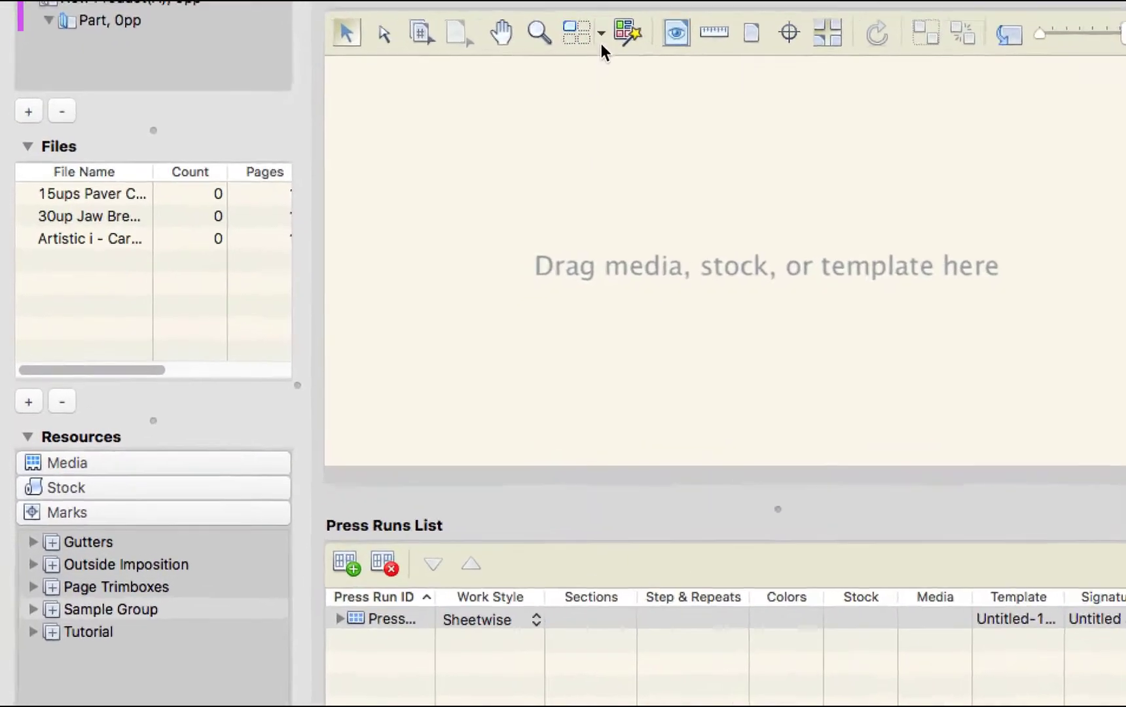
click(72, 174)
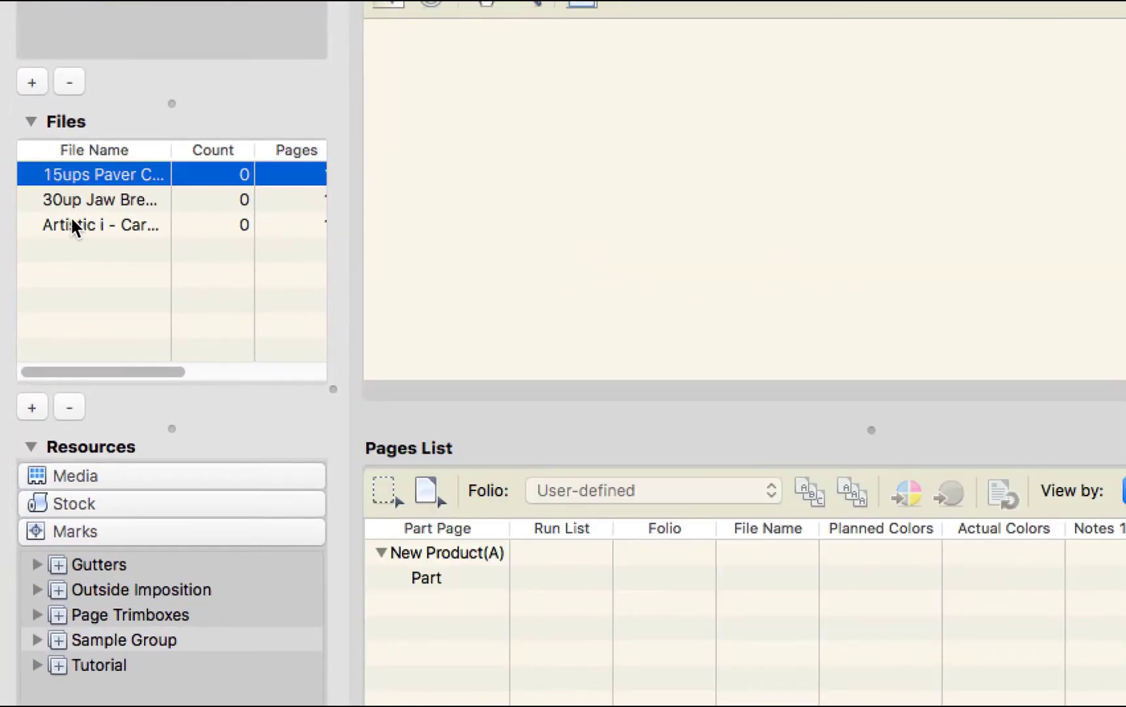
shift+click(73, 224)
drag(78, 175, 412, 550)
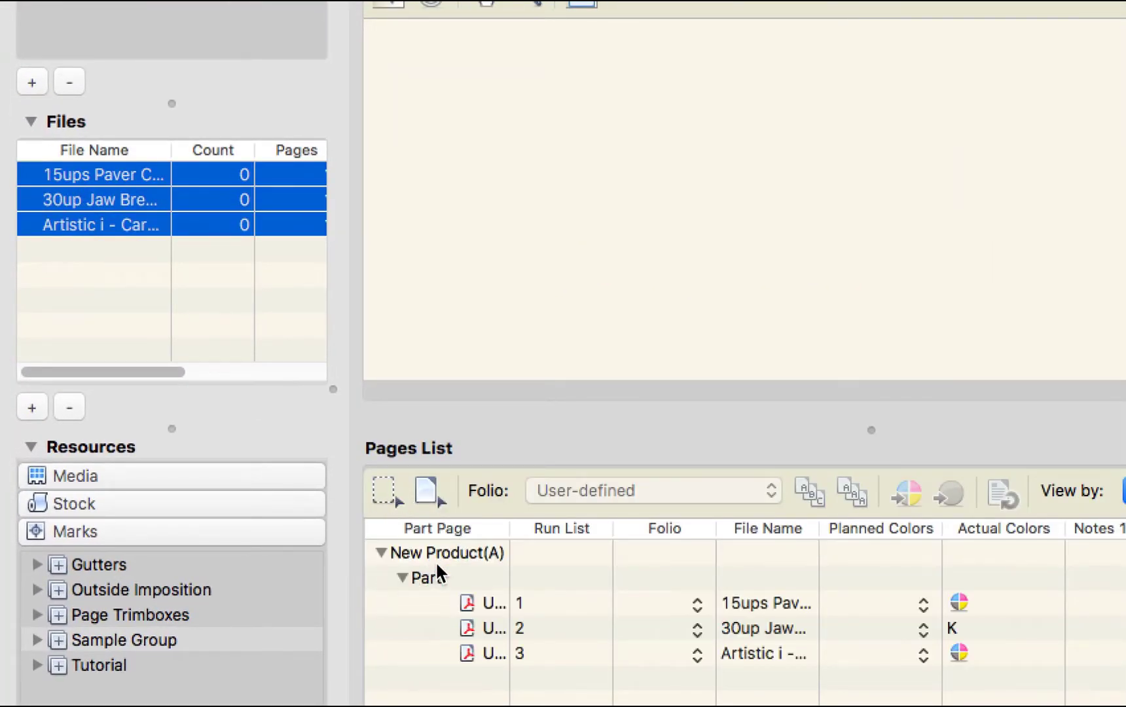
Step: Preview the artwork of the three pages one after another and return to the first page
click(494, 602)
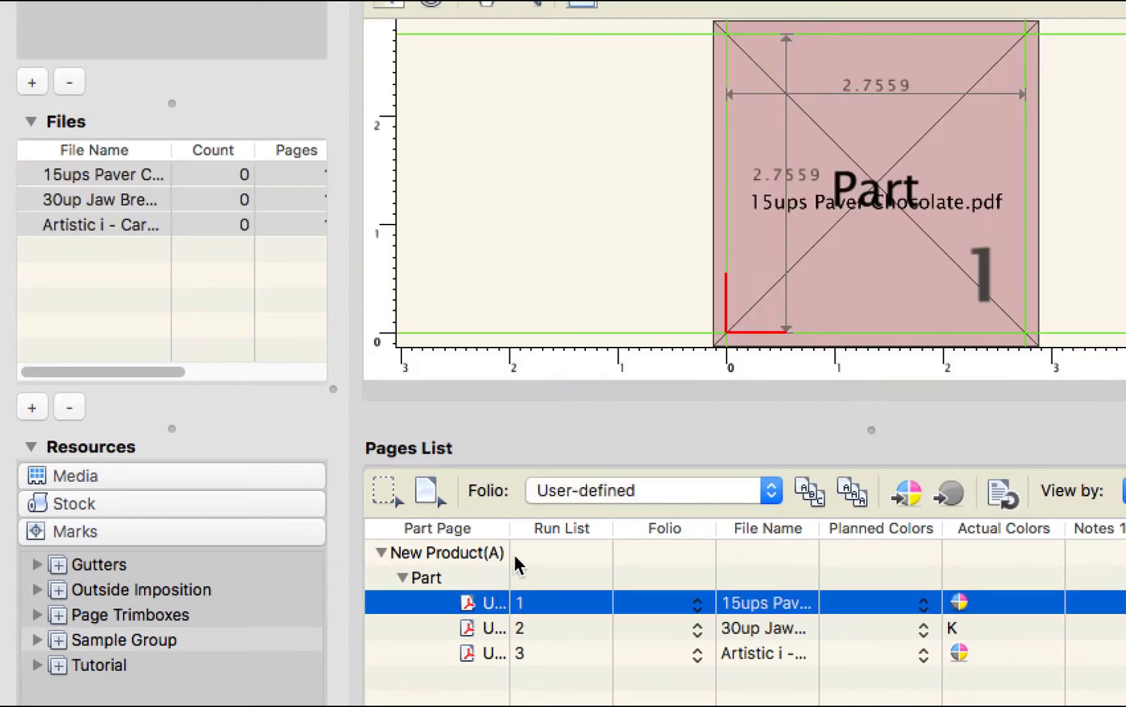
drag(510, 528, 543, 512)
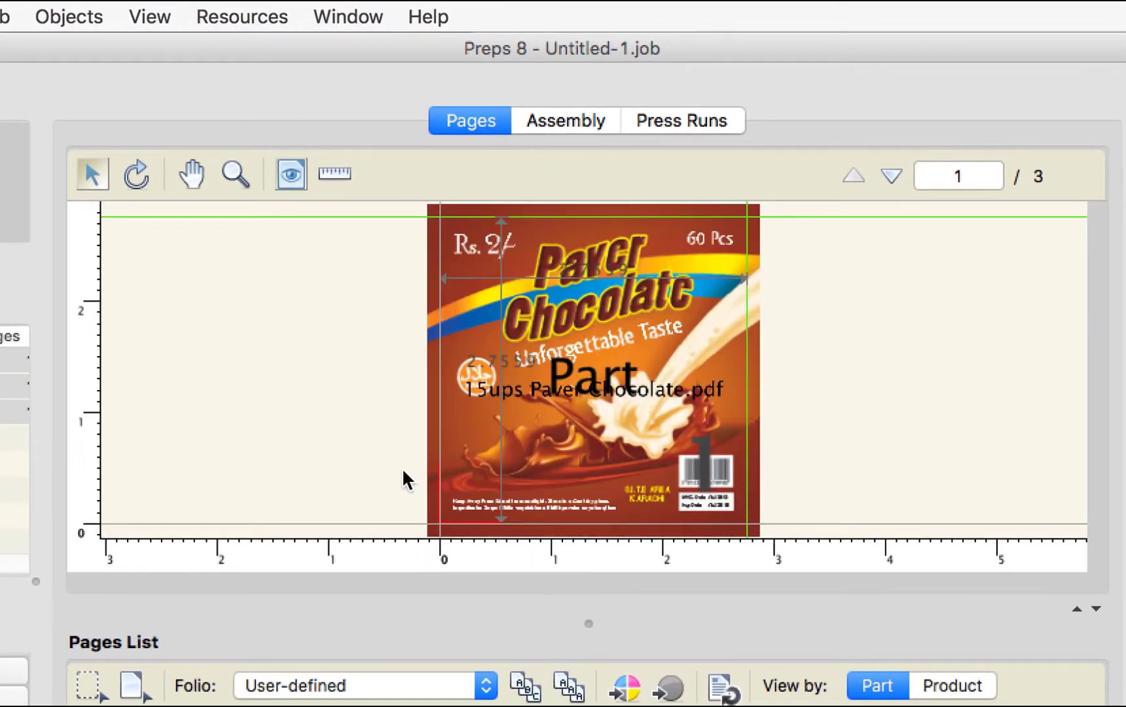
key(Down)
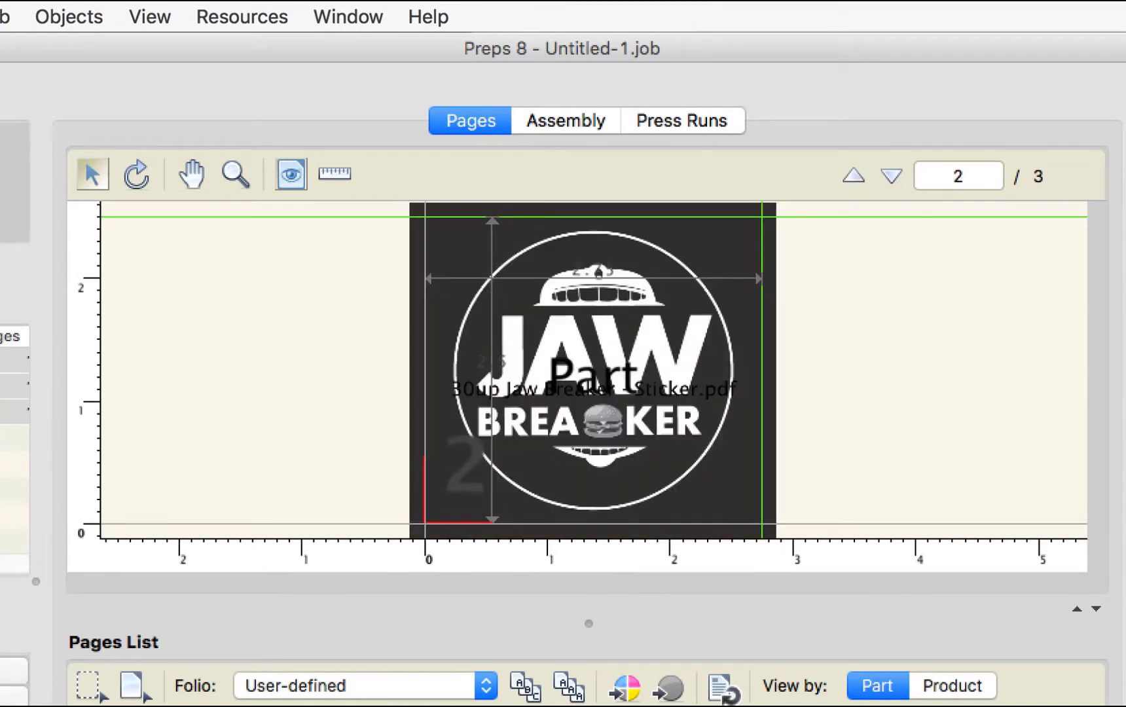
key(Down)
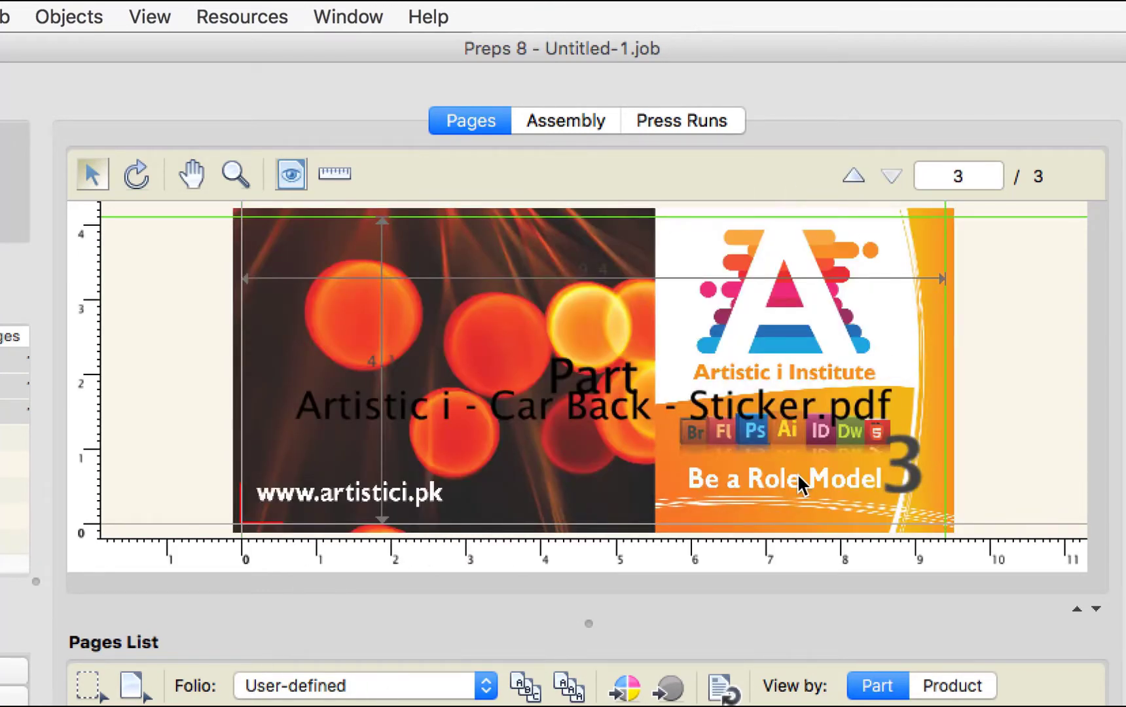
key(Home)
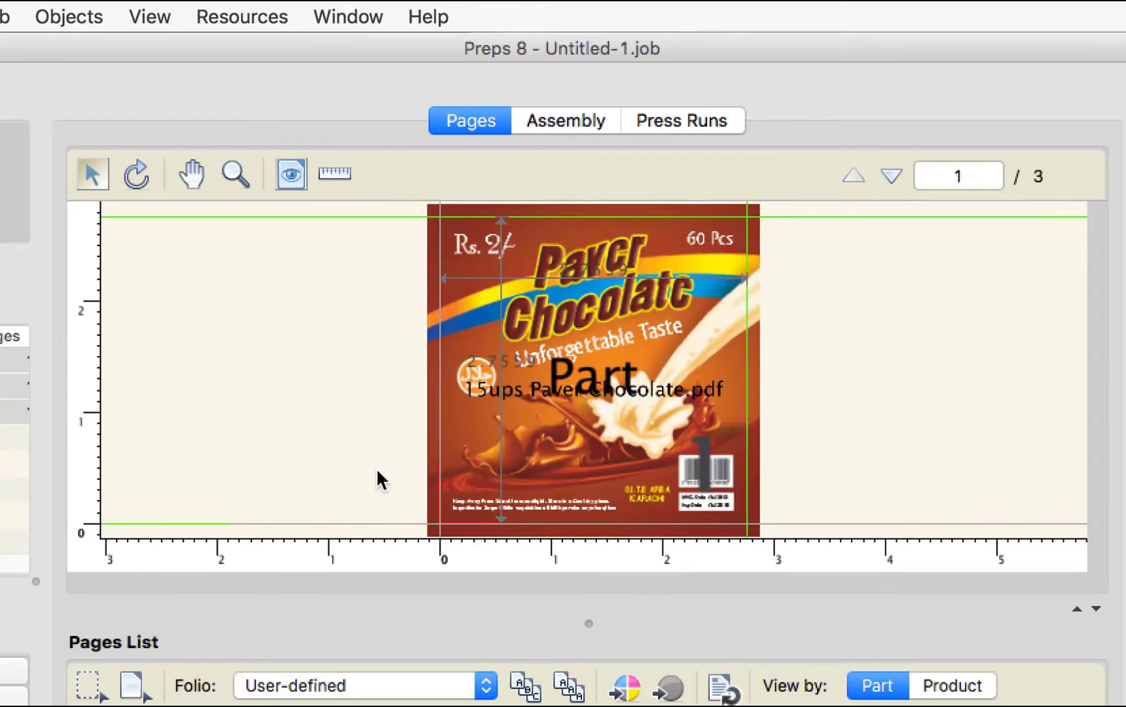
Step: Switch to the press runs view and select the 15ups Paver Chocolate file
click(667, 121)
click(440, 350)
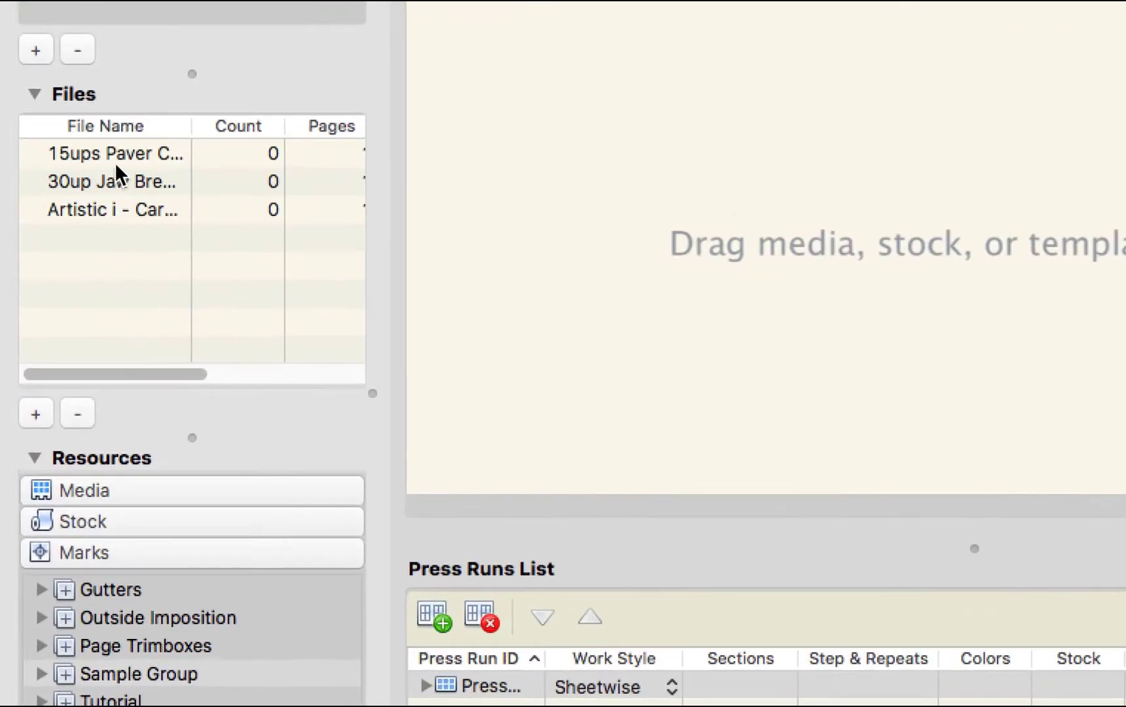
click(115, 162)
drag(127, 373, 90, 372)
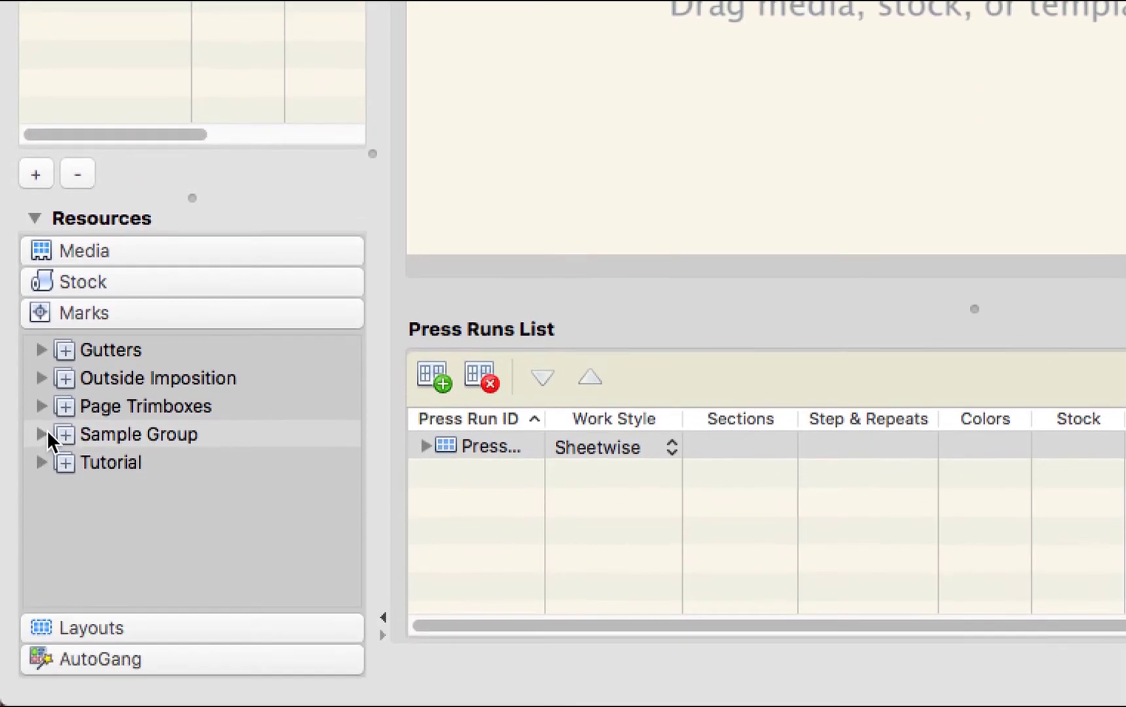
Step: Duplicate the 19X10 stock in the stock resources
double_click(127, 668)
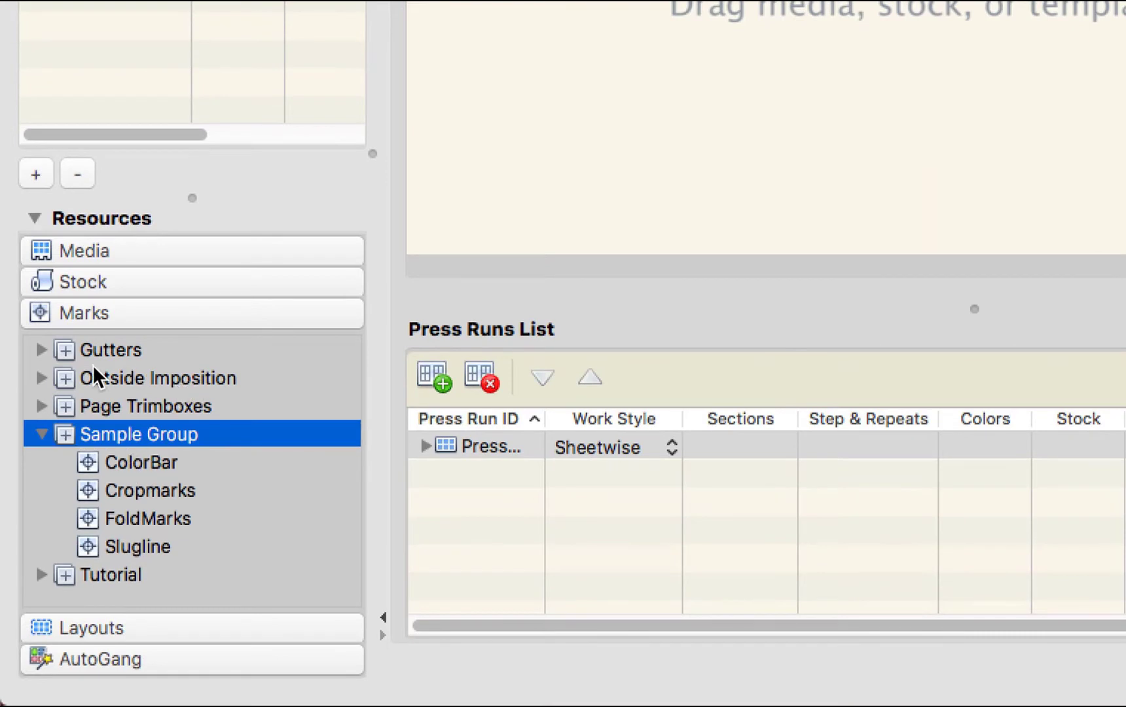
click(40, 425)
click(106, 284)
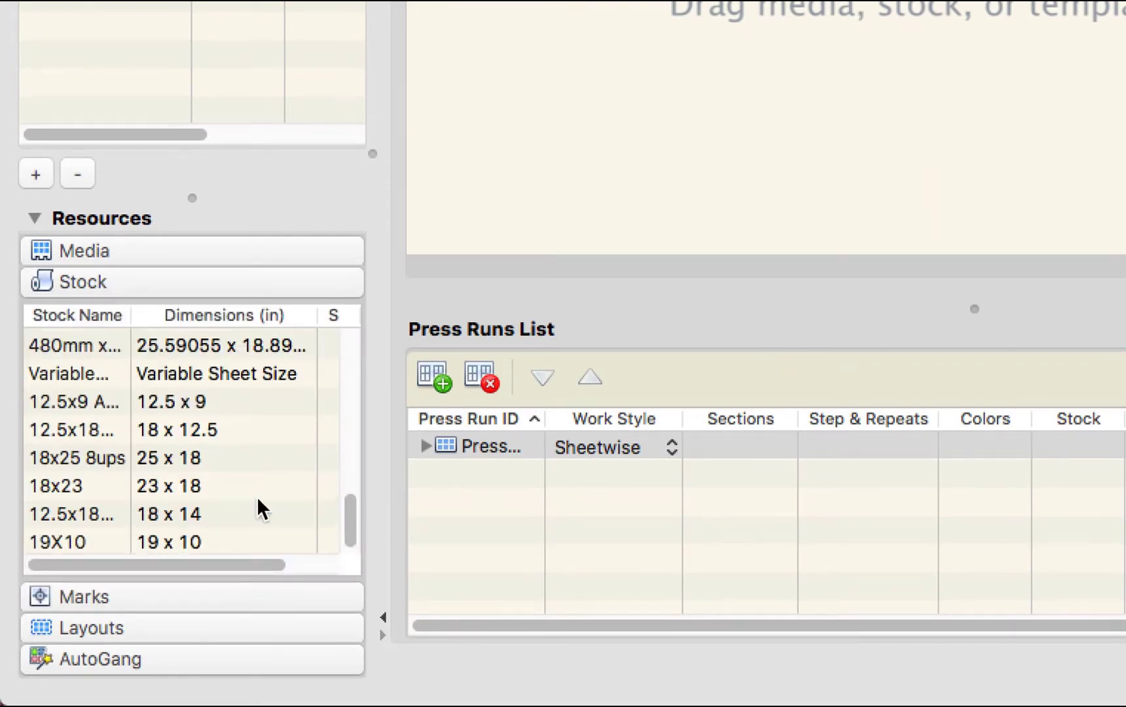
drag(346, 520, 262, 547)
click(152, 537)
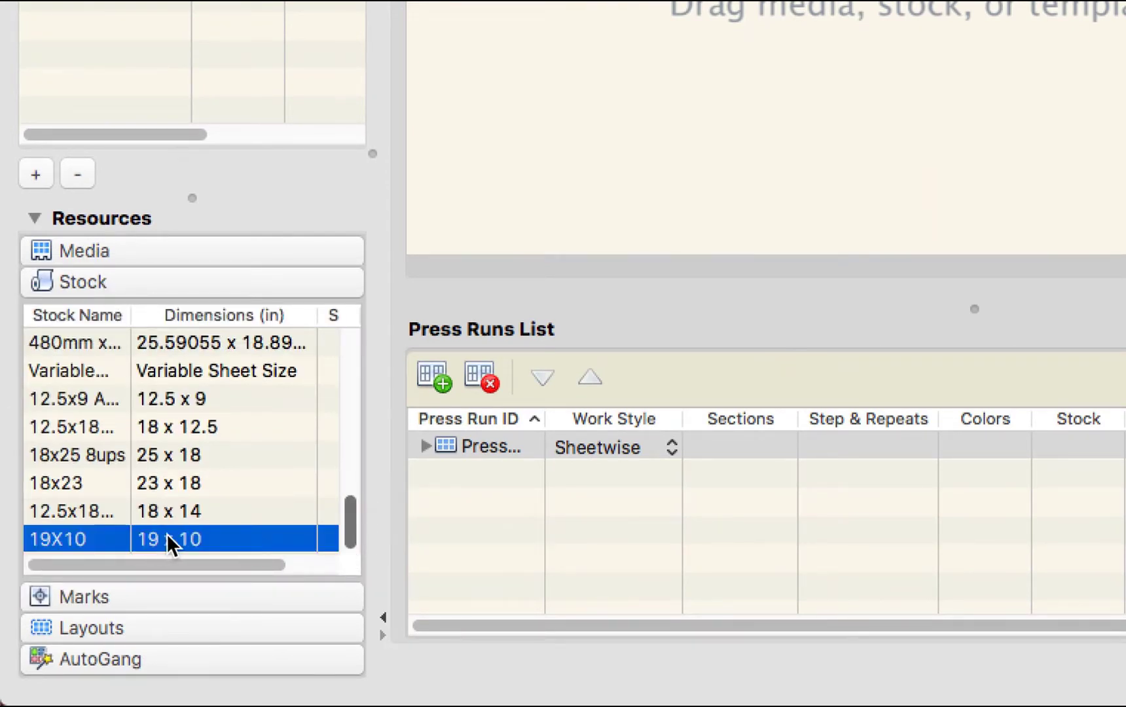
right_click(167, 538)
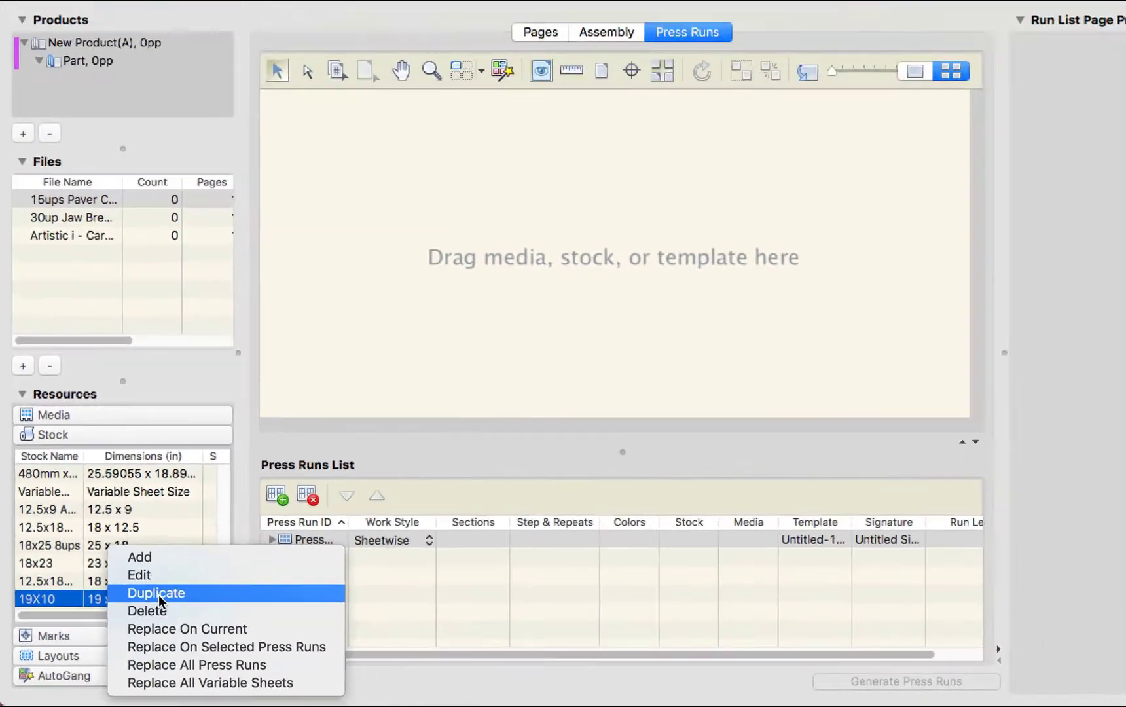
click(158, 594)
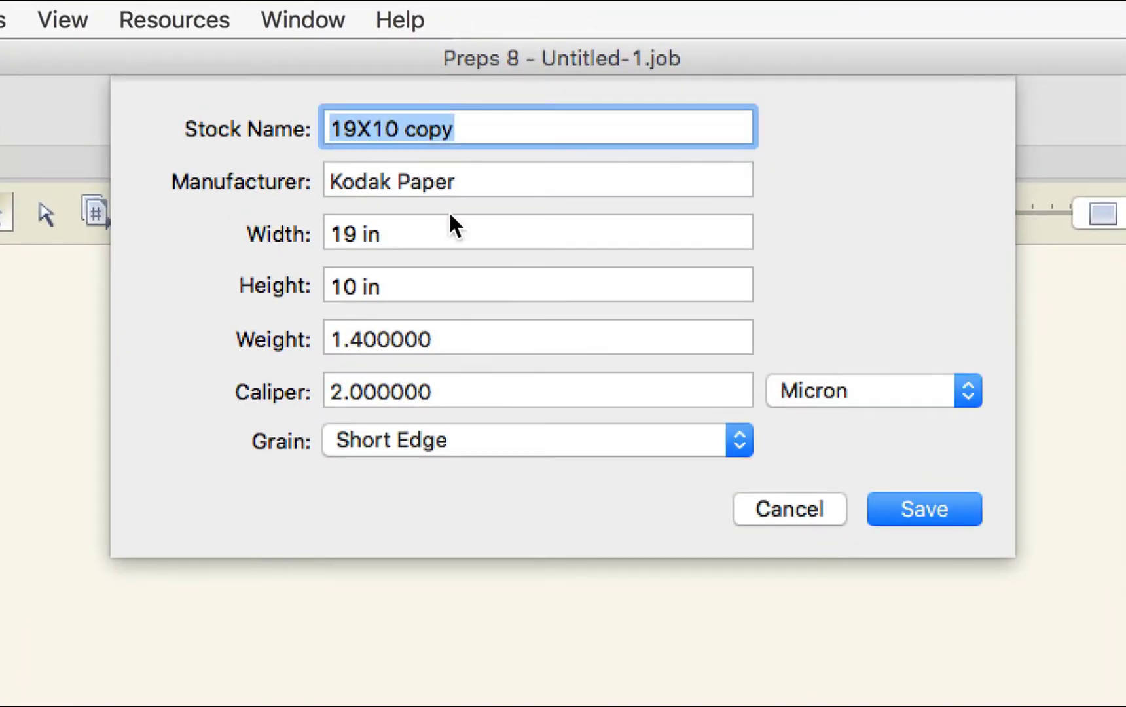
Step: Name the duplicated stock 20x10, set its width to 20 in, and save it
text(20x10)
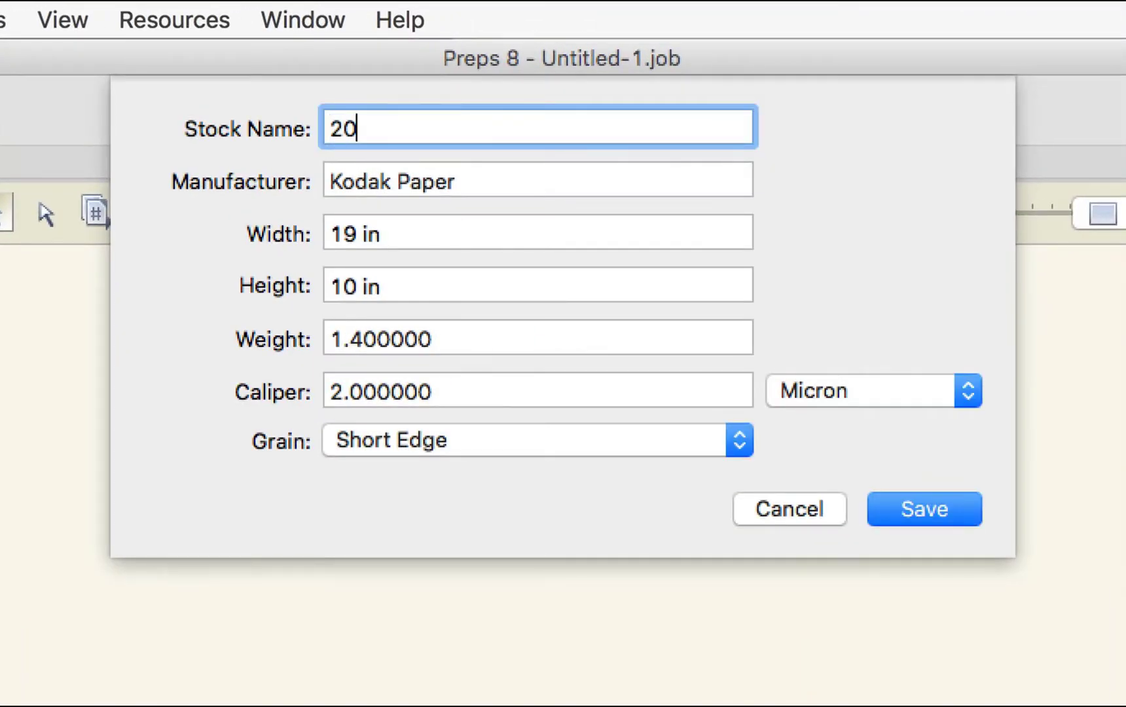
key(Tab)
key(Tab)
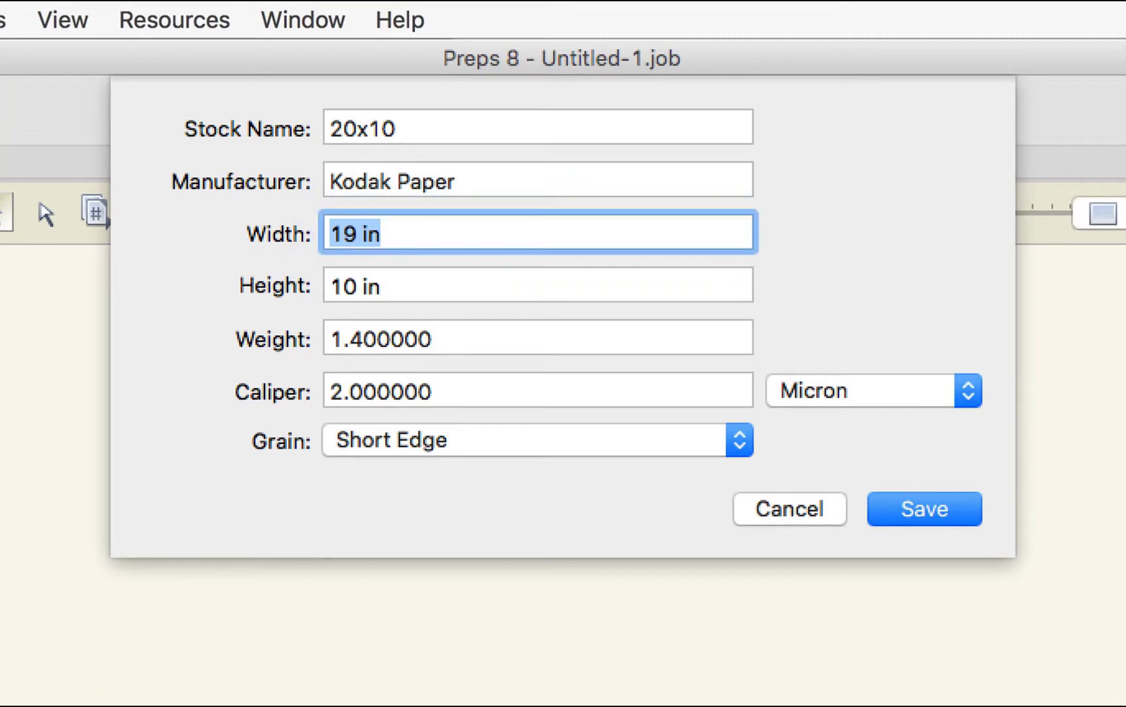
text(20)
key(Tab)
key(Tab)
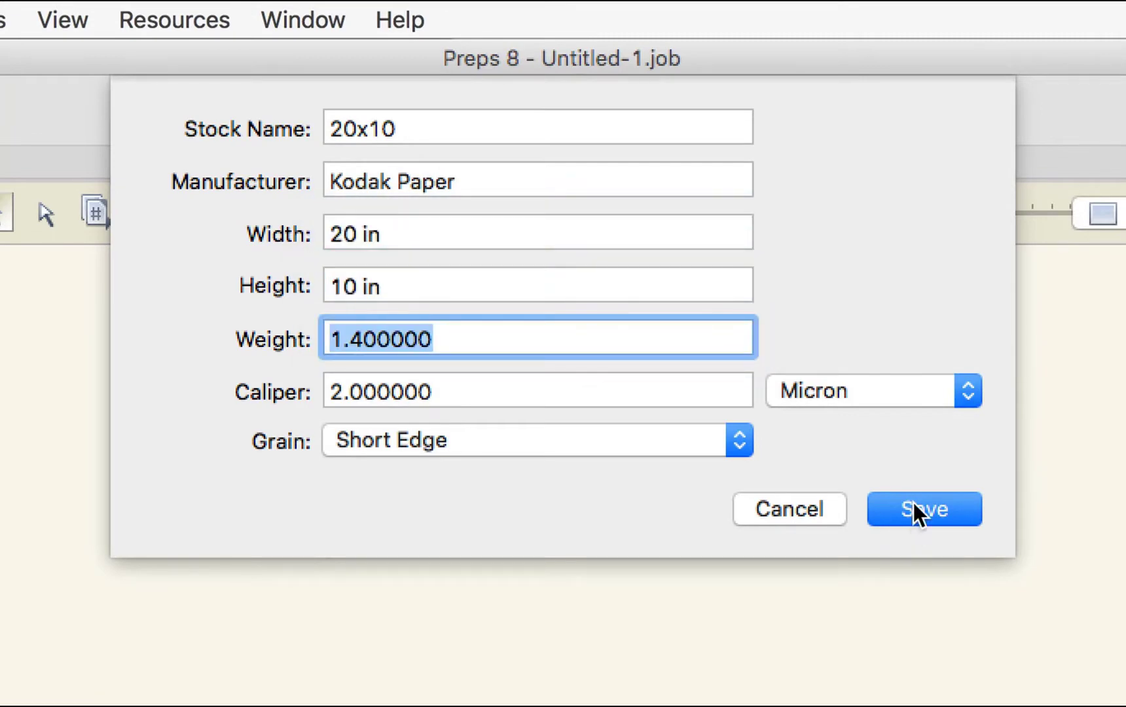
click(916, 513)
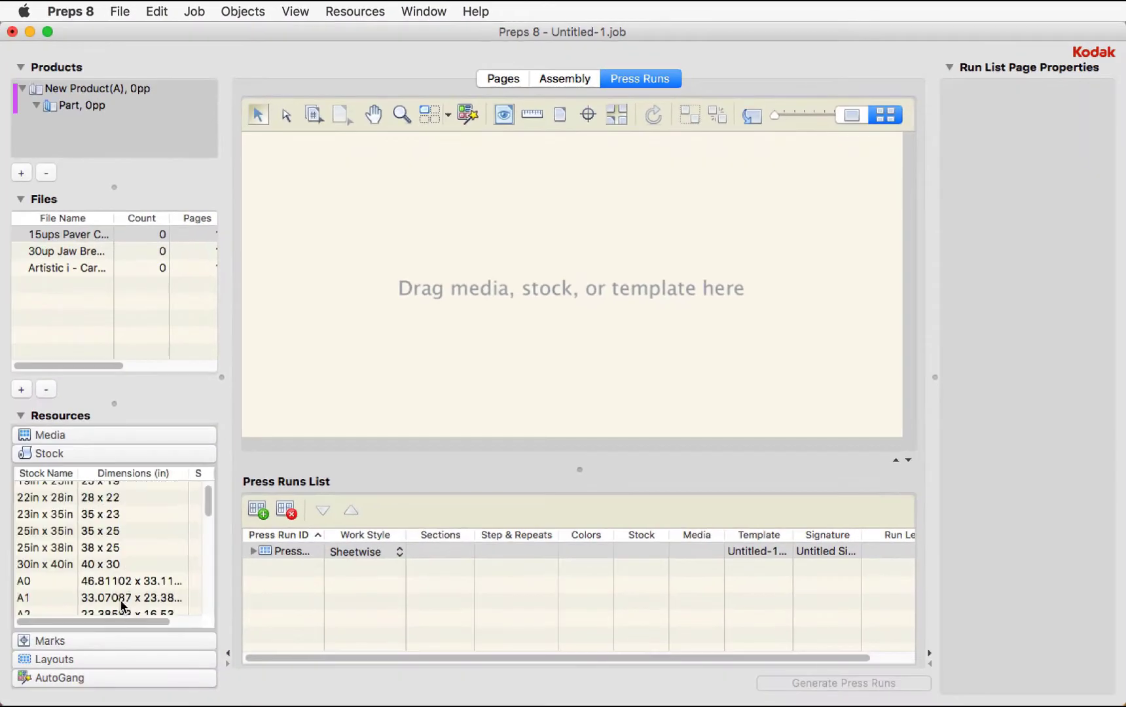
Step: Place the 20x10 stock in the press run and set its work style to Single-sided
scroll(131, 588, down, 5)
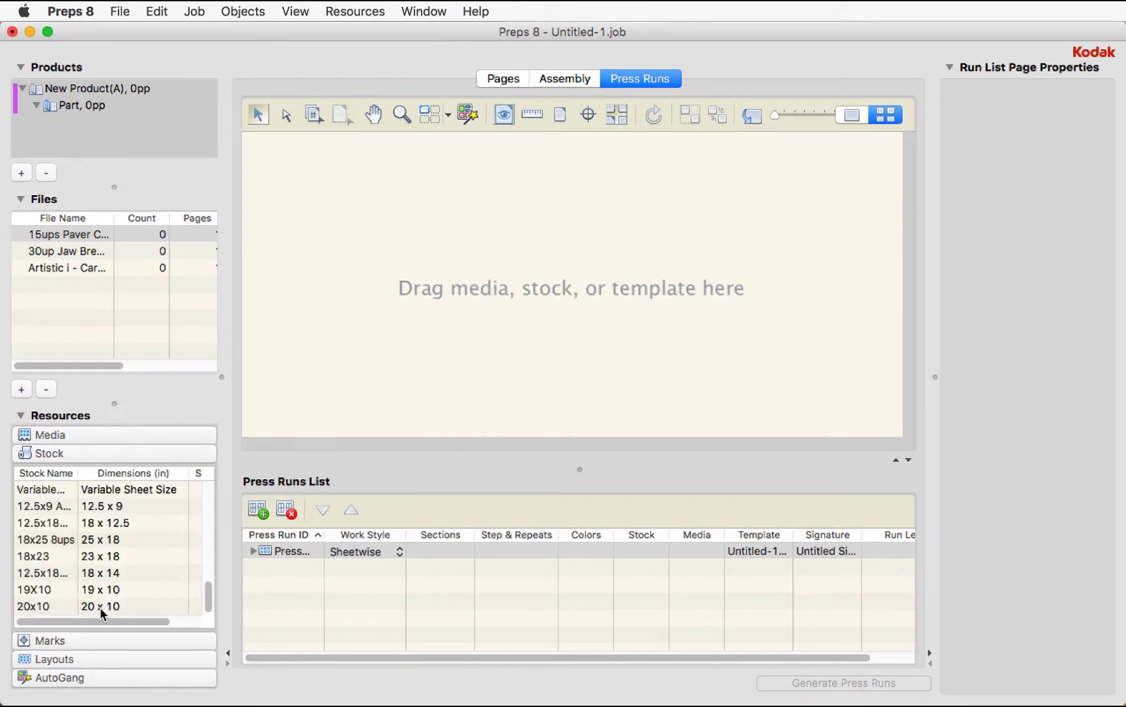
drag(101, 606, 484, 338)
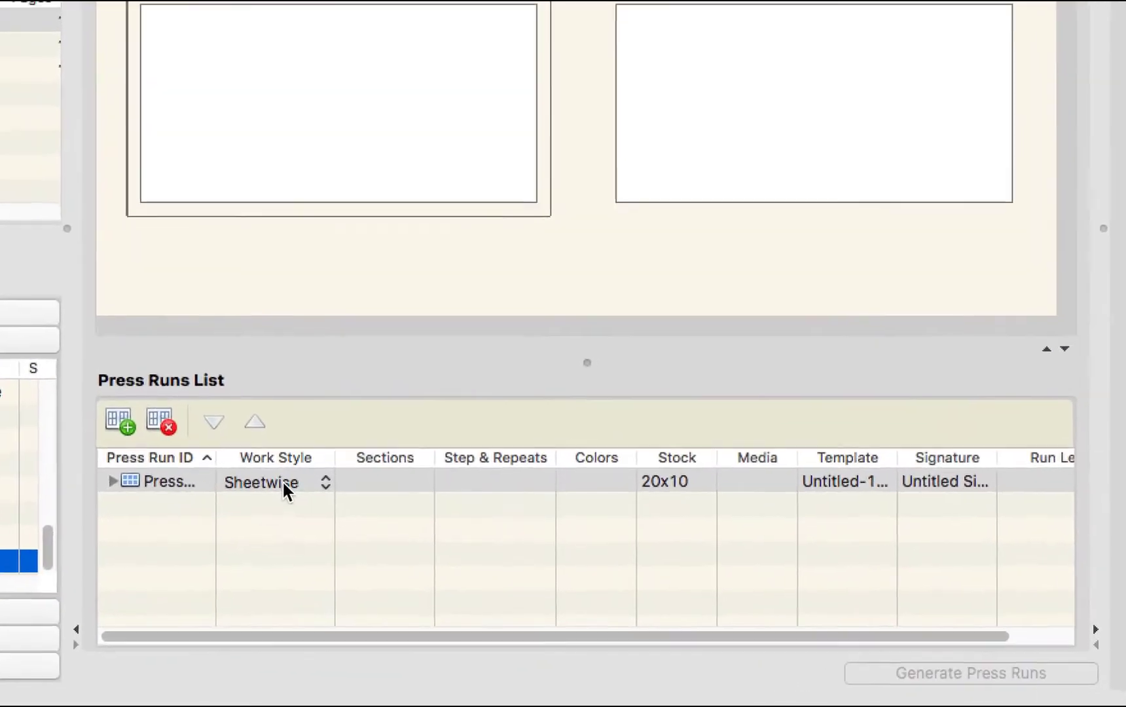
click(370, 555)
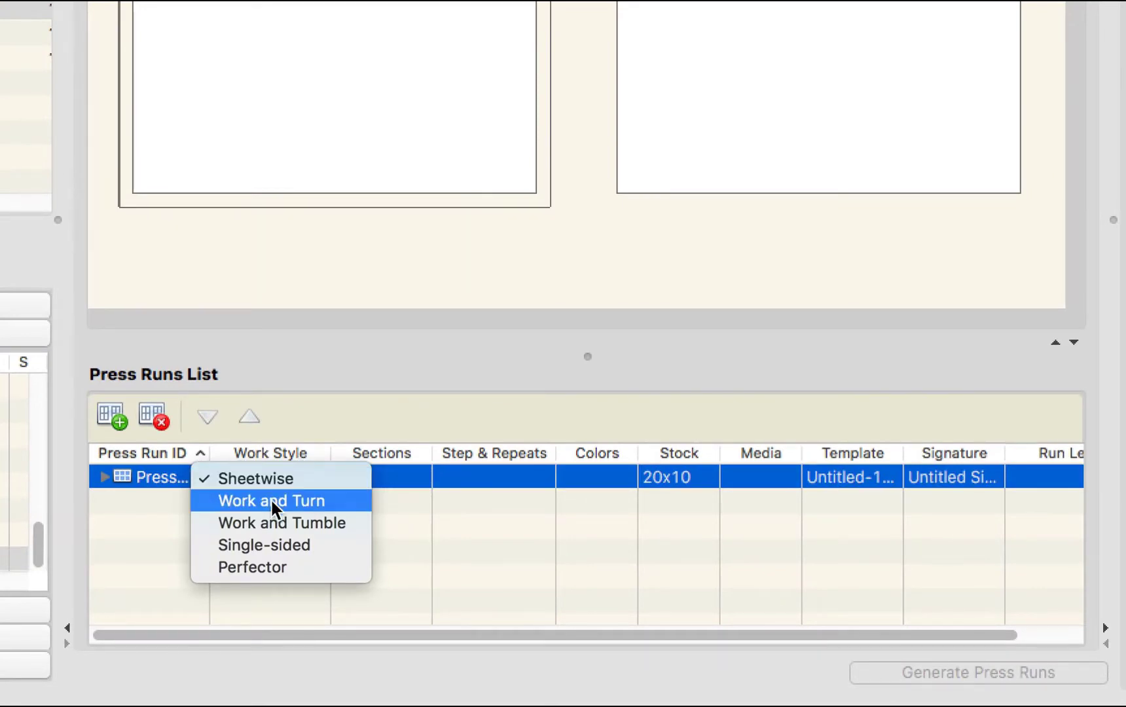
click(283, 542)
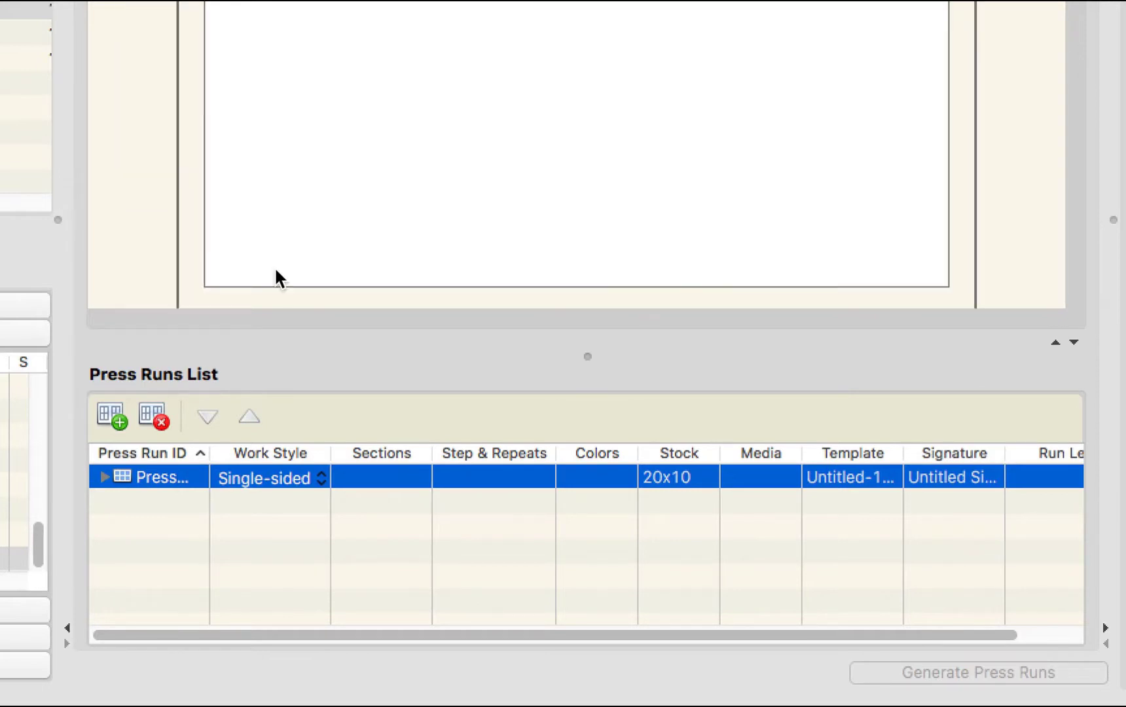
Step: Expand Press Run 1 and select its Front side
click(106, 478)
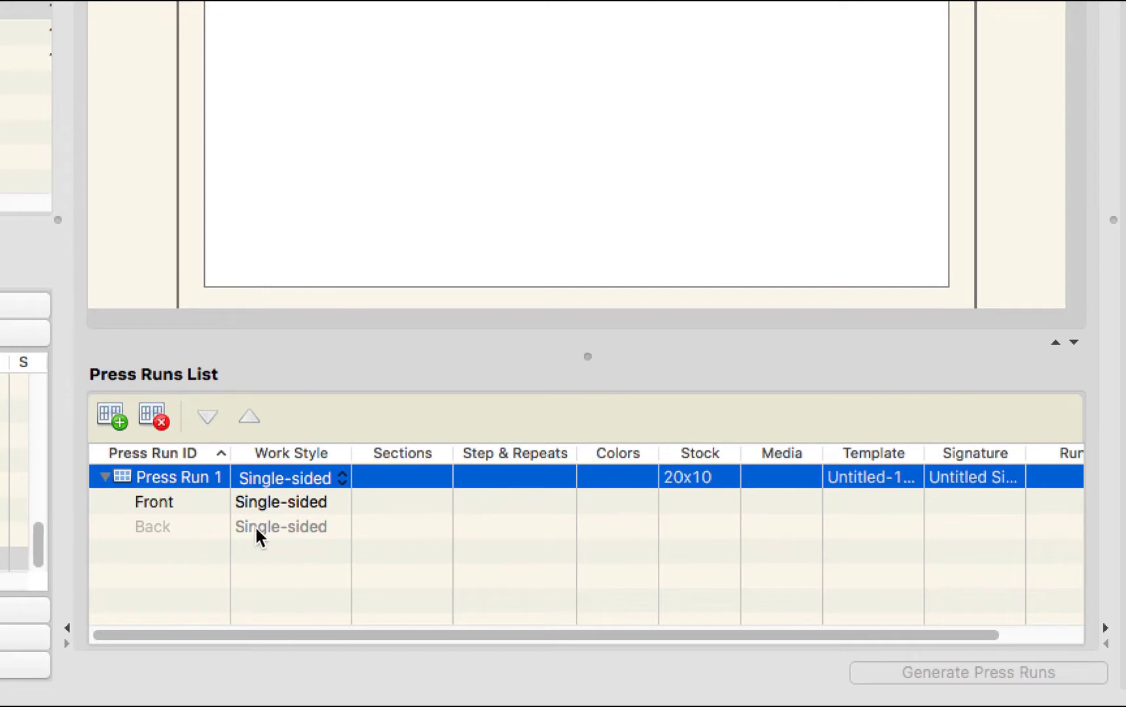
click(261, 508)
click(366, 30)
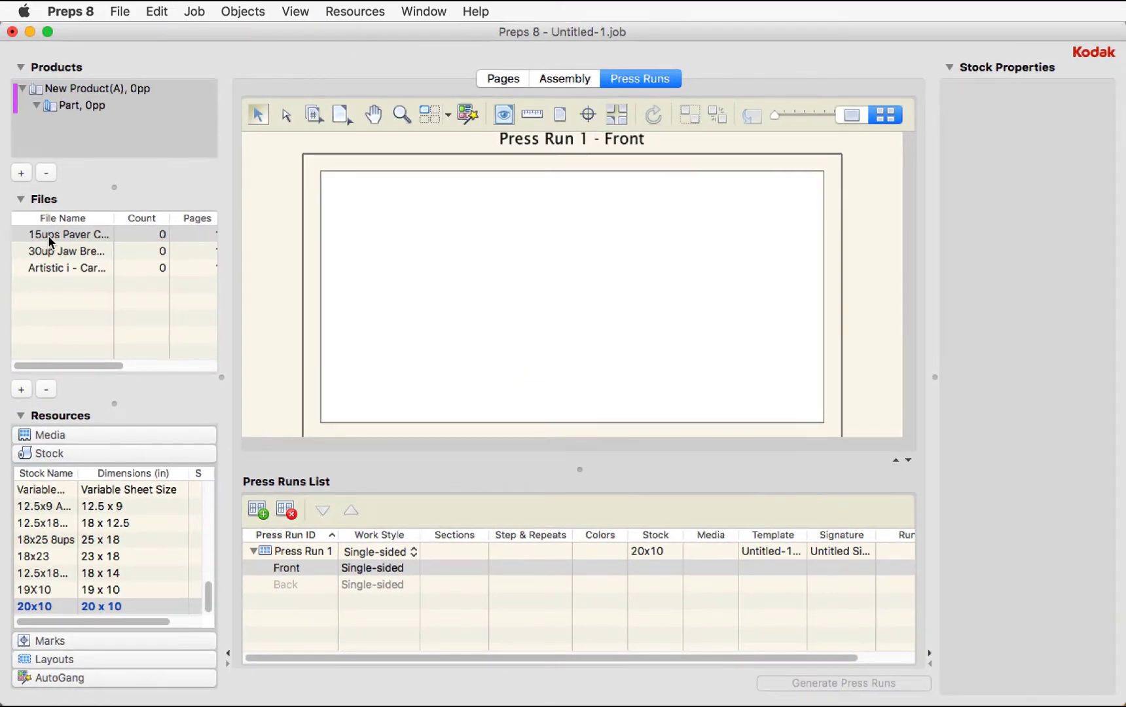
Step: Create a new imposition on the press run's front with 5 pages horizontally and 3 vertically, centred on the sheet
click(373, 270)
key(ctrl+m)
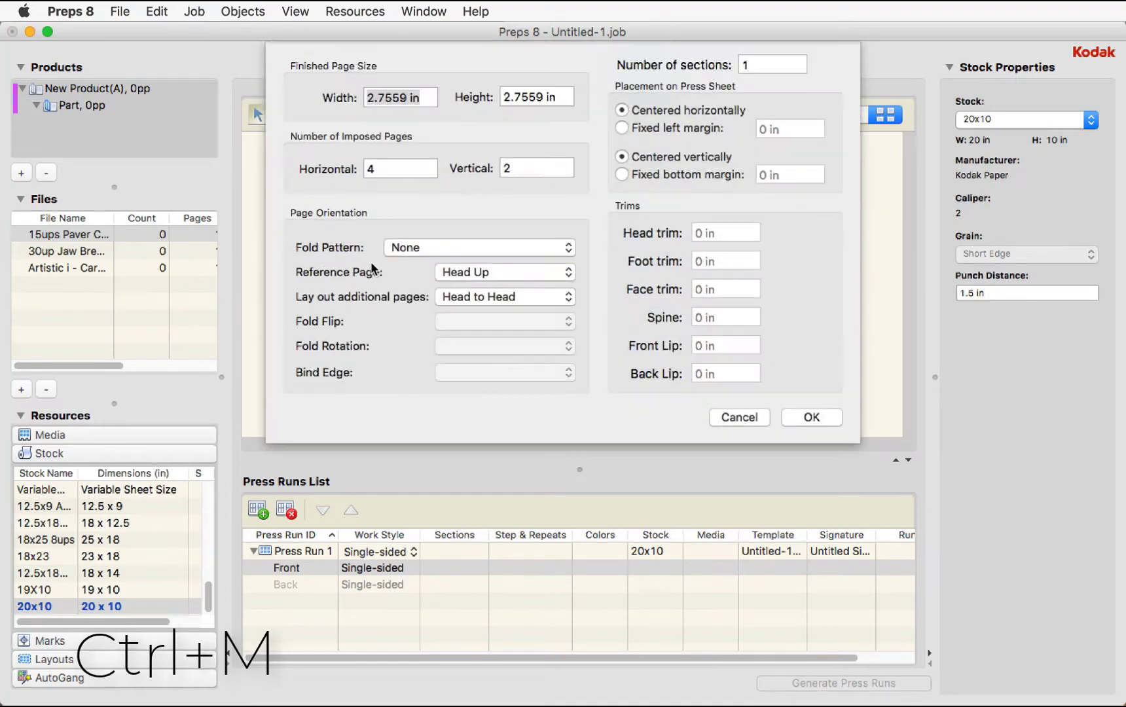
double_click(385, 171)
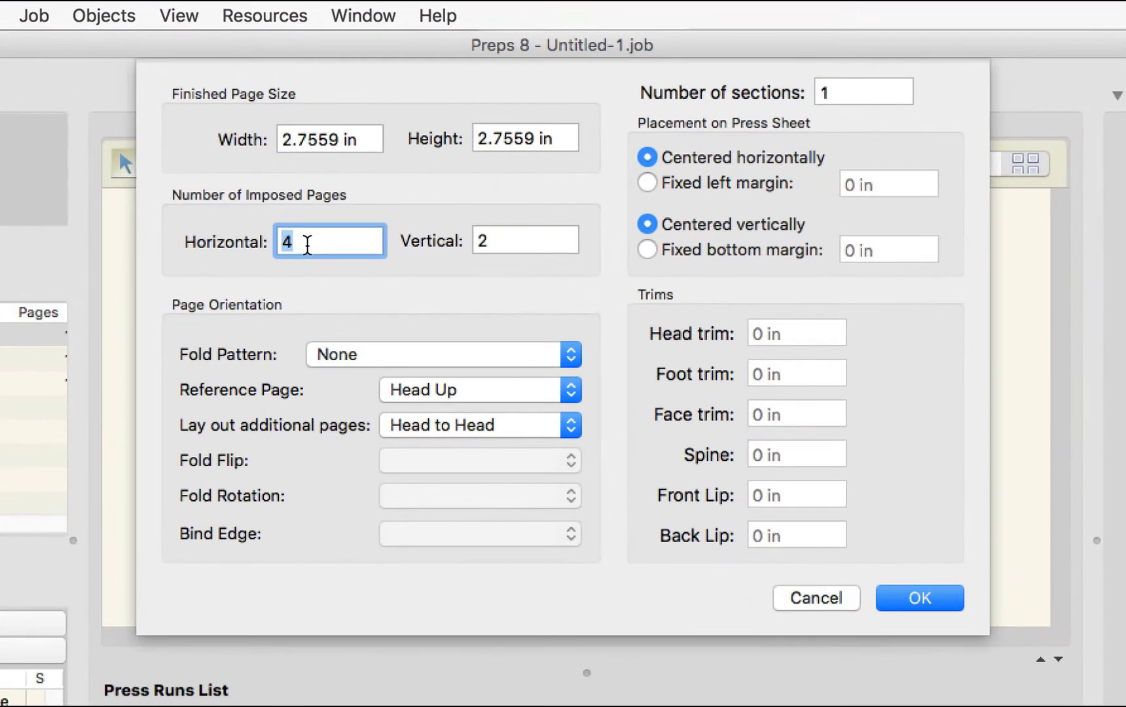
text(5)
key(Tab)
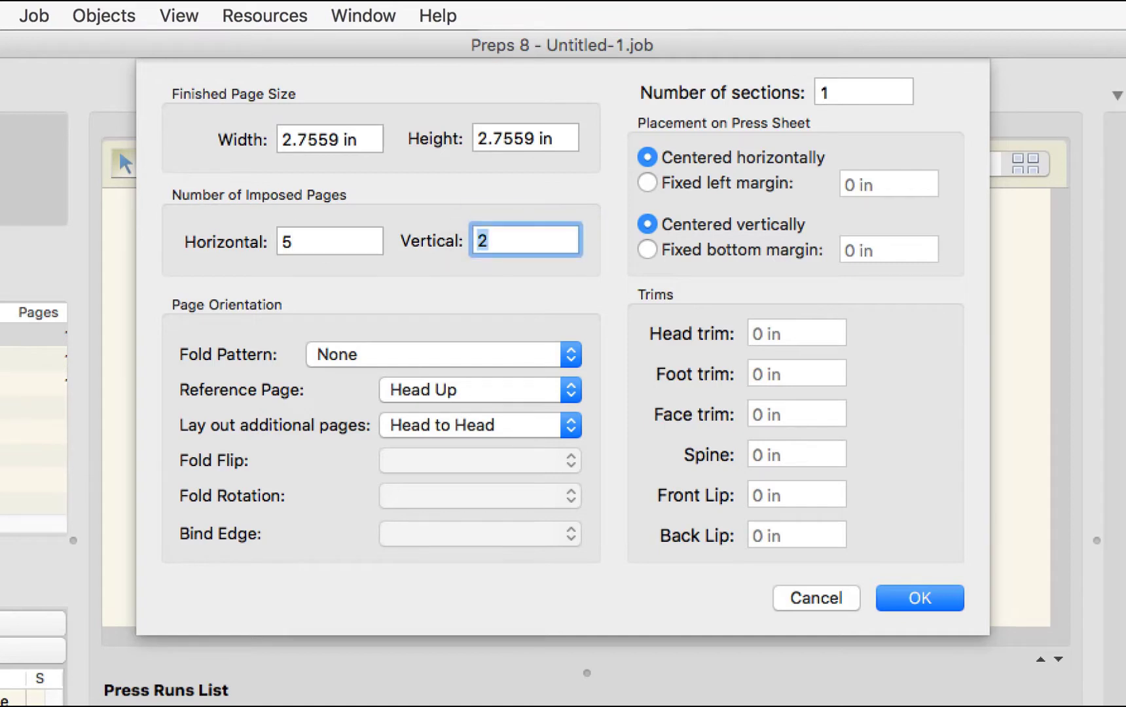
text(3)
key(Tab)
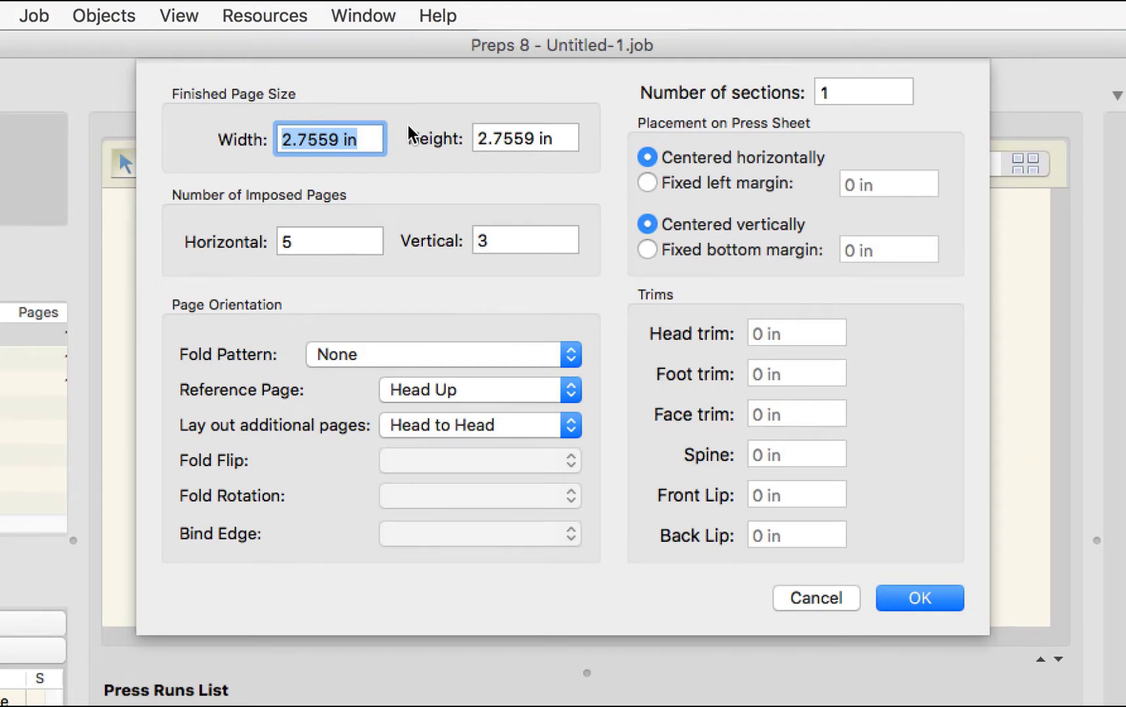
click(929, 600)
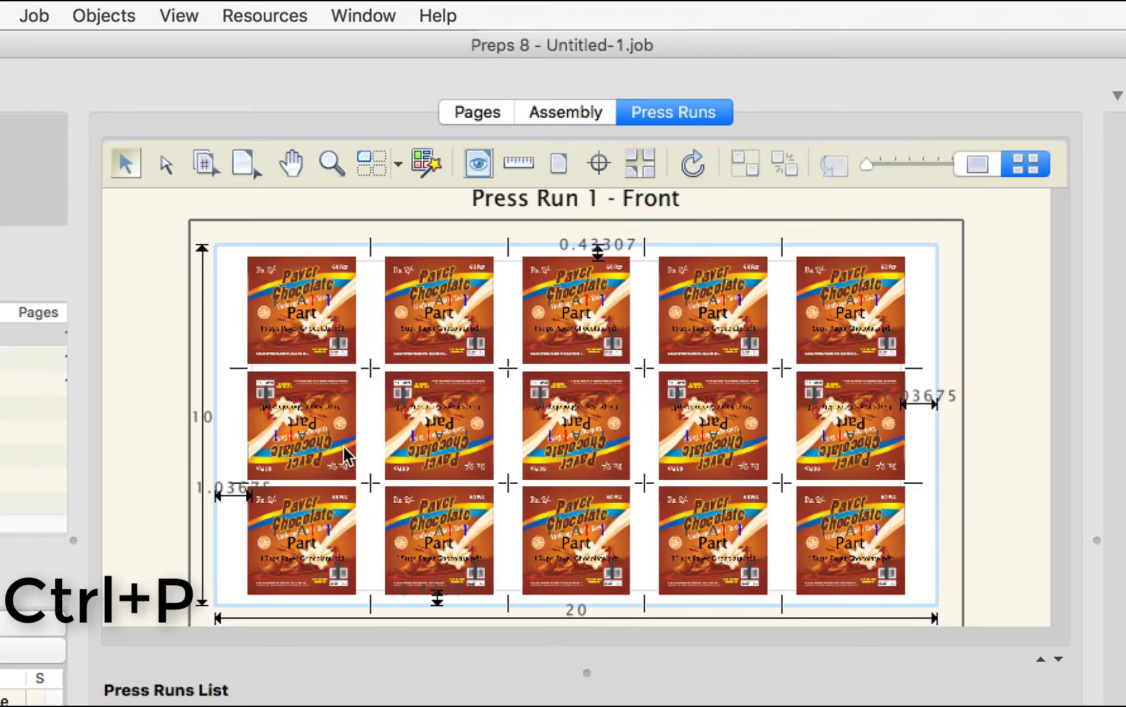
click(329, 346)
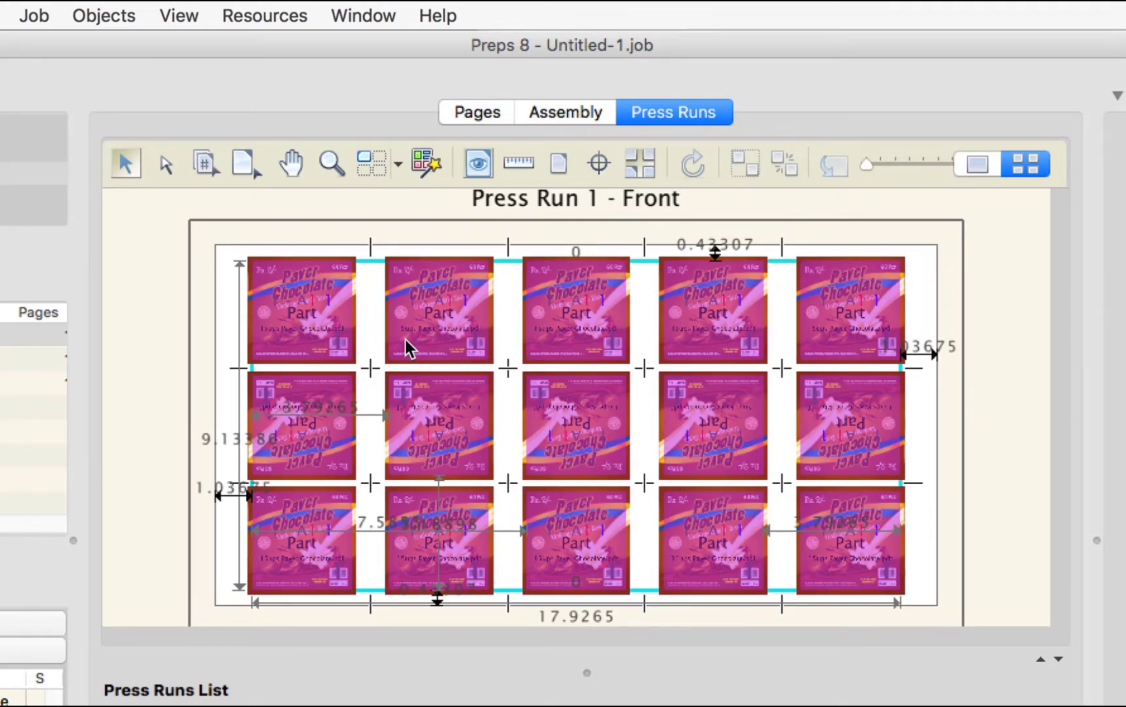
click(203, 313)
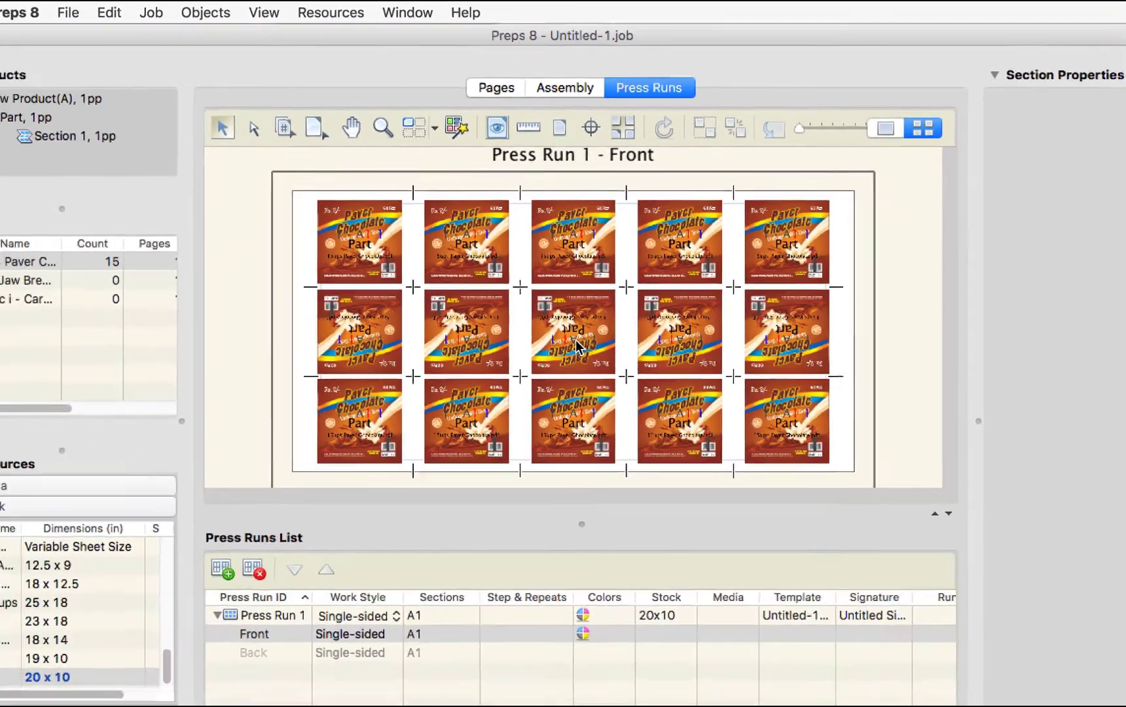
Step: Edit the imposition to 6 pages horizontally and regenerate the entire imposition
key(ctrl+k)
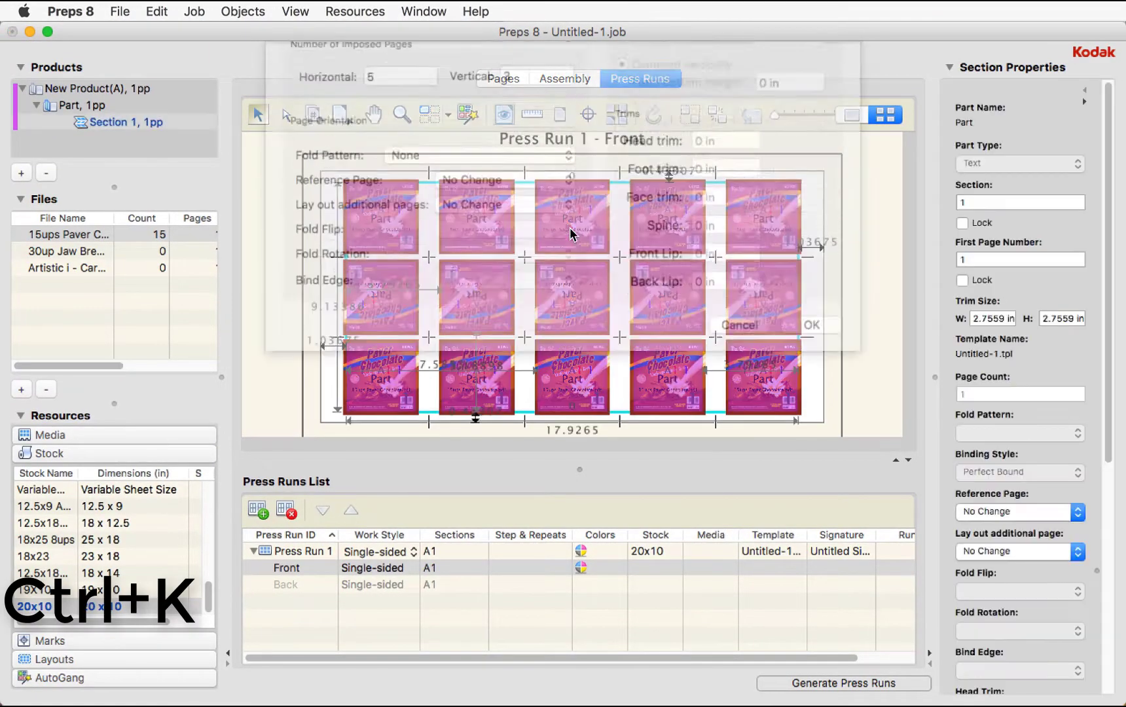
click(390, 171)
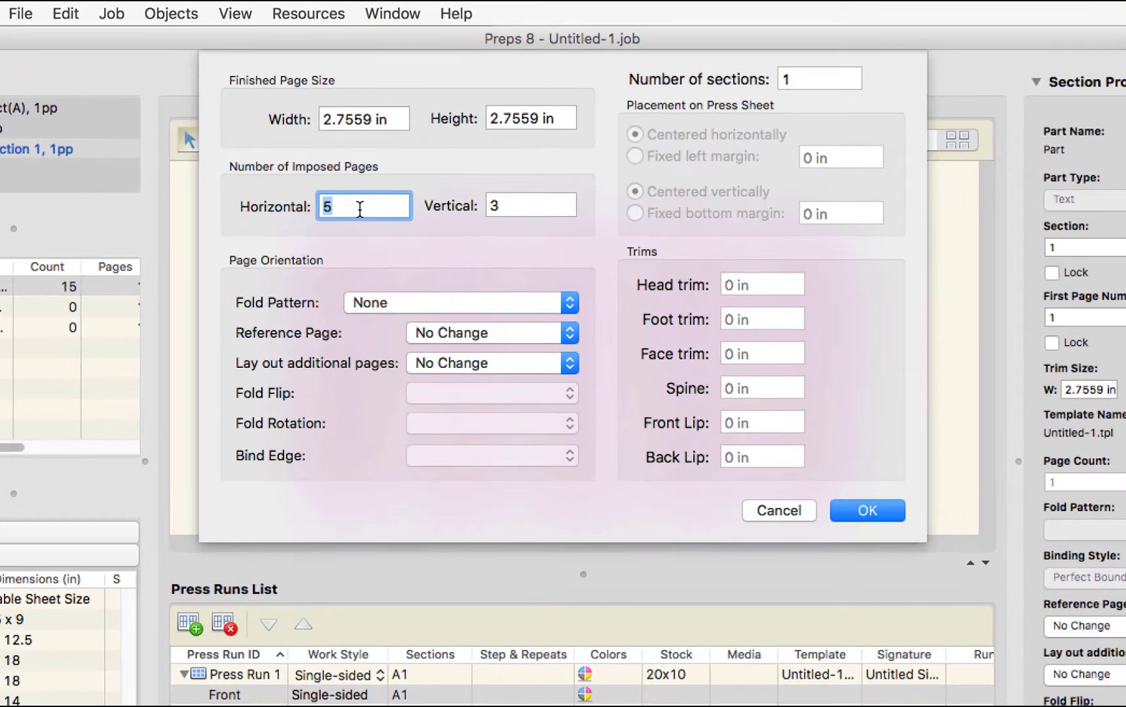
text(6)
click(858, 510)
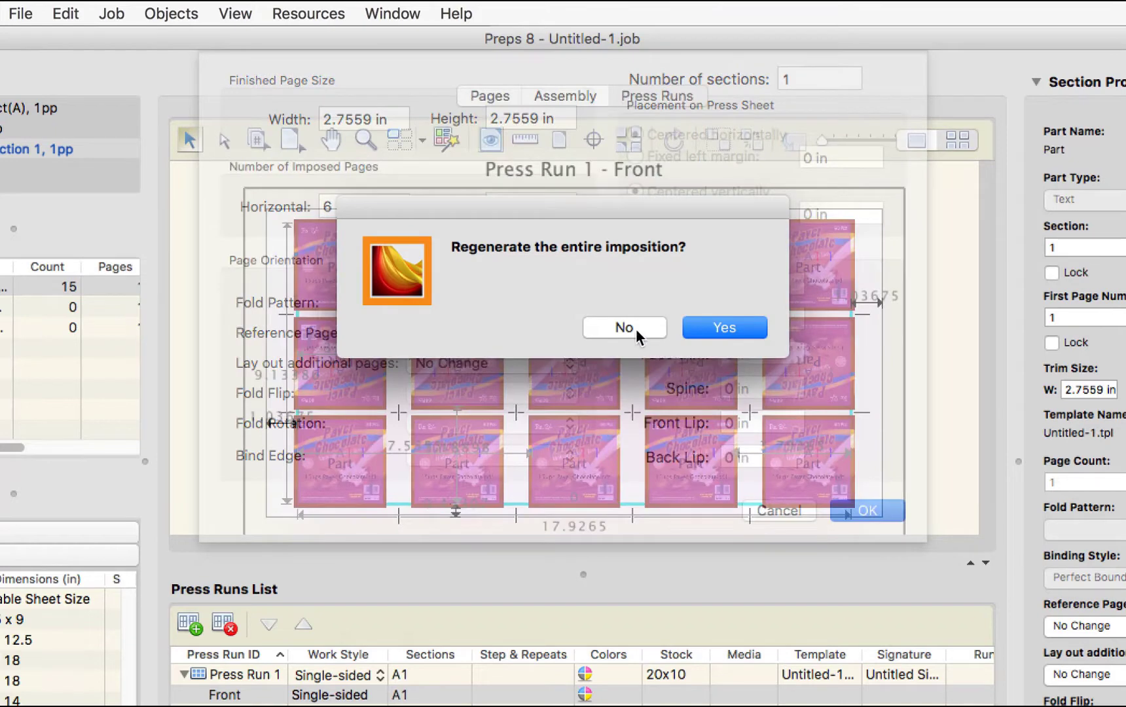
click(636, 330)
click(880, 515)
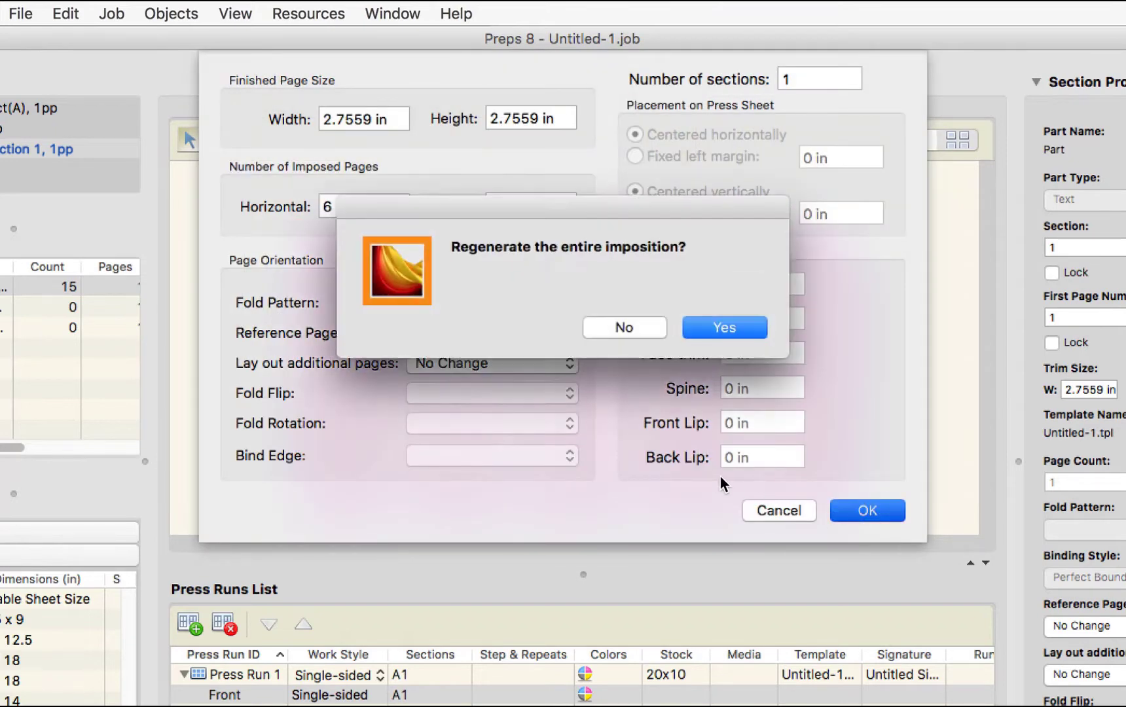
click(634, 332)
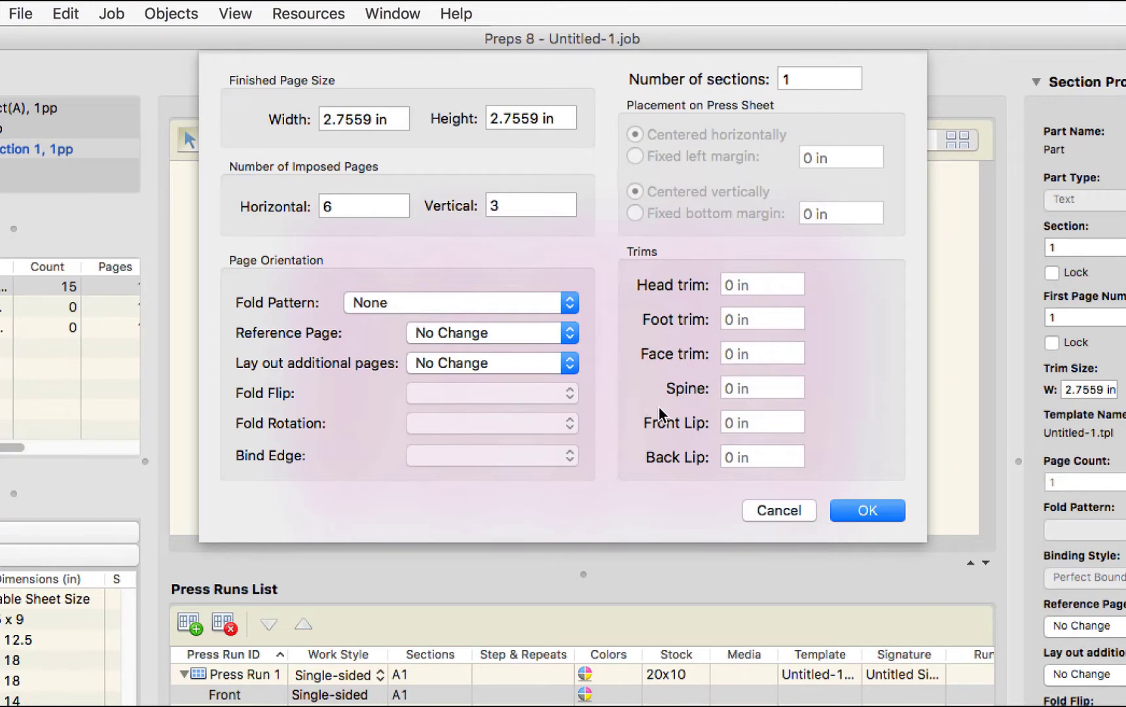
click(850, 514)
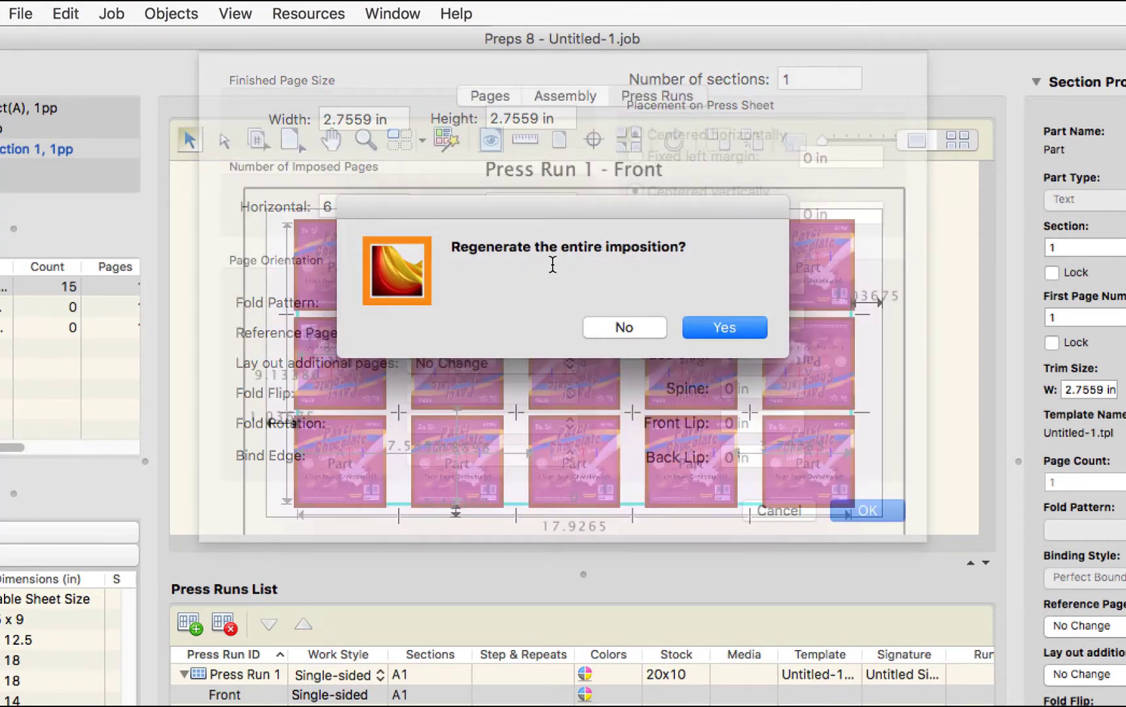
click(725, 328)
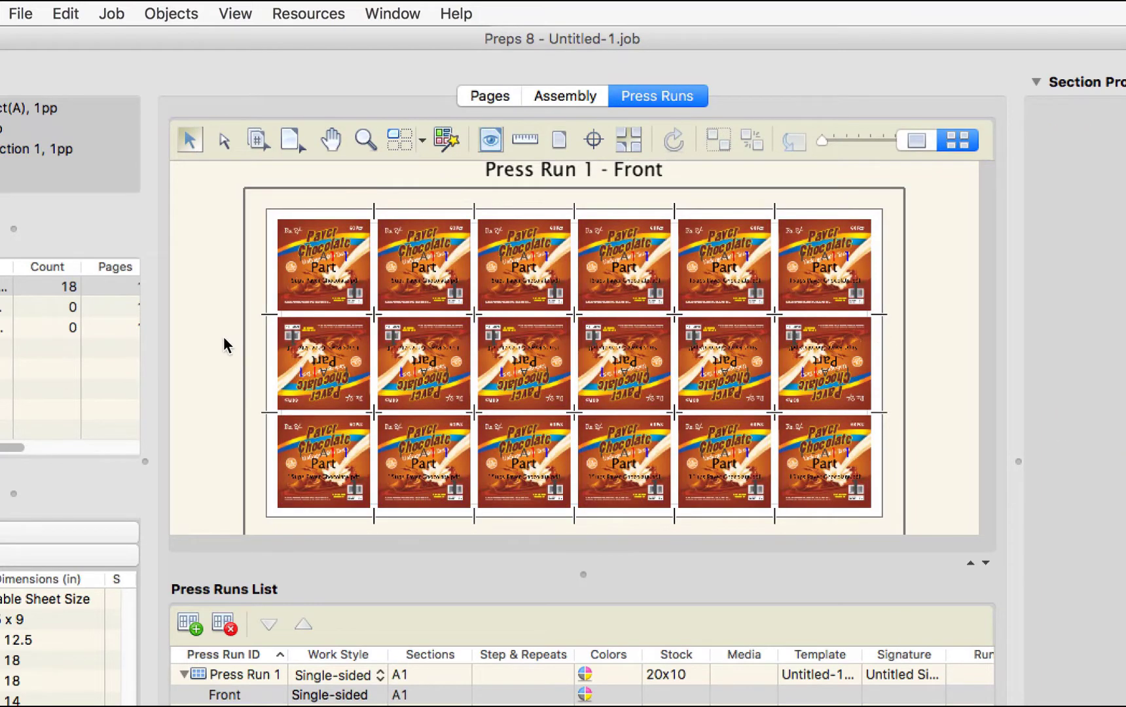
Step: Remove the crop marks from around the imposed chocolate labels
click(347, 260)
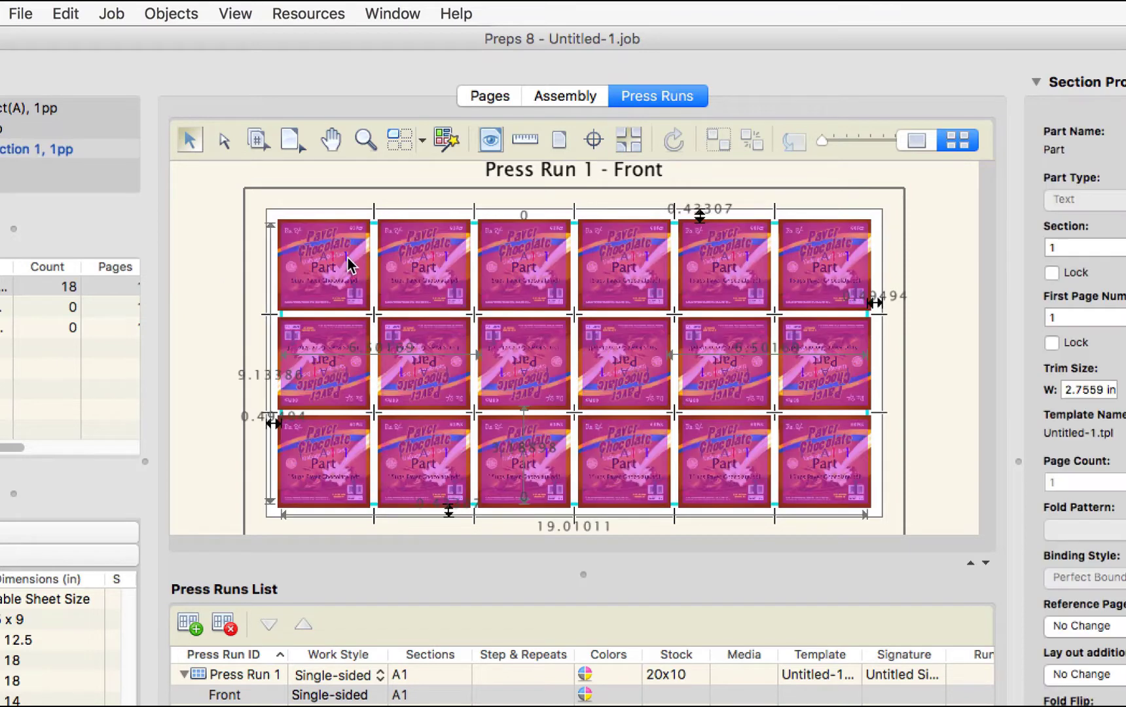
click(936, 384)
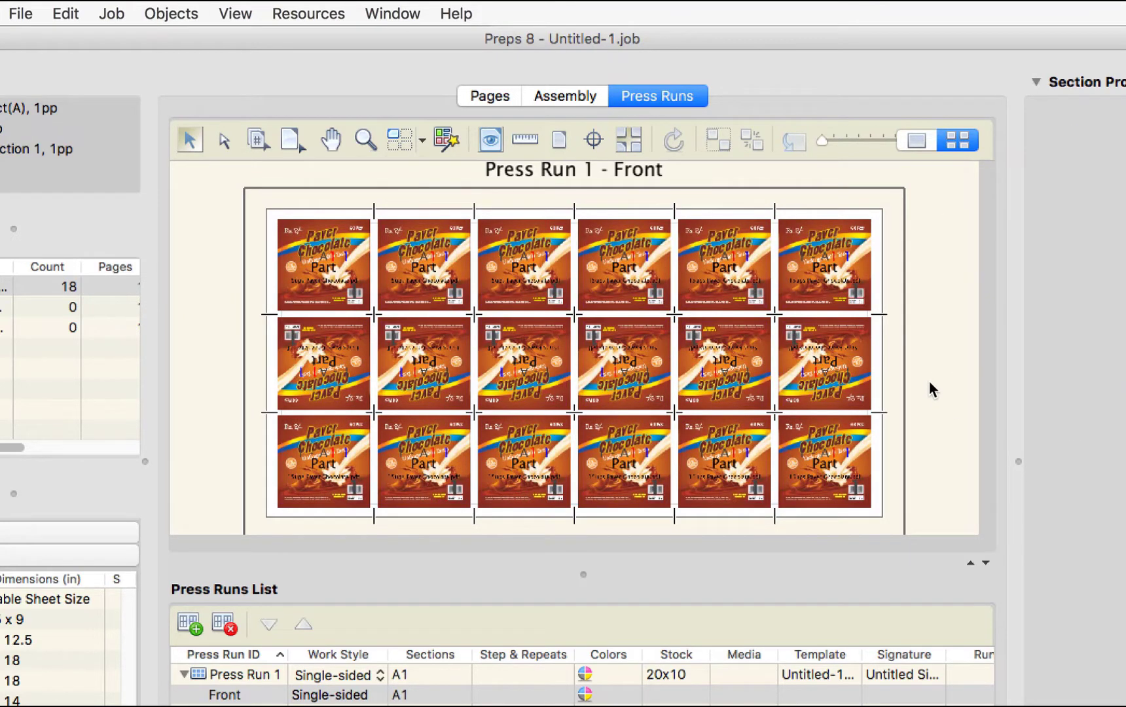
key(super+minus)
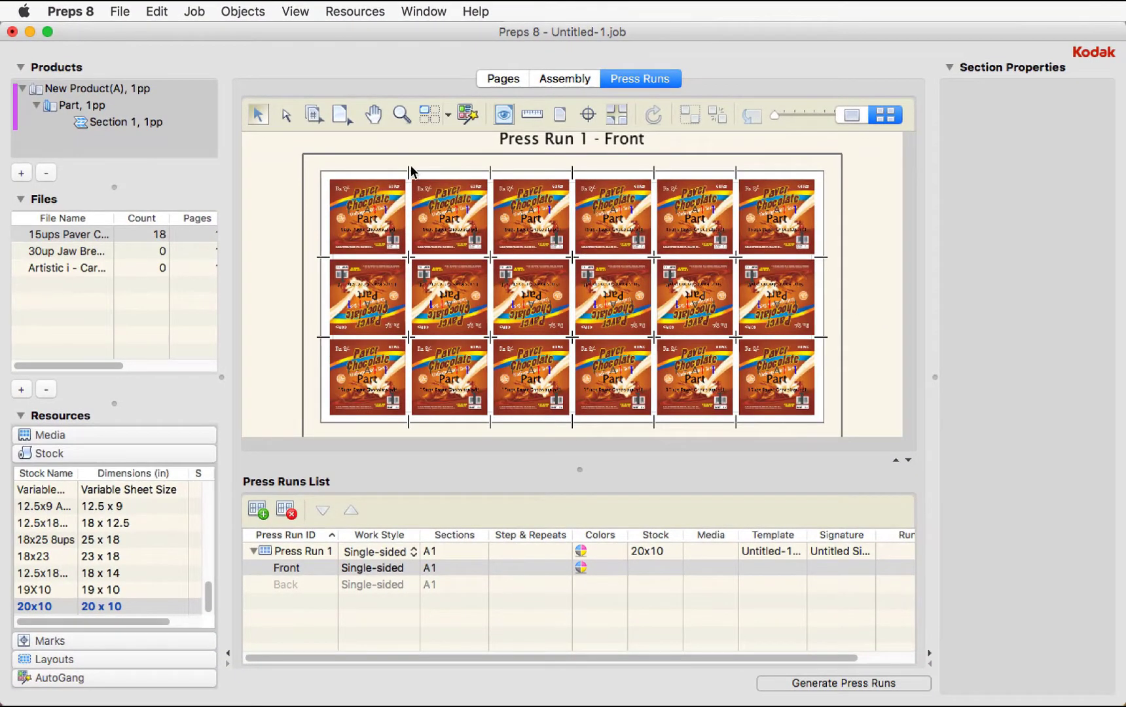
click(411, 171)
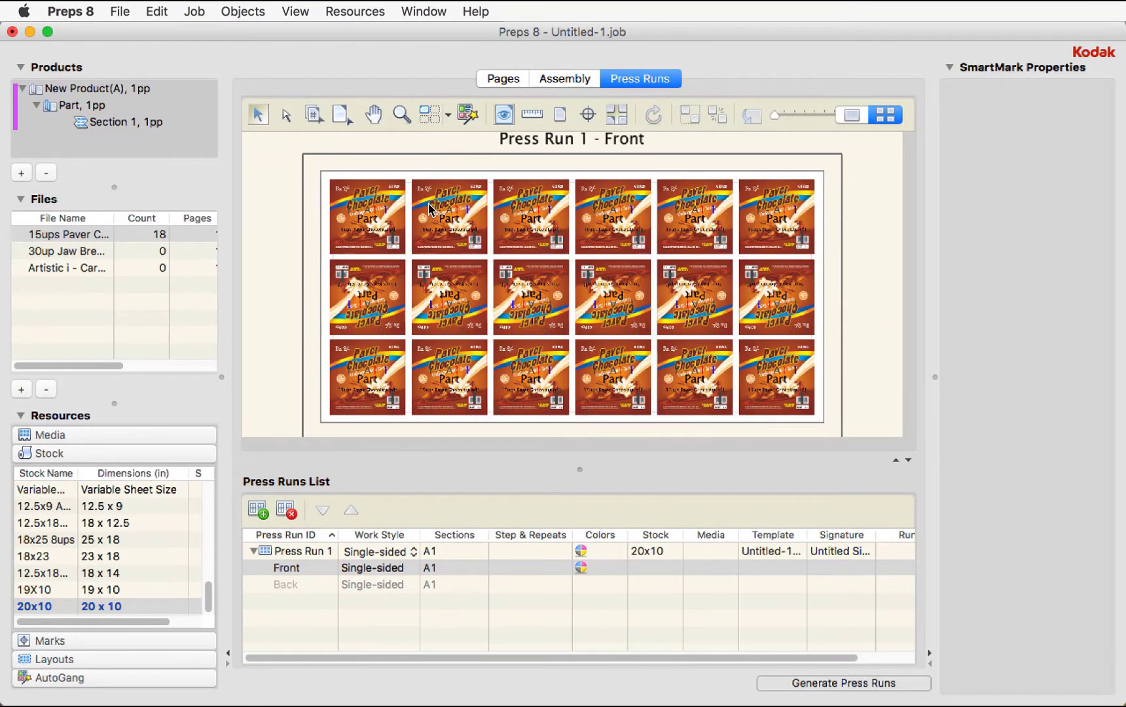
Step: Select the imposed section and turn on the measurements for all its pages
click(422, 229)
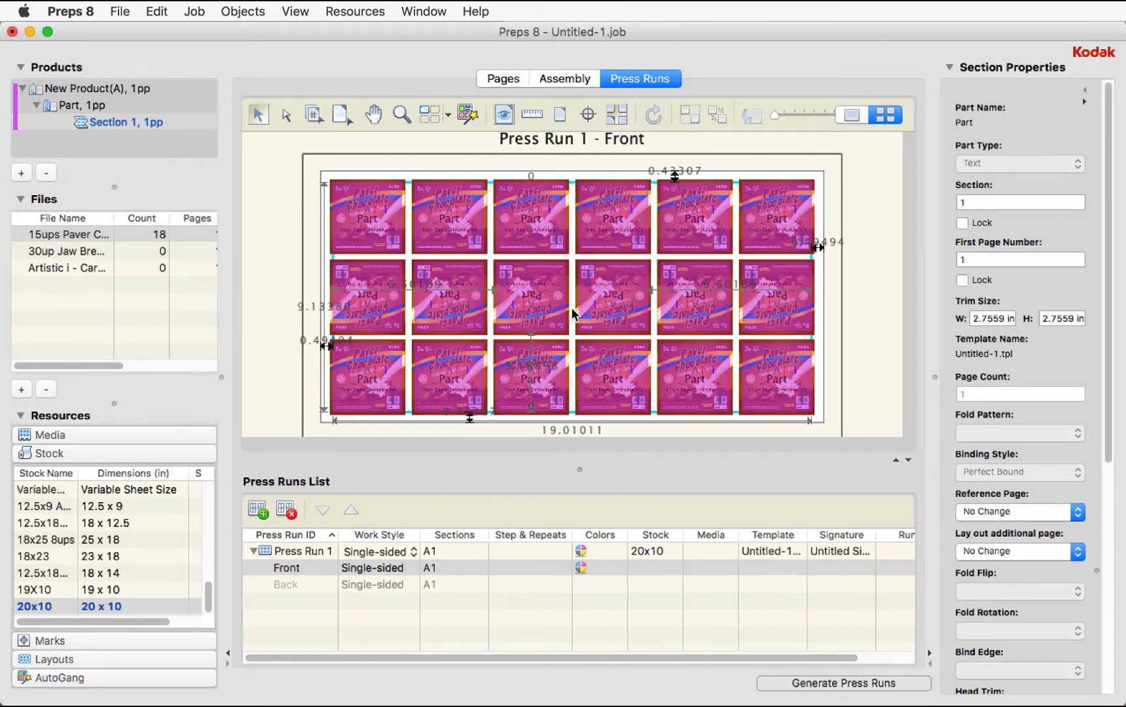
key(super+m)
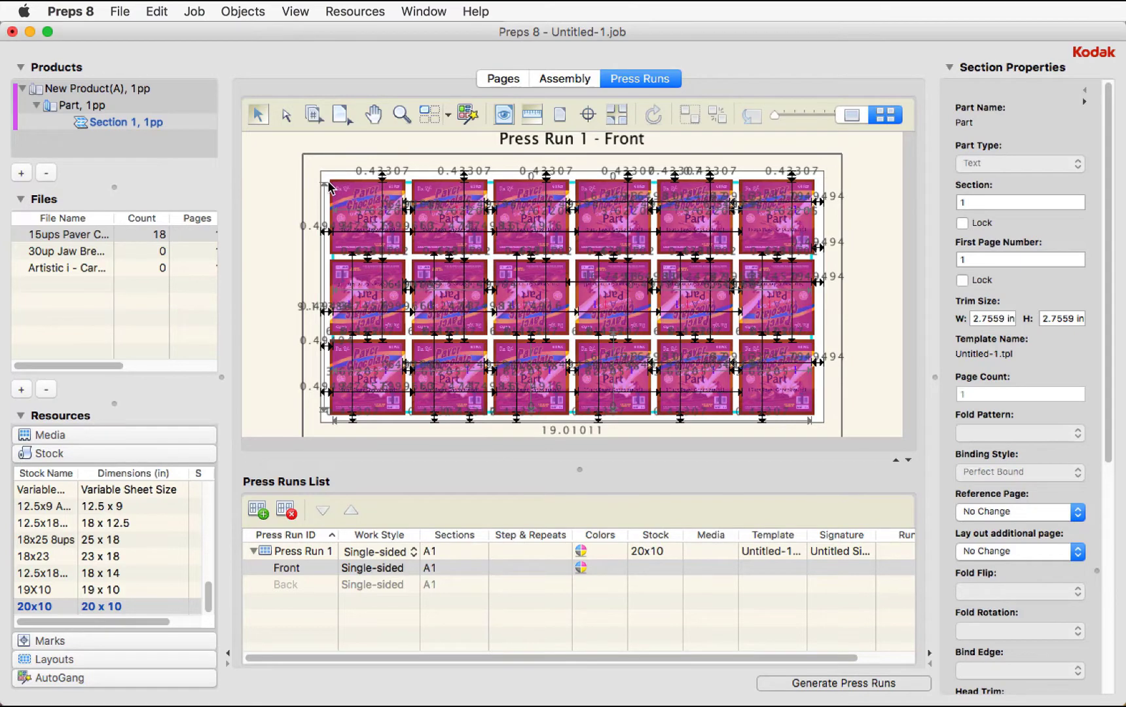
drag(288, 156, 865, 333)
click(456, 232)
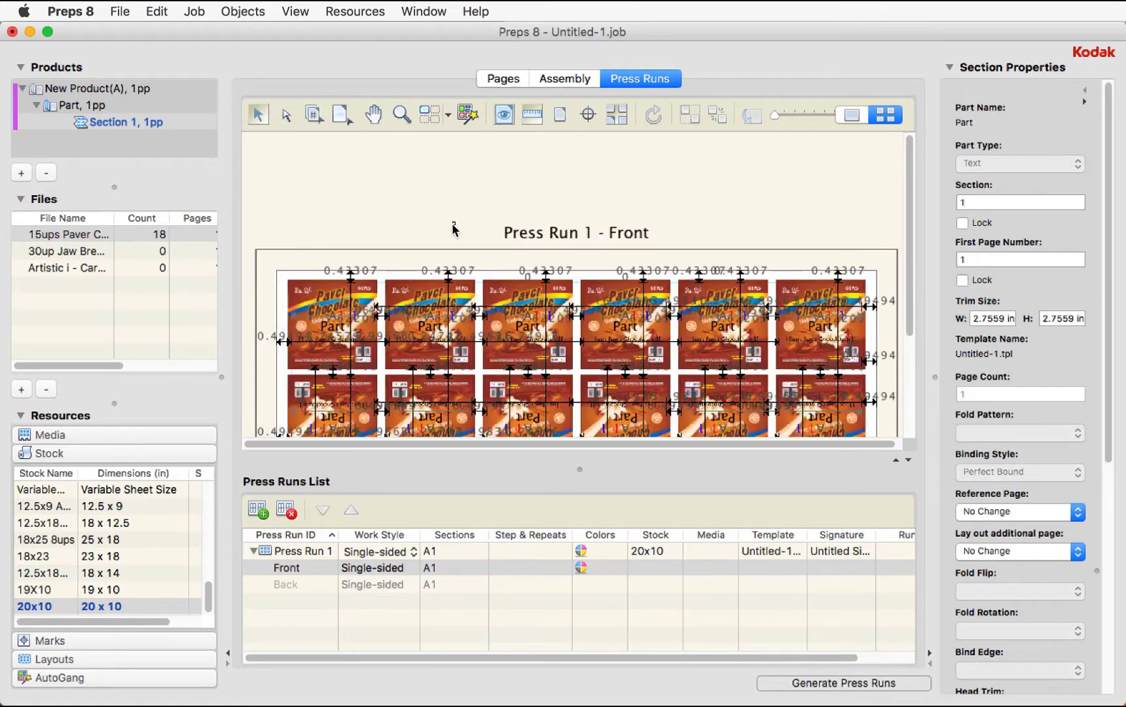
scroll(458, 323, down, 3)
click(369, 269)
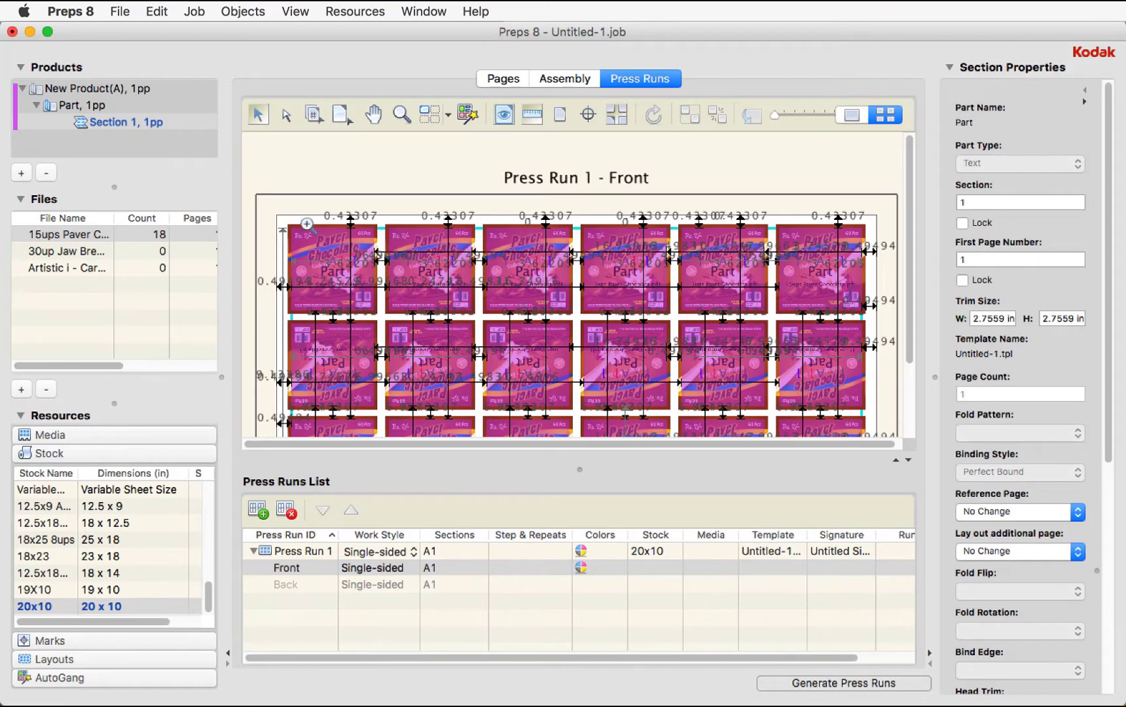
Step: Try setting the margins in the gutter between the first two label columns to 0
click(326, 243)
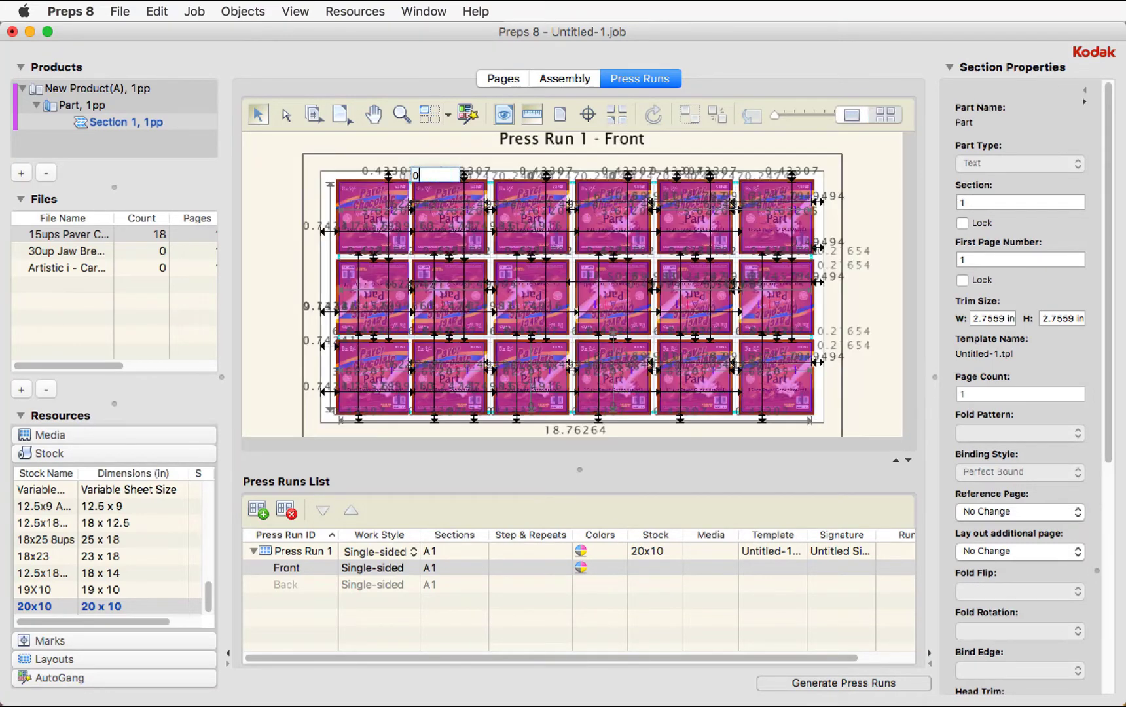
key(Return)
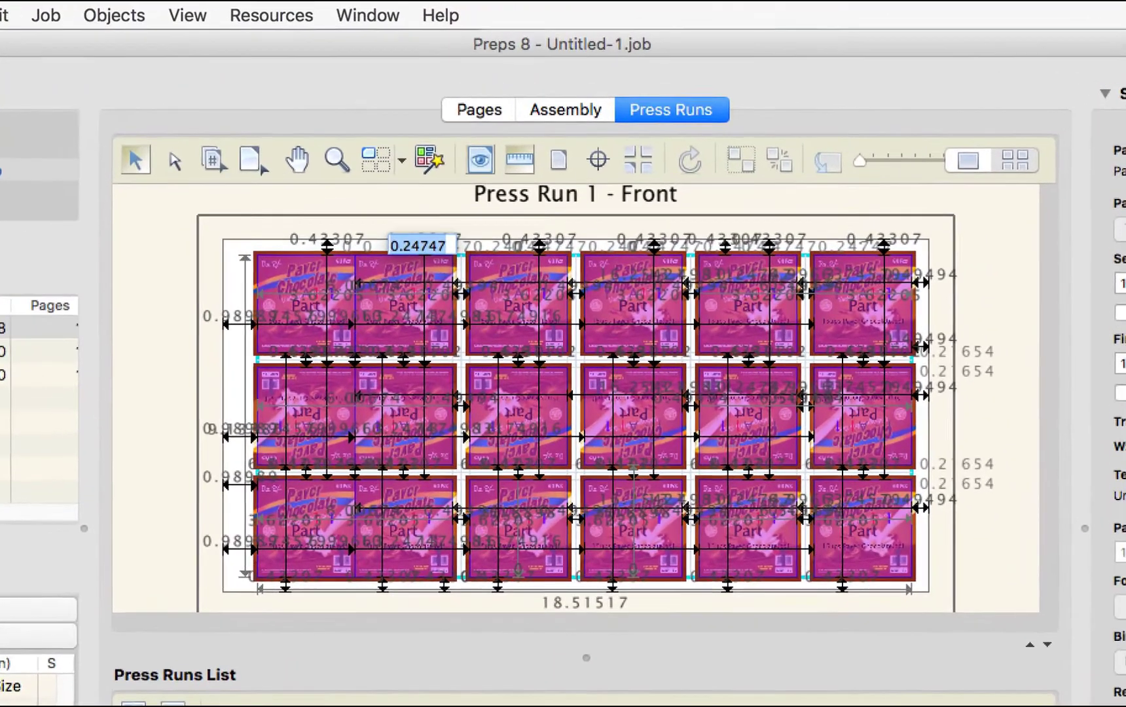
click(170, 287)
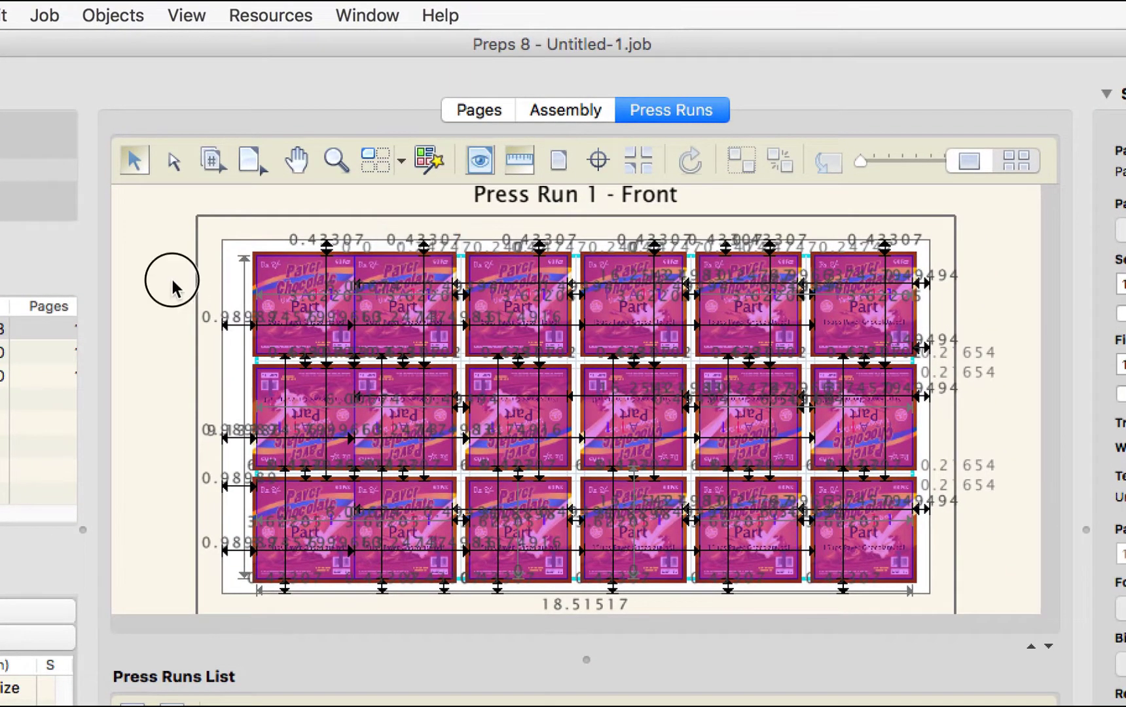
key(super+z)
Step: Set the page margins in the gutters between the first three label columns to 3 mm each
click(471, 302)
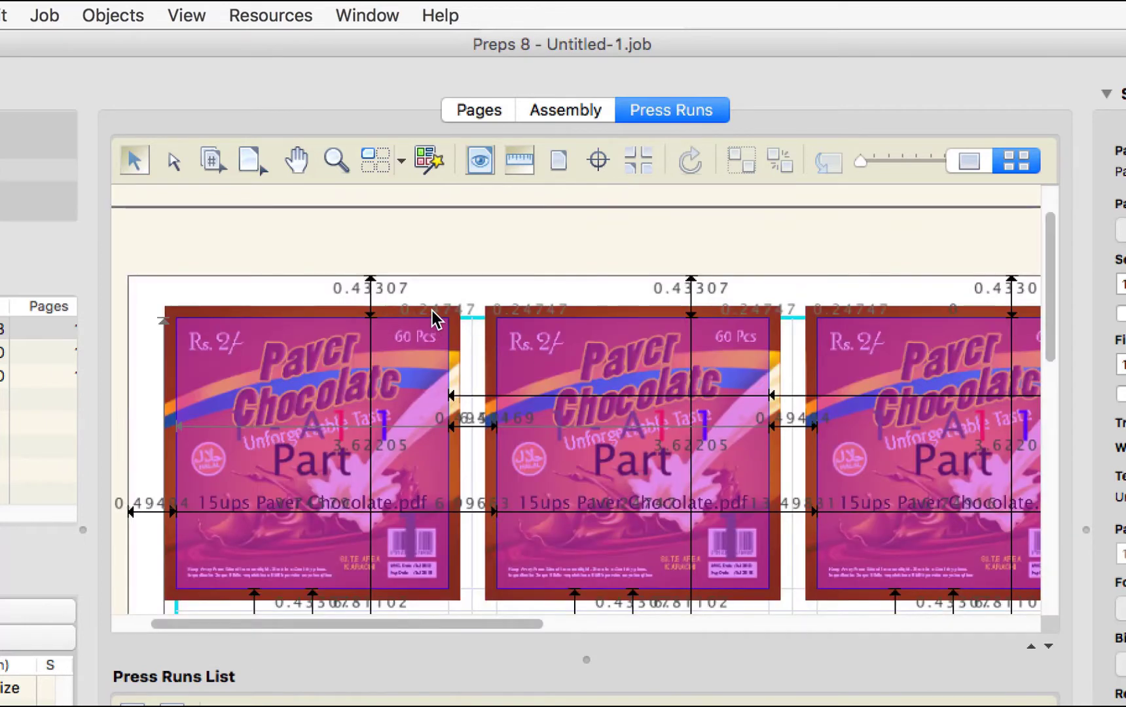
click(431, 318)
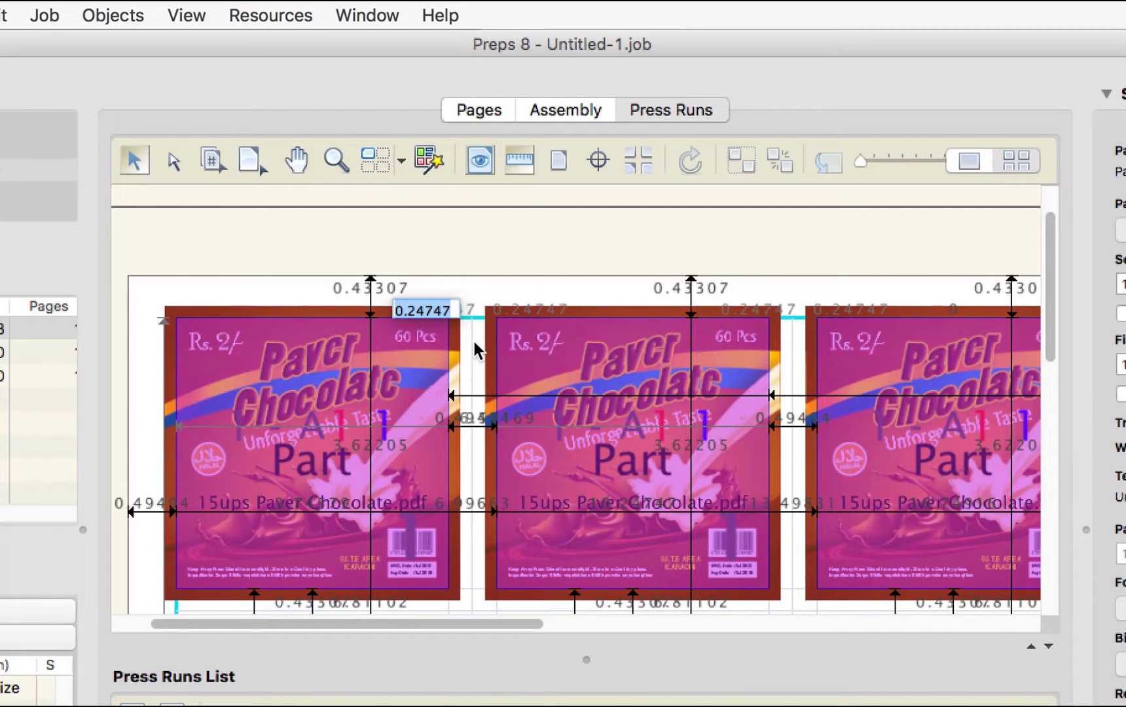
text(3mm)
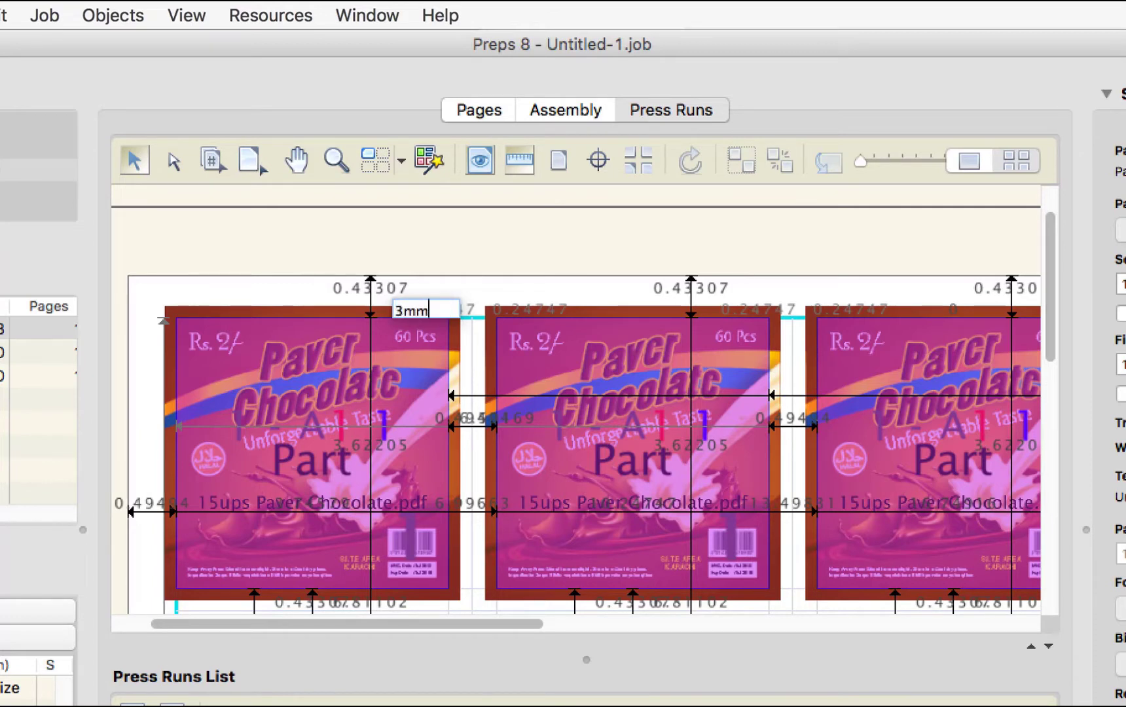
key(Return)
text(3mm)
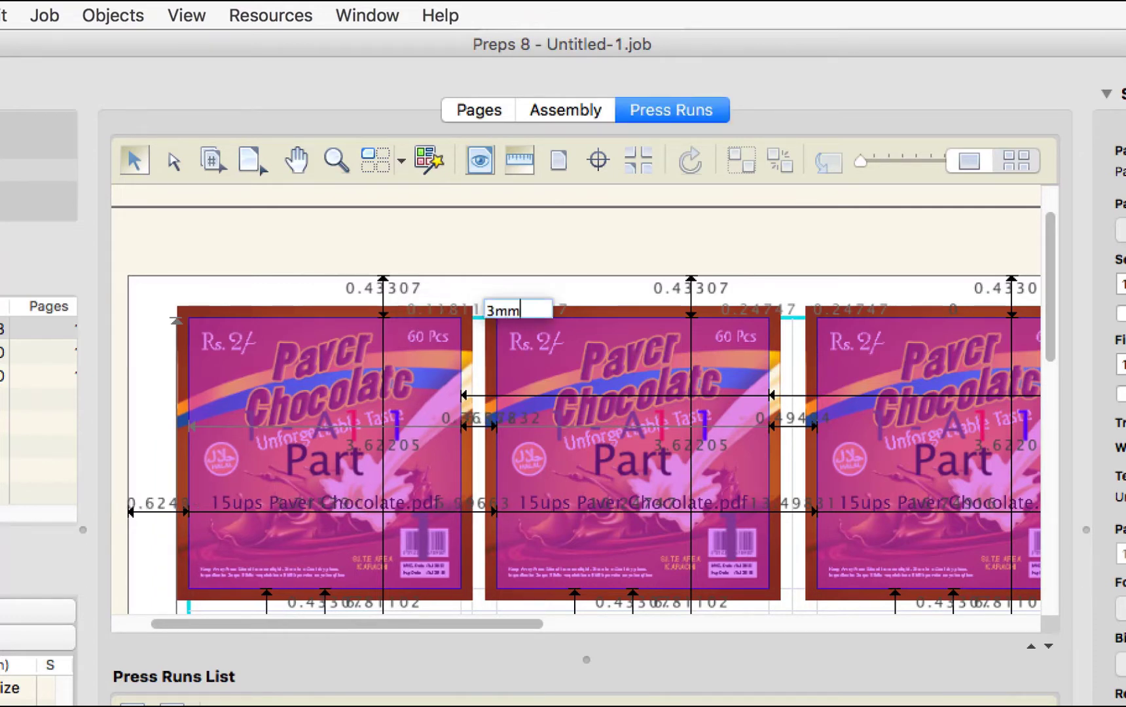
key(Tab)
text(3)
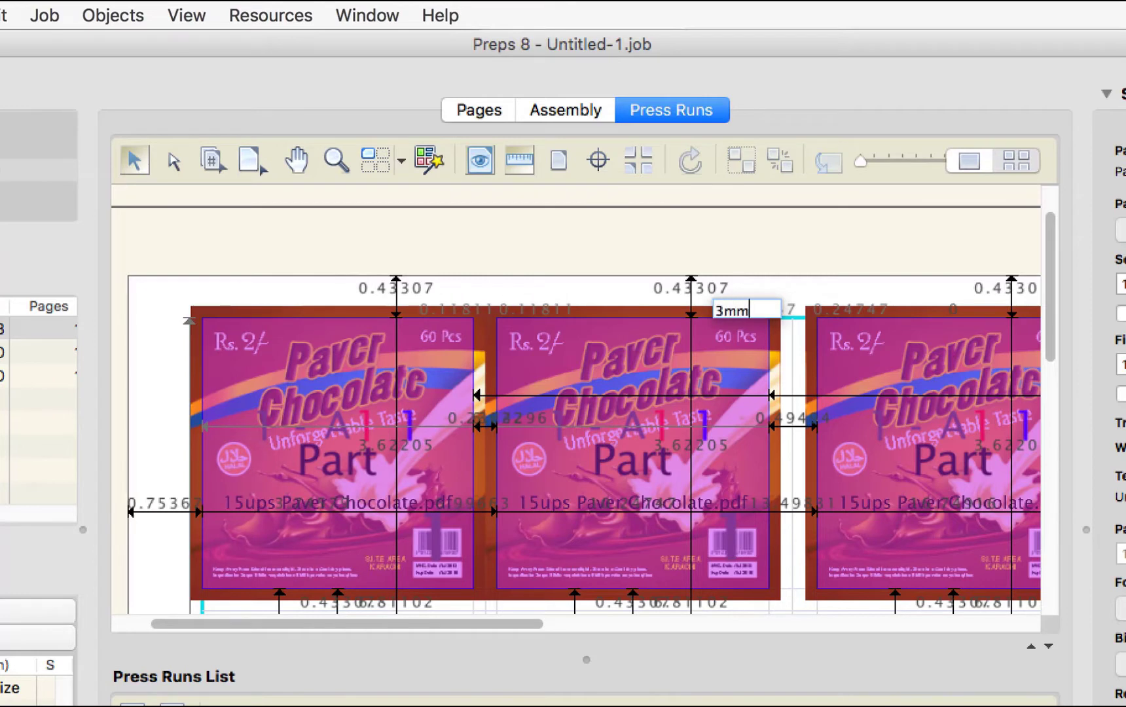
key(Tab)
text(3)
key(Tab)
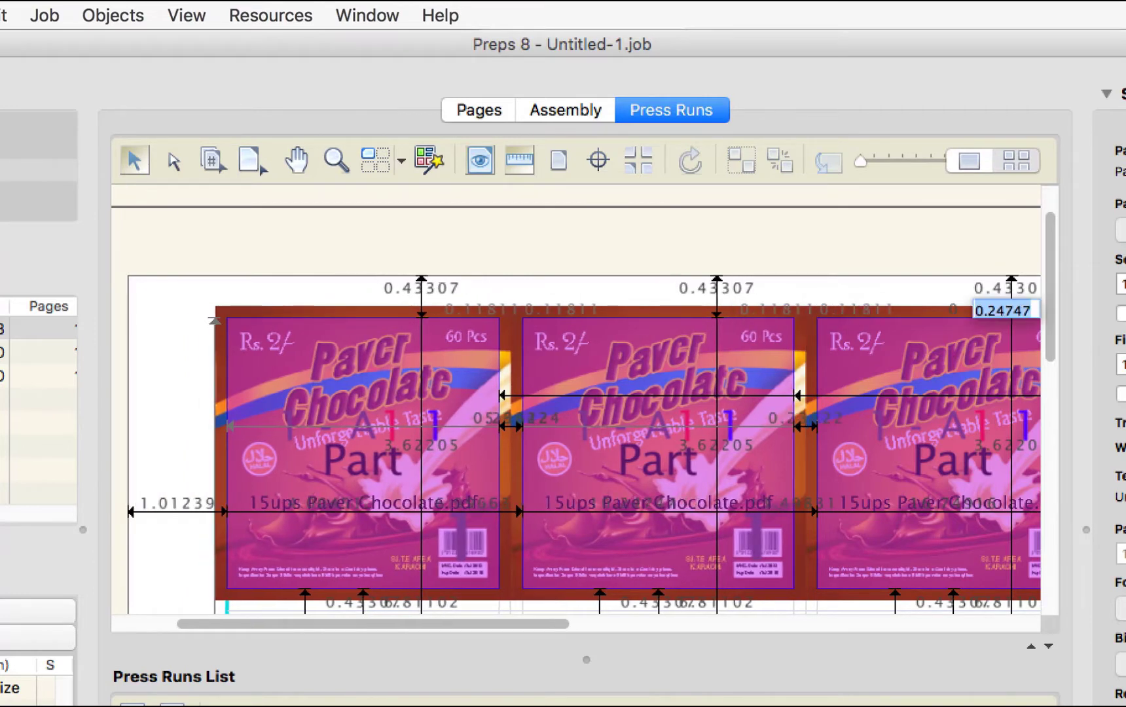
Step: Set the page margins in the remaining vertical gutters of the six label columns to 3 mm each
text(3mm)
key(Tab)
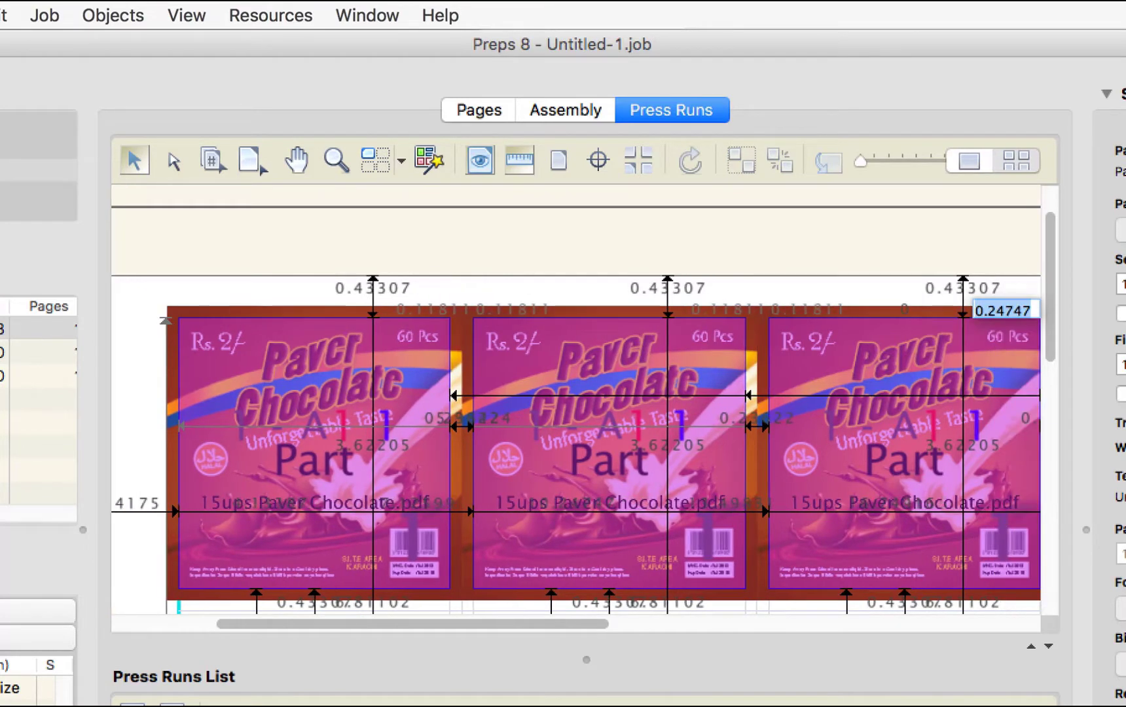
text(3mm)
key(Tab)
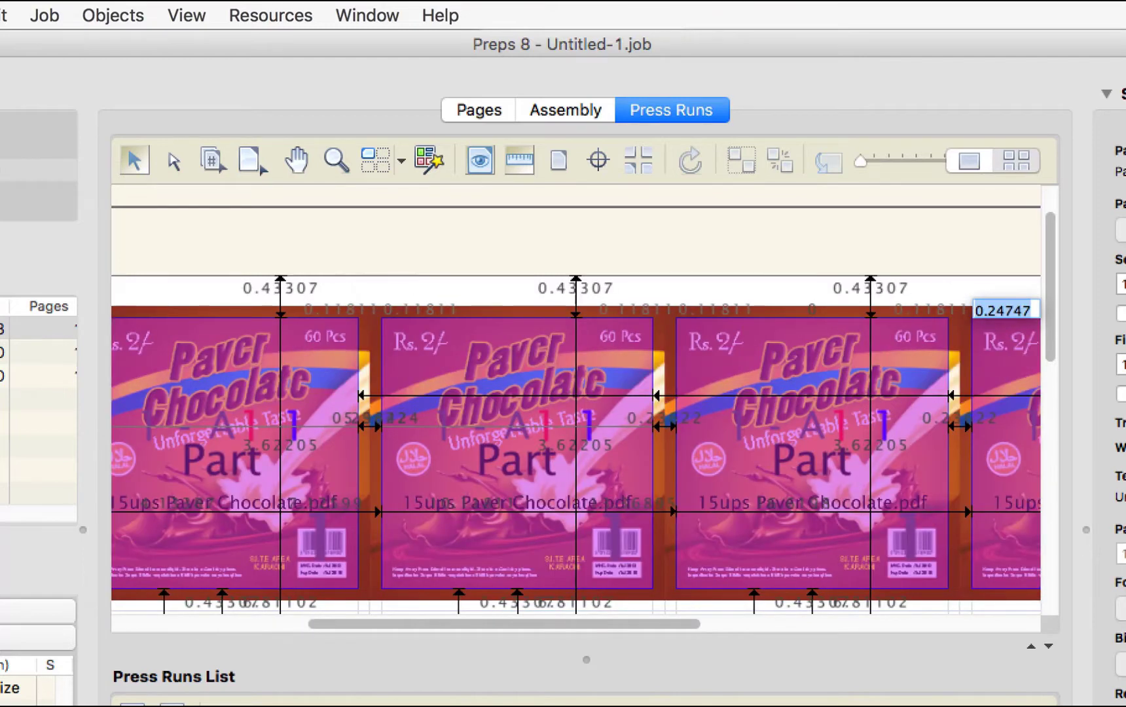
text(3mm)
key(Tab)
text(3mm)
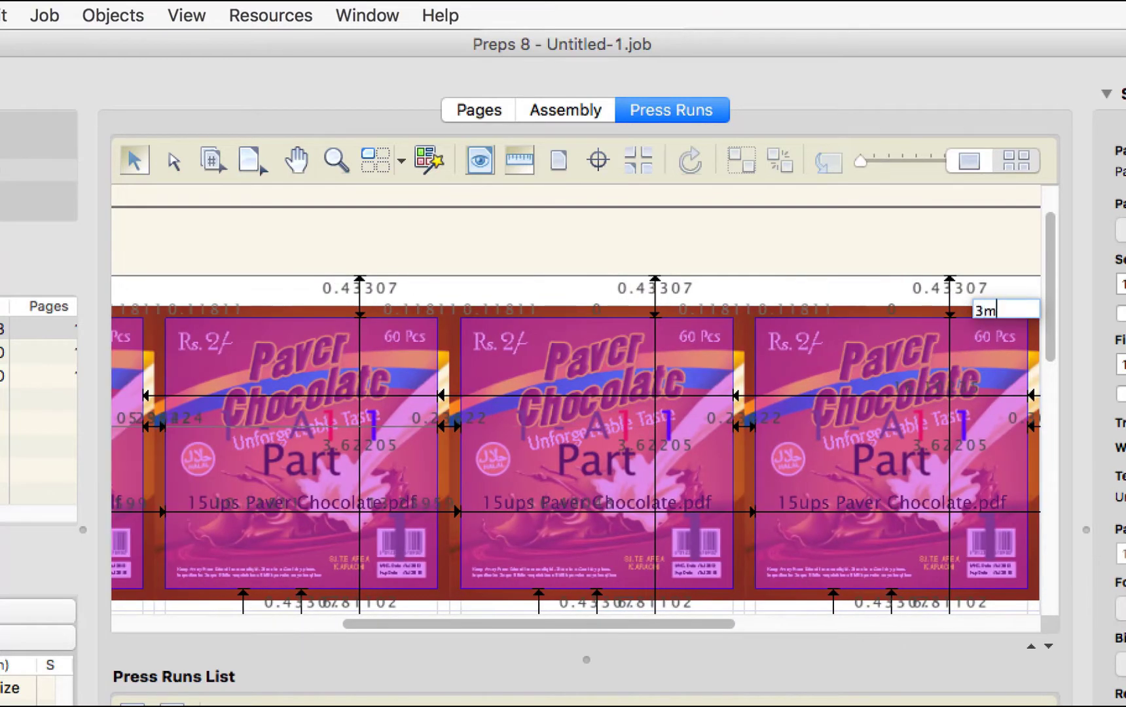
key(Tab)
text(3mm)
key(Tab)
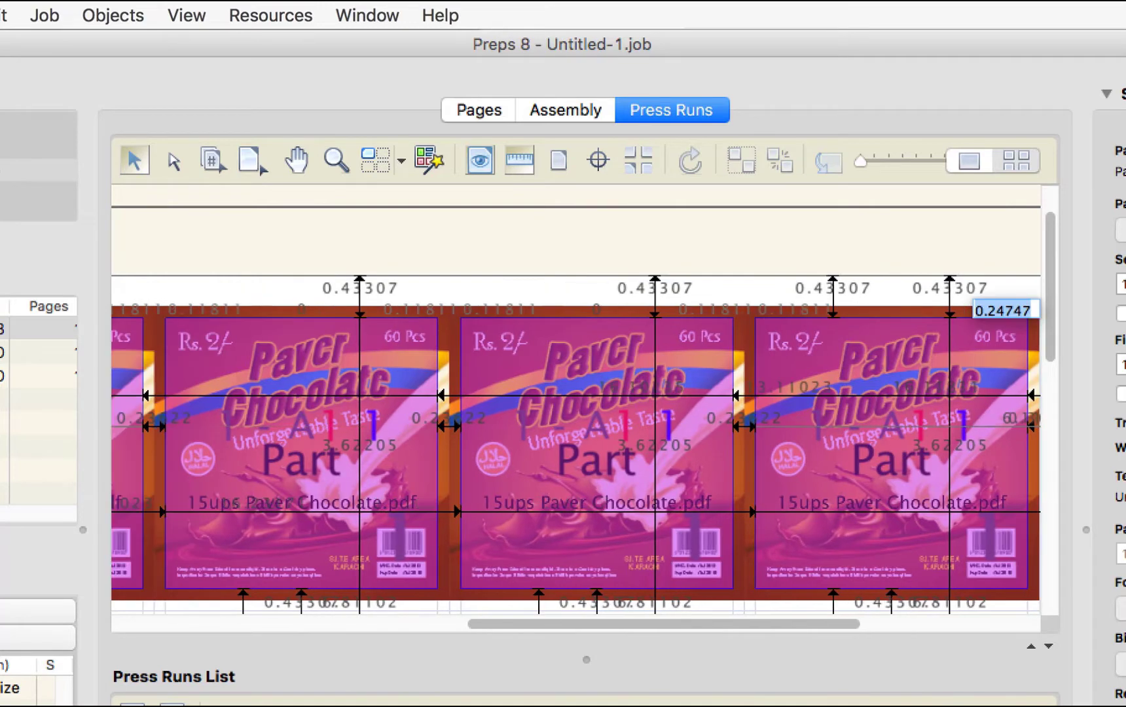
text(3mm)
key(Tab)
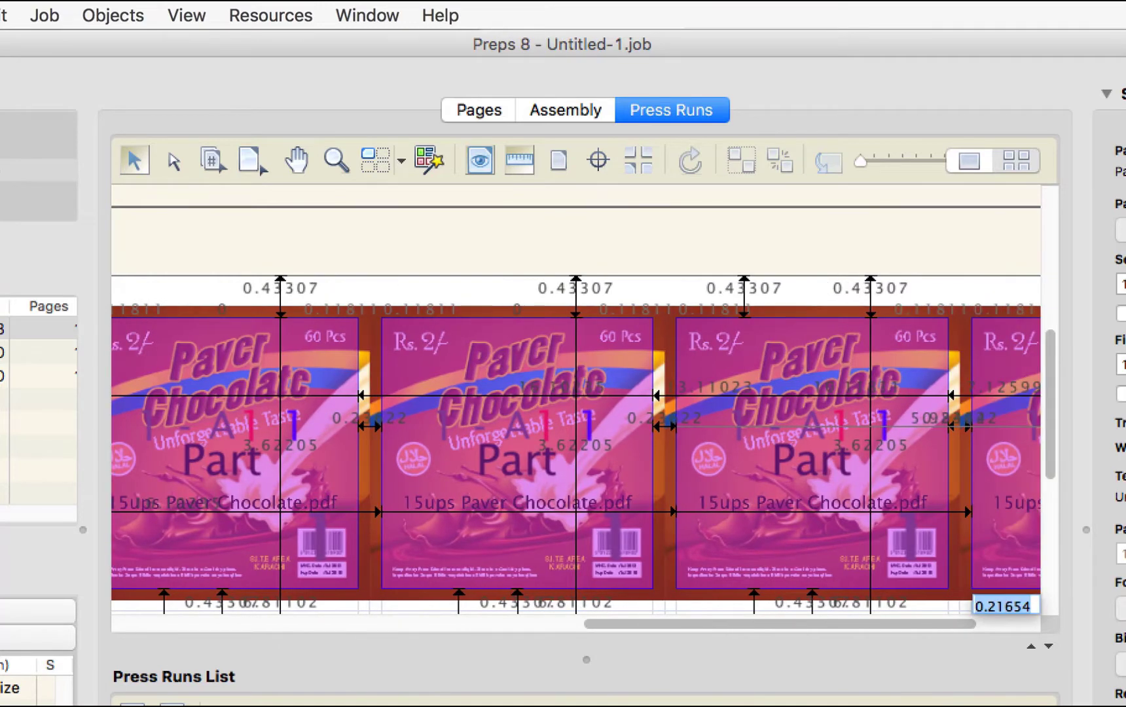
key(super+0)
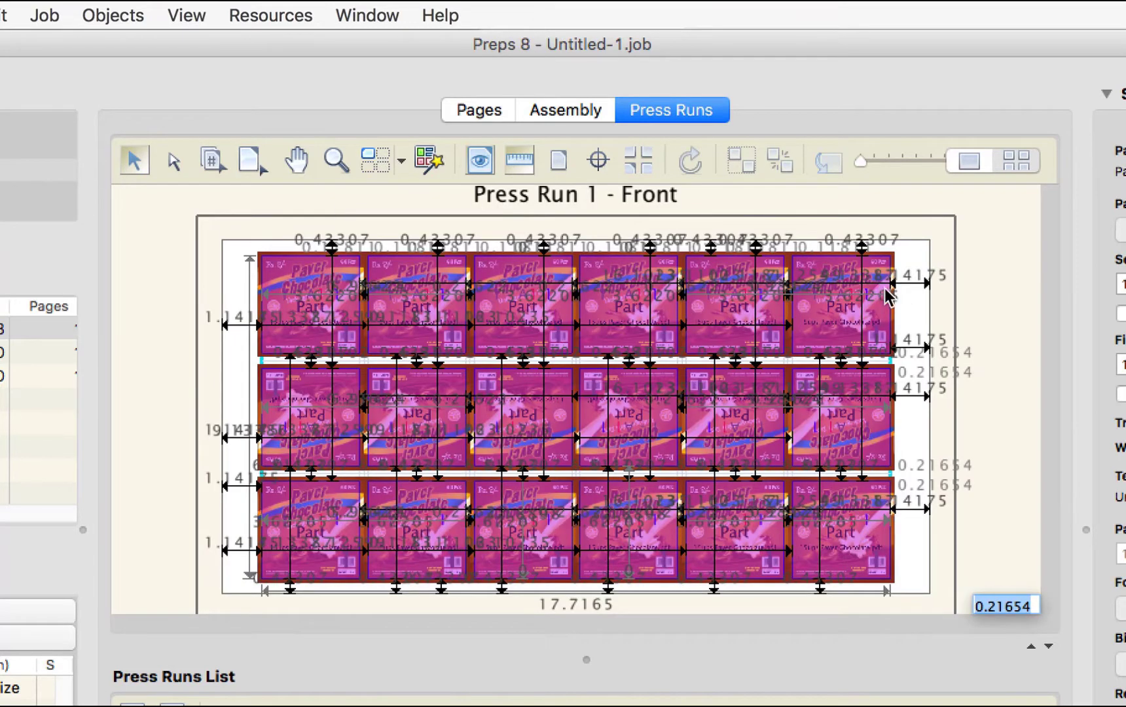
Step: Set both page margins in the gutter between the upper and middle label rows to 3 mm
click(977, 445)
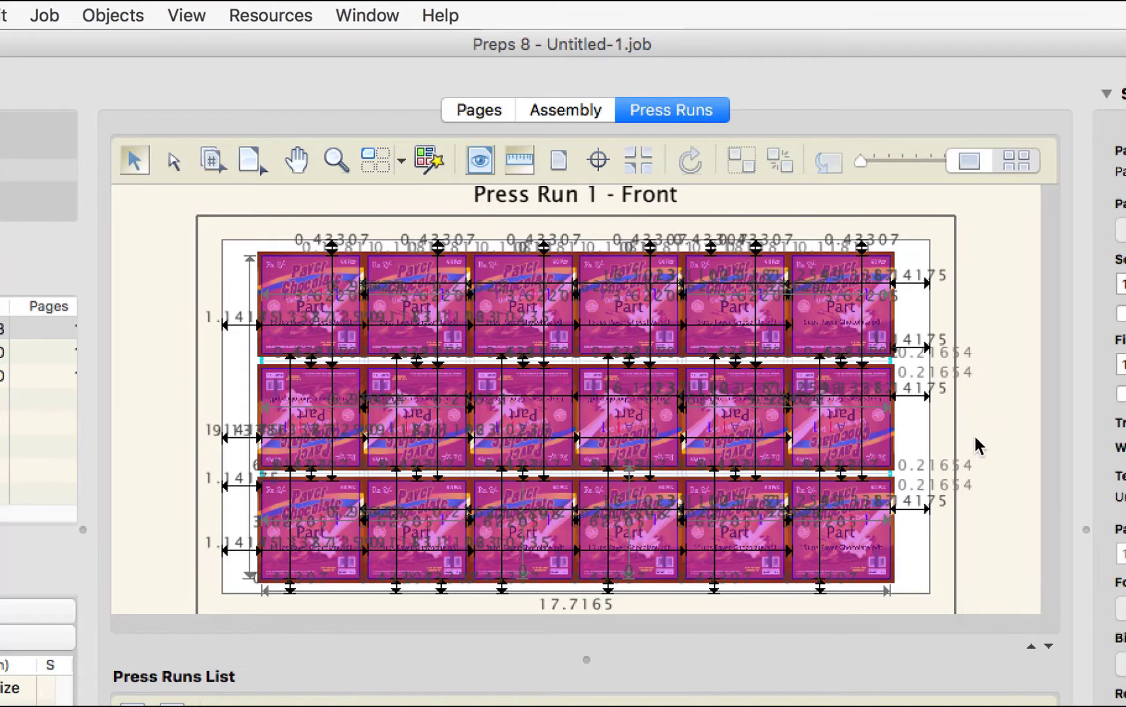
click(914, 354)
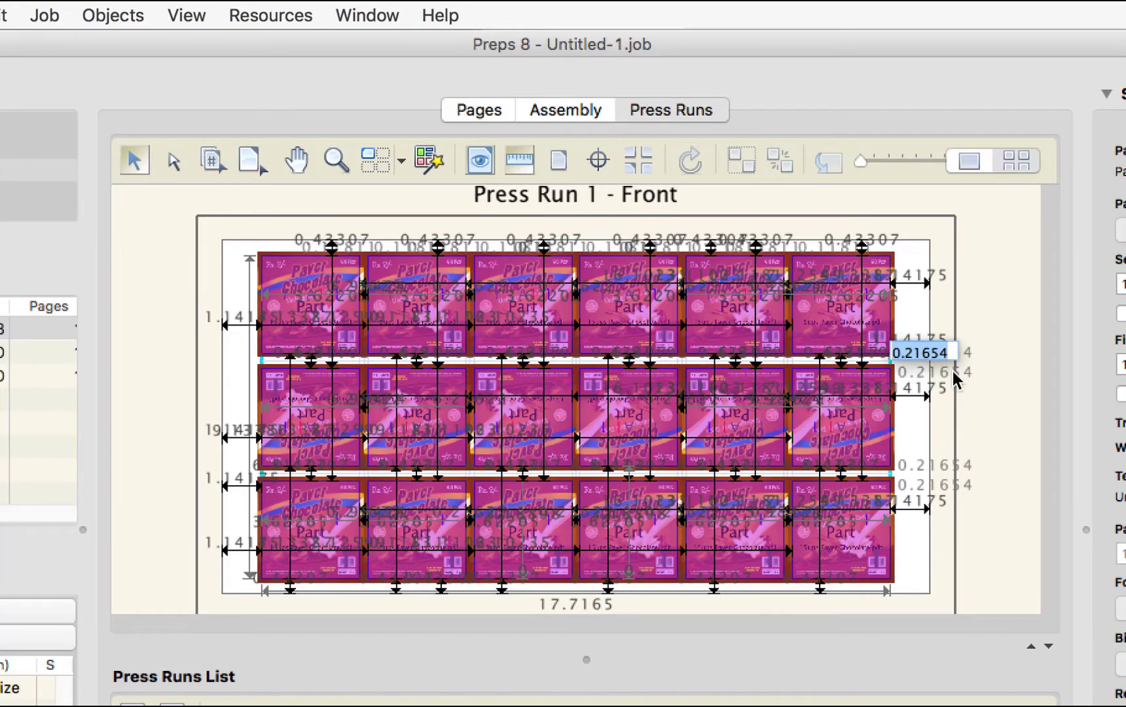
text(3mm)
key(Tab)
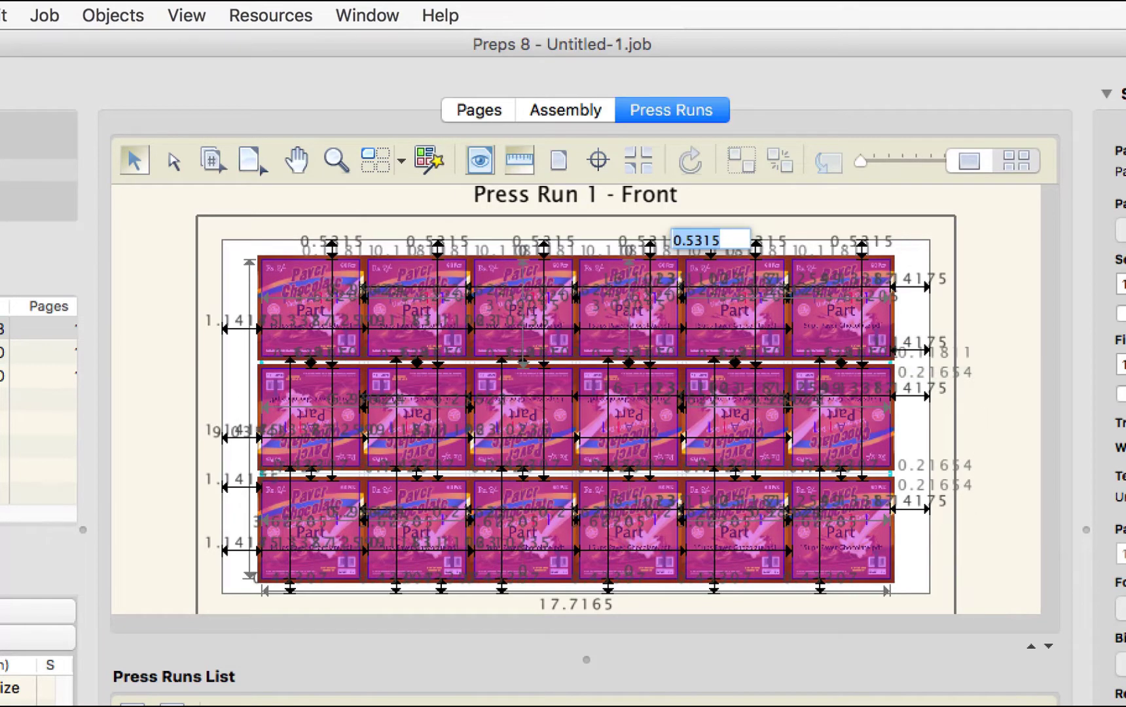
key(Tab)
key(Tab)
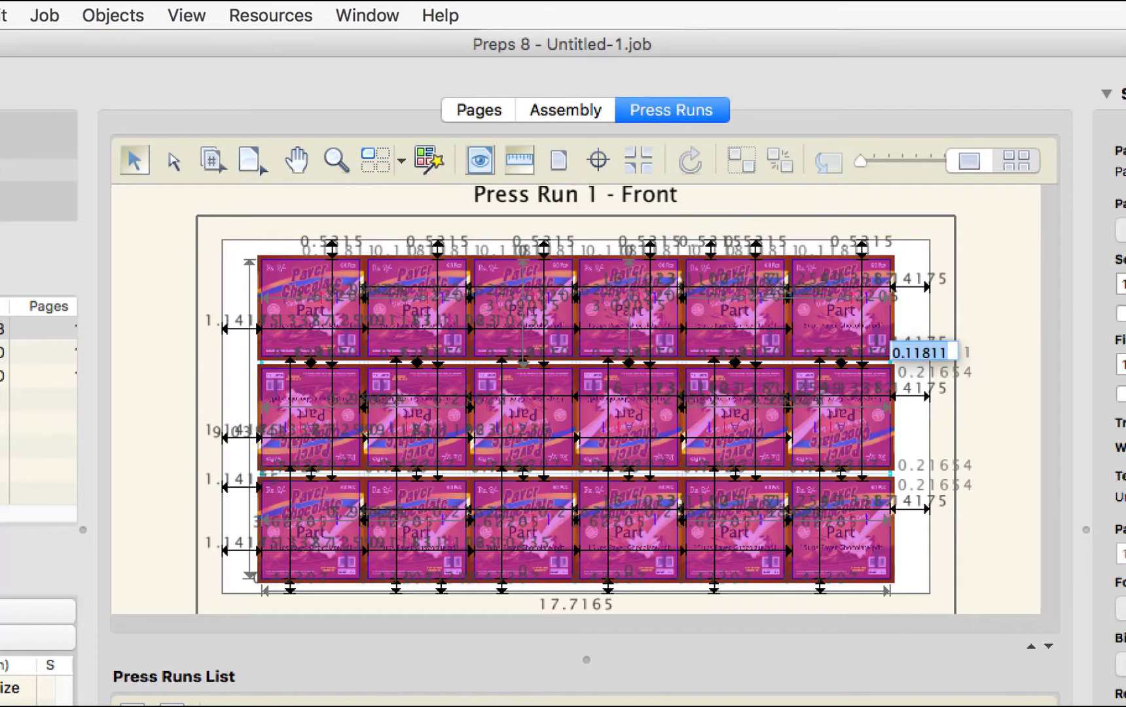
text(3)
key(Tab)
key(Tab)
key(Tab)
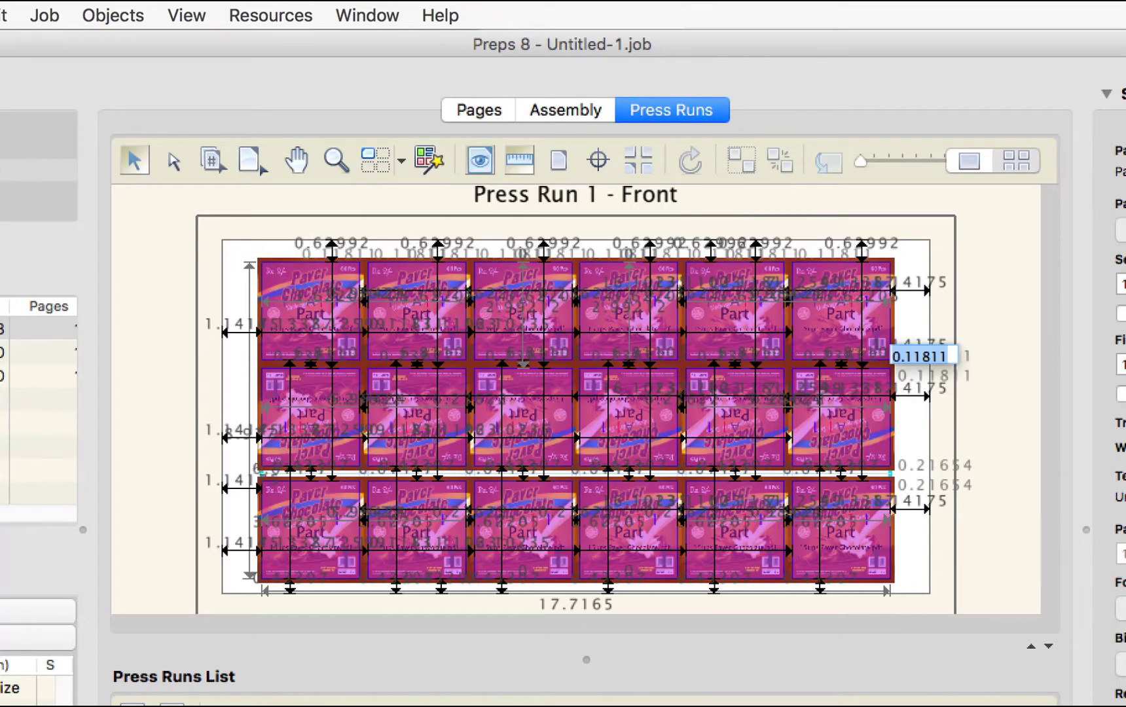
Step: Set both page margins in the gutter between the middle and lower label rows to 3 mm
text(3mm)
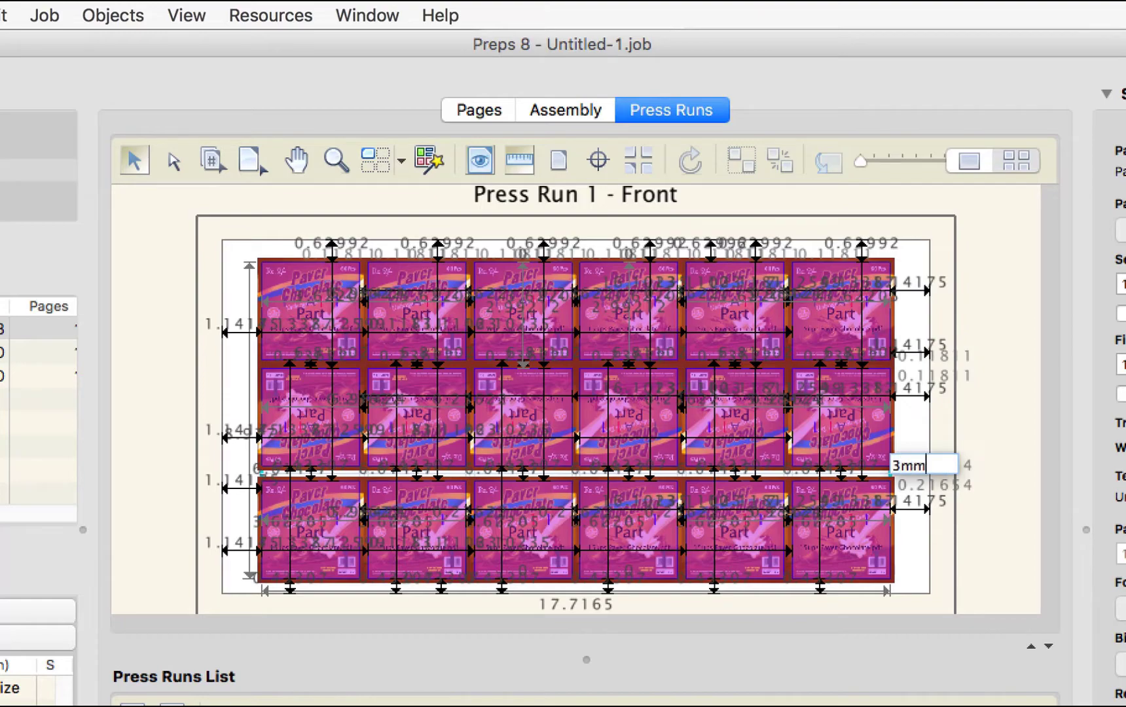
key(Tab)
text(3mm)
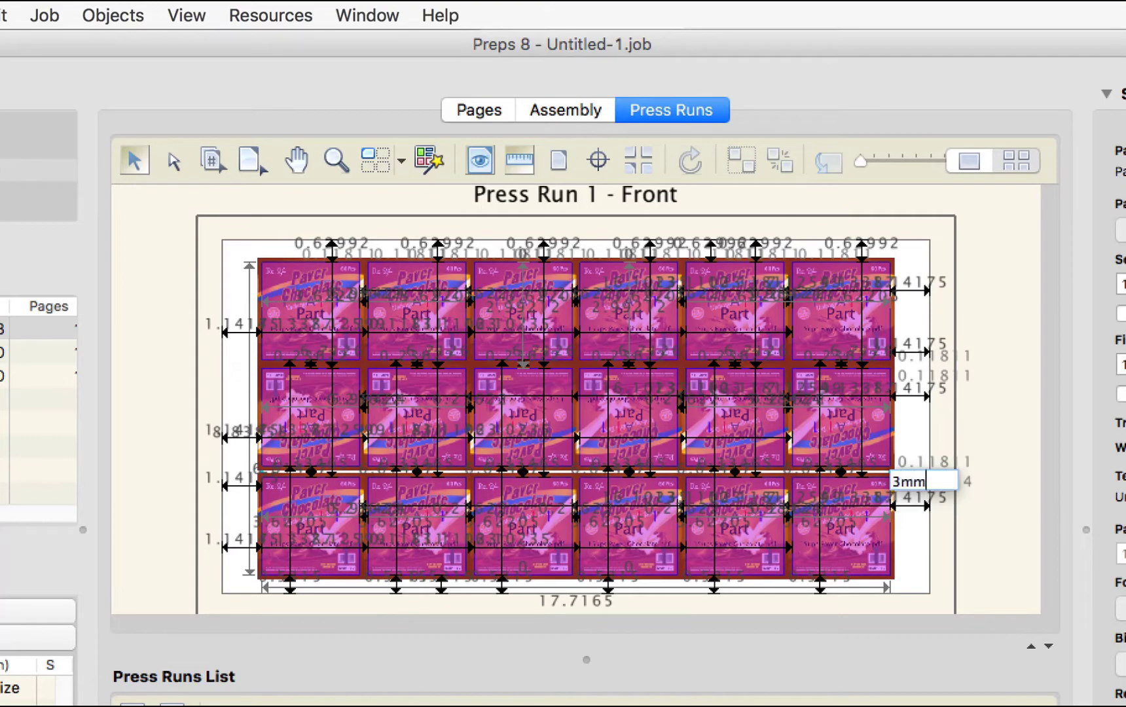
key(Return)
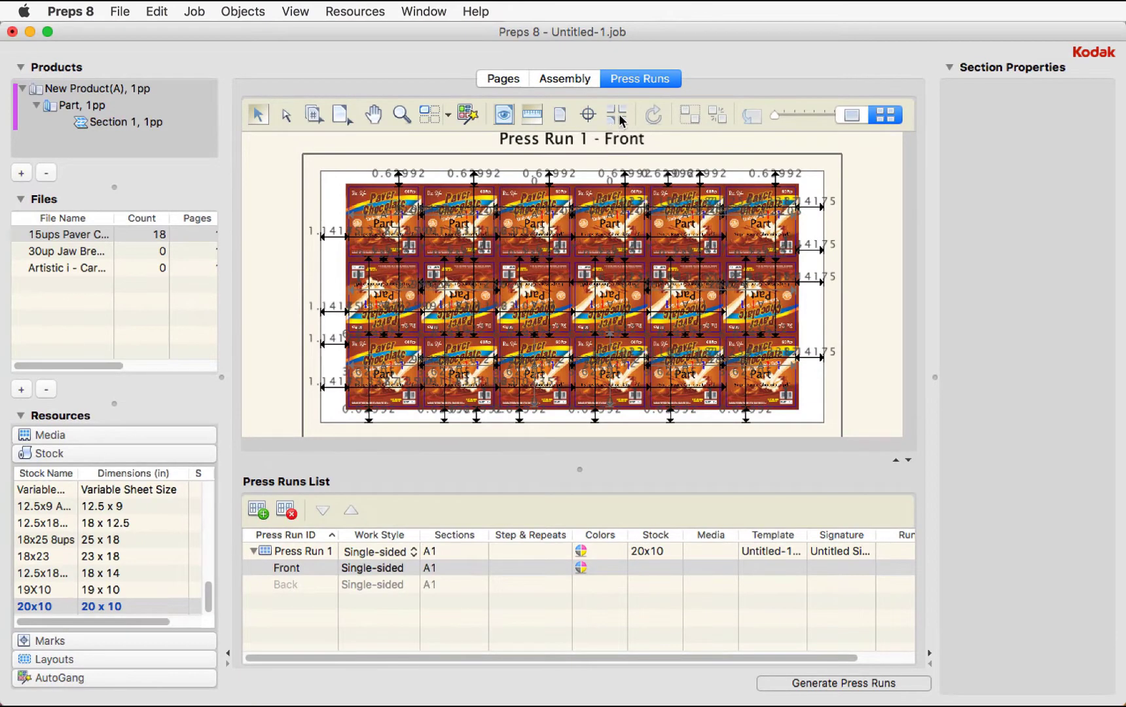
Step: Hide the measurements of all pages and check the imposed section without them
click(620, 120)
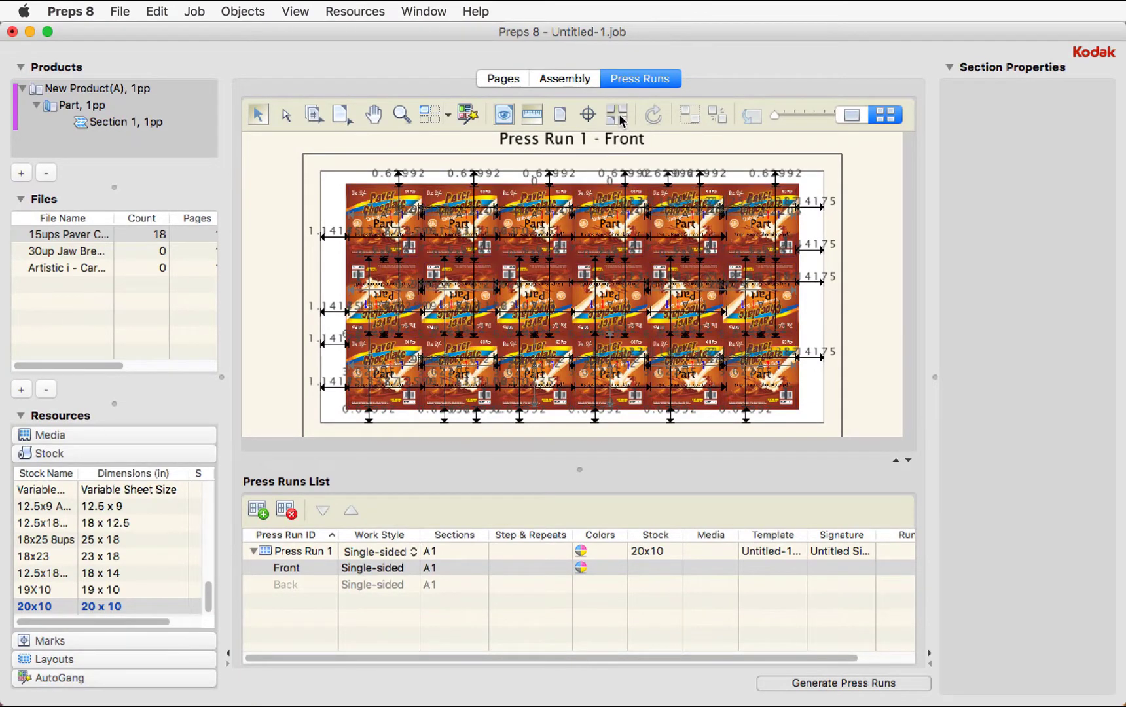
click(532, 116)
click(357, 207)
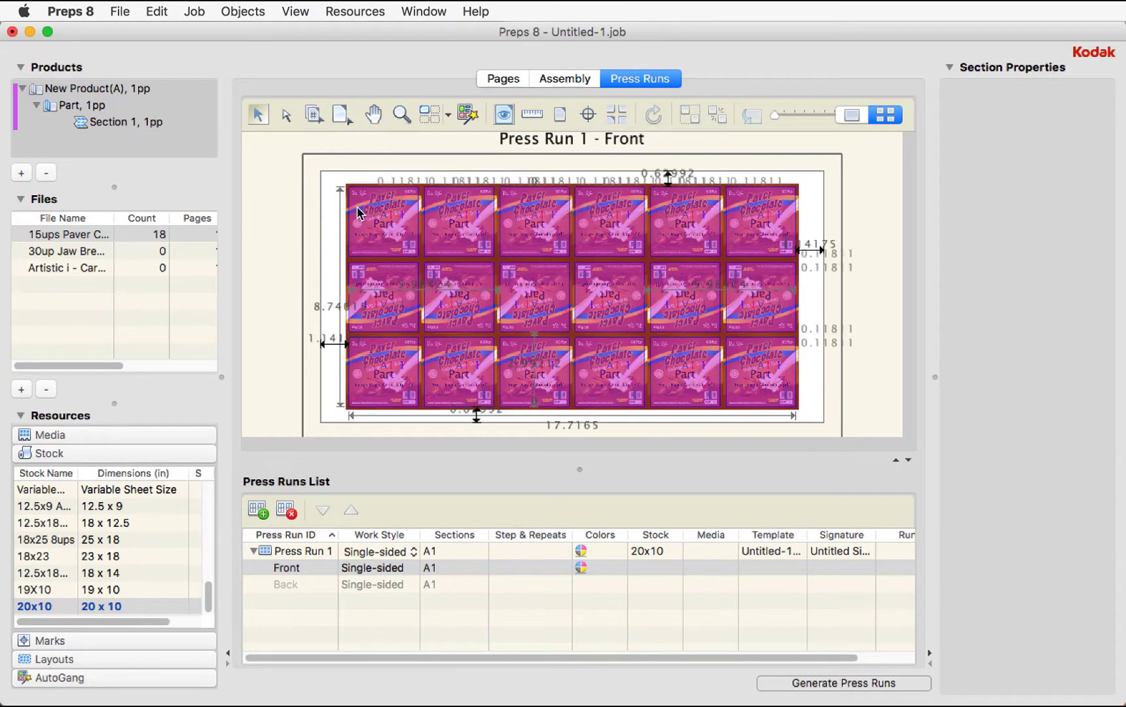
click(311, 223)
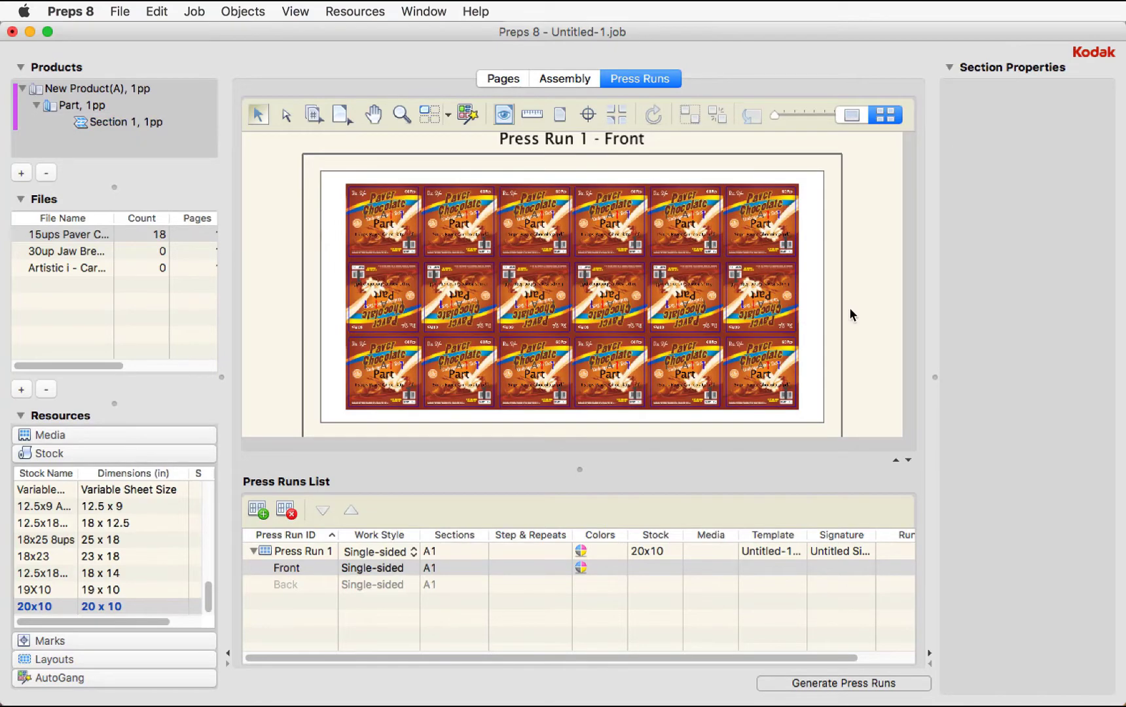
Step: Select the imposed section and apply the Sample Group marks to the press run
click(361, 252)
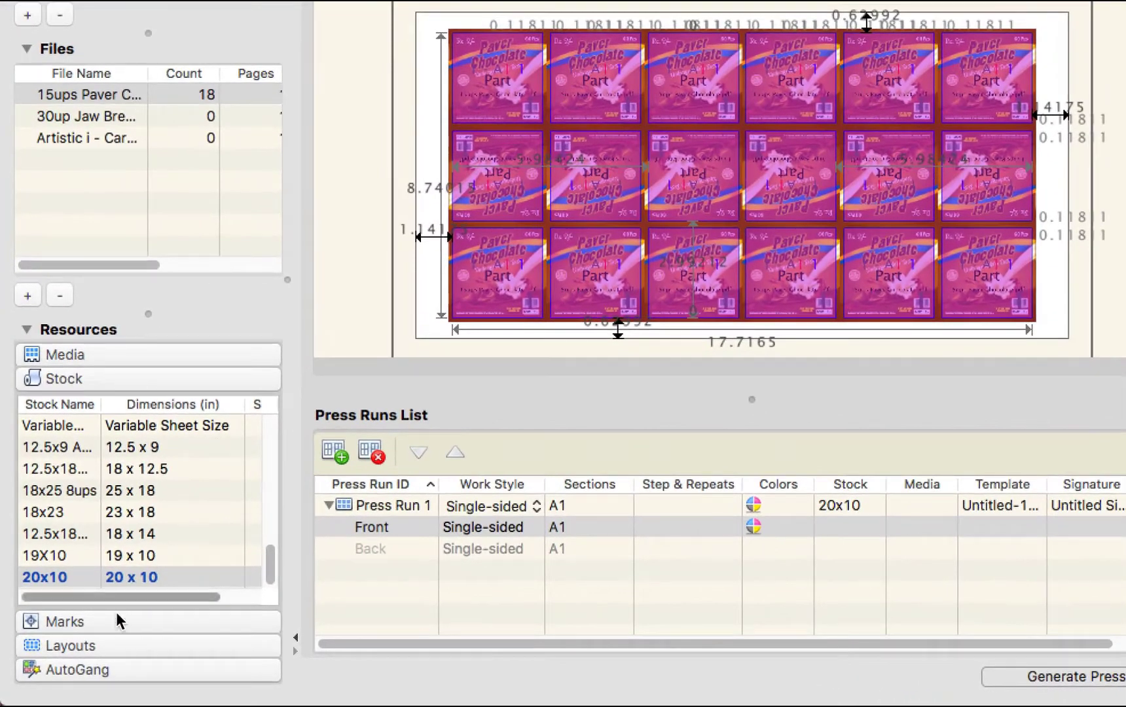
click(114, 622)
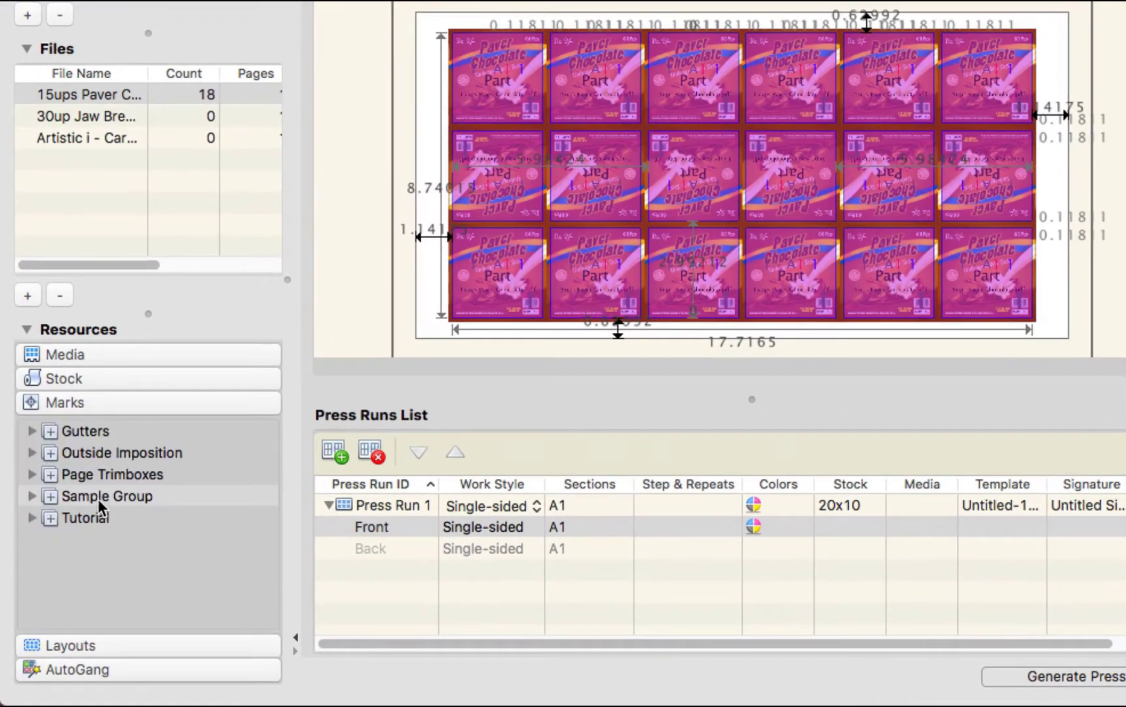
double_click(97, 498)
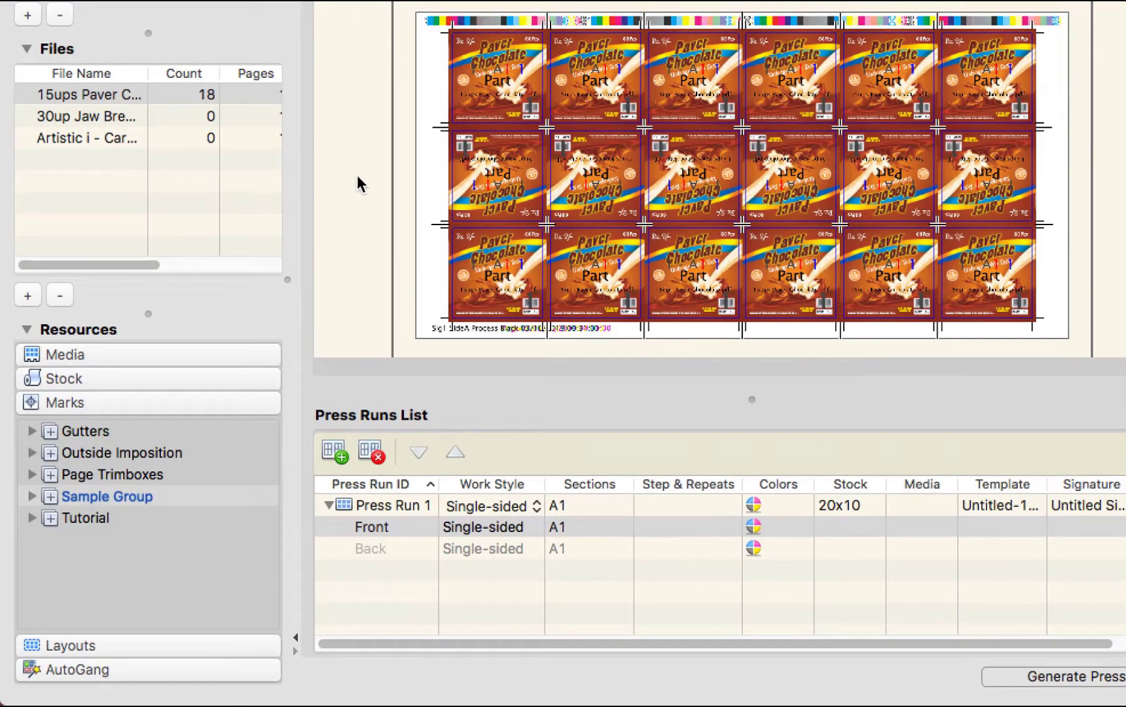
Step: Delete the cross-shaped marks from the gutters between the labels and set the crop marks' length to 3 mm
click(1051, 127)
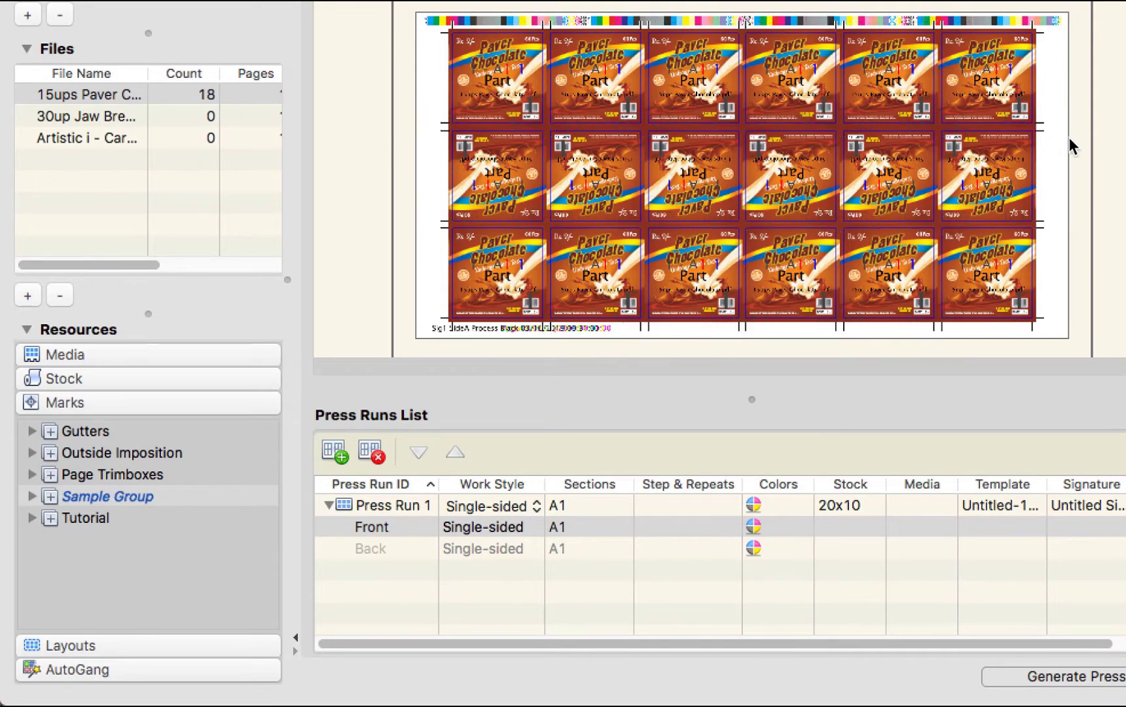
click(1086, 146)
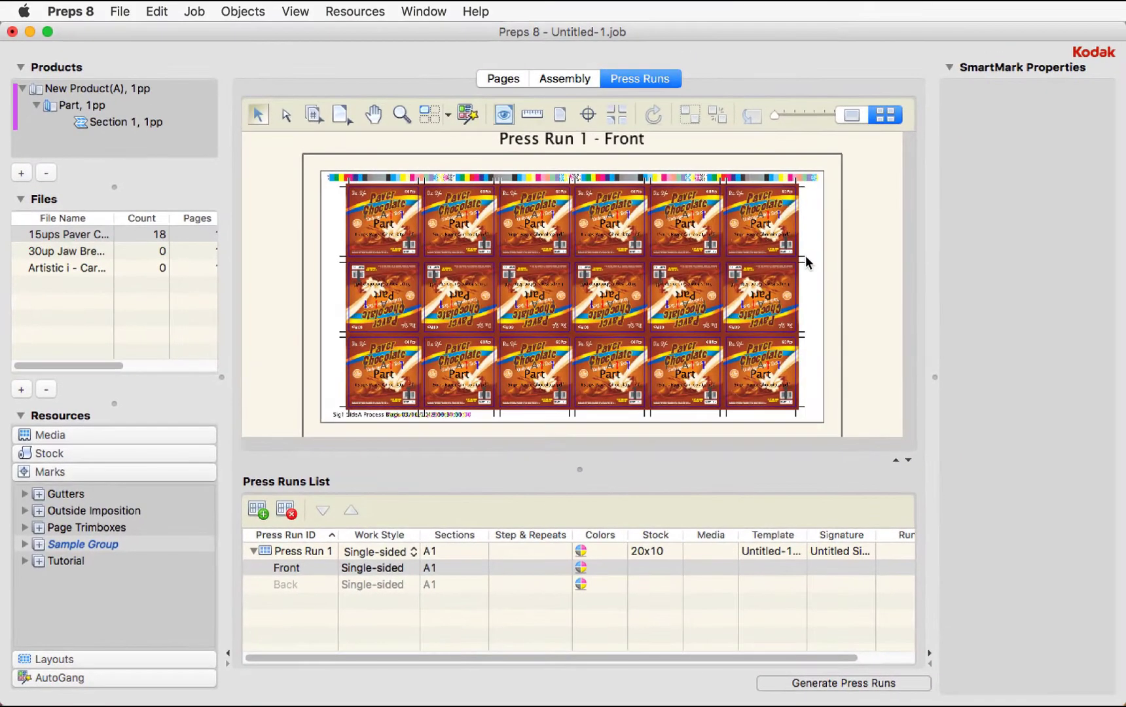
click(805, 258)
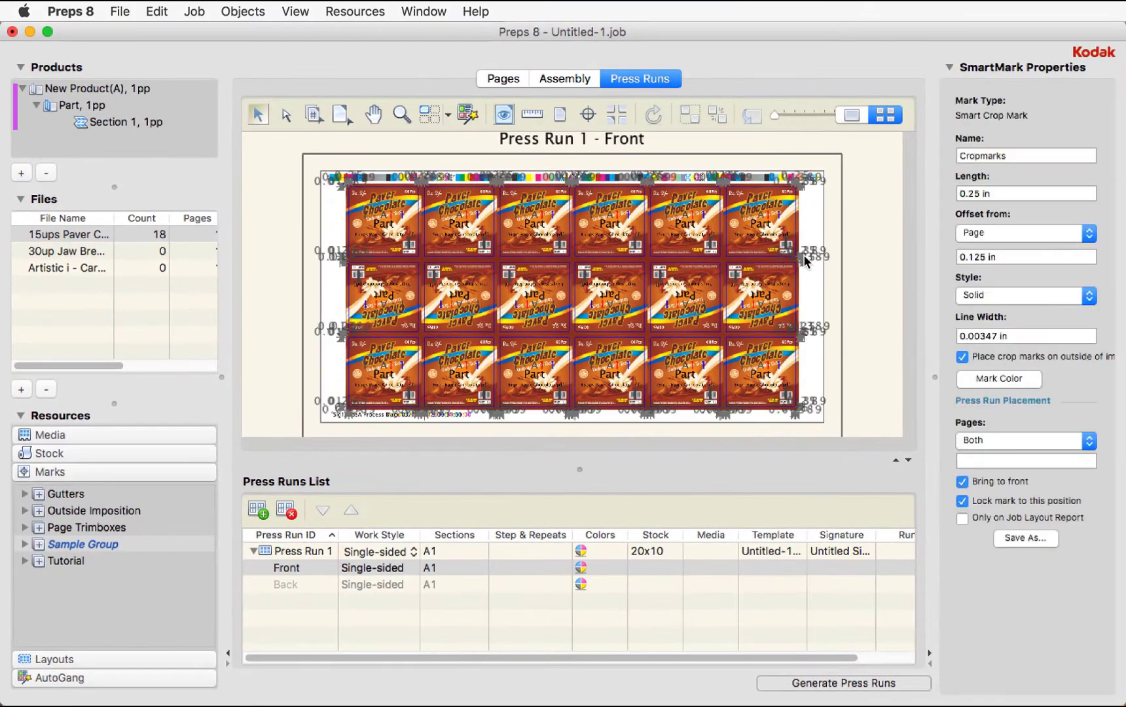
text(3)
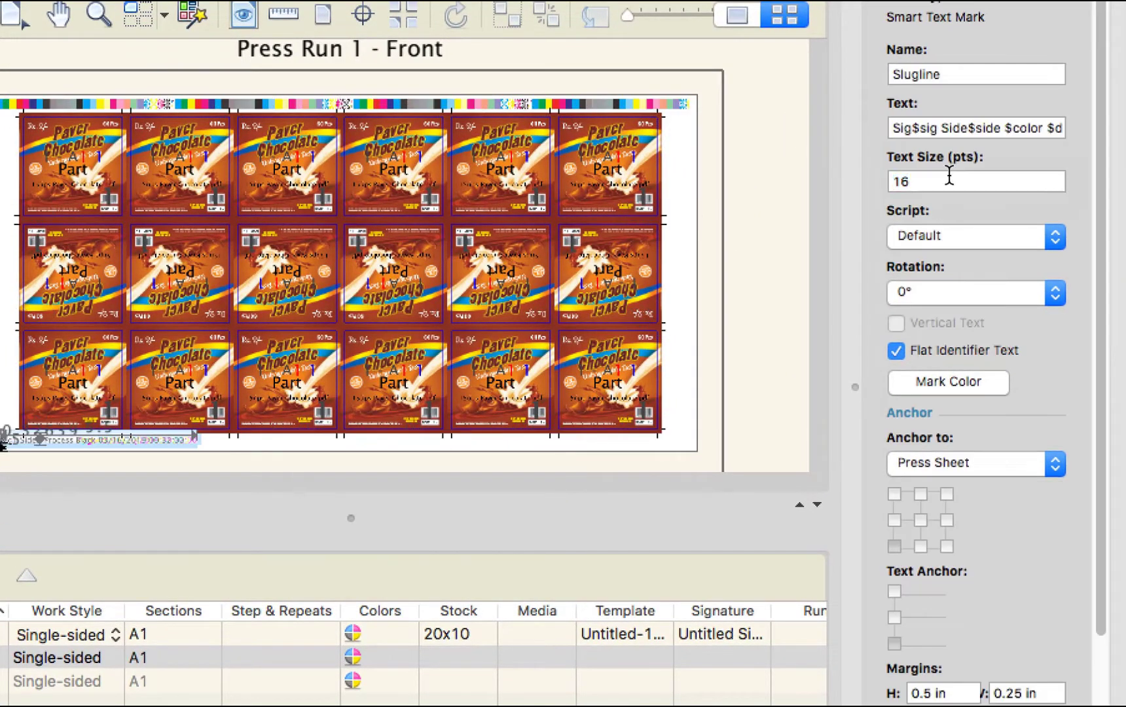
Step: Try a text size of 8 pt for the slugline mark, then set it to 10 pt
double_click(947, 181)
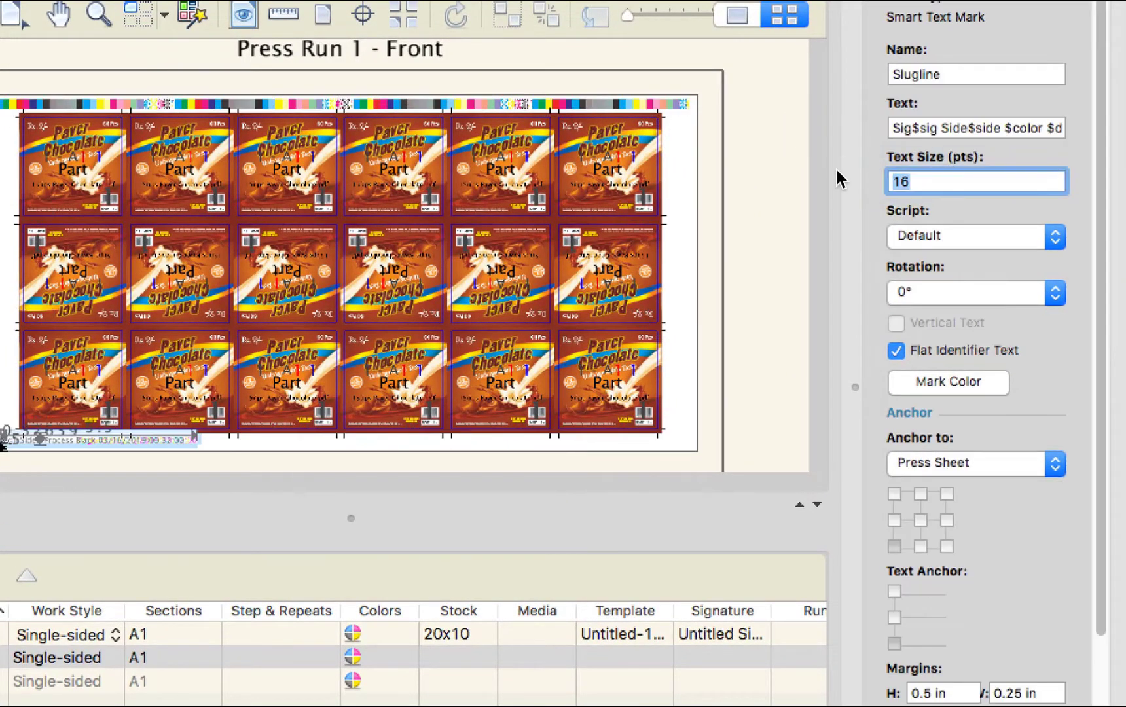
text(8)
key(Return)
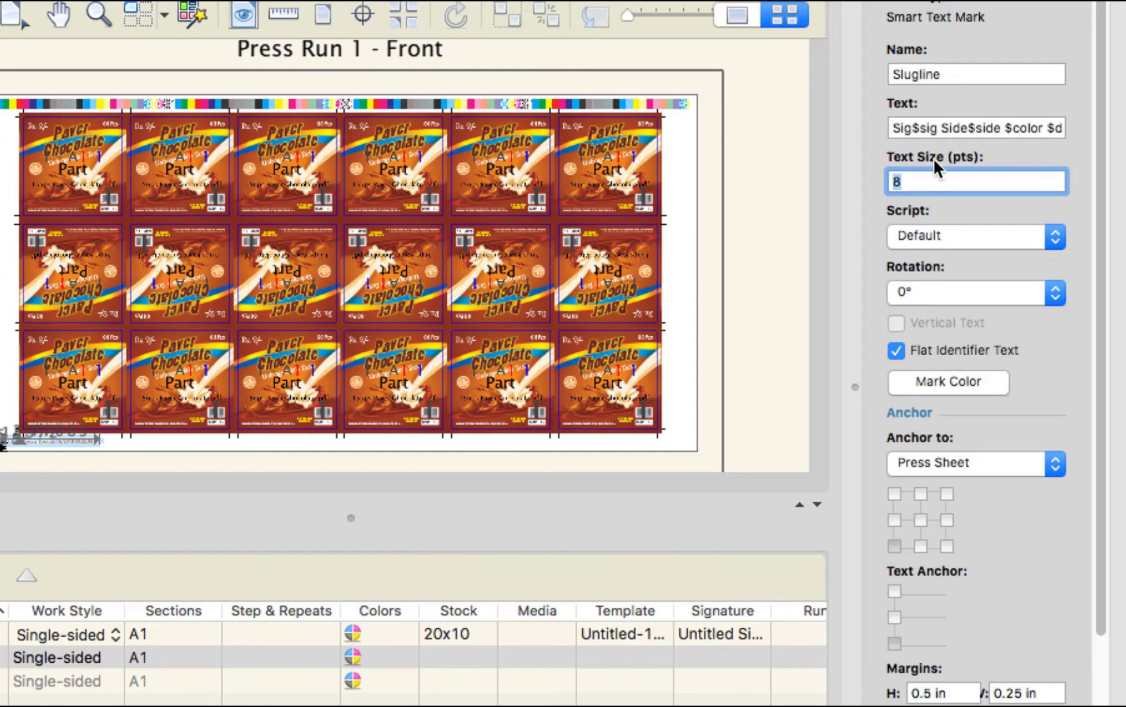
text(10)
key(Return)
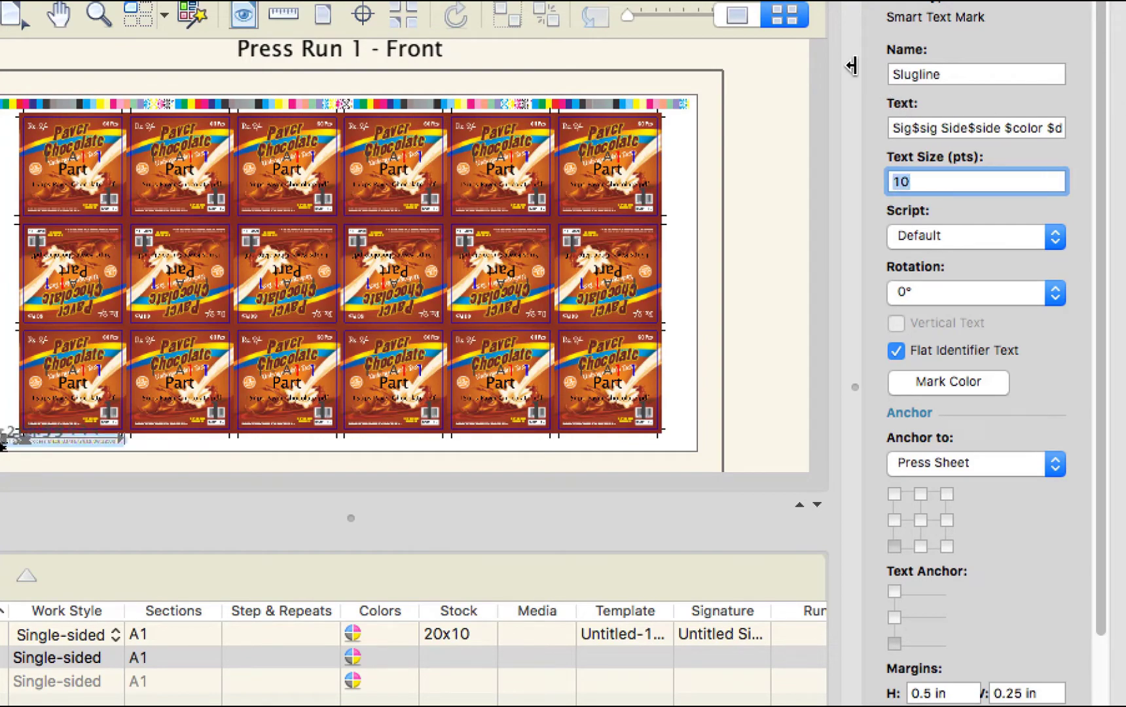
Step: Unlock the slugline's position and move it along the sheet's lower margin to about 1.02 in from the left edge
click(51, 314)
click(32, 445)
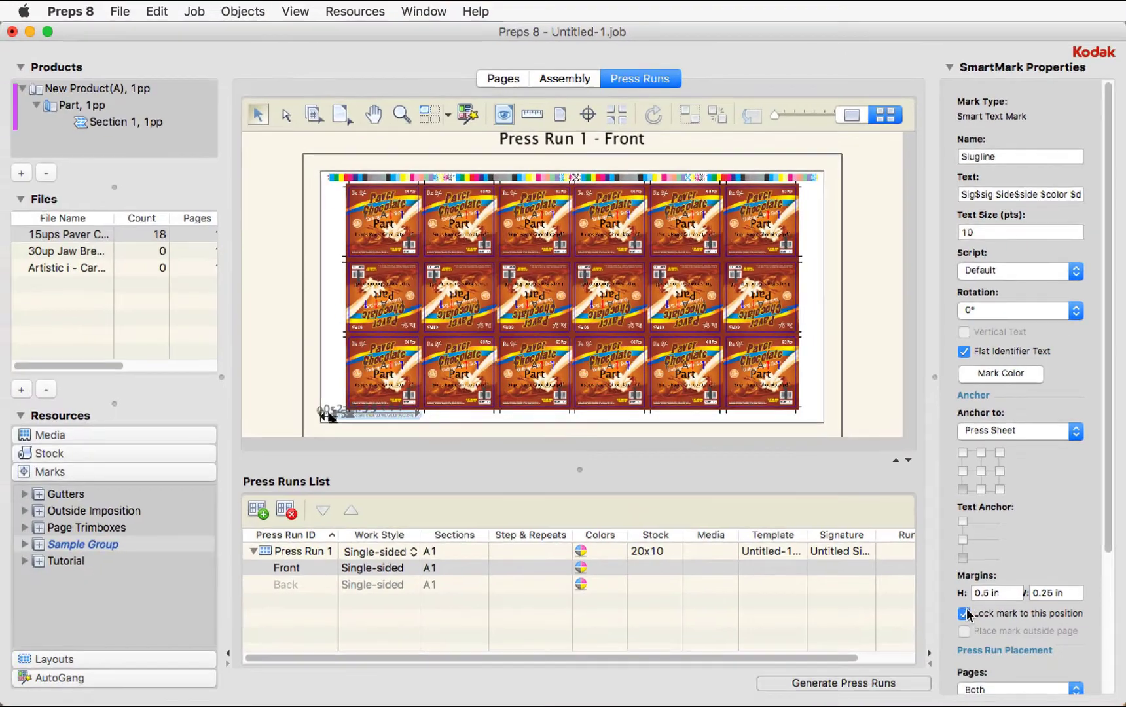
click(934, 661)
drag(378, 424, 403, 419)
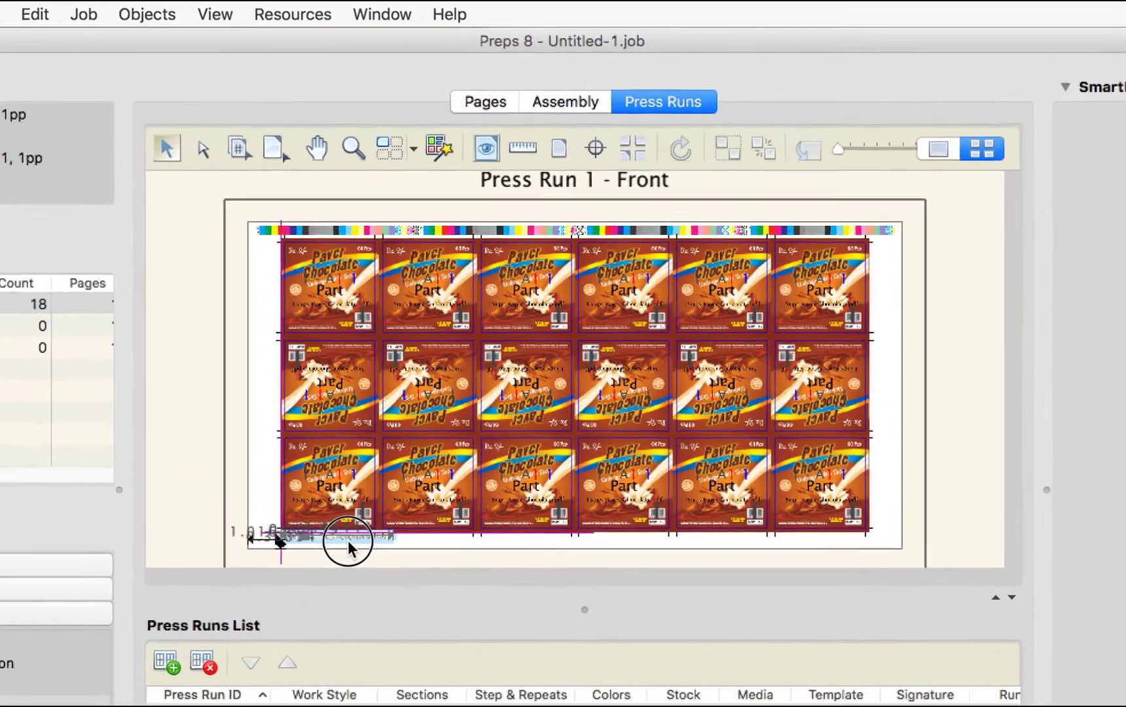
drag(345, 579, 342, 575)
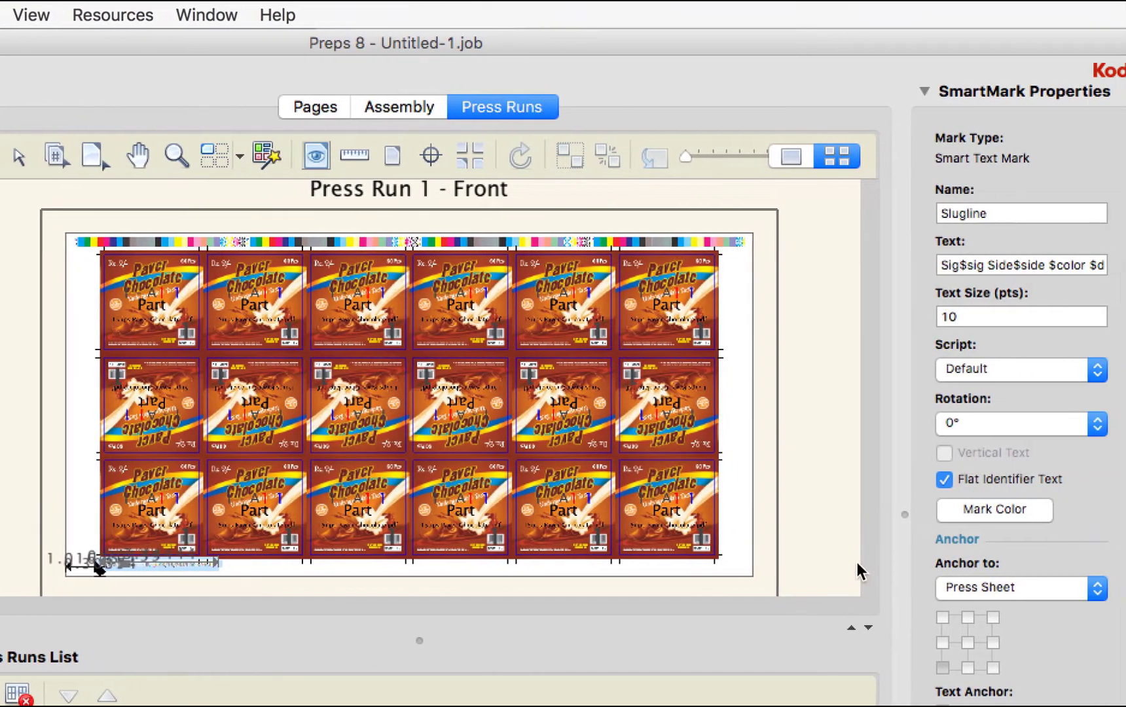
Step: Rotate the slugline by 90° and move it into the sheet's left margin, 5 in above the lower edge
click(1090, 424)
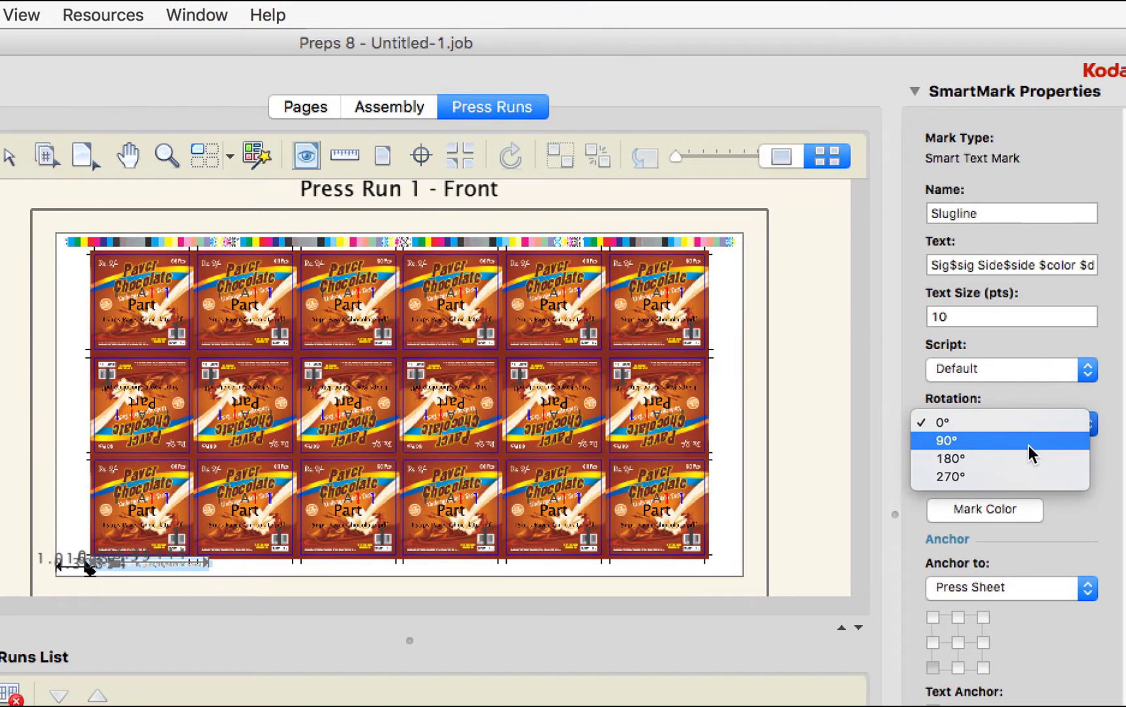
click(1039, 440)
drag(88, 487, 75, 318)
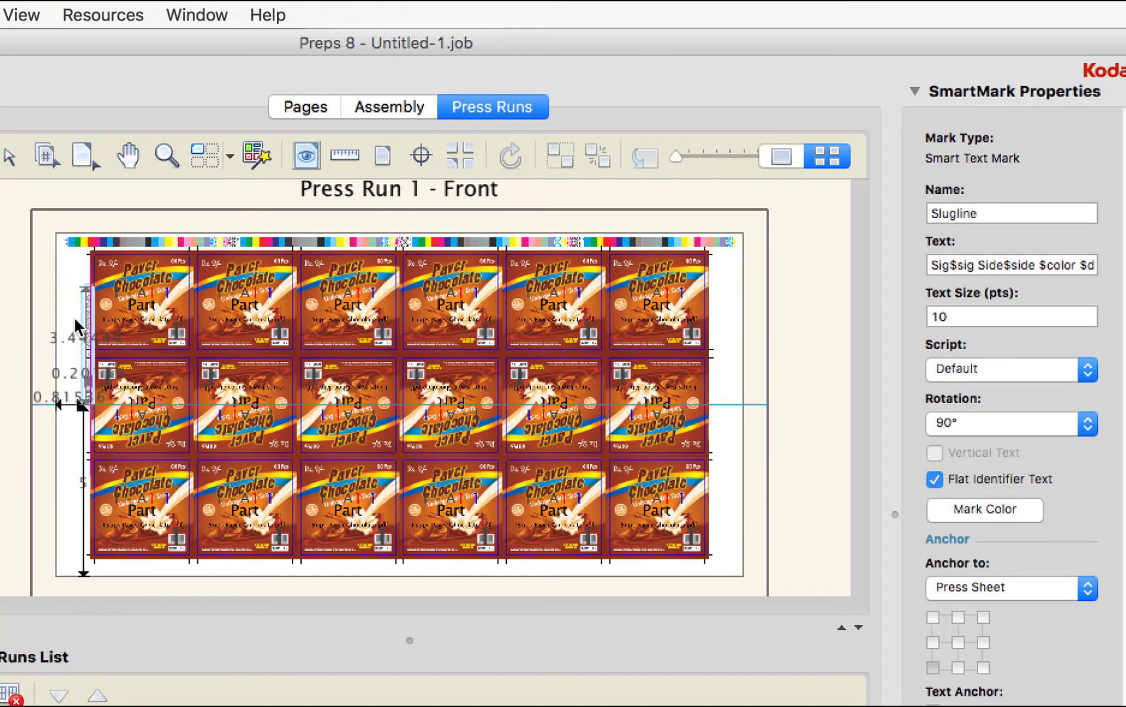
Step: Nudge the slugline to about 0.44 in from the sheet's left edge and 3.75 in above its lower edge
key(Left)
key(Left)
key(Left)
key(Left)
key(Left)
key(Left)
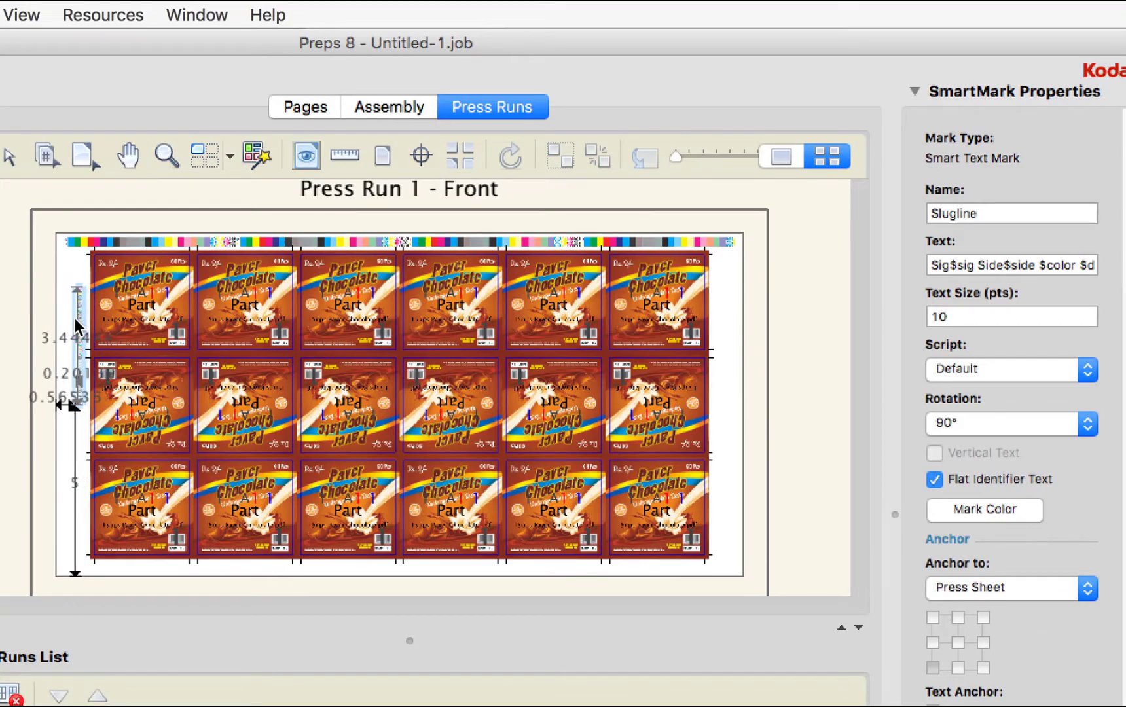
key(Down)
key(Down)
key(Down)
key(Down)
key(Down)
key(Down)
key(Down)
key(Down)
key(Down)
key(Down)
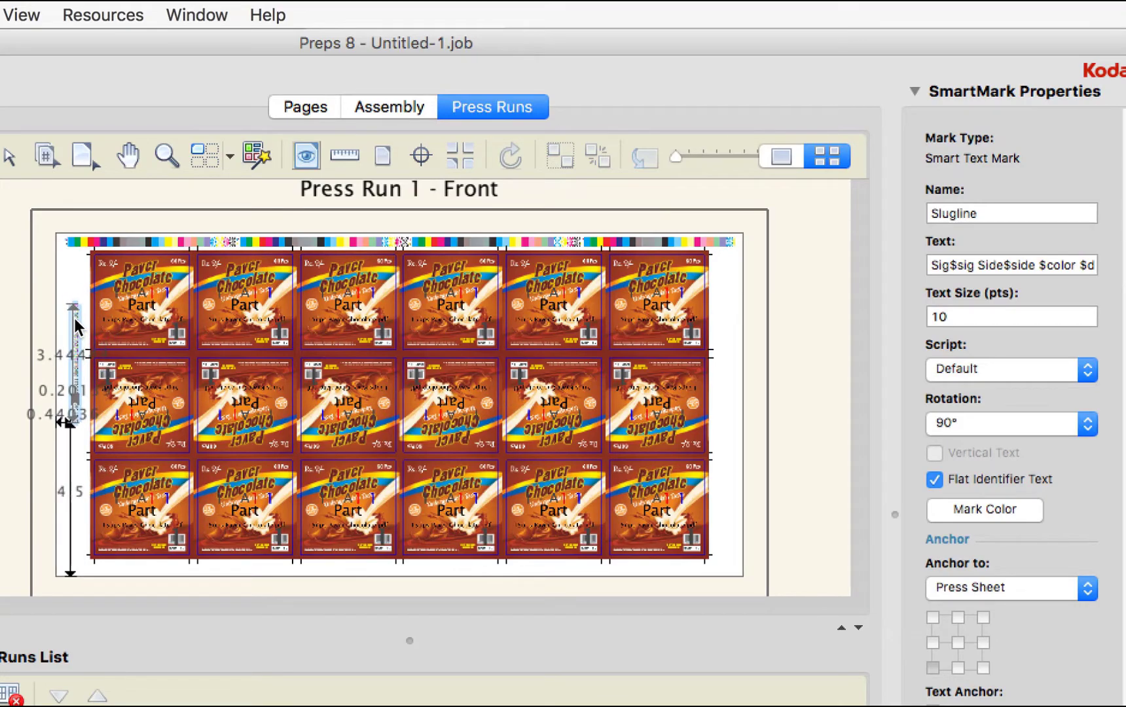
key(Down)
key(Down)
key(Down)
key(Down)
key(Down)
key(Down)
key(Down)
key(Down)
key(Down)
key(Down)
key(Down)
key(Down)
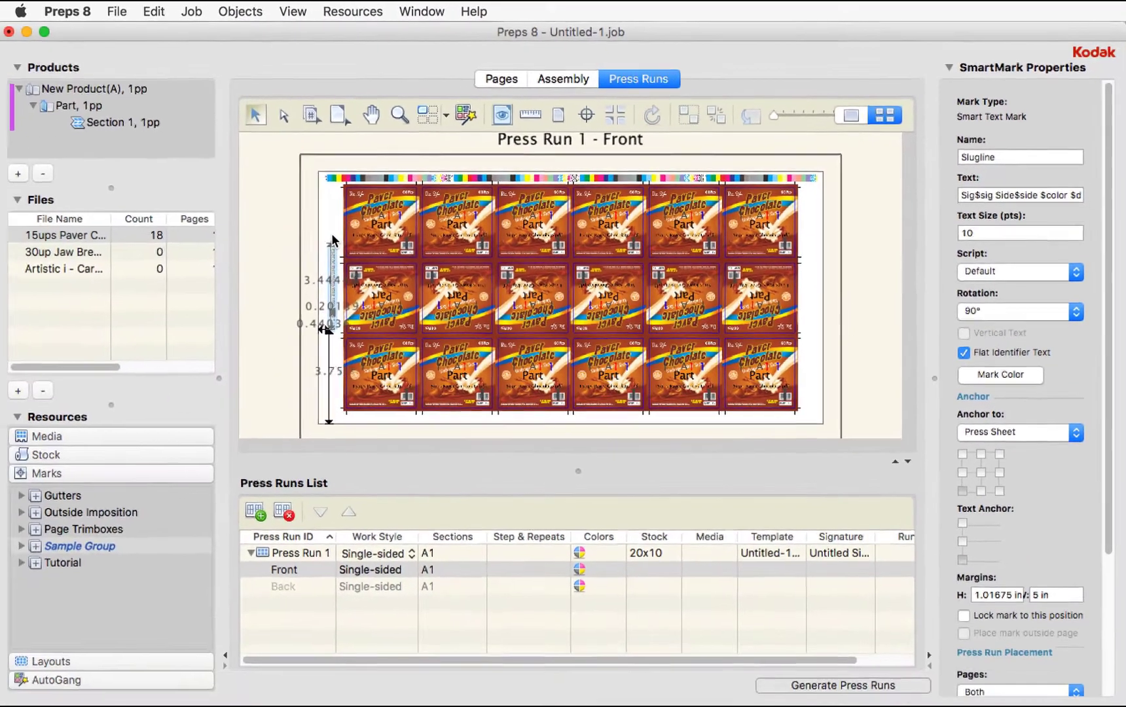
Step: Deselect the slugline and save the job as "Paver - Sticker Layout" in the 06 Step & Repeat folder
click(280, 327)
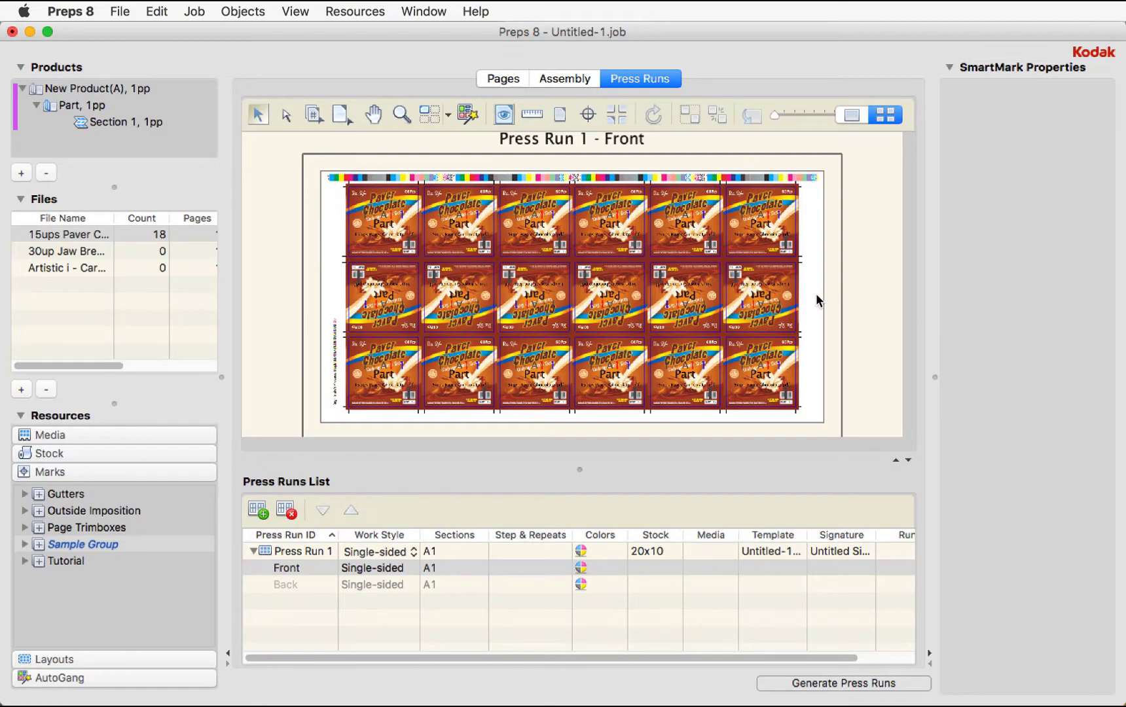
key(super+s)
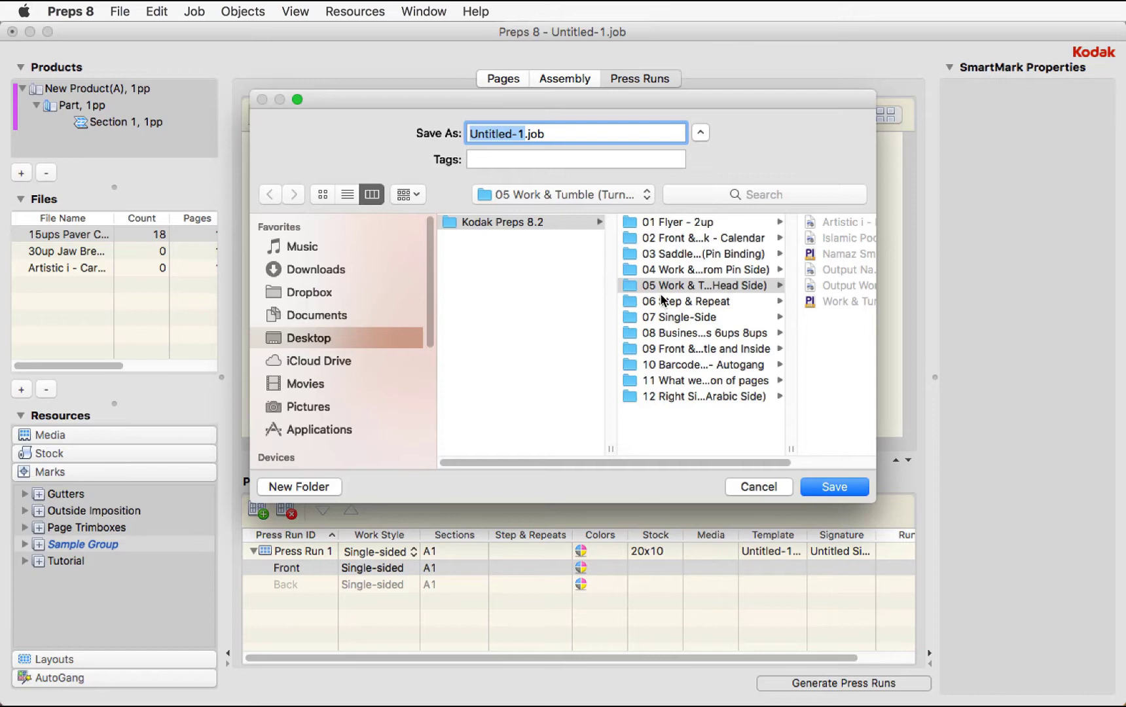
click(662, 300)
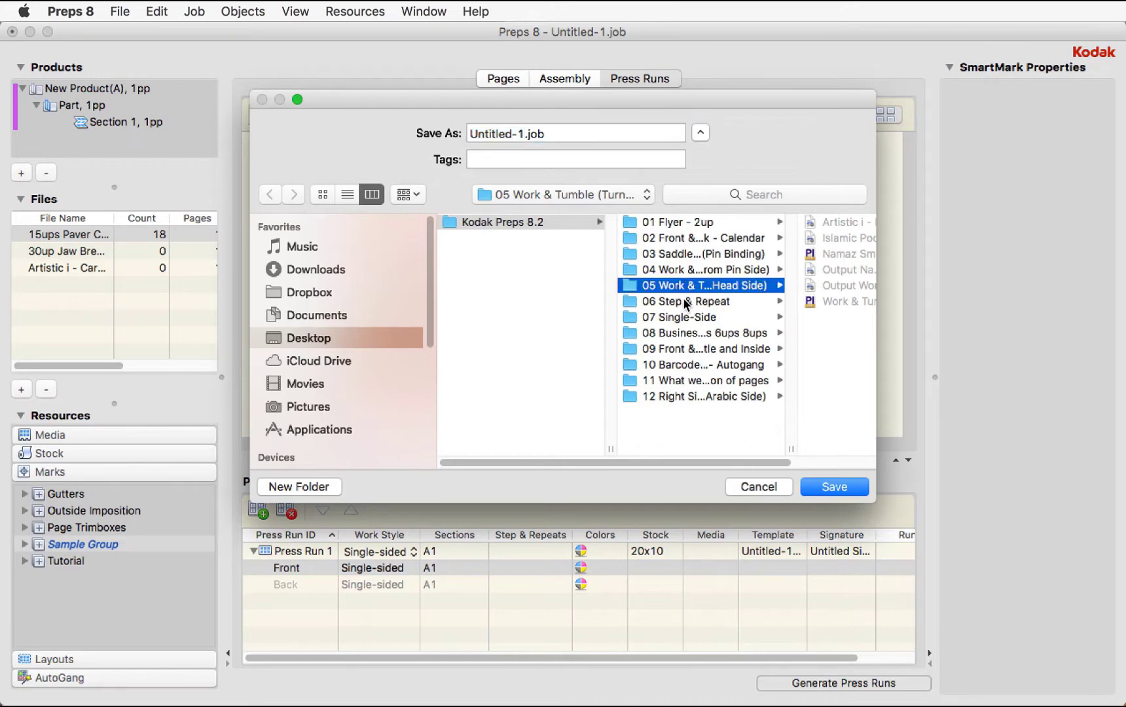
click(573, 133)
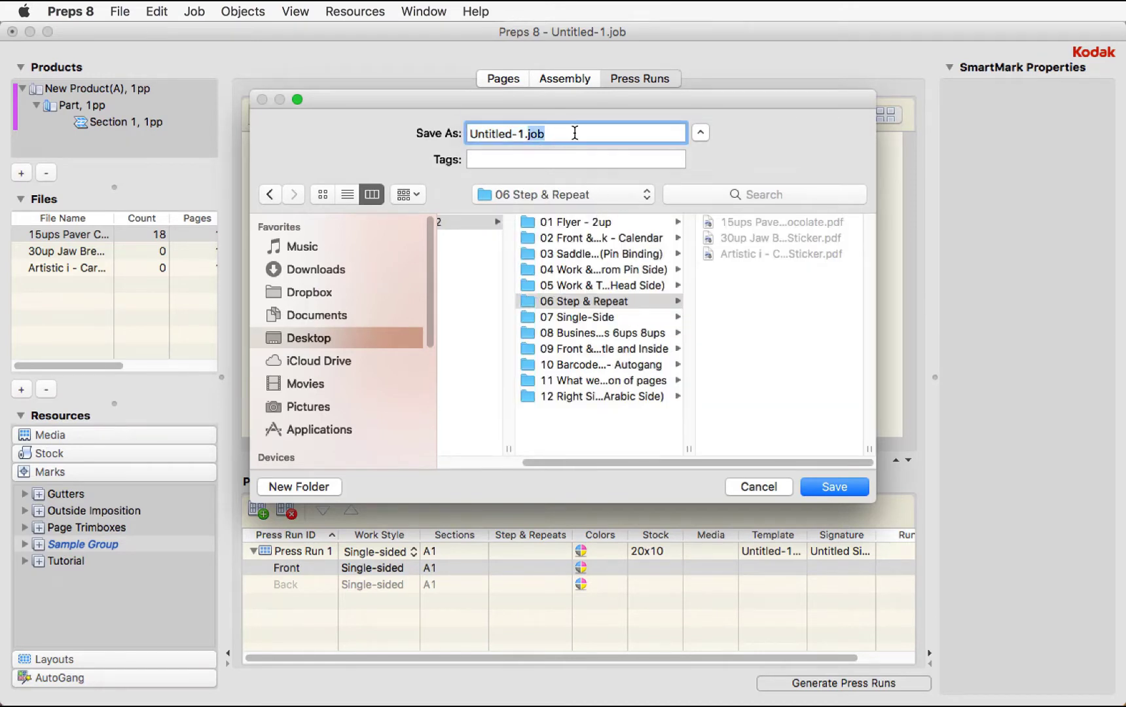
triple_click(574, 133)
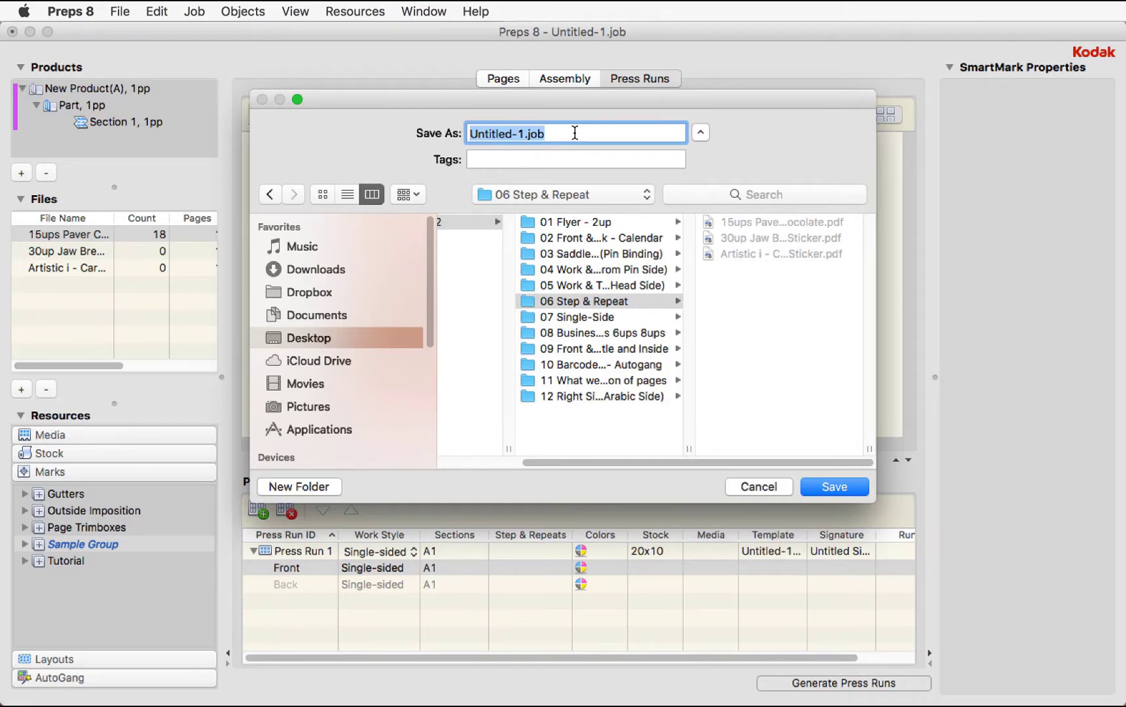
text(Layo)
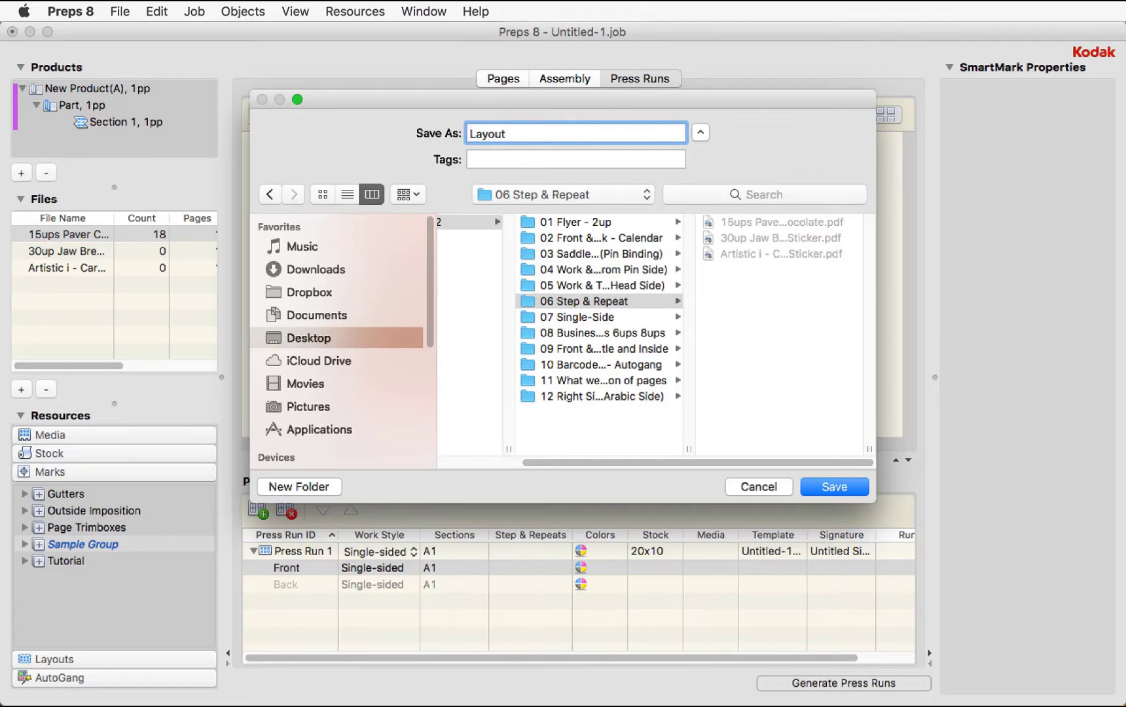
text(ut)
key(super+Left)
text(Paver Sticker )
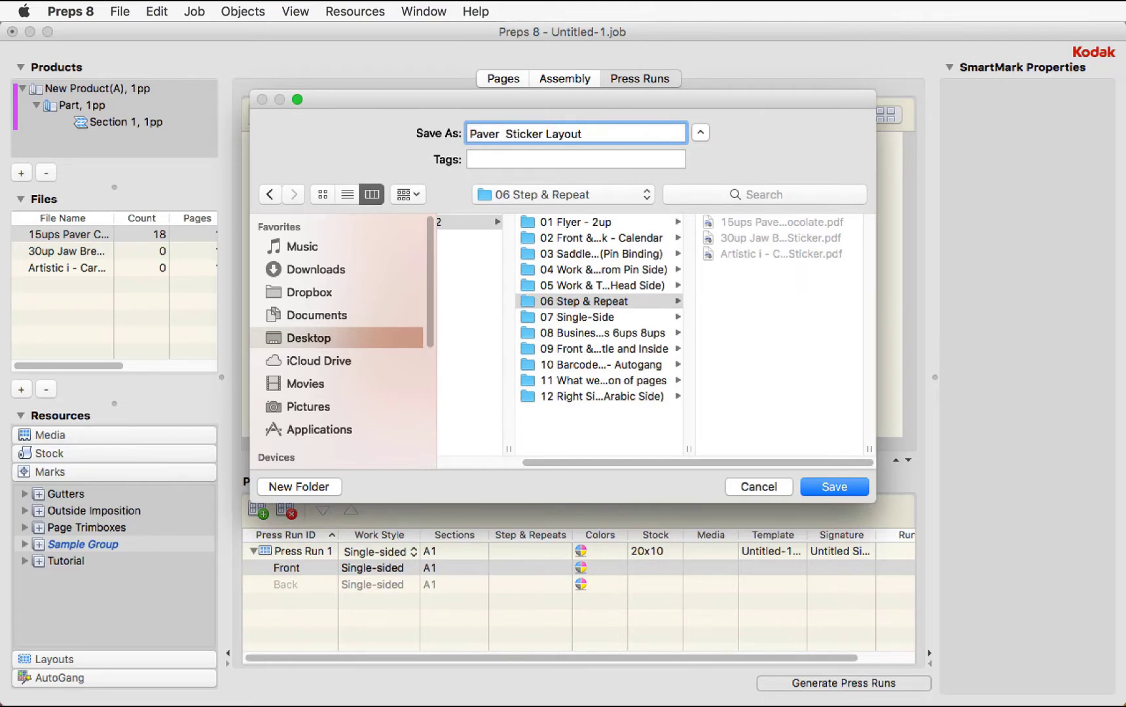
text(-)
key(Return)
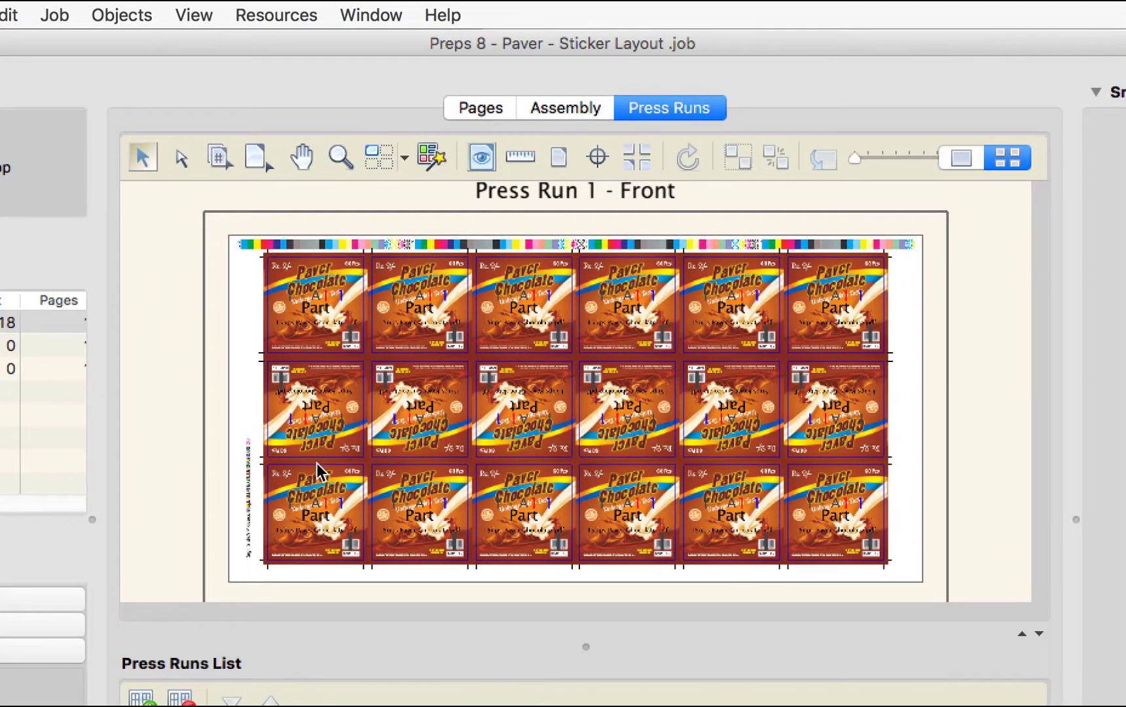
Step: Set the Press Run 1 section to lay out additional pages Head to Foot
click(329, 285)
double_click(323, 313)
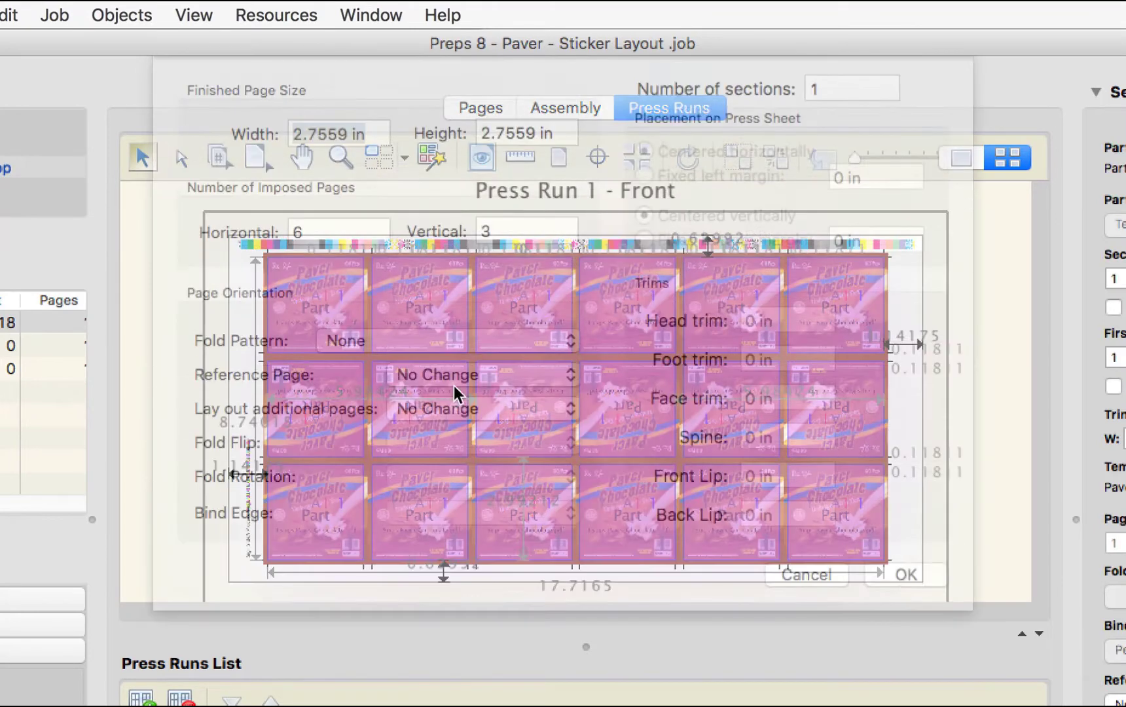
click(571, 409)
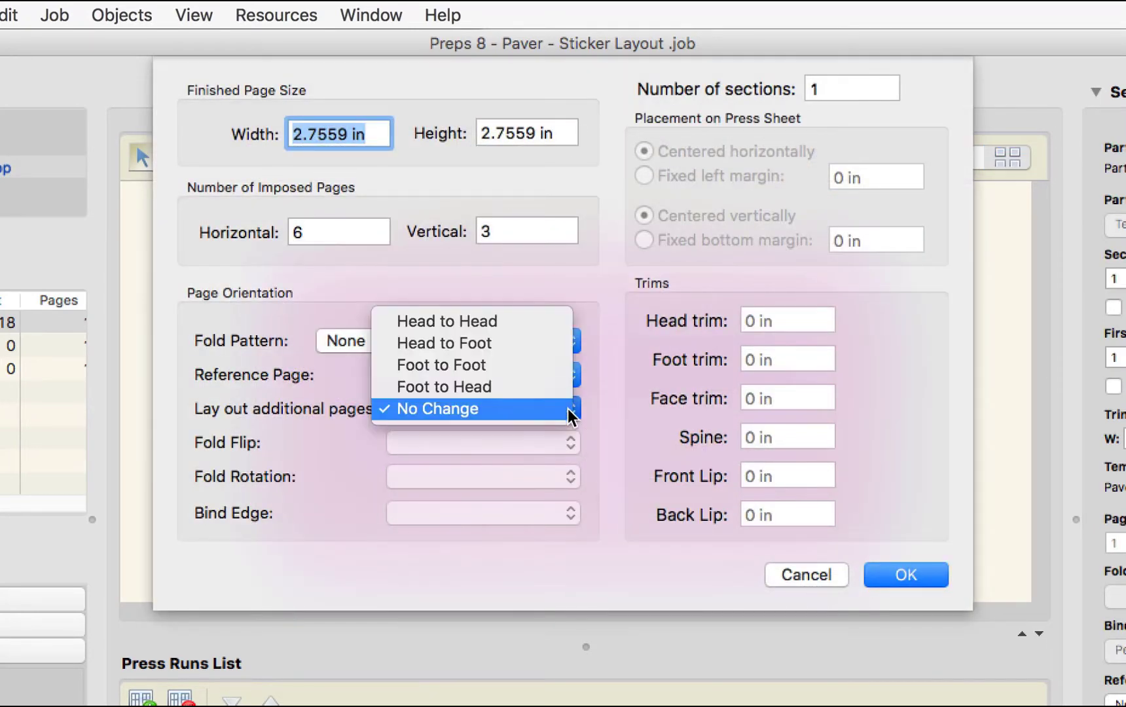
click(497, 354)
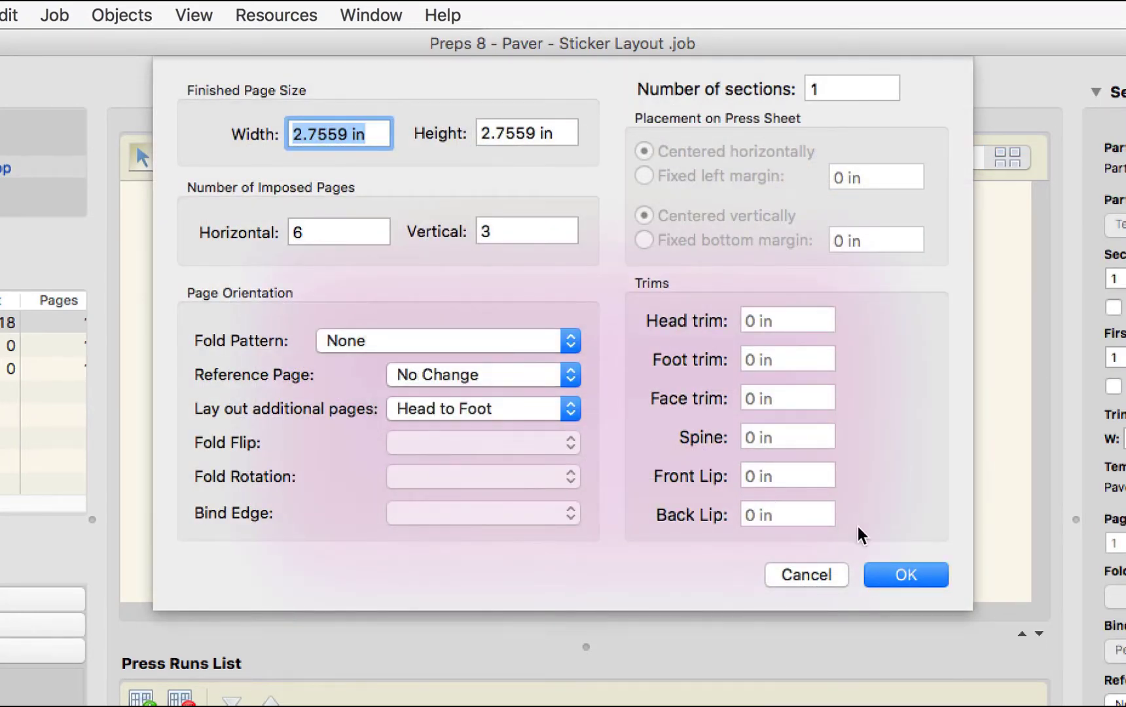
click(909, 575)
click(210, 353)
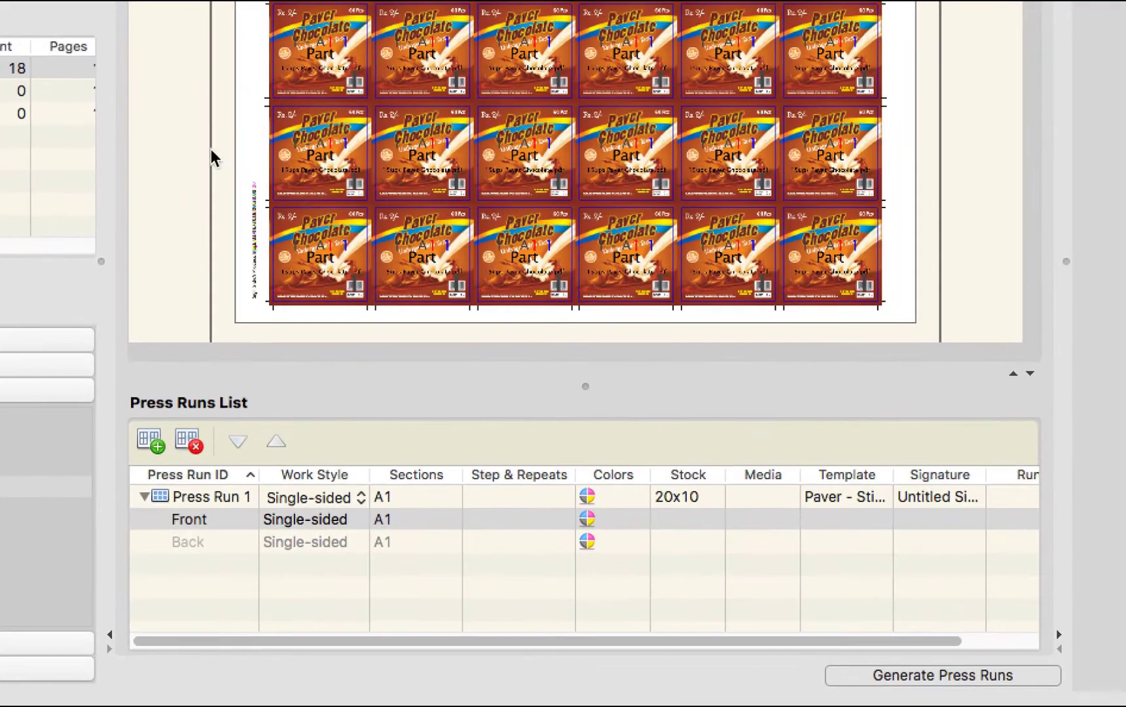
Step: Add a second press run with 18 copies of the 30up Jaw Breaker sticker and select its section
click(150, 441)
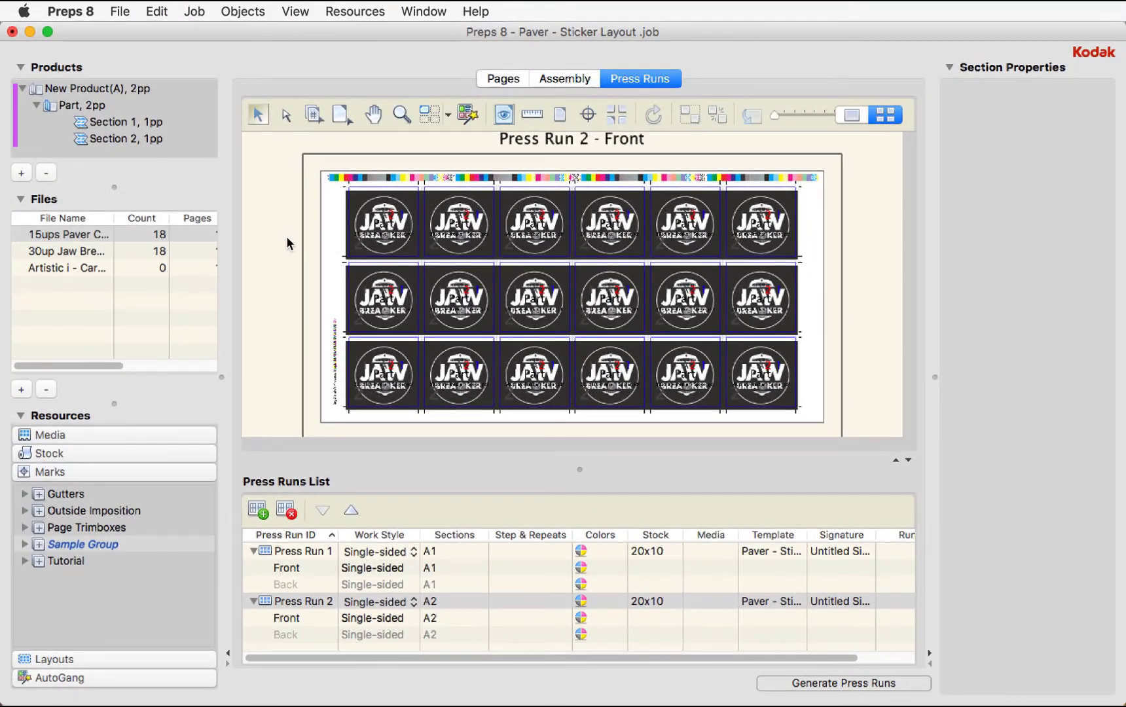
click(397, 231)
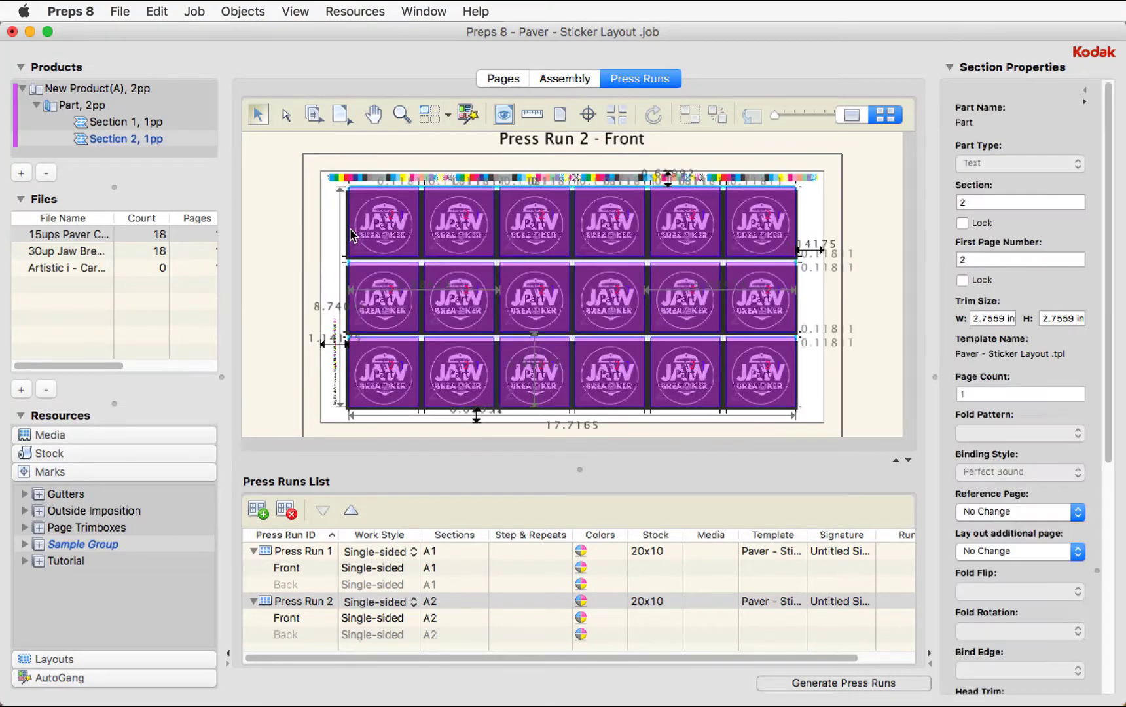
Step: Check the Jaw Breaker file's trim size and set the Press Run 2 section's finished page size to 2.75 by 2.5 in
drag(112, 365, 197, 367)
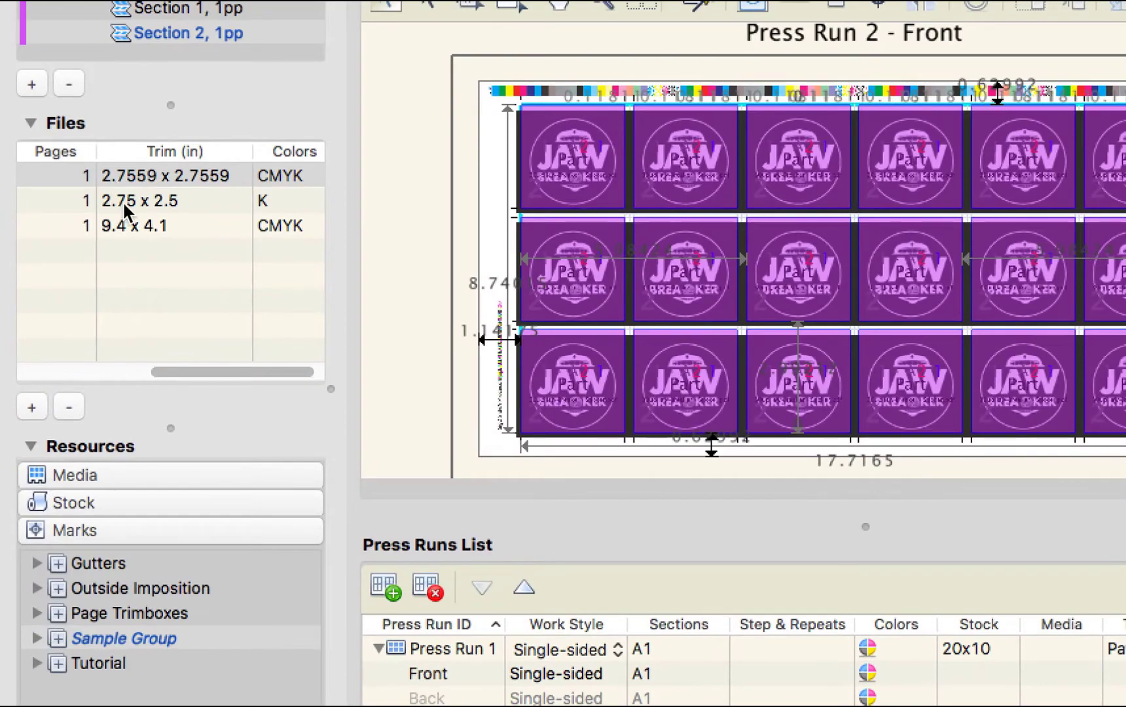
click(551, 176)
double_click(548, 174)
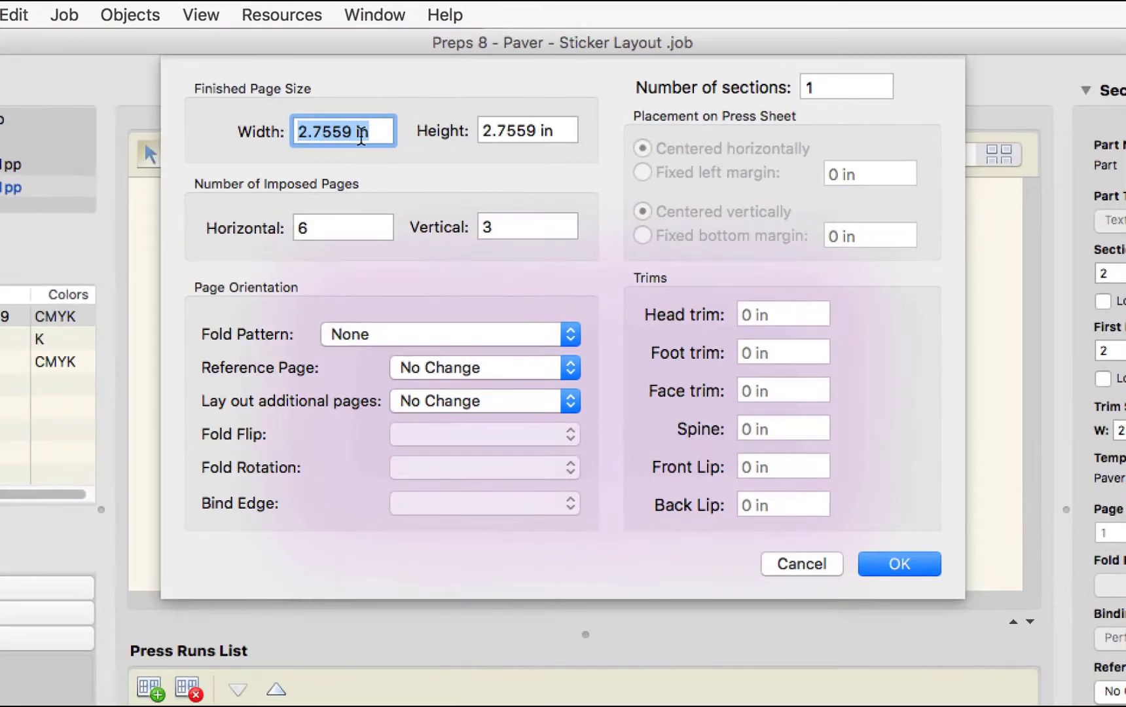
text(2.75)
key(Tab)
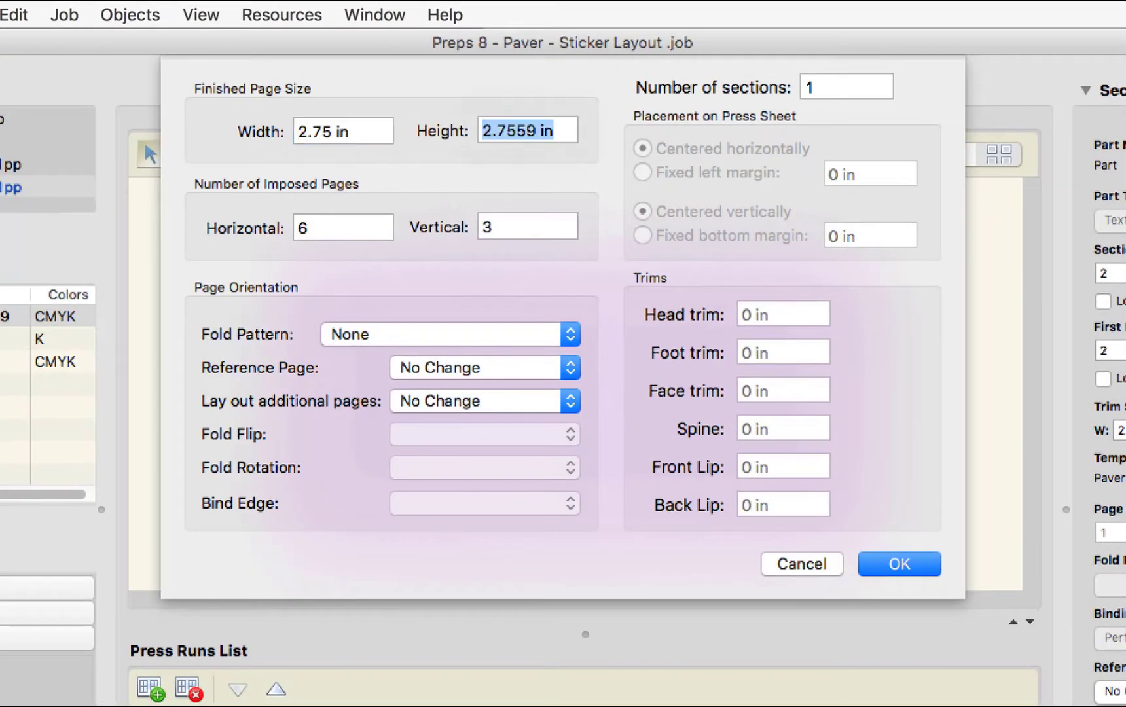
text(2.5)
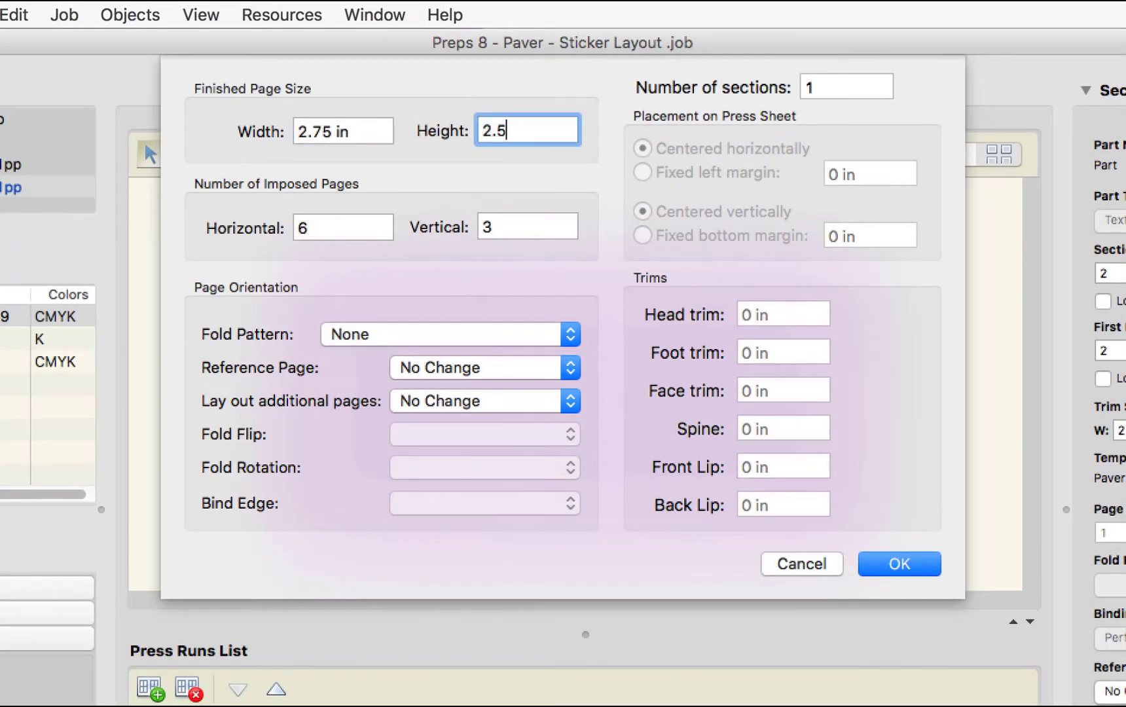
click(894, 561)
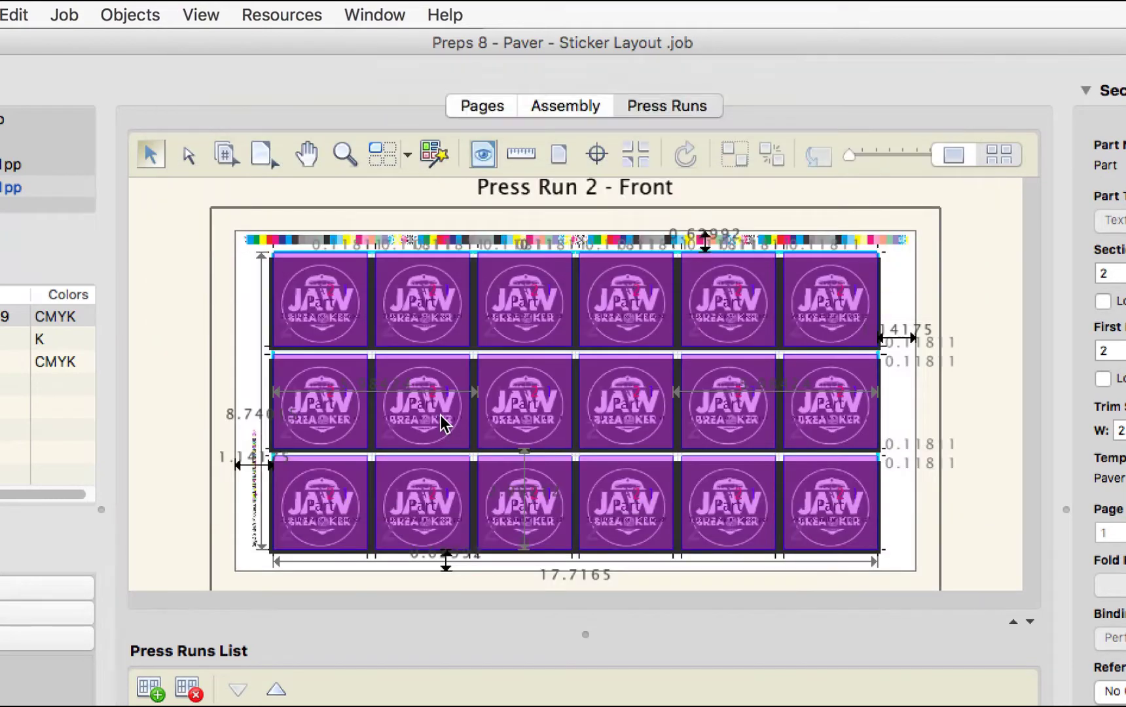
click(963, 356)
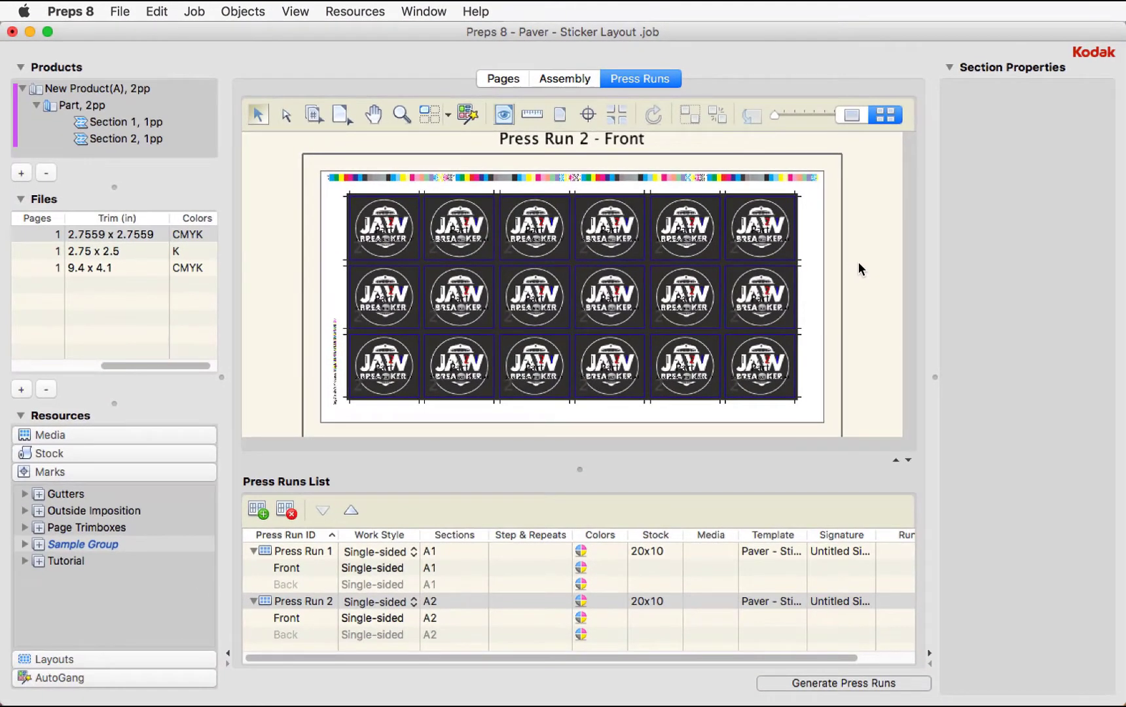
Step: Set all gutter margins between the six columns of Jaw Breaker stickers to 0
drag(320, 186, 467, 234)
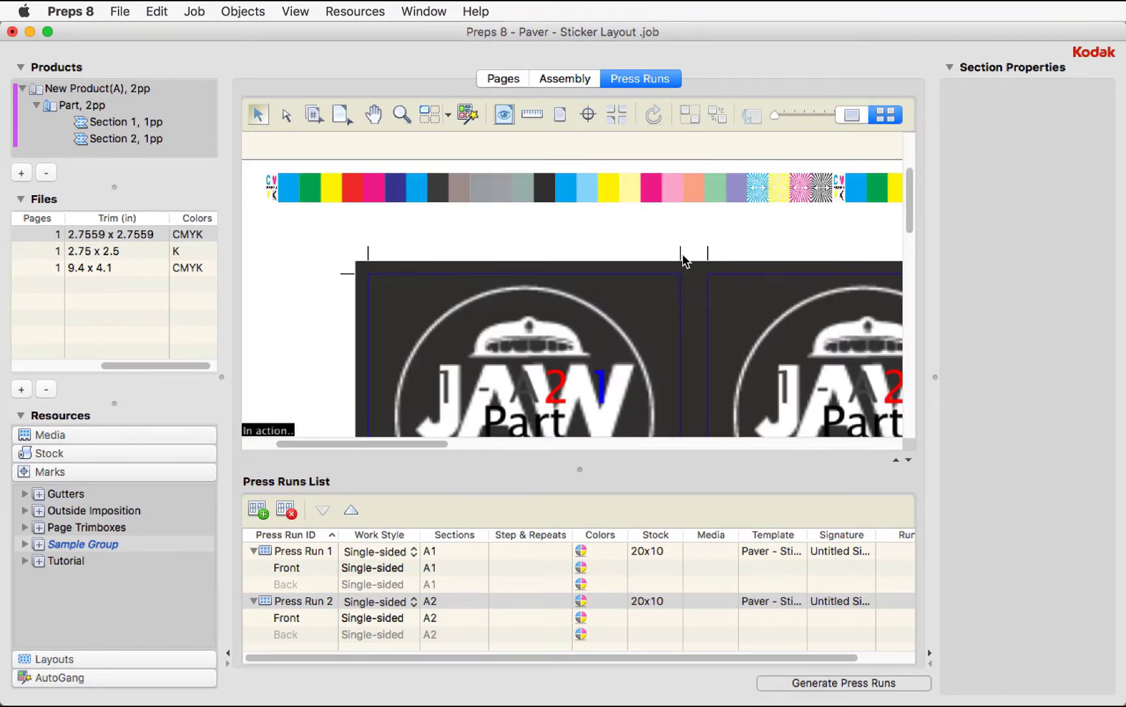
key(super+0)
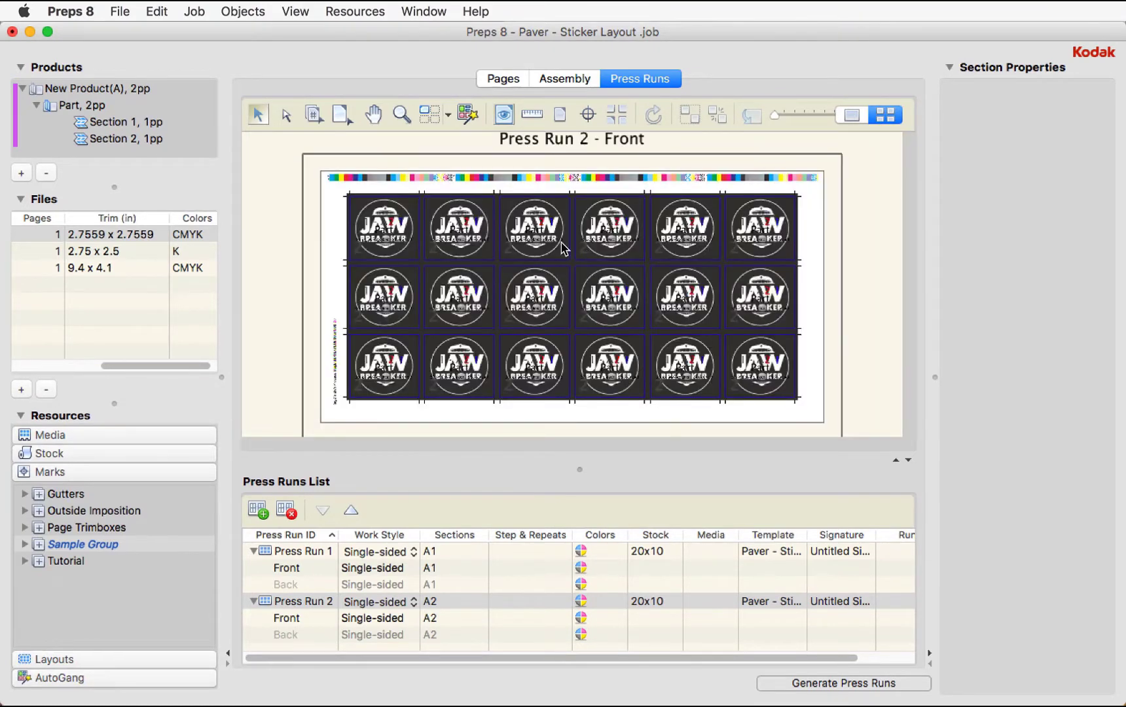
click(467, 226)
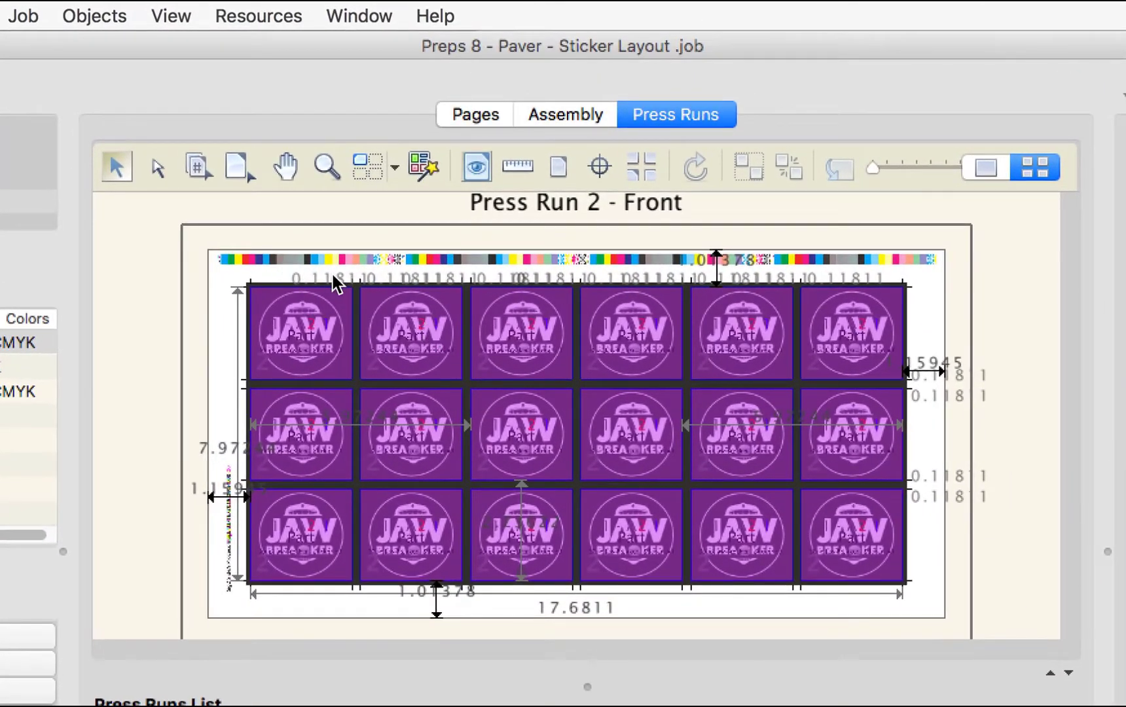
double_click(333, 274)
text(0)
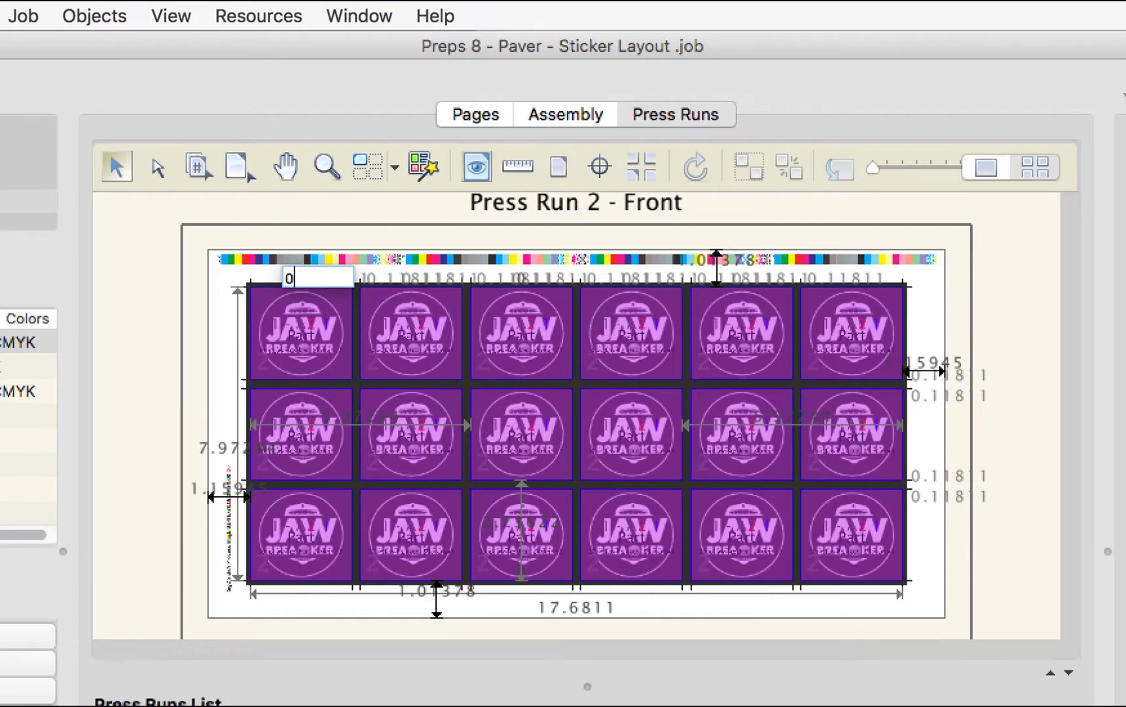
key(Tab)
text(0)
key(Tab)
text(0)
key(Tab)
text(0)
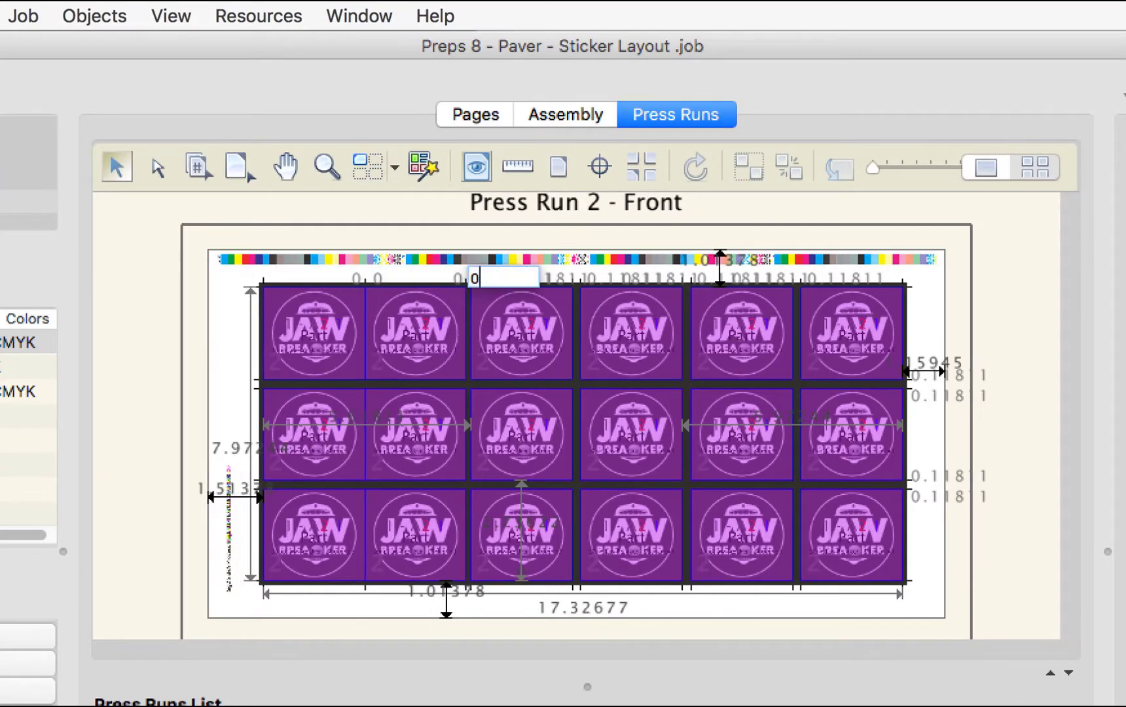
key(Tab)
text(0)
key(Tab)
text(0)
key(Tab)
text(0)
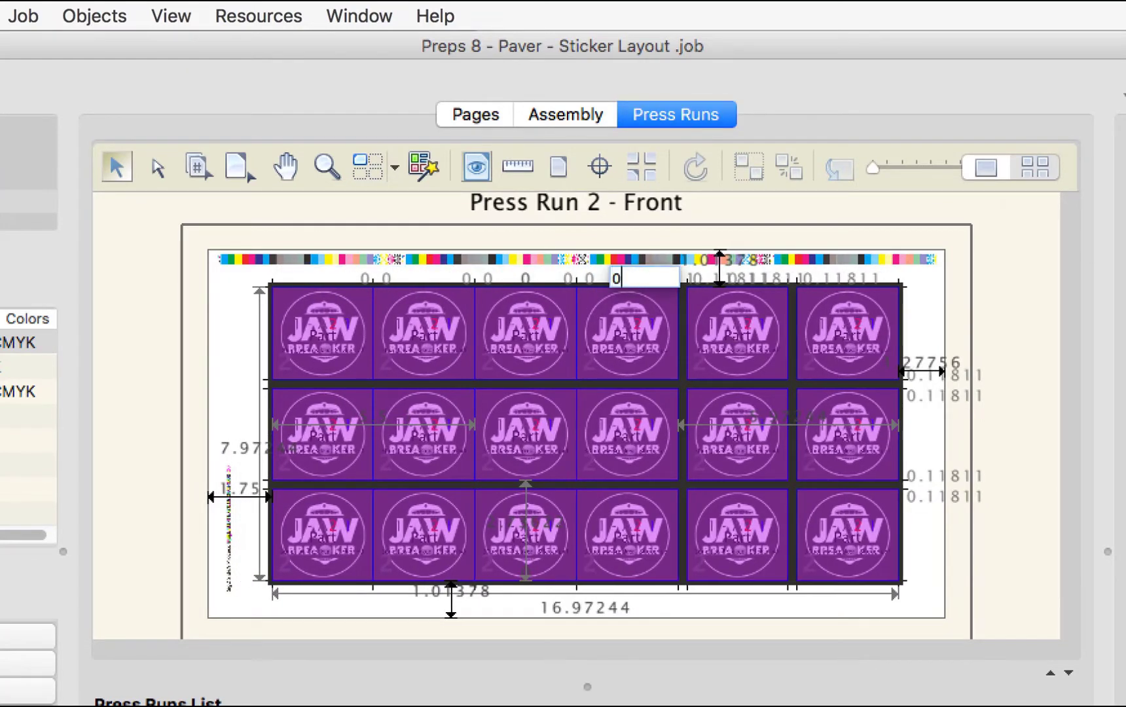
key(Tab)
text(0)
key(Tab)
text(0)
key(Tab)
text(0)
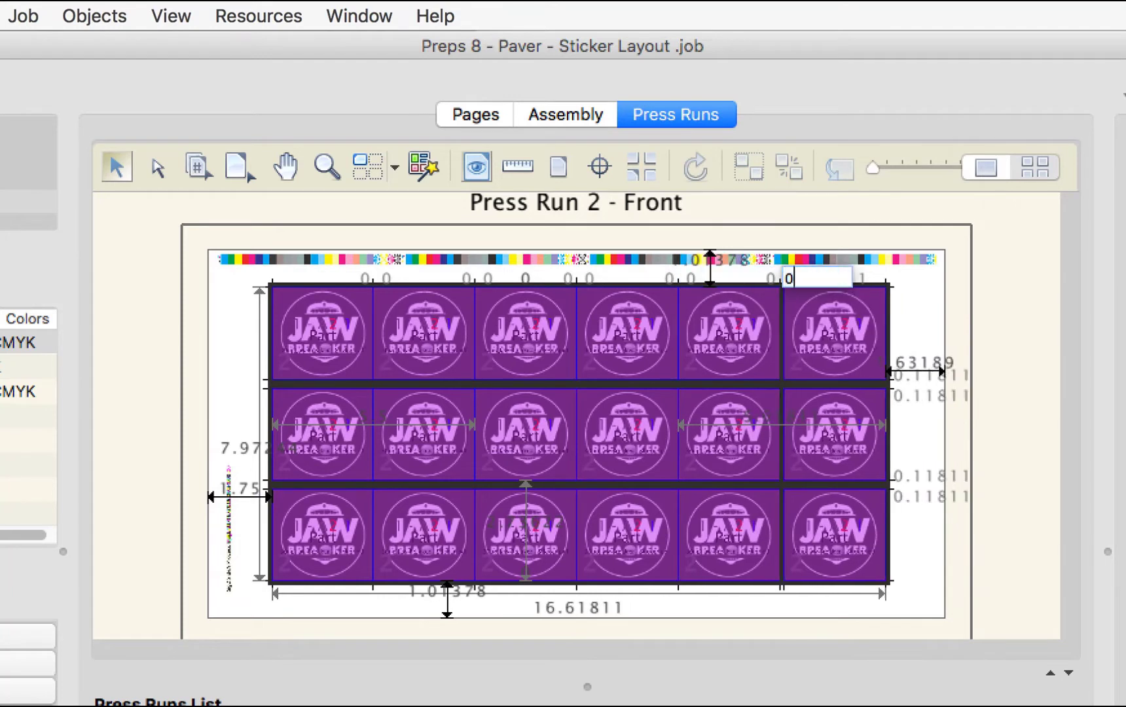
key(Tab)
Step: Set all gutter margins between the three rows of Jaw Breaker stickers to 0 and deselect the section
text(0)
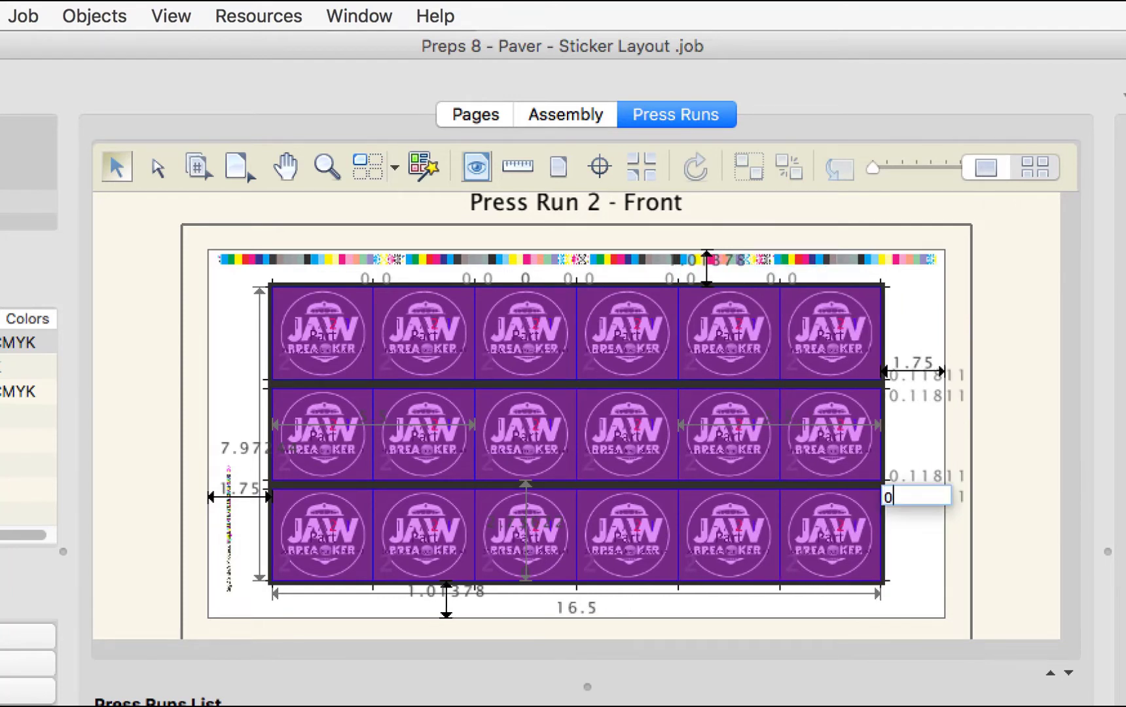
key(Tab)
text(0)
key(Tab)
text(0)
key(Tab)
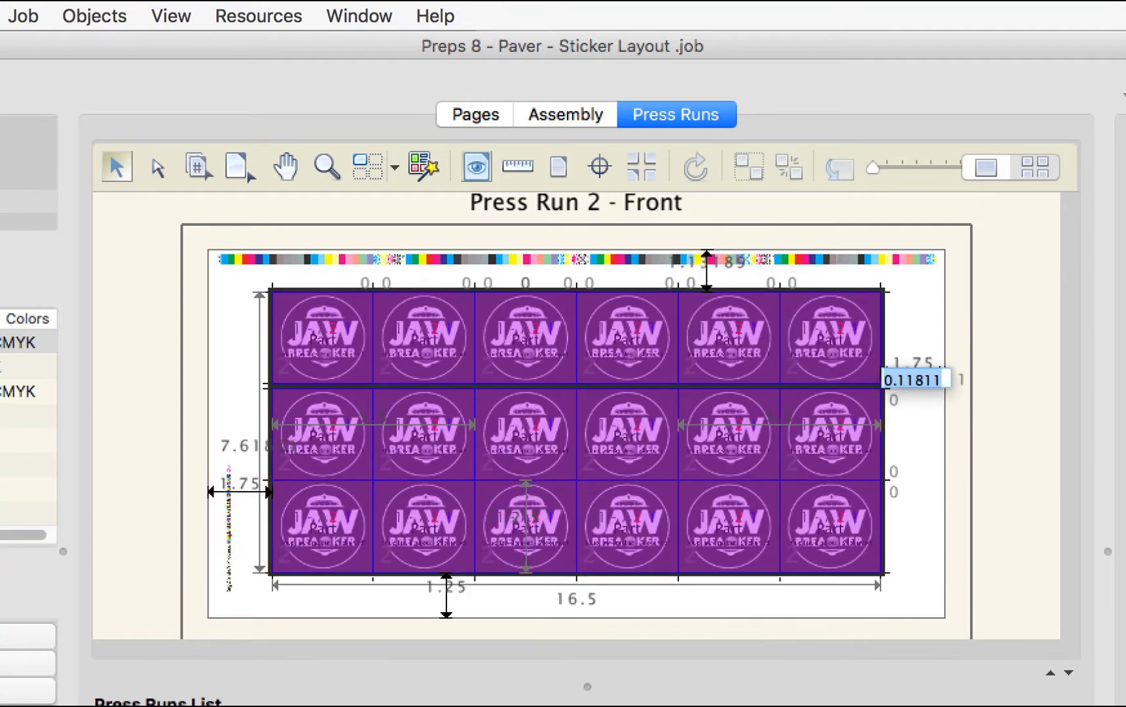
text(0)
key(Tab)
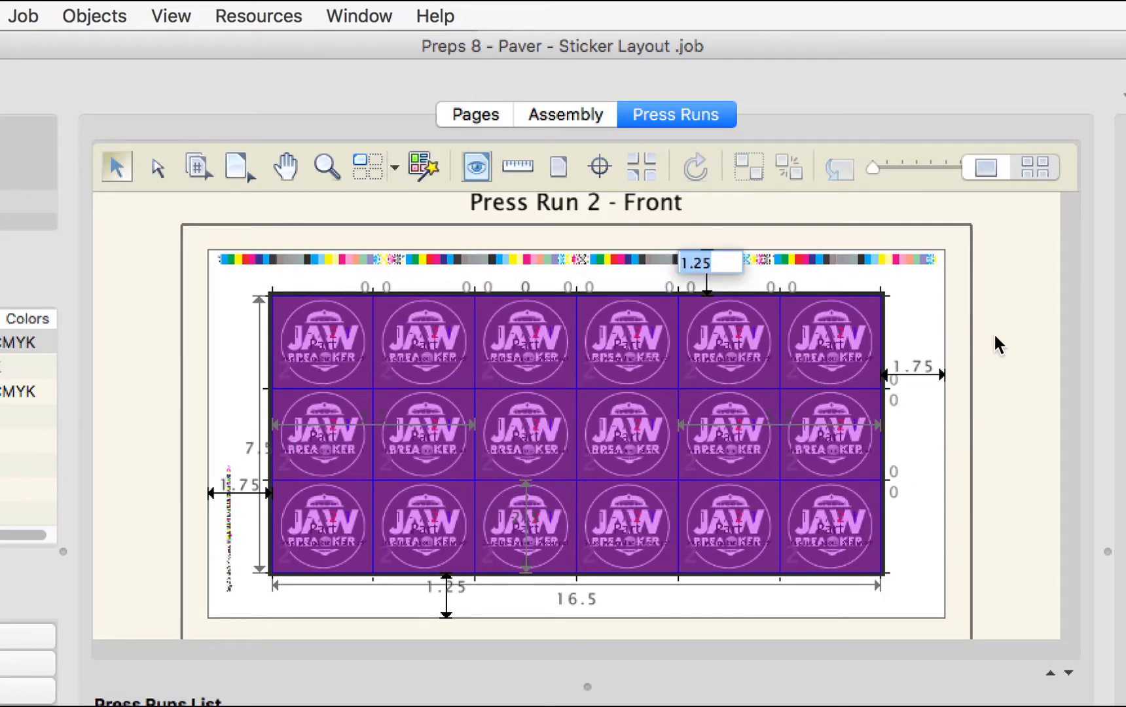
key(Return)
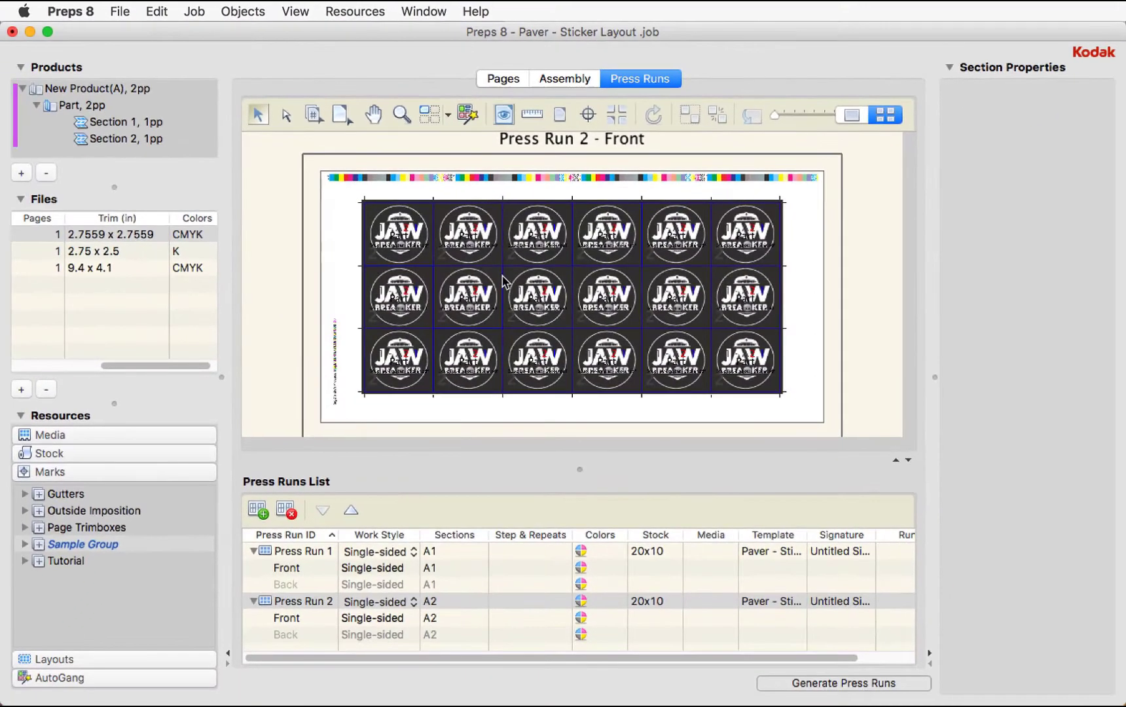
click(550, 288)
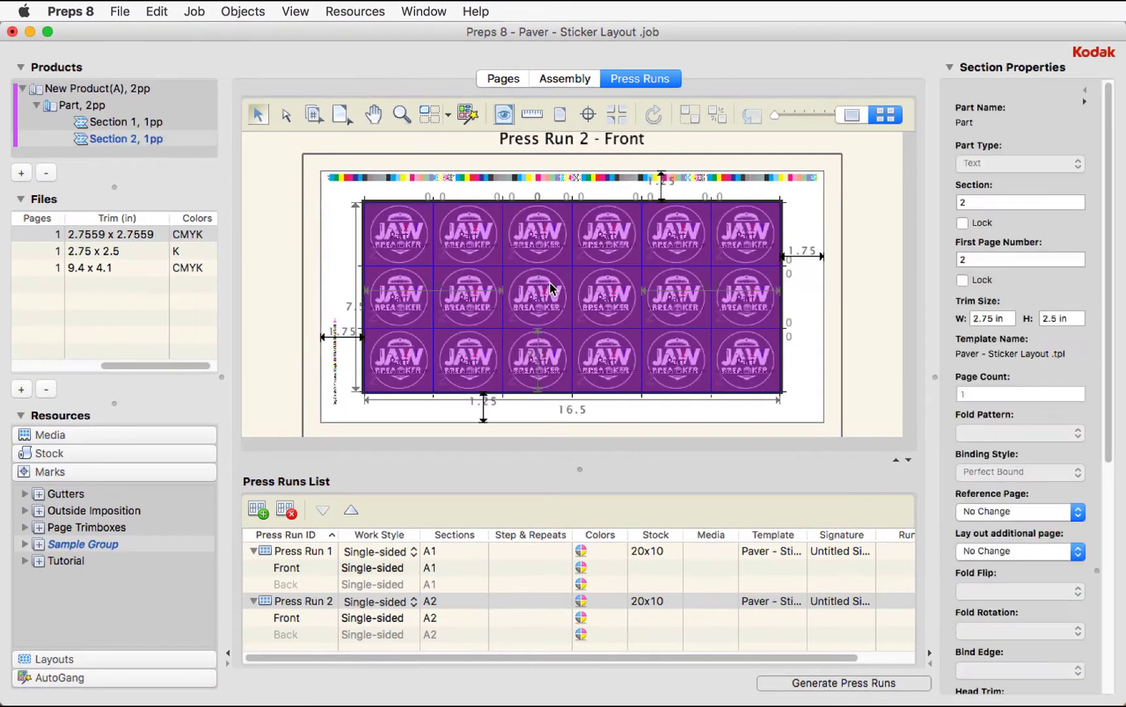
click(277, 250)
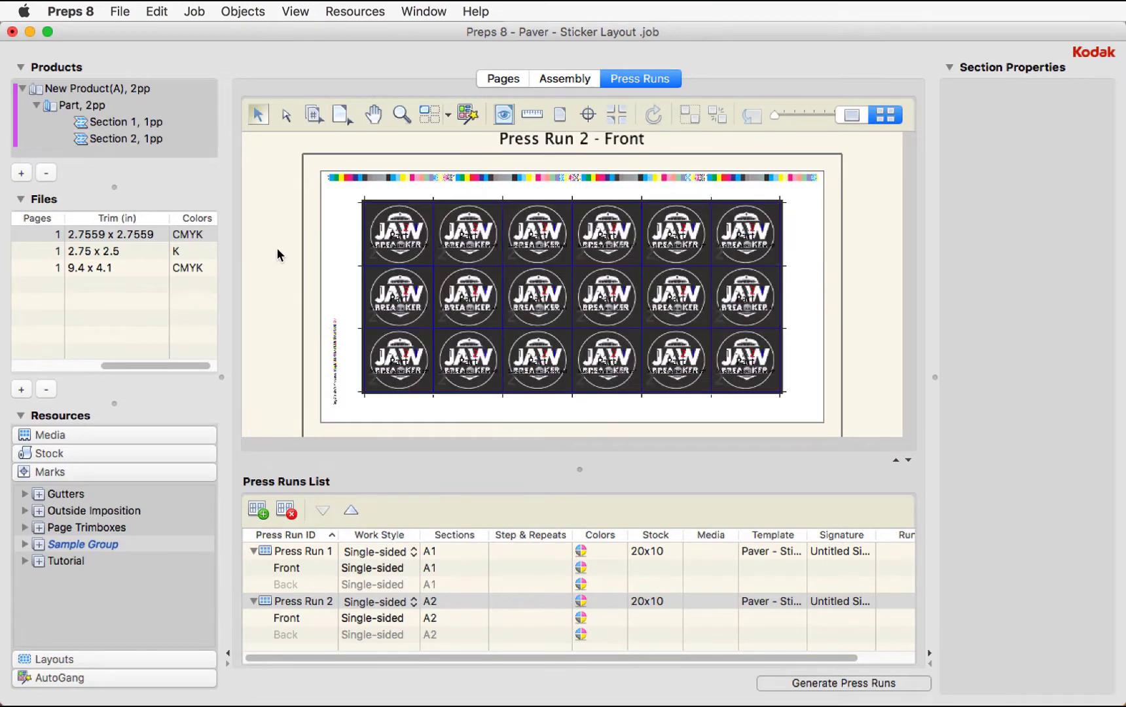
Step: Move the Press Run 2 slugline closer to the sticker block, about 1.14 in above the sheet's lower edge
click(334, 361)
drag(333, 377, 376, 371)
key(Left)
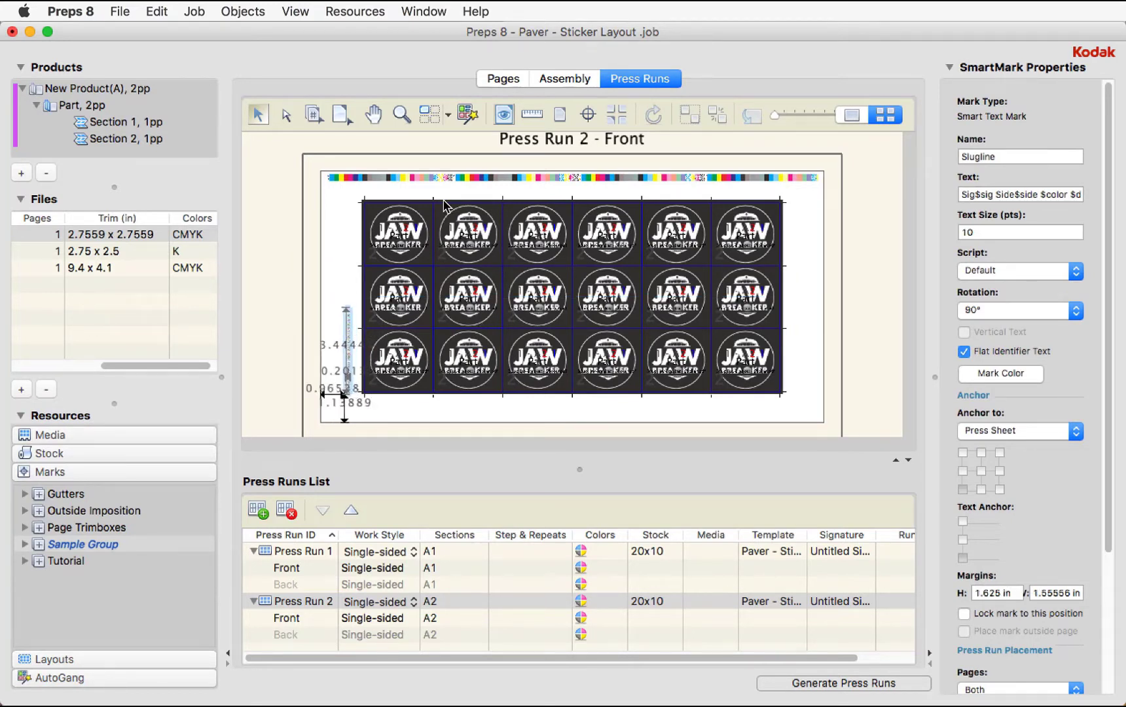
Step: Move the Press Run 2 colour bar slightly inward from the sheet edge, towards the sticker block
click(432, 178)
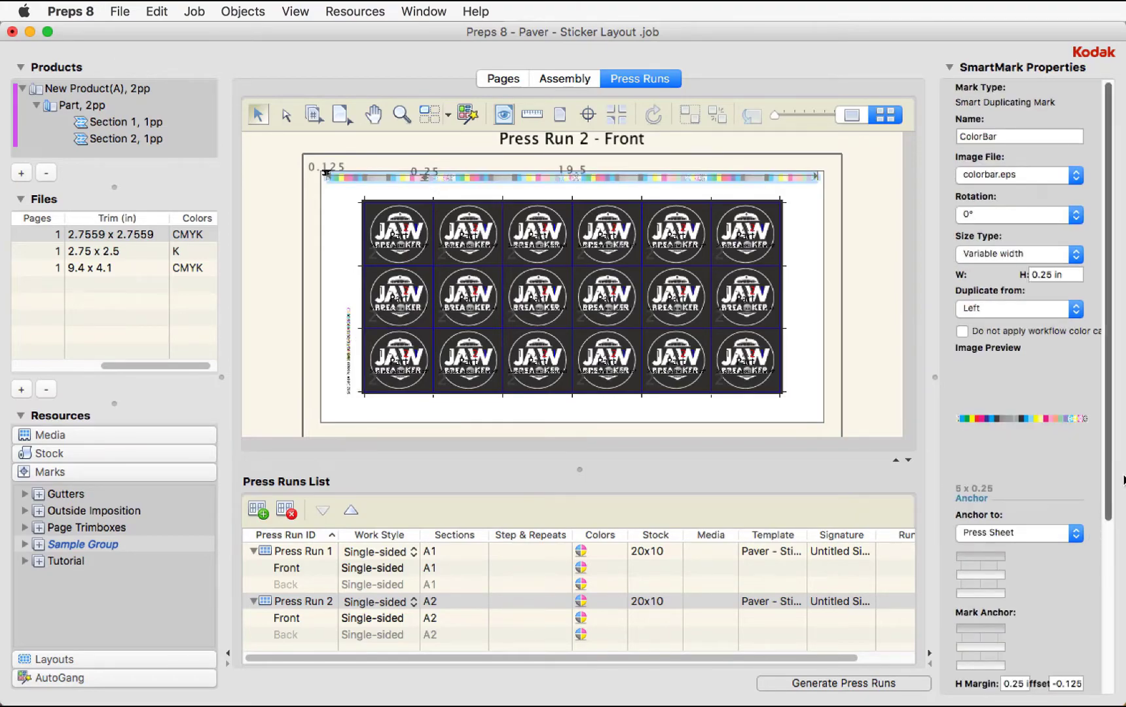
scroll(1106, 470, down, 5)
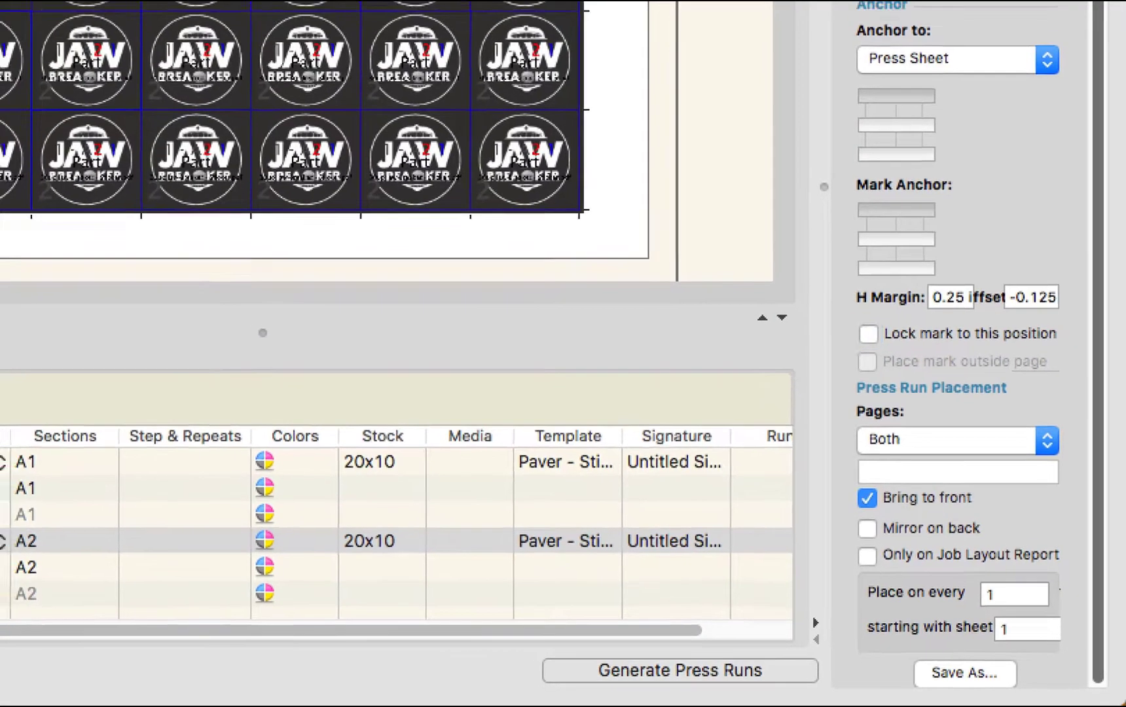
click(353, 177)
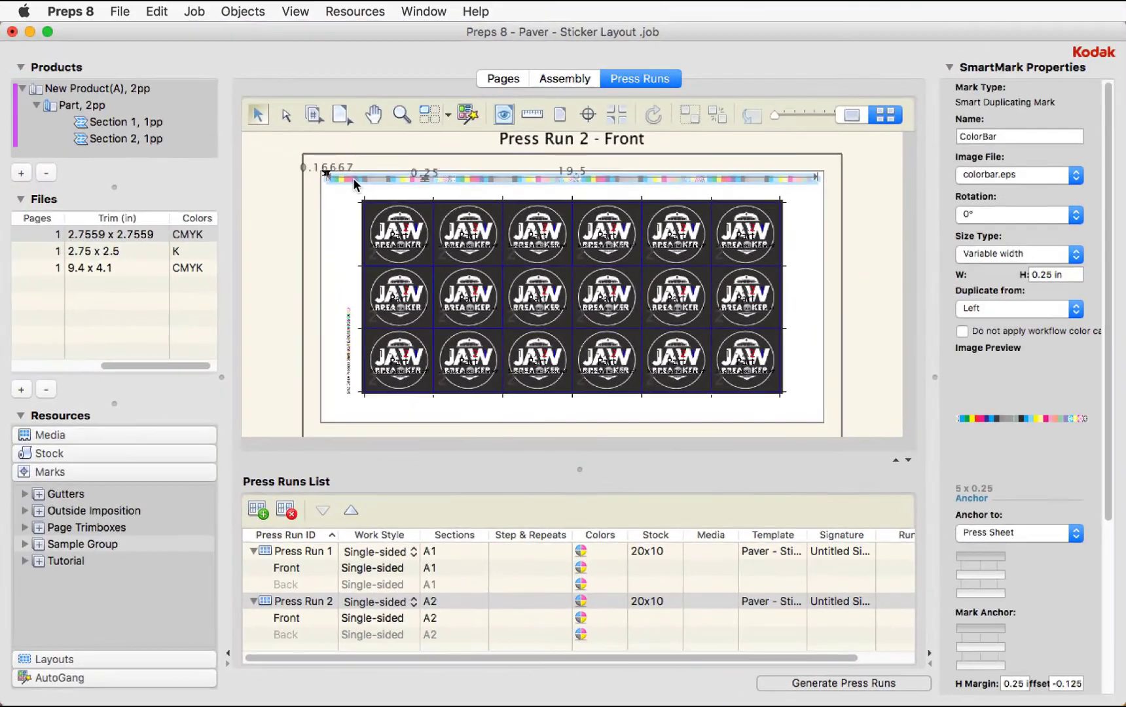
Step: Look up the Press Run 2 sheet size in the stock list and add a third press run
click(327, 274)
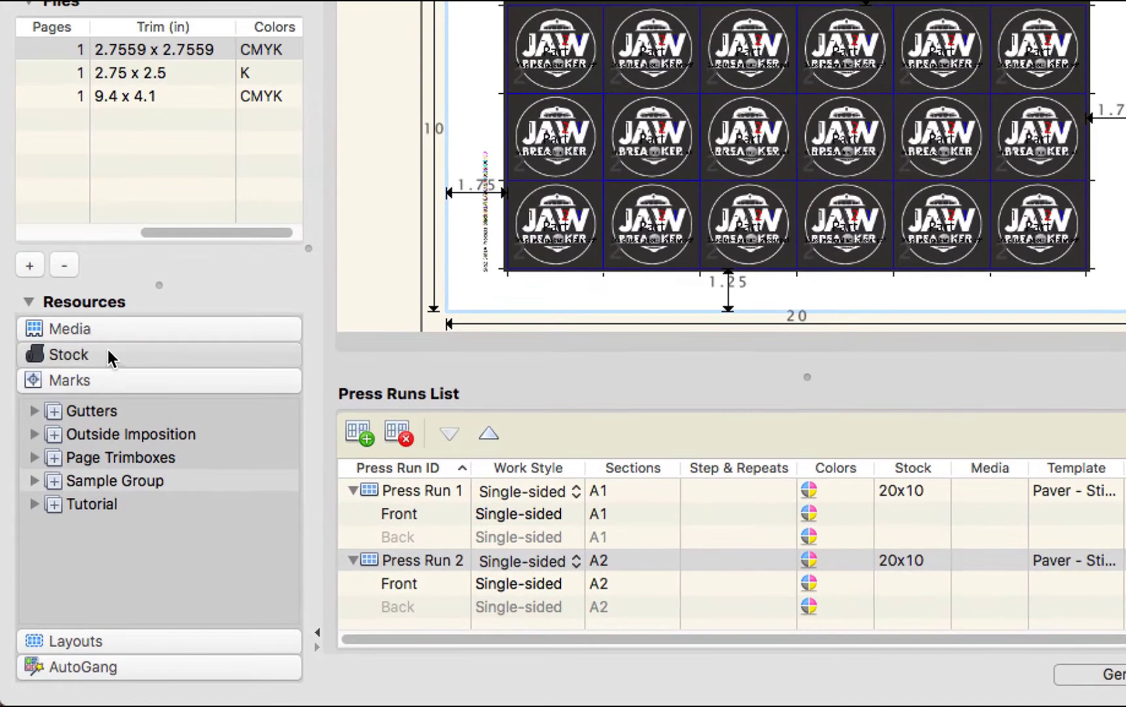
click(80, 453)
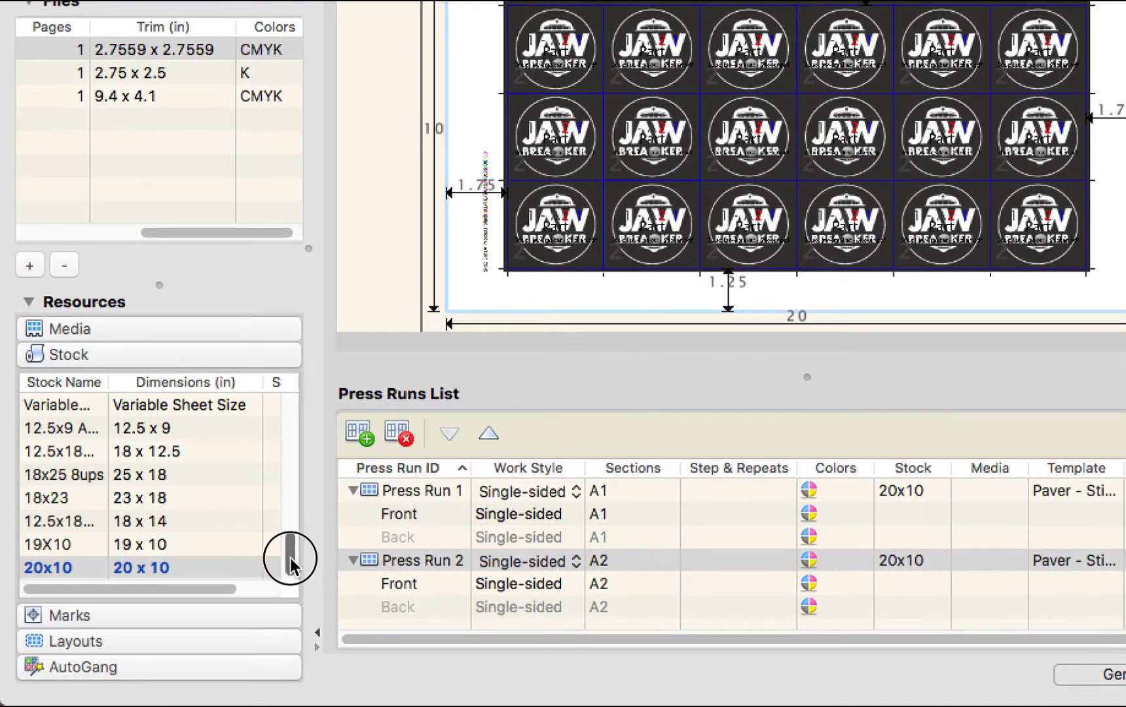
click(379, 183)
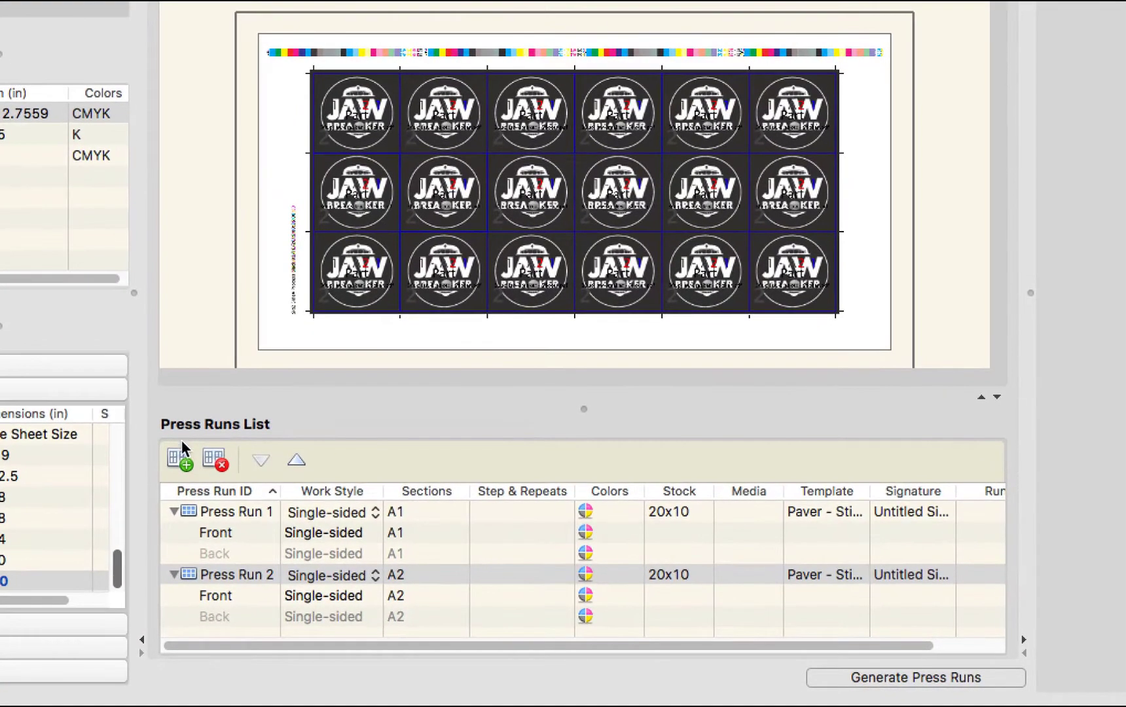
click(258, 507)
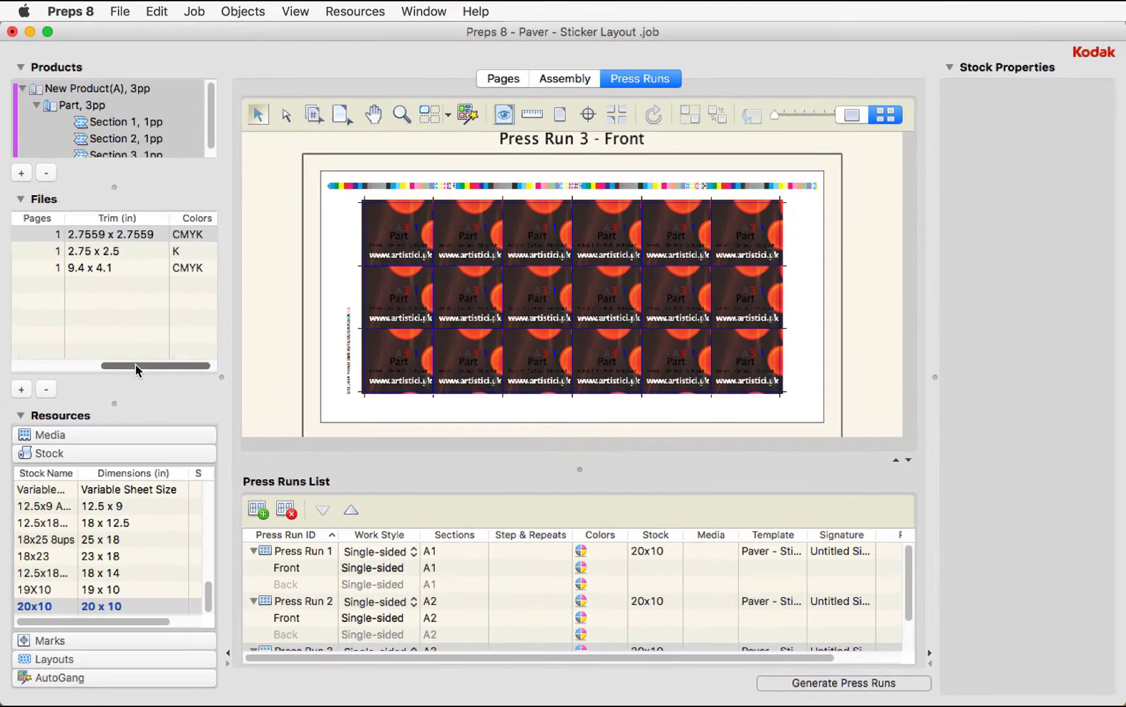
Step: Look up the trim size of the Artistic i car sticker in the file list
drag(135, 365, 22, 365)
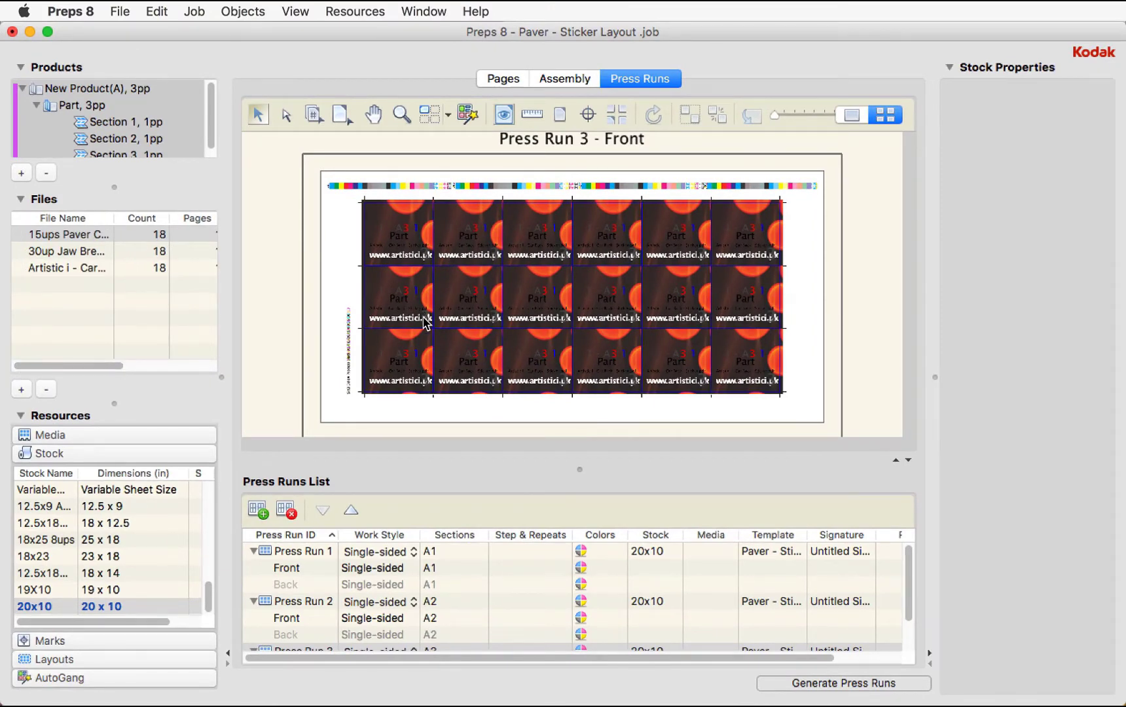
click(383, 233)
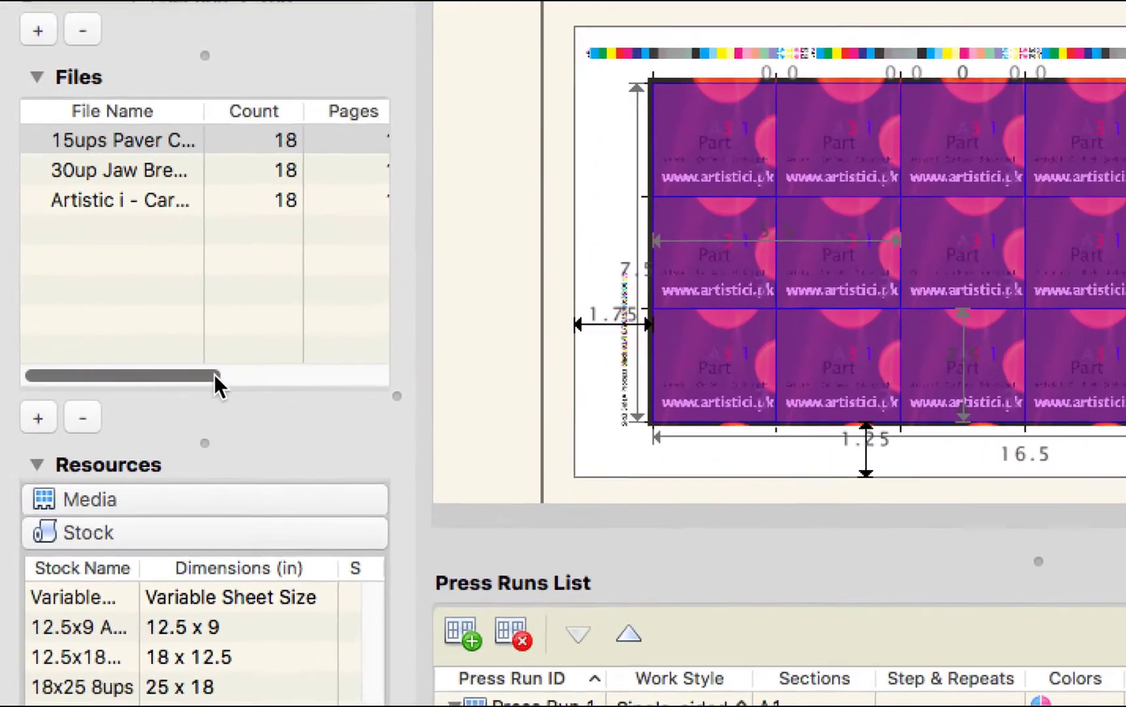
drag(123, 366, 174, 370)
drag(321, 386, 322, 388)
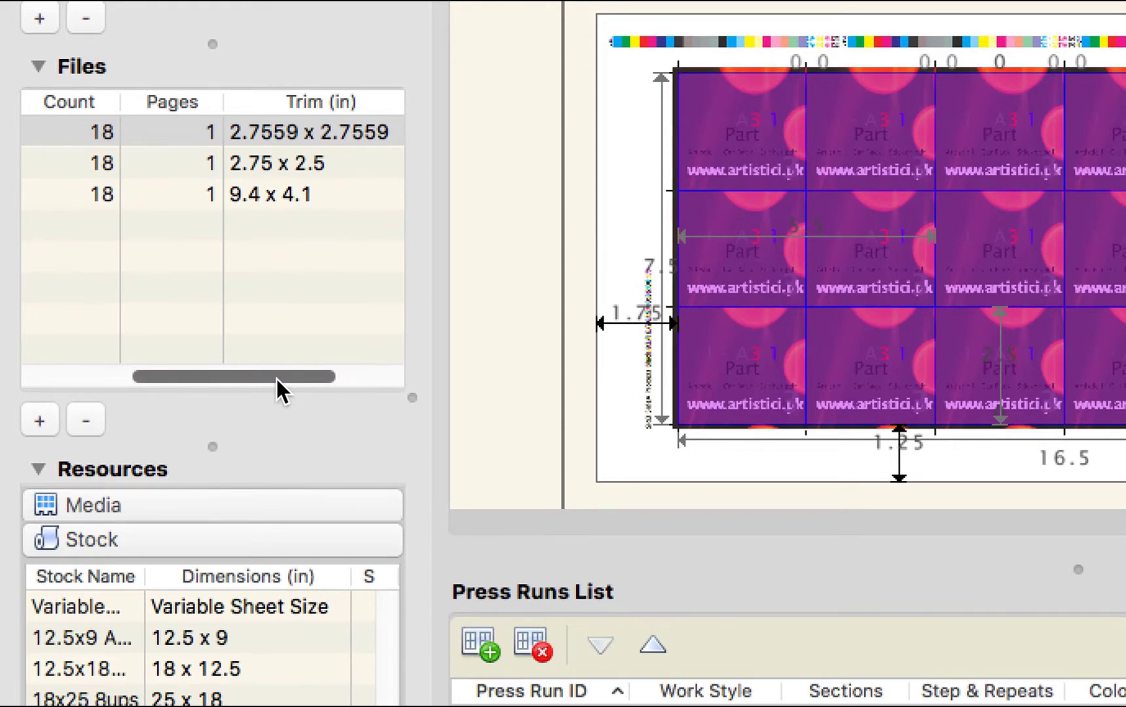
mouse_move(277, 380)
mouse_down()
mouse_move(199, 372)
mouse_move(311, 389)
mouse_move(281, 384)
mouse_up()
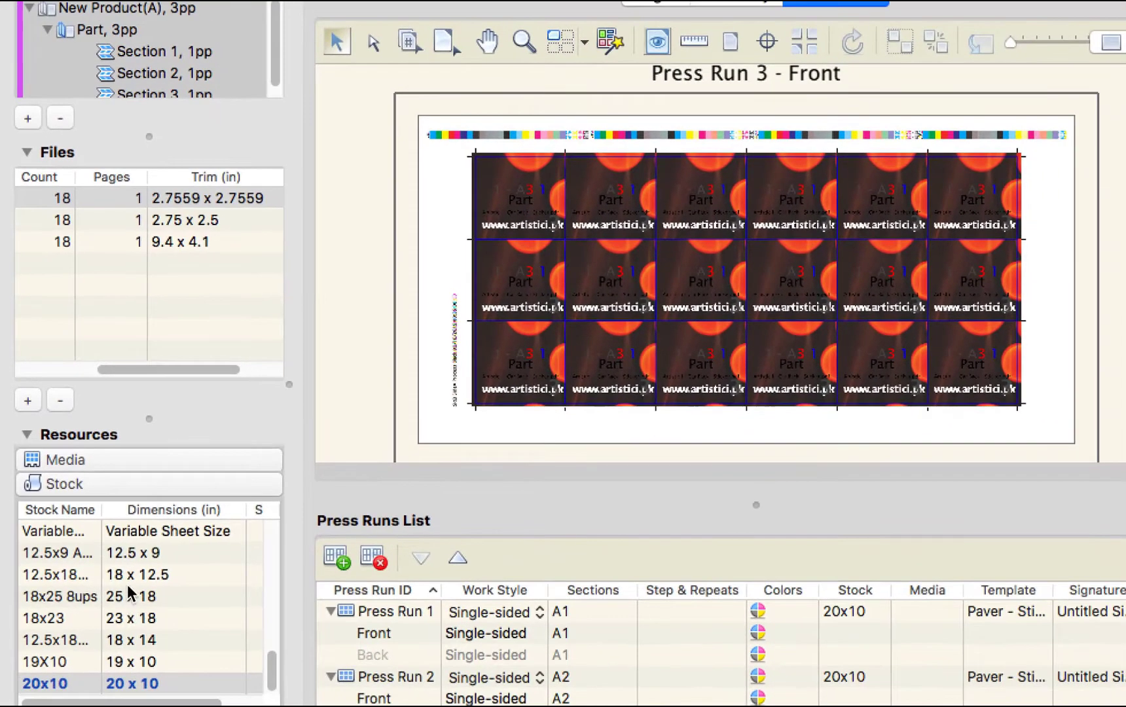
Step: Change the Press Run 3 sheet to the 12.5 x 9 in stock
click(420, 430)
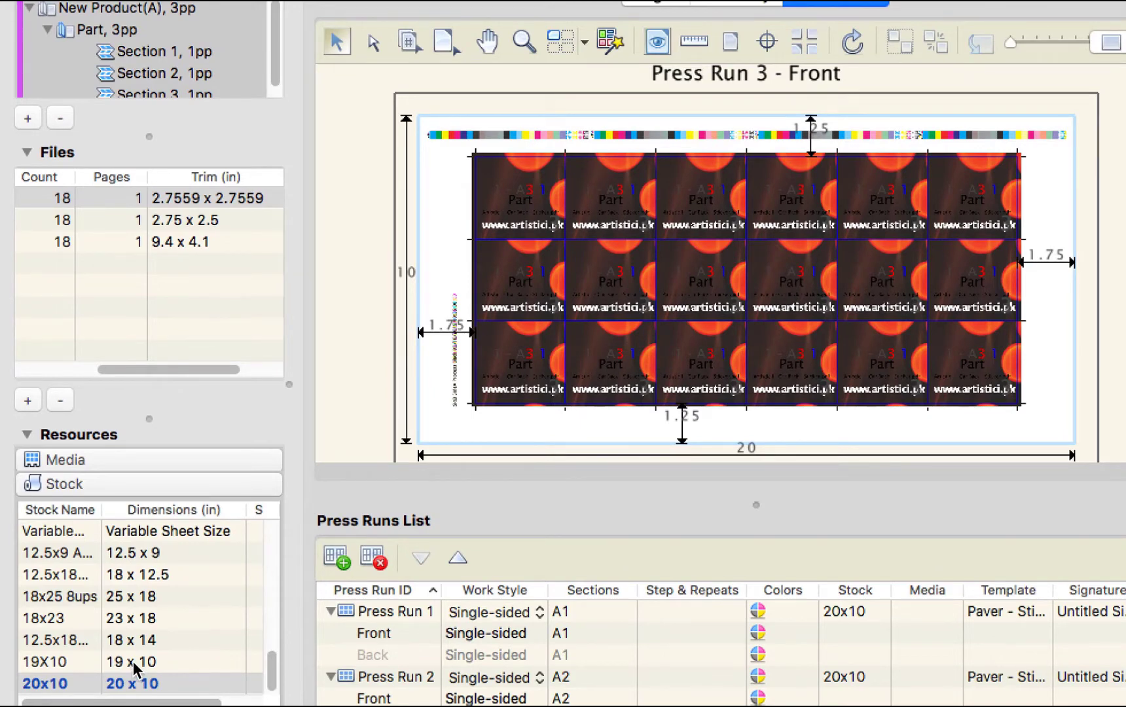
click(135, 555)
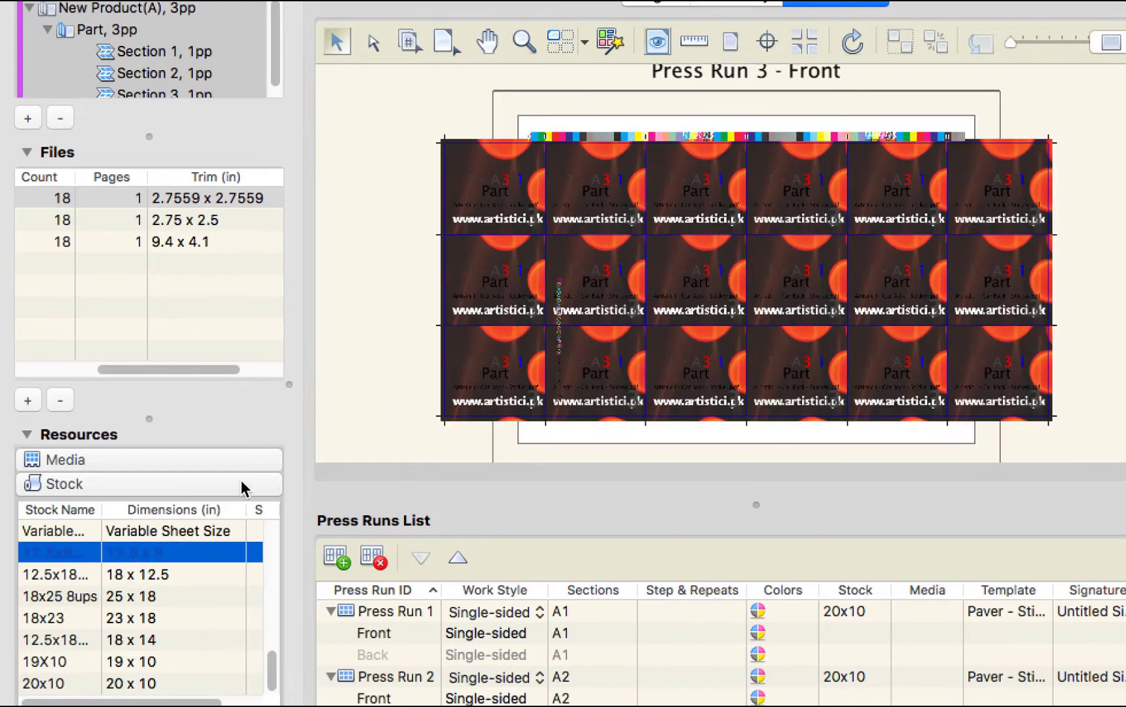
Step: Duplicate the 12.5x9 A5 Flyer stock as 15x11 with a width of 15 in and a height of 11 in
right_click(140, 553)
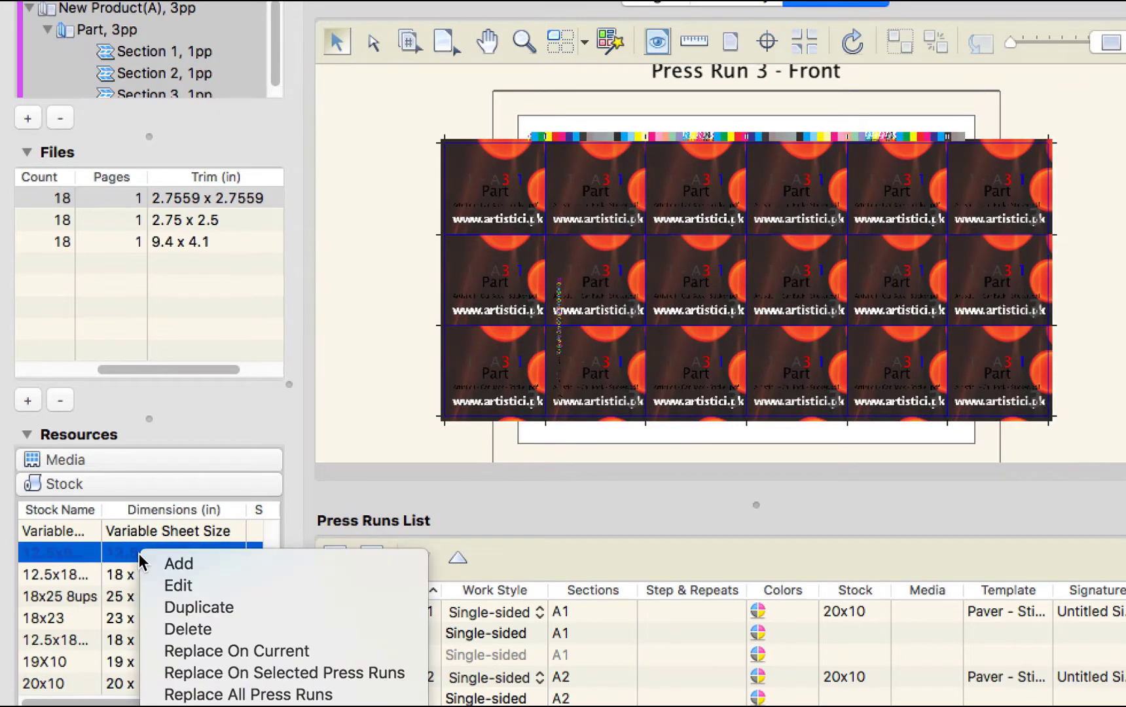
click(216, 606)
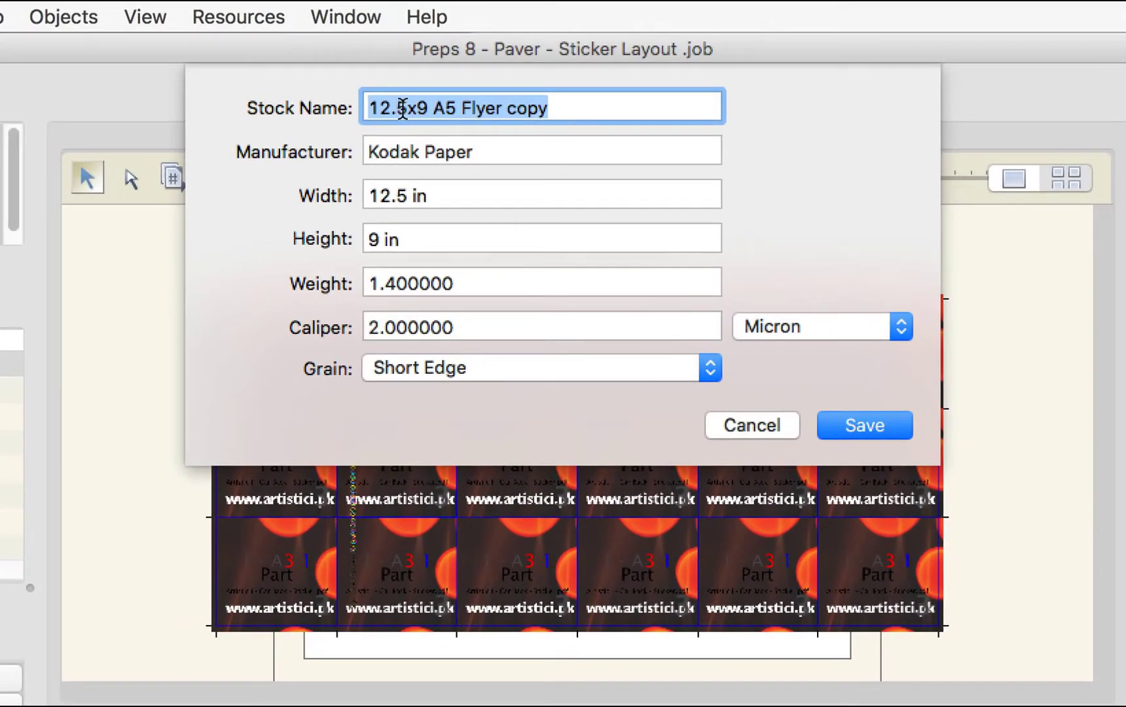
click(422, 104)
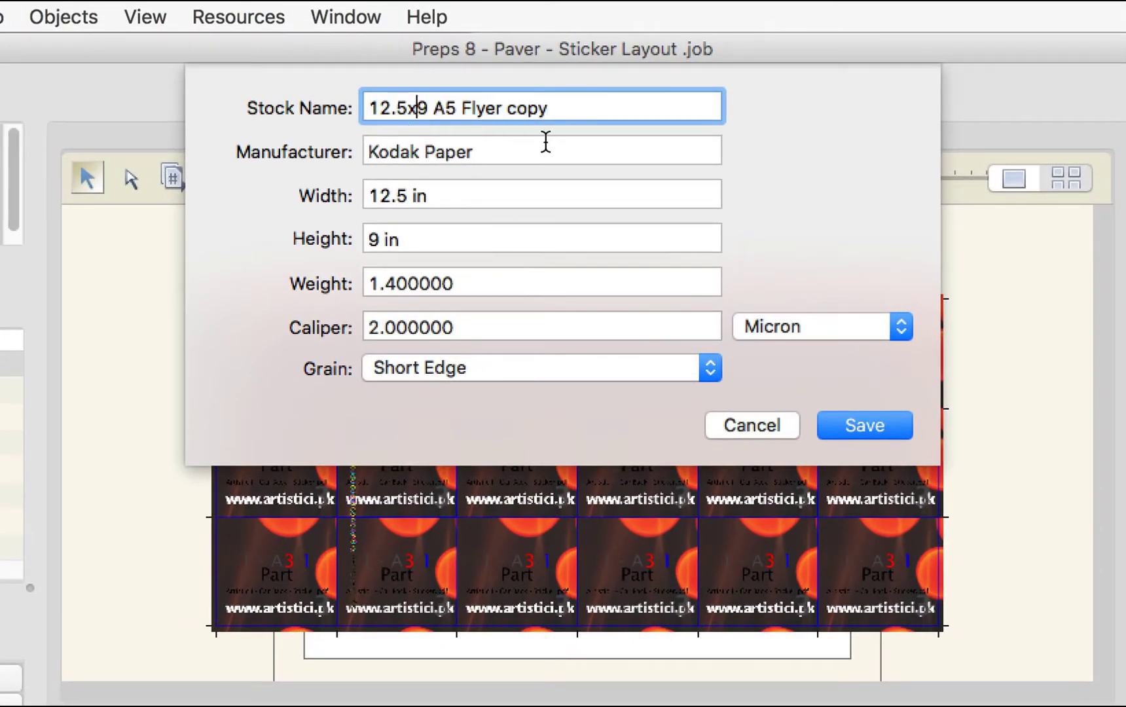
key(shift+Left)
key(Tab)
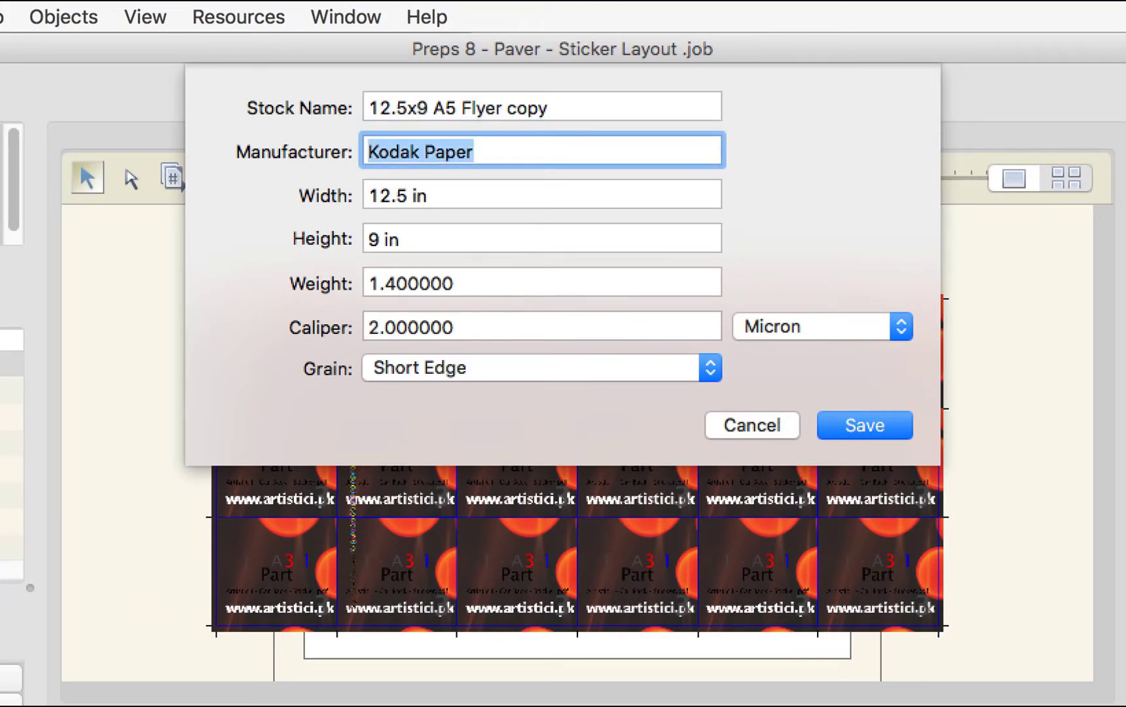
key(shift+Tab)
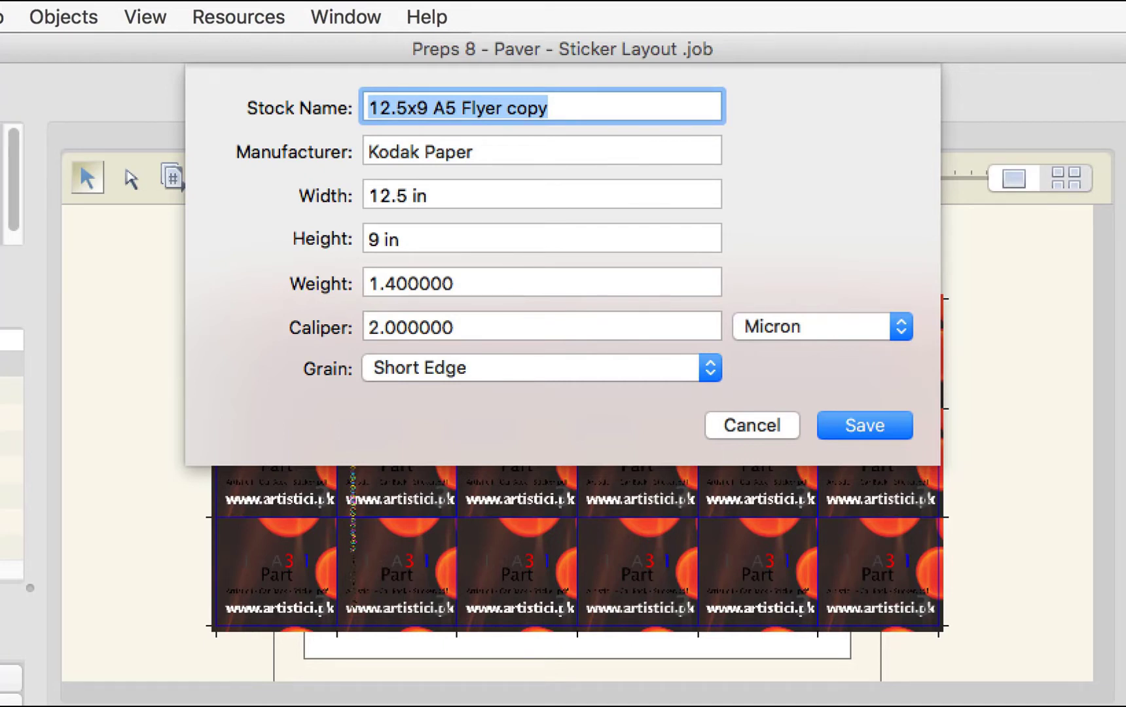
text(15x11)
key(Tab)
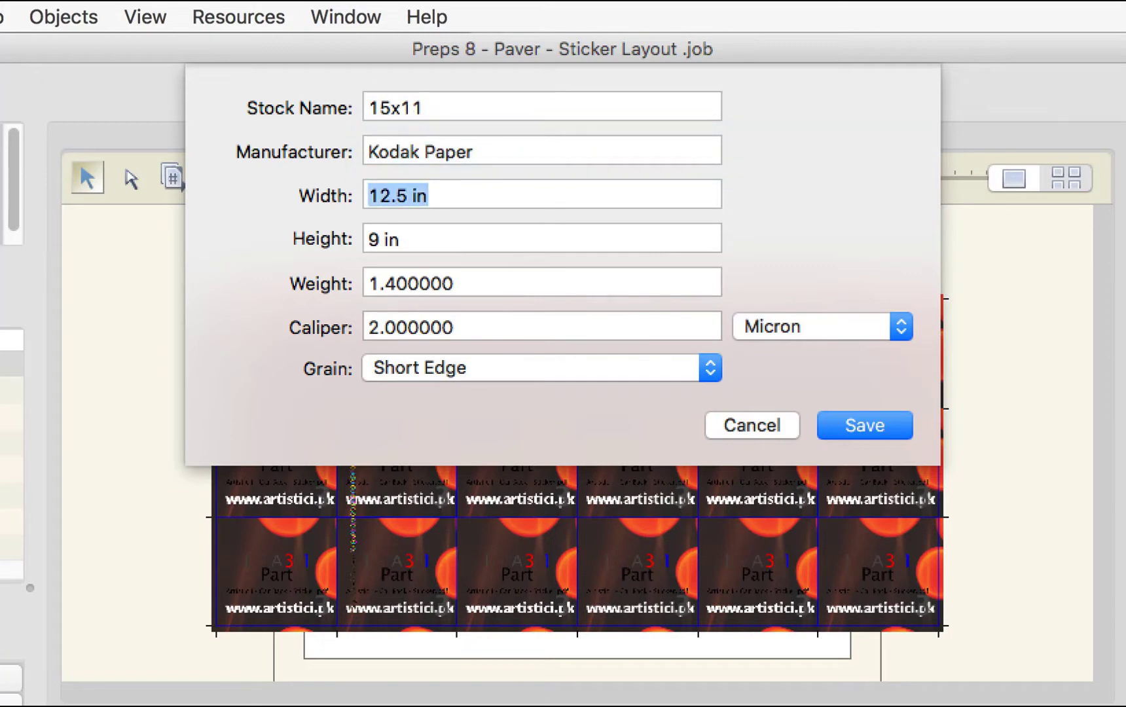
text(15)
key(Tab)
text(1)
key(Tab)
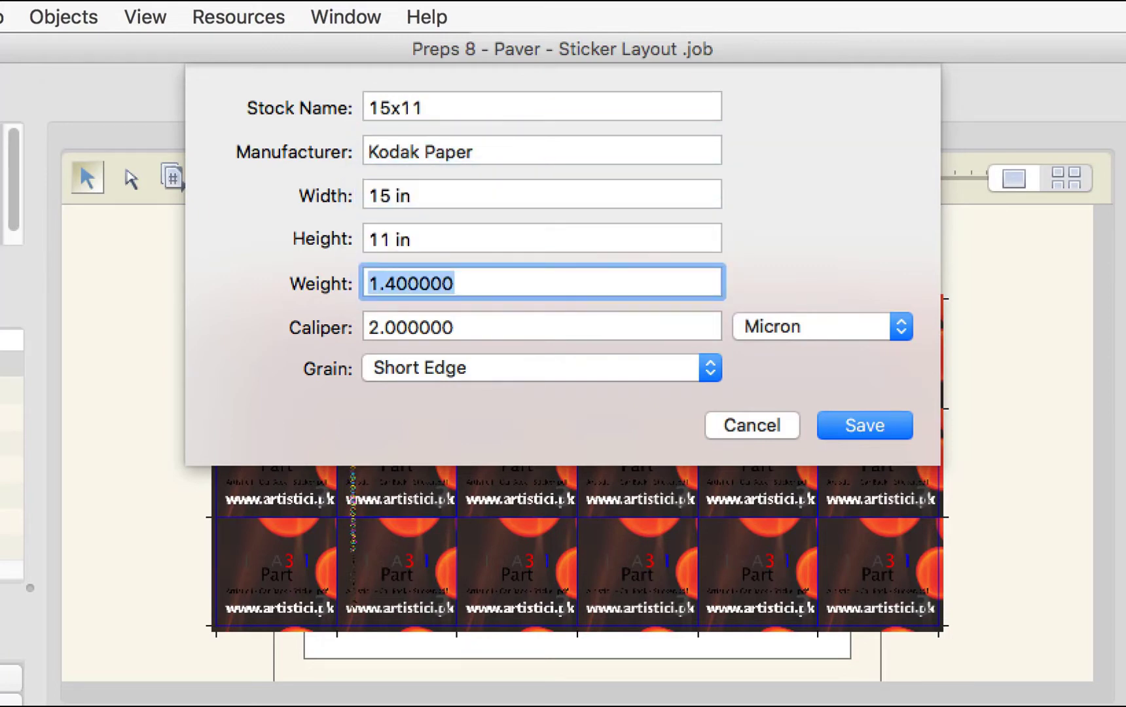
click(867, 427)
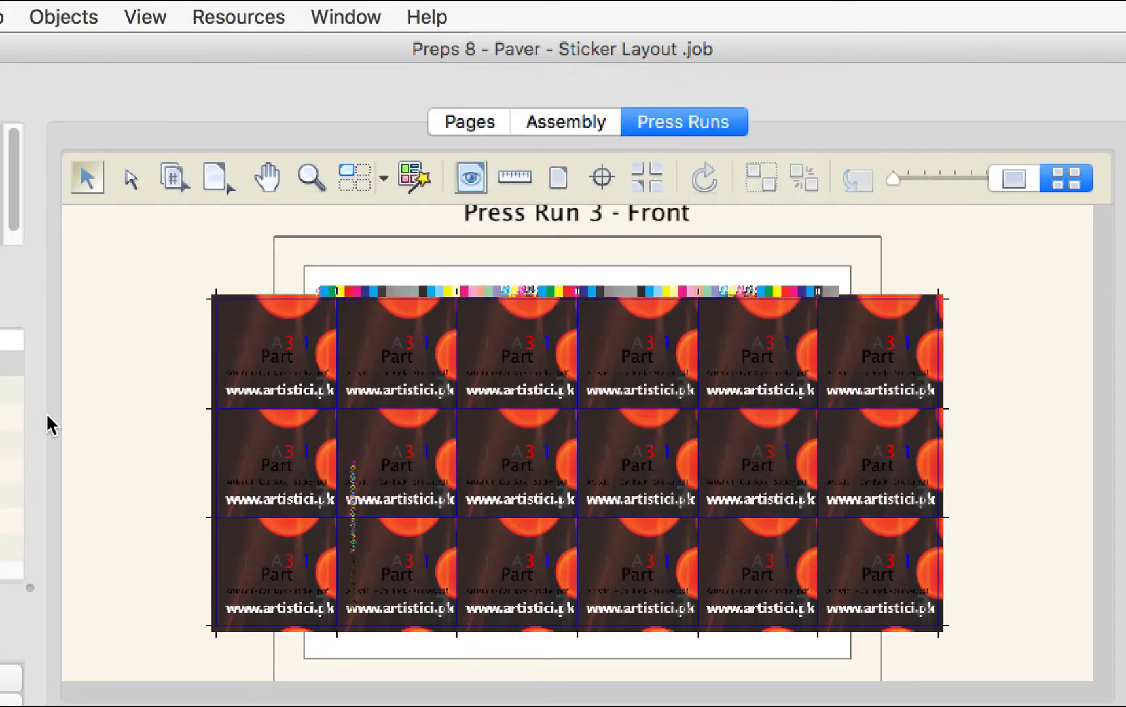
Step: Delete the copied sticker section together with all its marks from Press Run 3
click(92, 394)
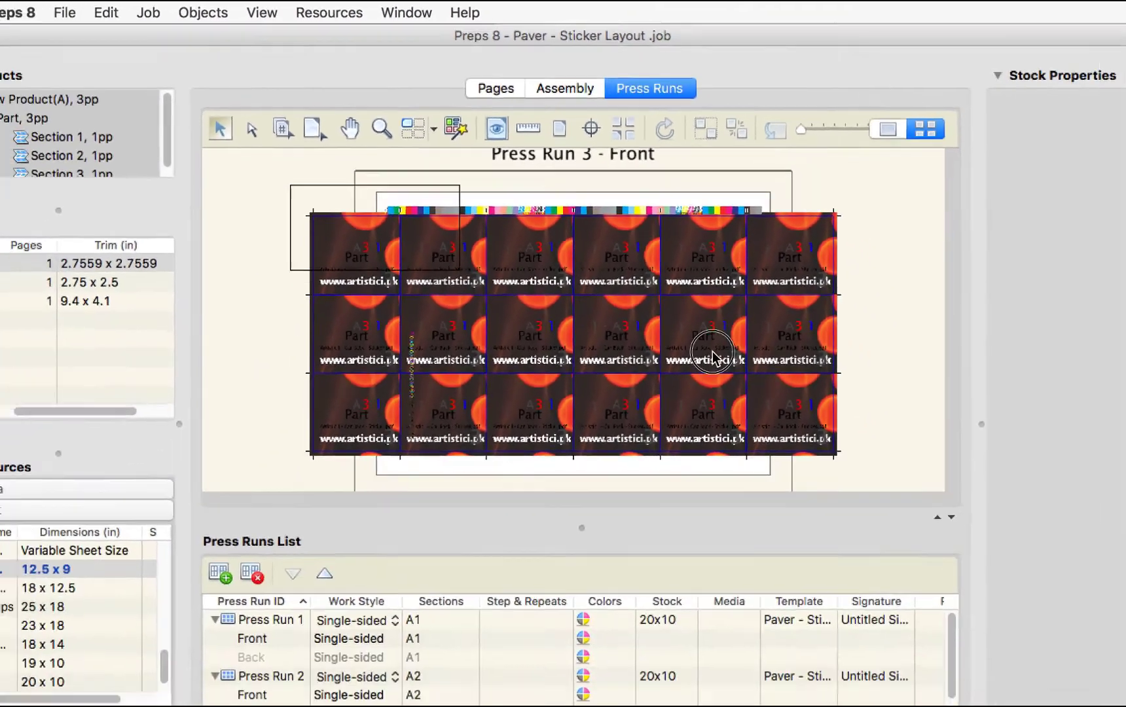
click(985, 651)
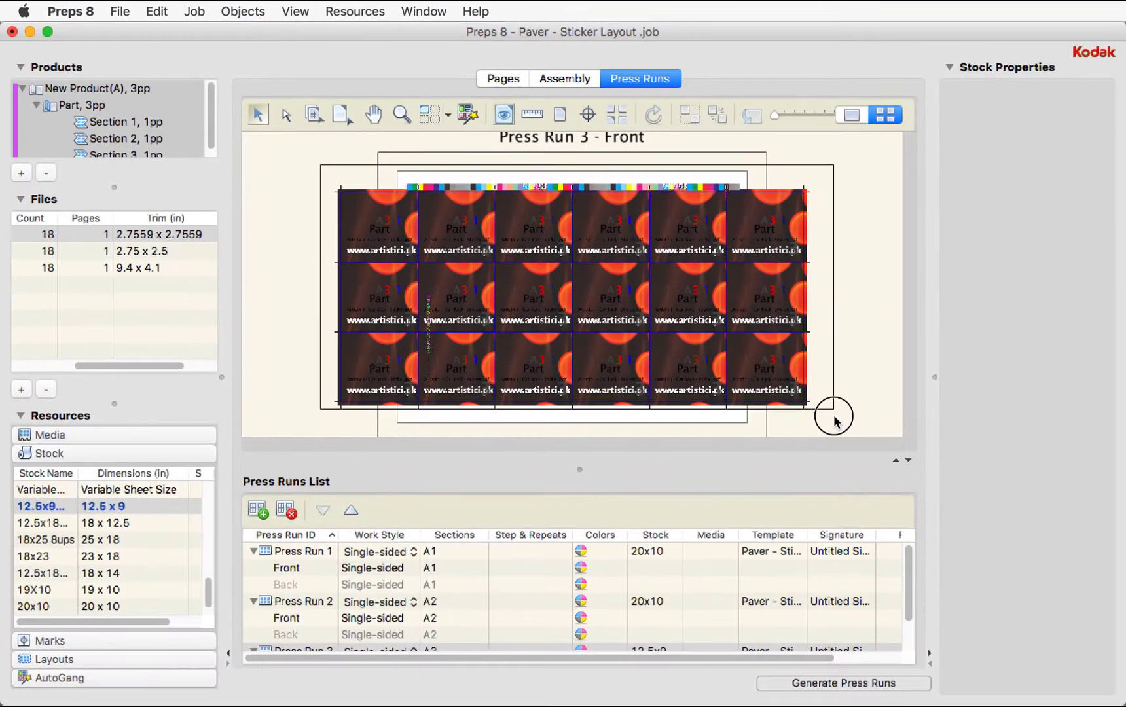
key(Delete)
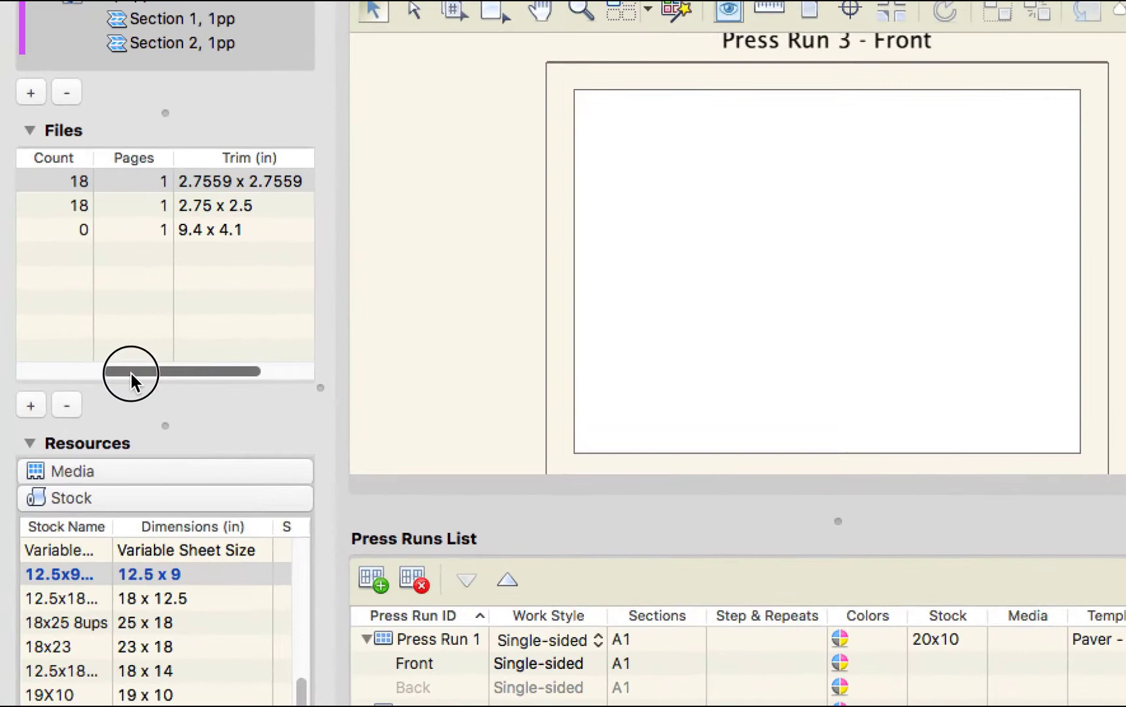
Step: Place one Artistic i - Car Back - Sticker page on Press Run 3 and change its stock to 19in x 25in
drag(91, 368, 60, 366)
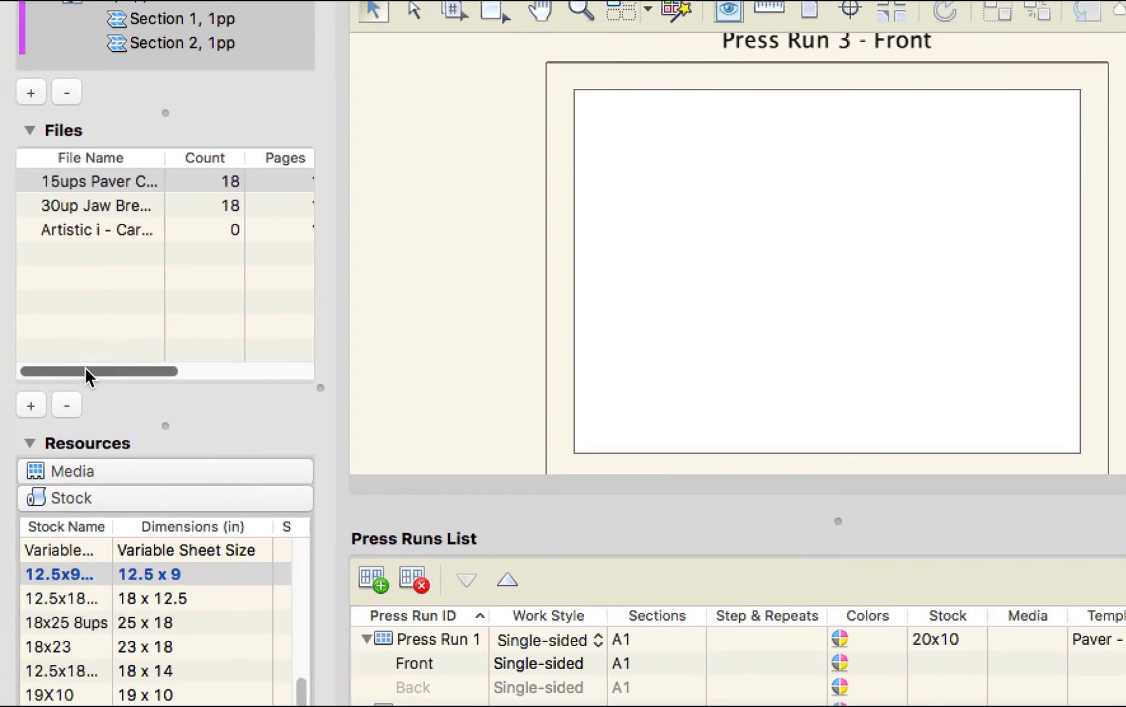
drag(80, 226, 600, 264)
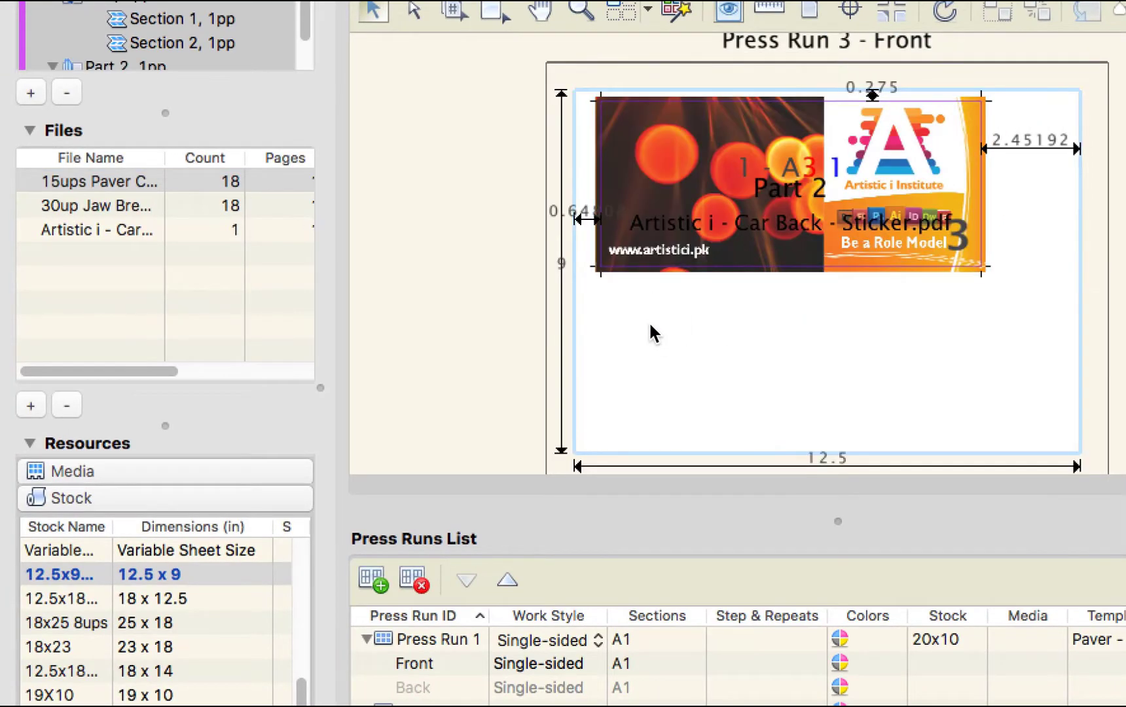
drag(294, 700, 302, 556)
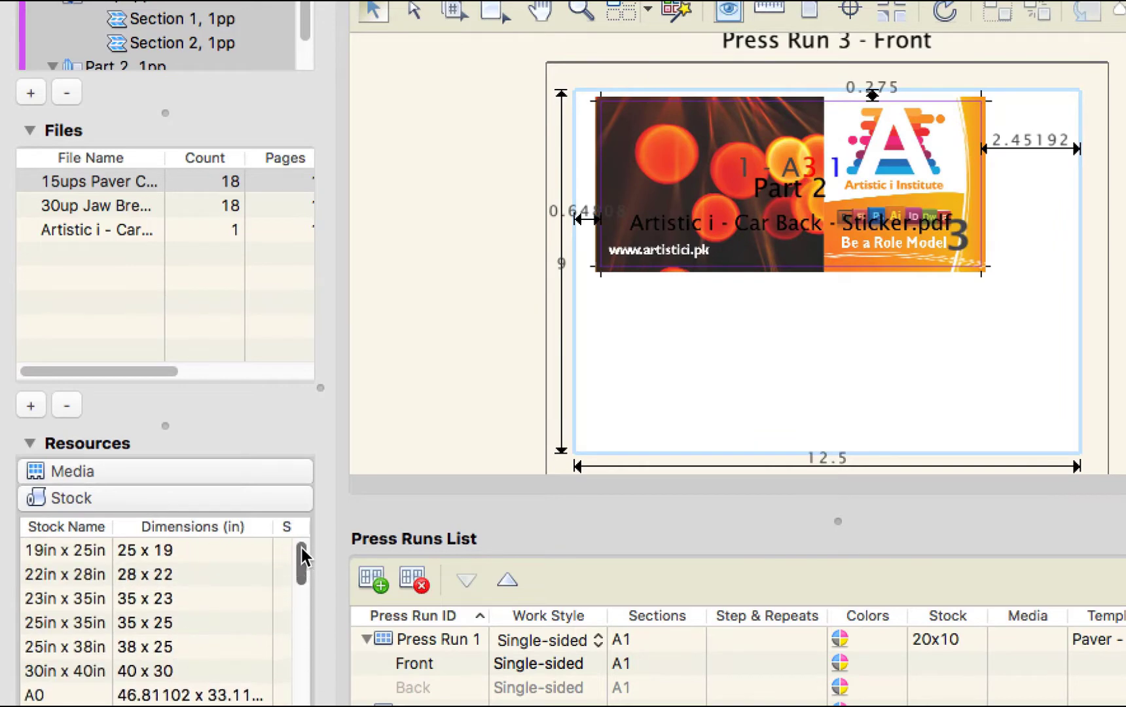
drag(138, 550, 723, 382)
click(759, 360)
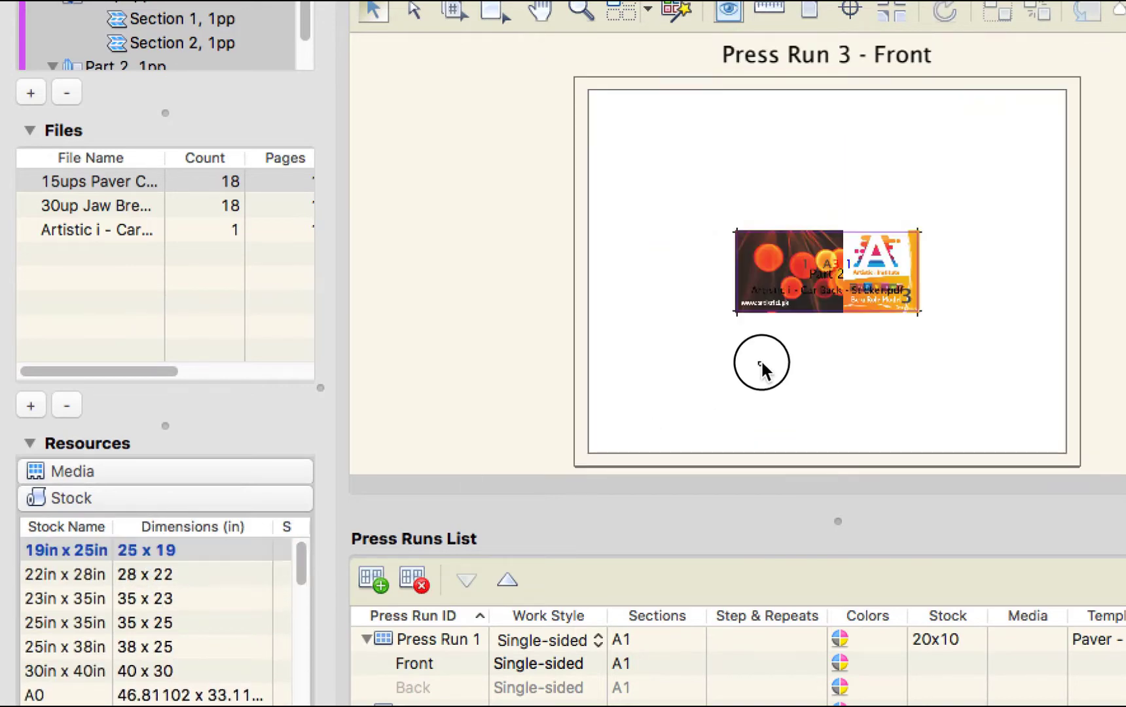
Step: Move the Artistic i sticker to the sheet's upper-left corner, about 0.72 in from the left edge and 0.77 in from the top
click(788, 279)
drag(789, 278, 651, 150)
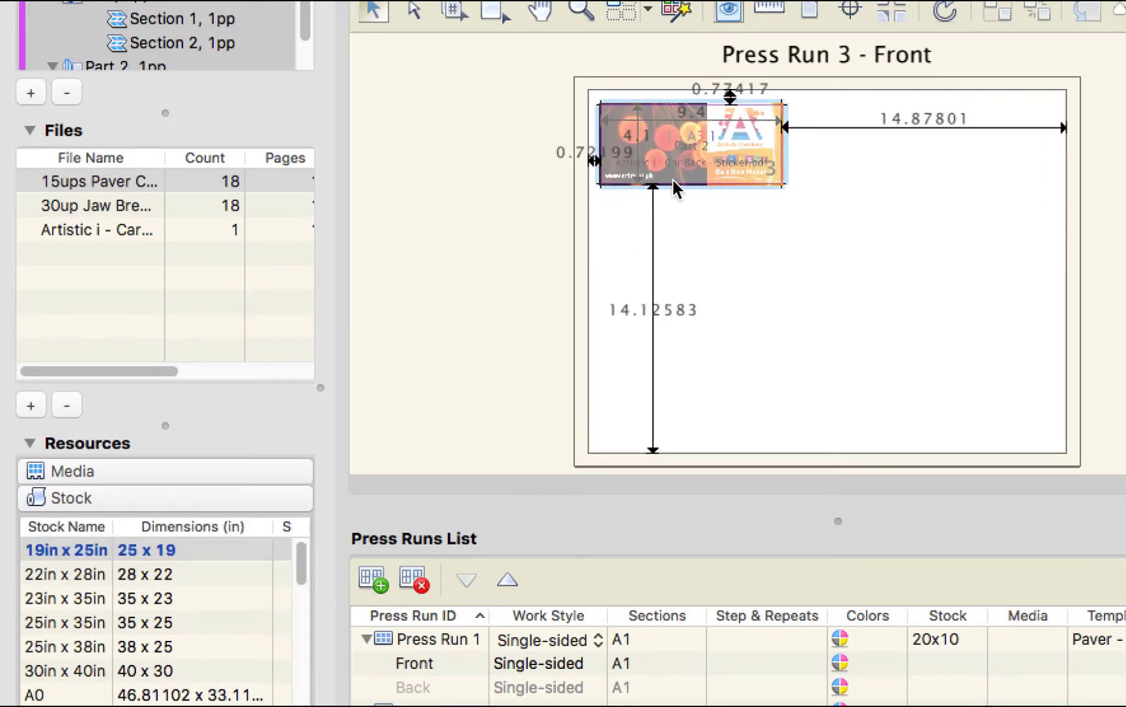
drag(540, 77, 1123, 470)
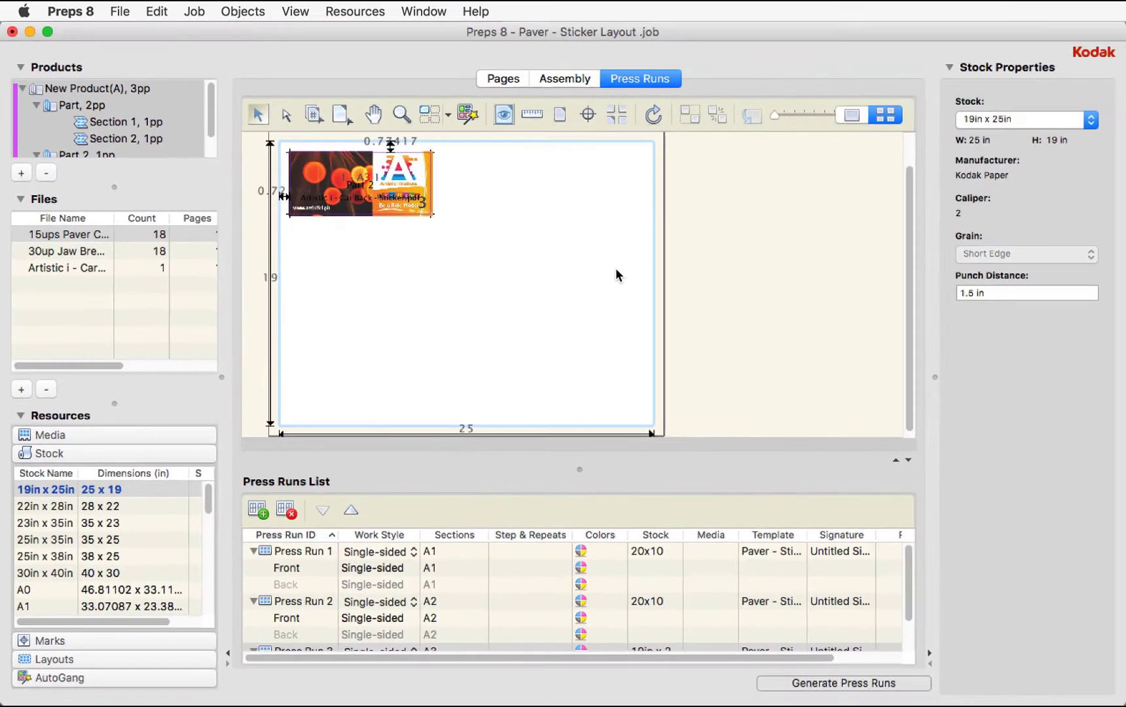
Step: Step and repeat the Artistic i sticker two across by four down on the Press Run 3 sheet
click(486, 233)
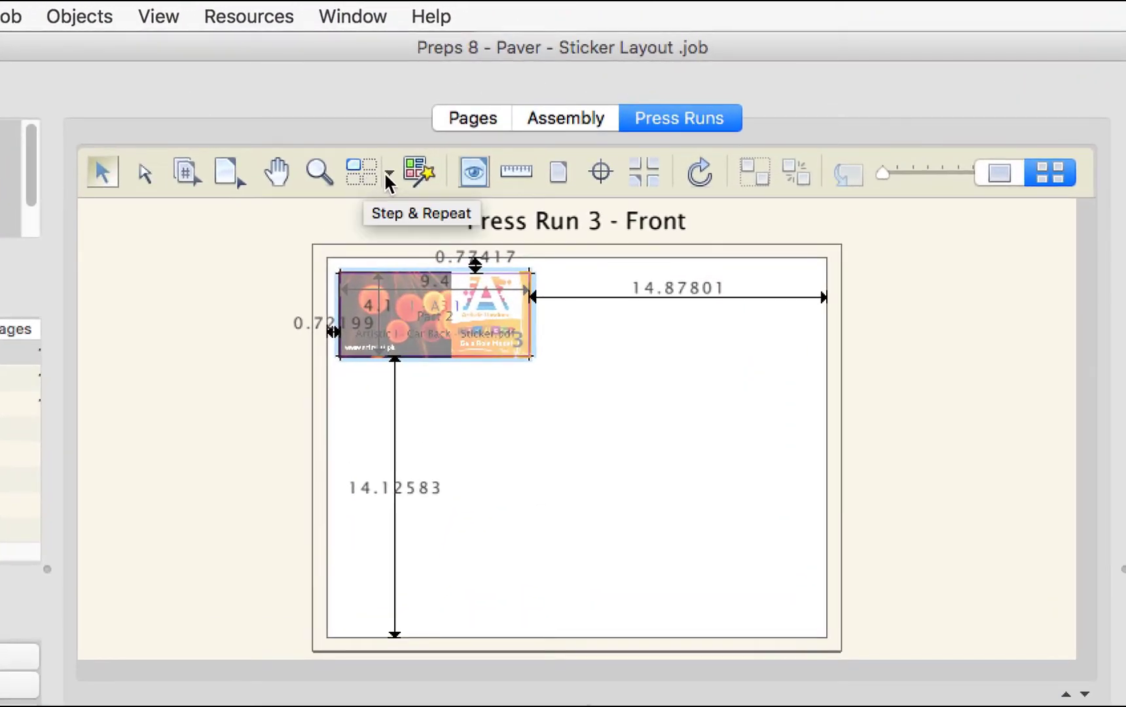
click(362, 171)
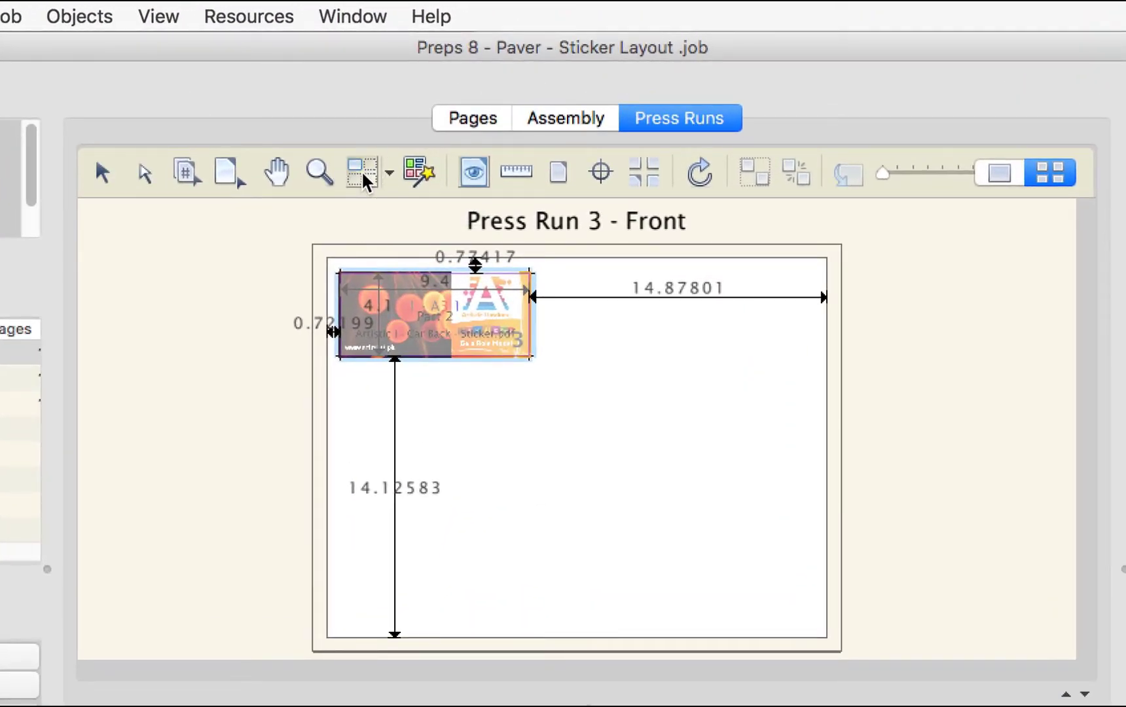
drag(452, 346, 707, 593)
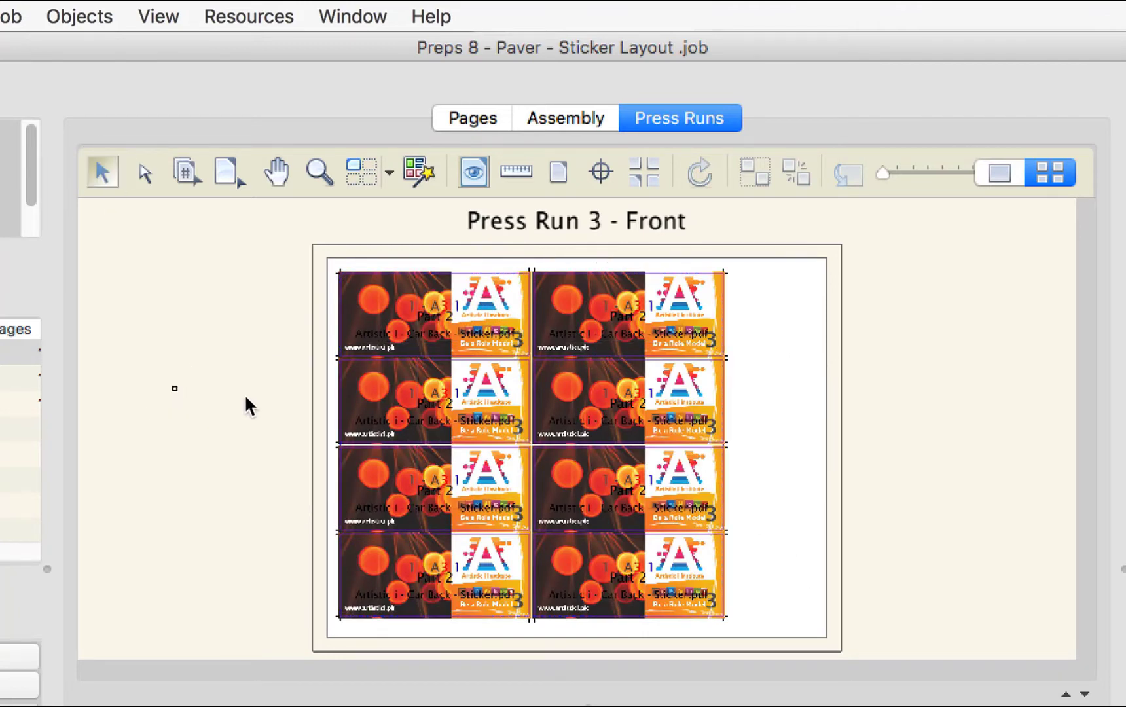
Step: Centre the block of eight stickers on the Press Run 3 sheet and add a fourth press run
drag(473, 423, 502, 425)
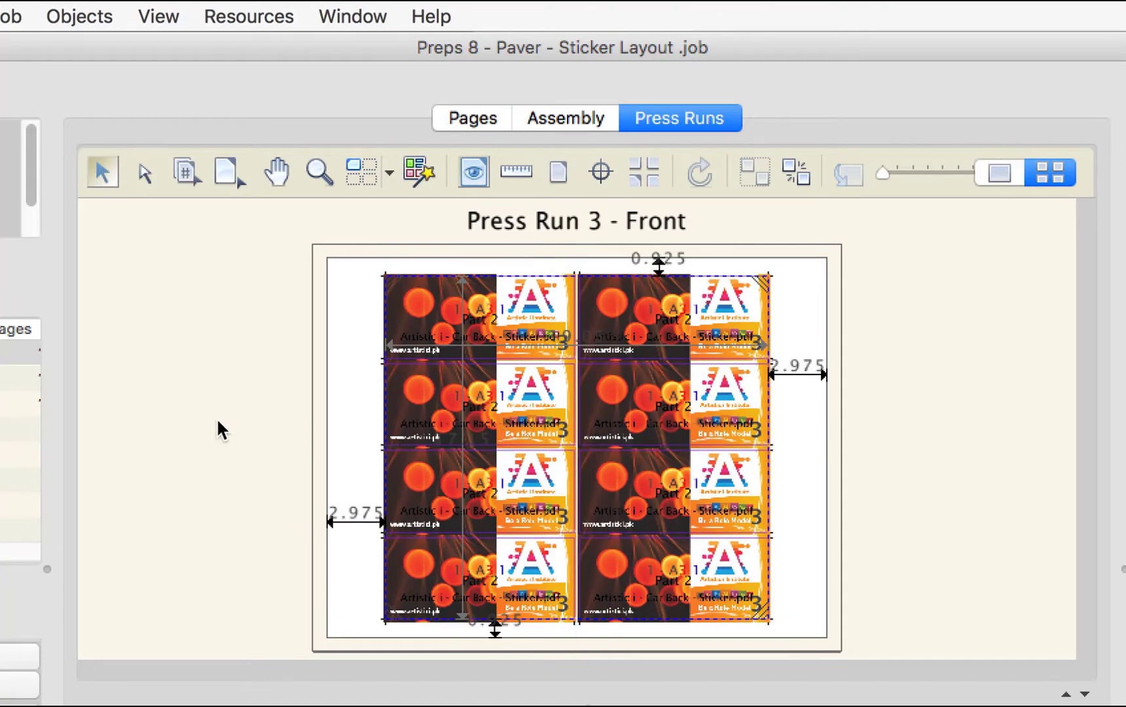
click(182, 414)
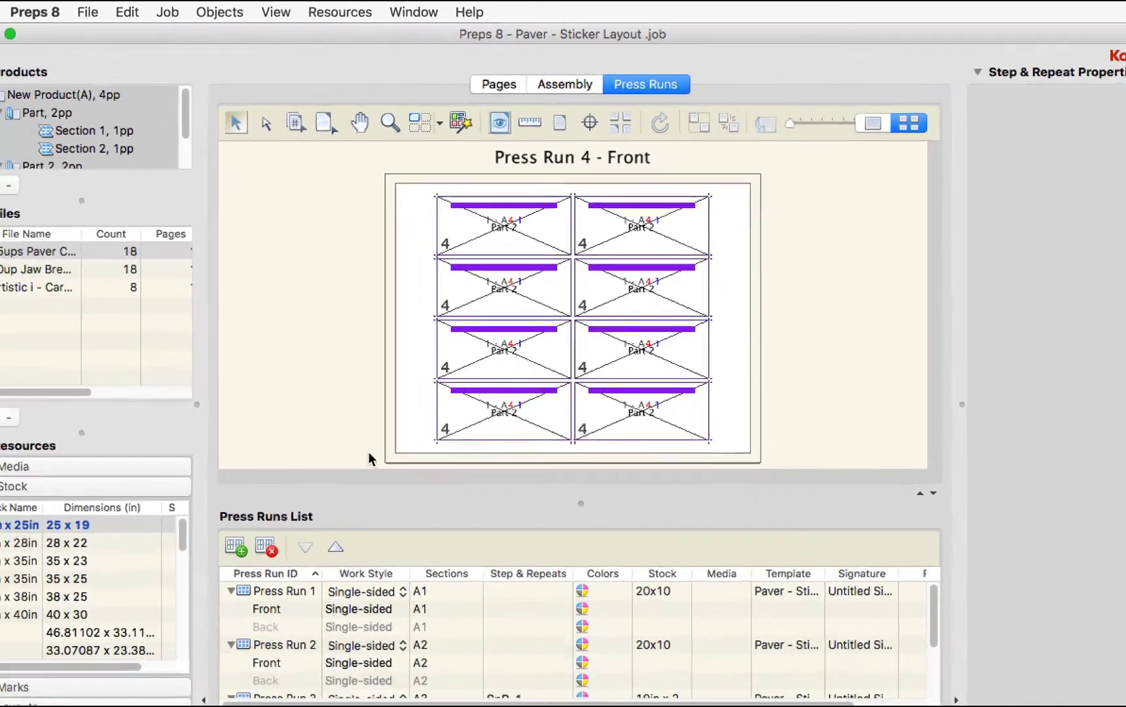
Step: Replace the placeholder pages on Press Run 4 with the Jaw Breaker sticker, step-and-repeated eight across by six down
click(543, 393)
key(Delete)
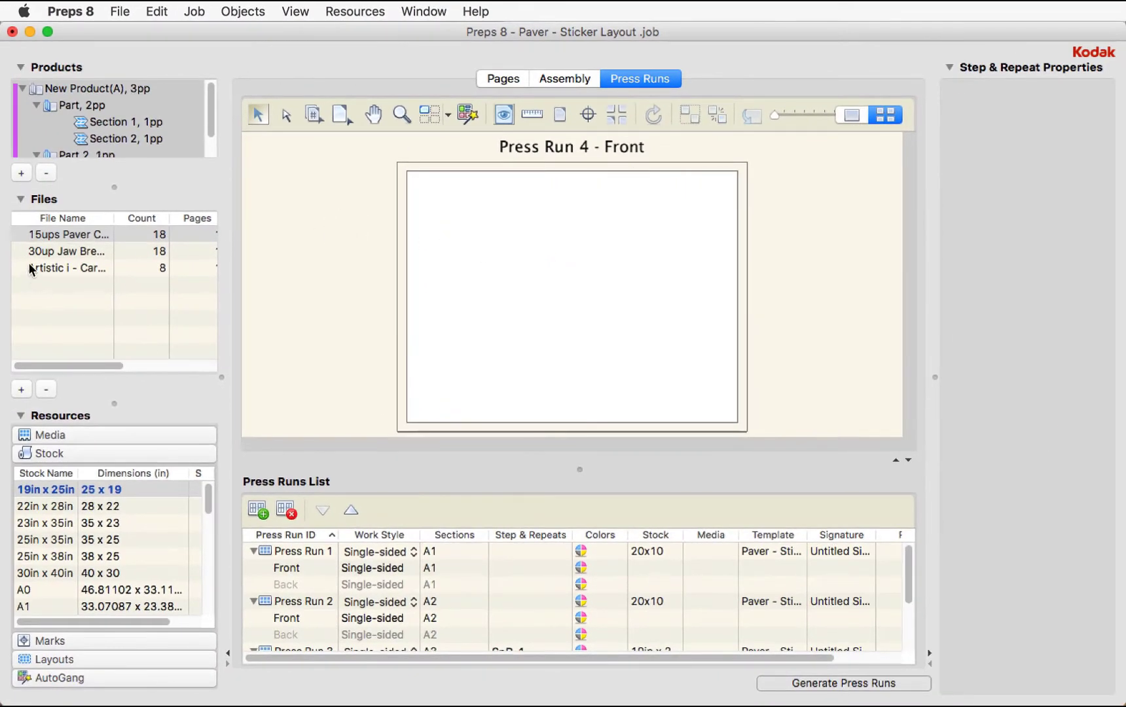
drag(39, 251, 443, 200)
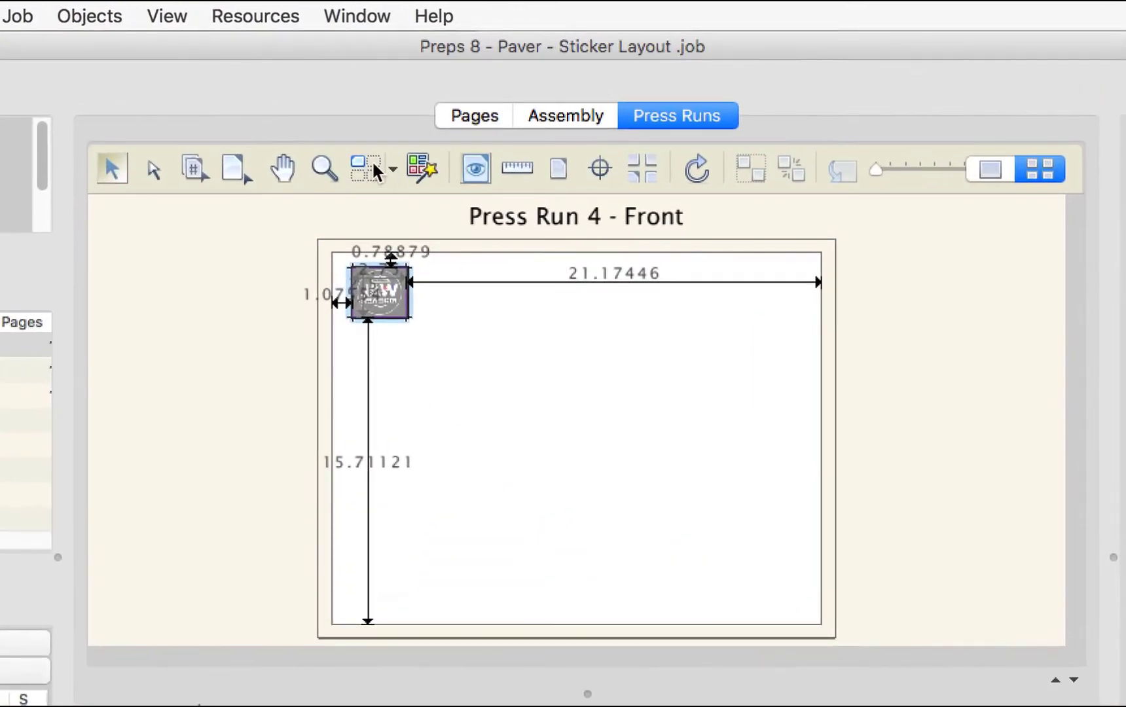
double_click(368, 305)
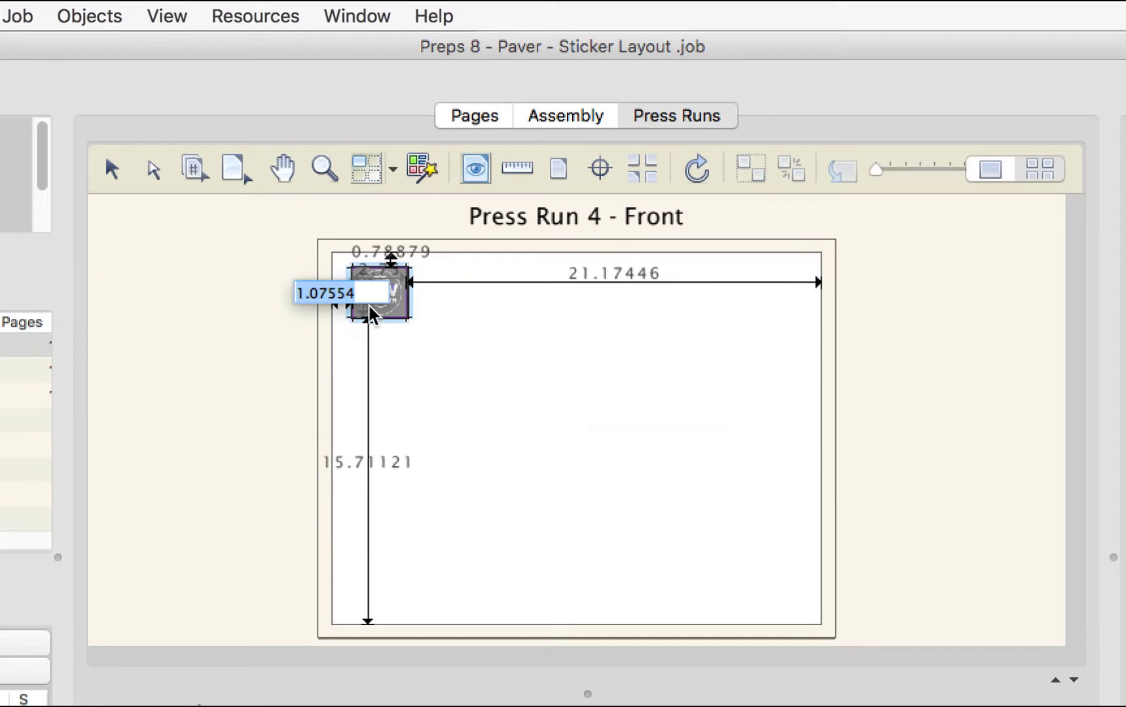
drag(406, 318, 785, 603)
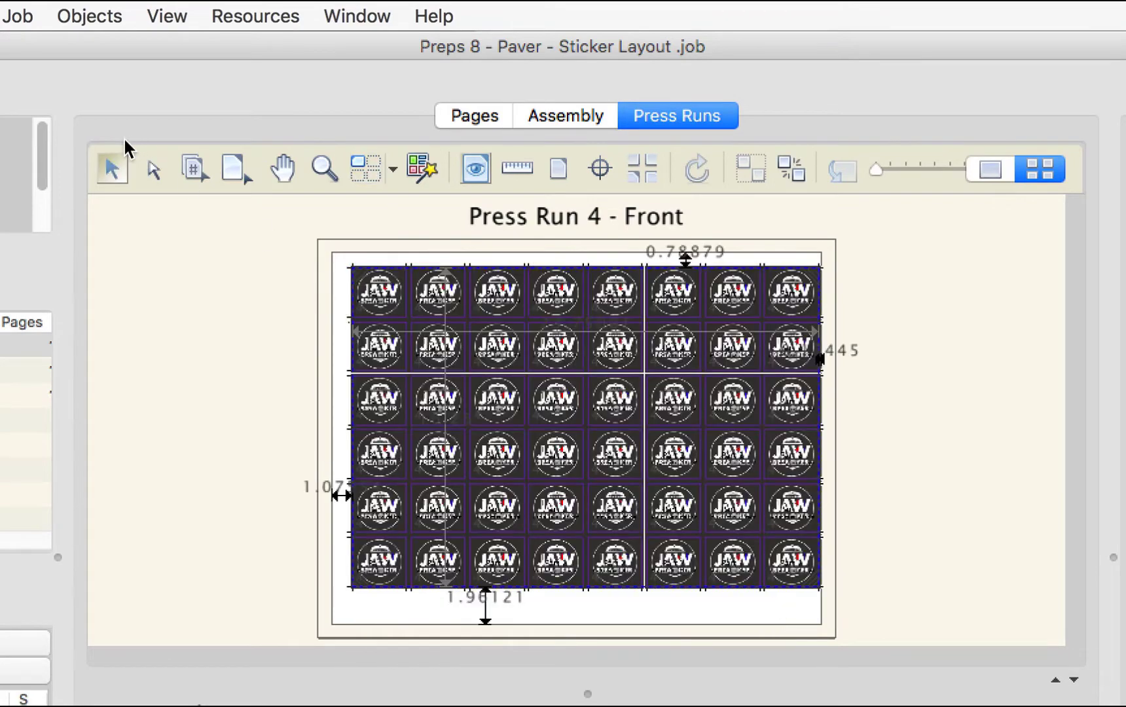
Step: Centre the Jaw Breaker block horizontally, about 0.66 in from the sheet's top edge, and add a fifth press run
click(159, 359)
drag(500, 400, 492, 397)
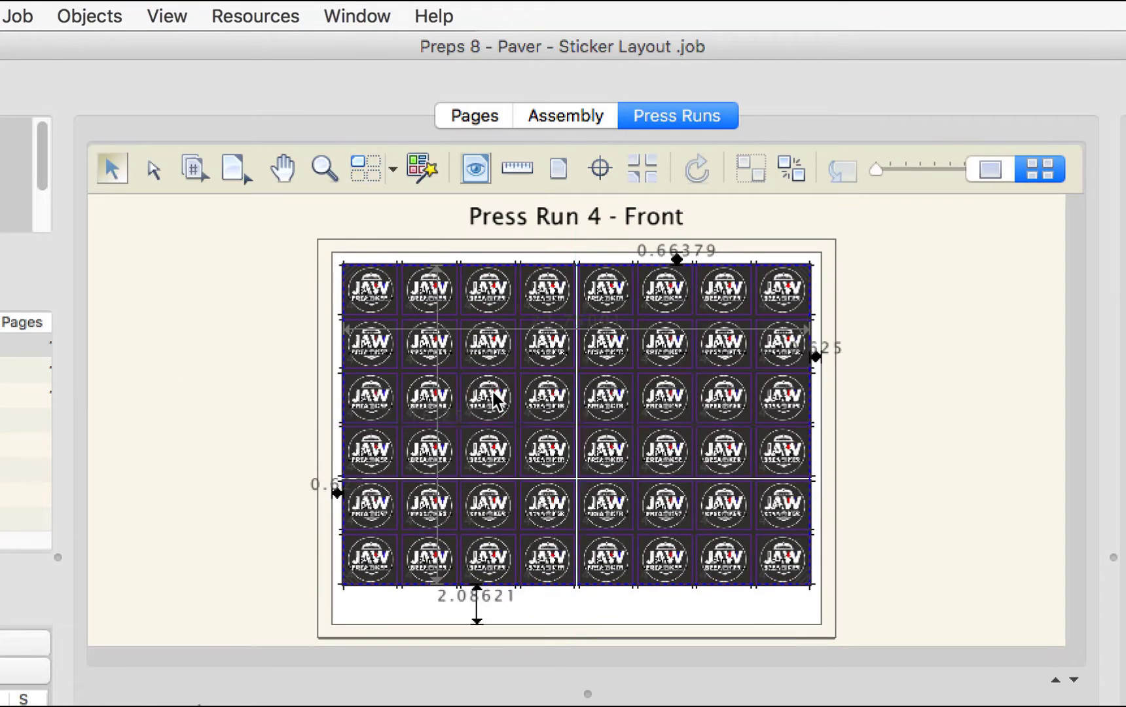
click(211, 417)
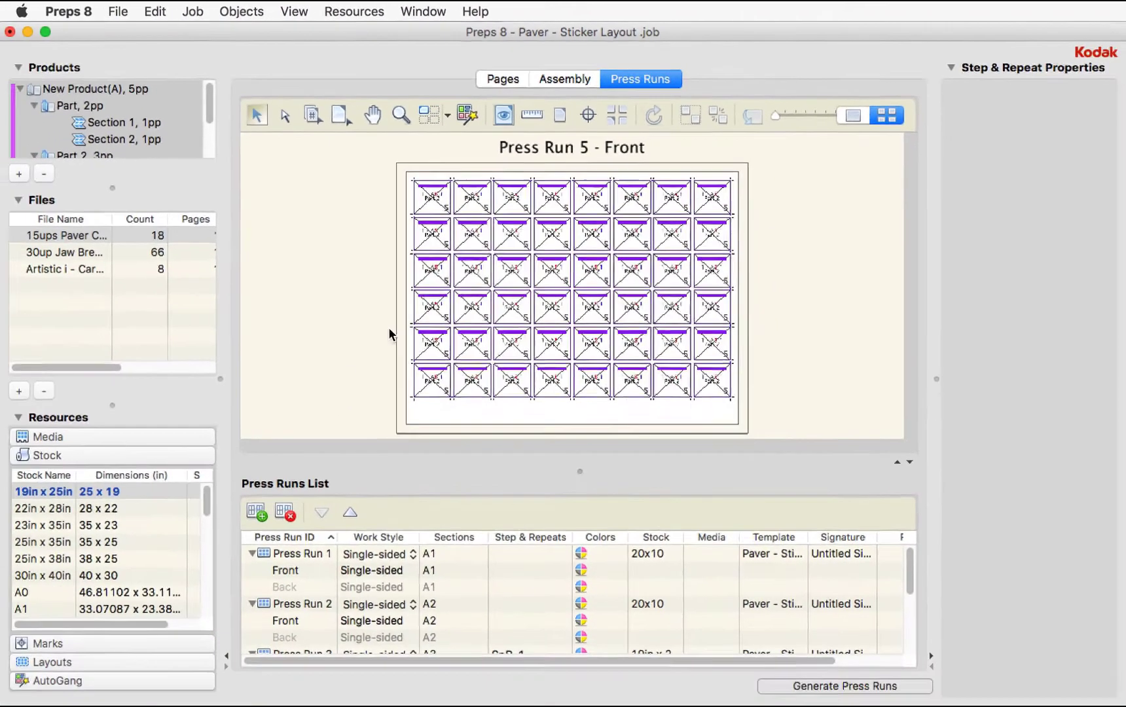
Step: Replace the placeholder pages on Press Run 5 with one Paver Chocolate sticker, about 0.95 in from the left edge and 0.76 in from the top
click(460, 227)
key(Delete)
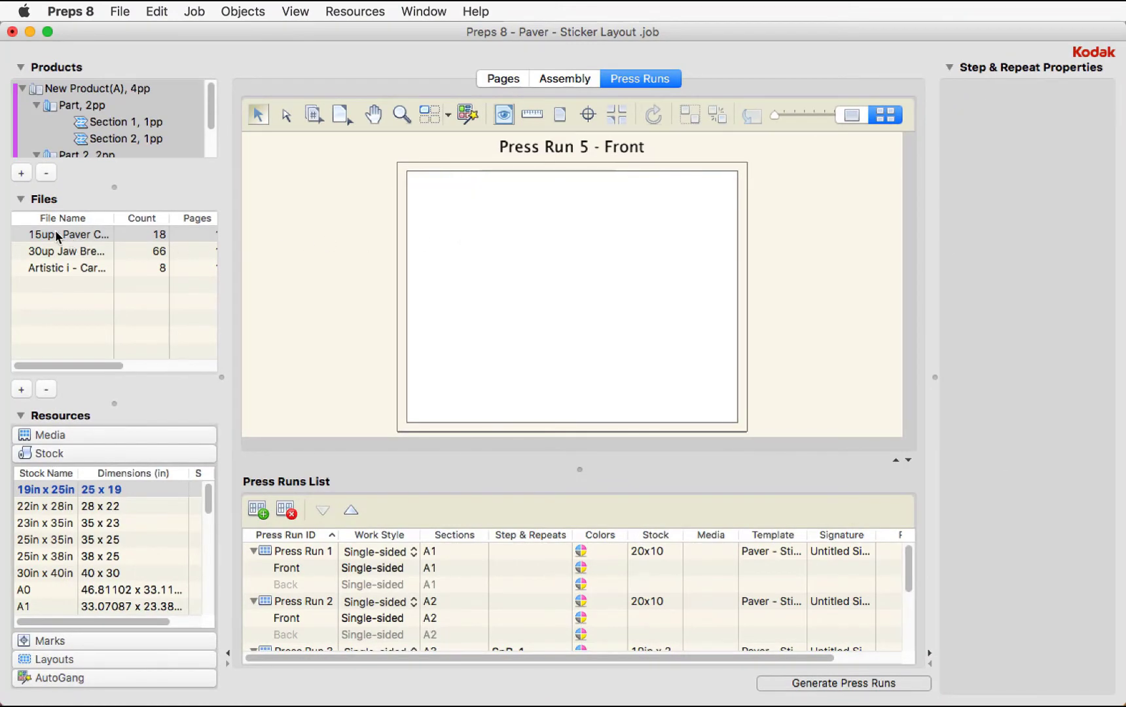
drag(55, 234, 416, 229)
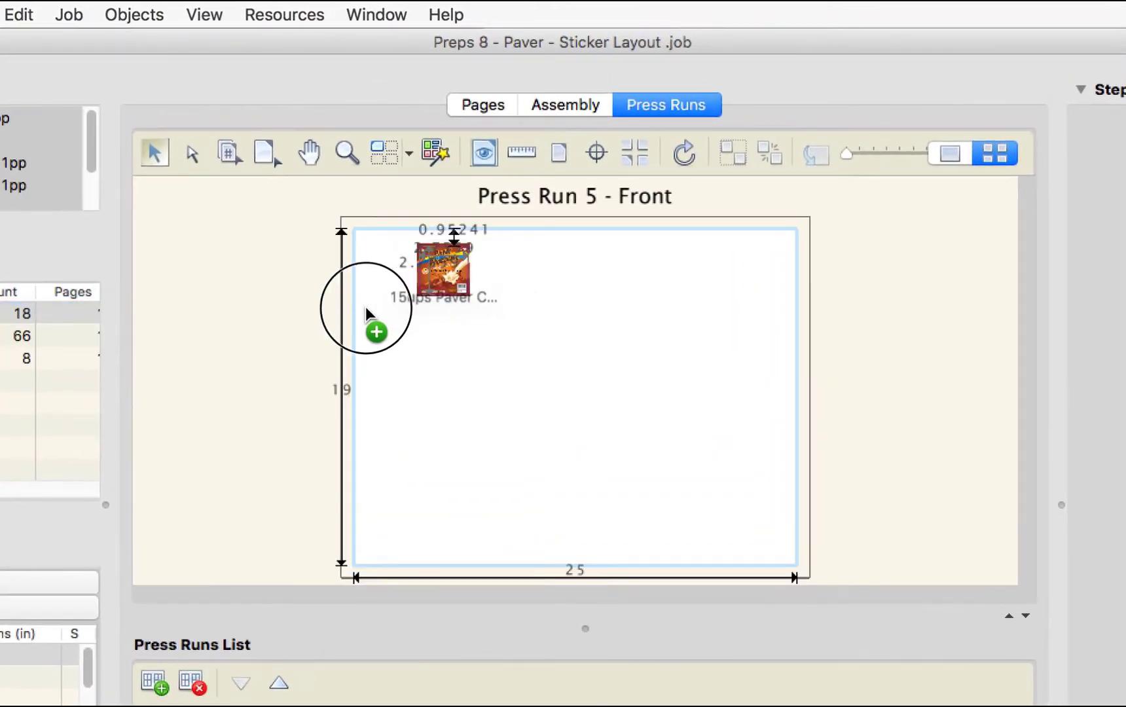
drag(365, 306, 368, 289)
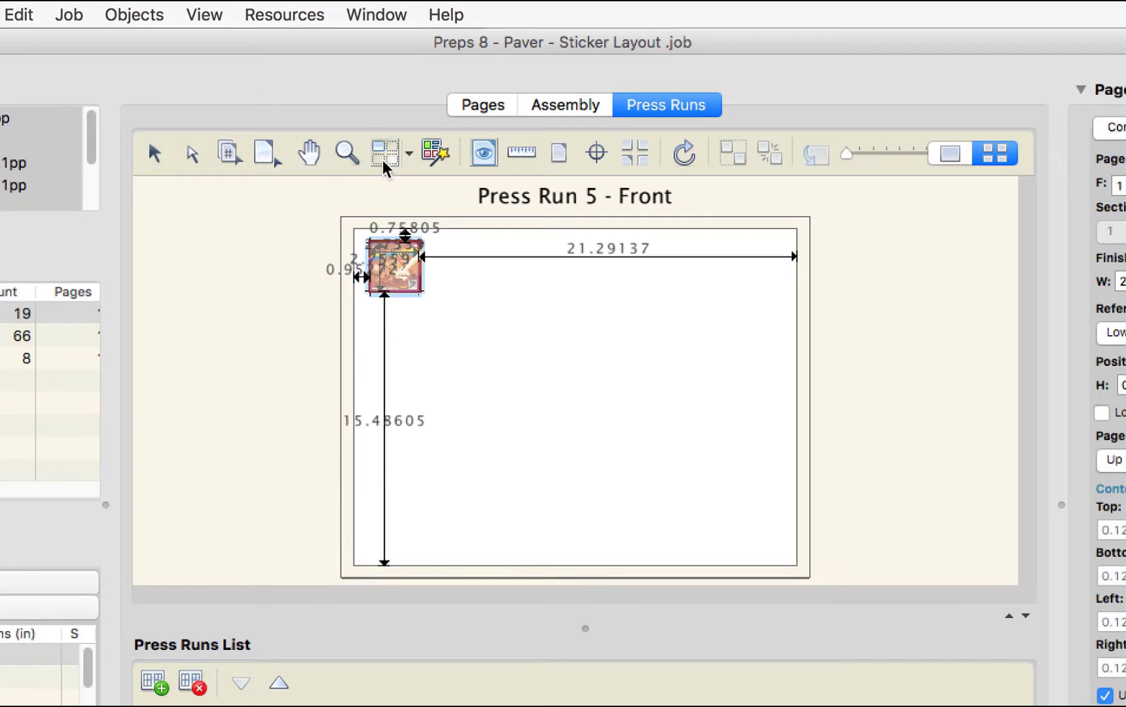
Step: Step and repeat the Paver Chocolate sticker eight across by six down and move the block to about 0.61 in from the sheet's top edge
key(Tab)
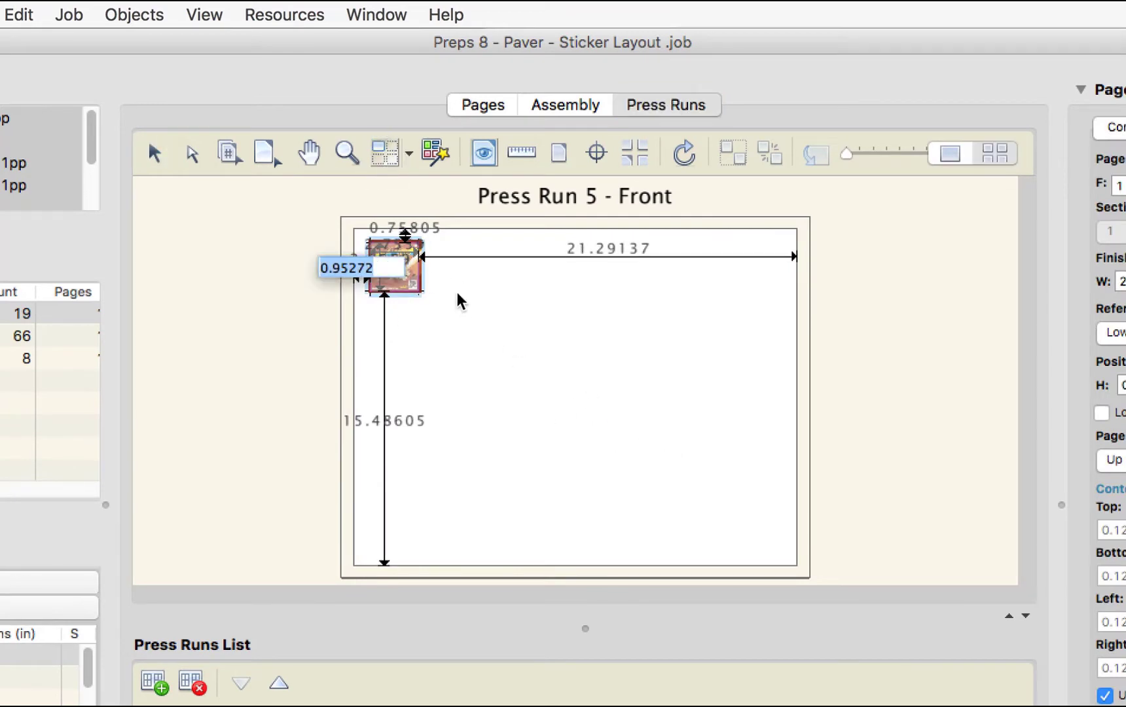
drag(432, 304, 772, 553)
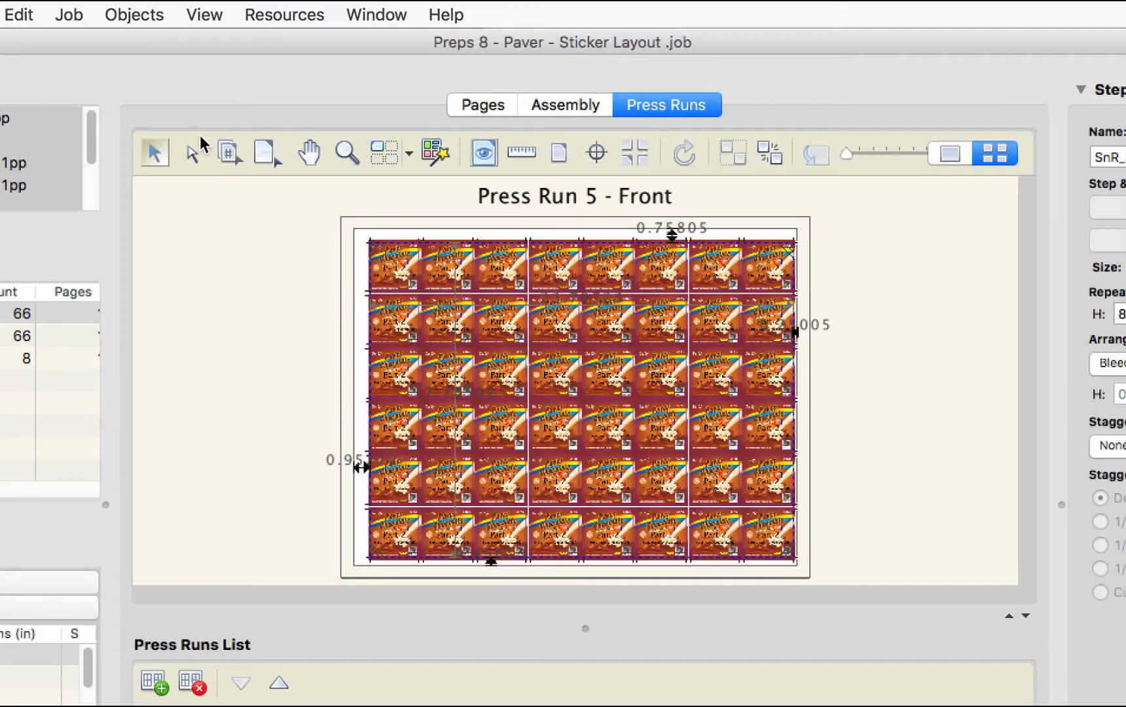
click(154, 155)
drag(529, 364, 522, 357)
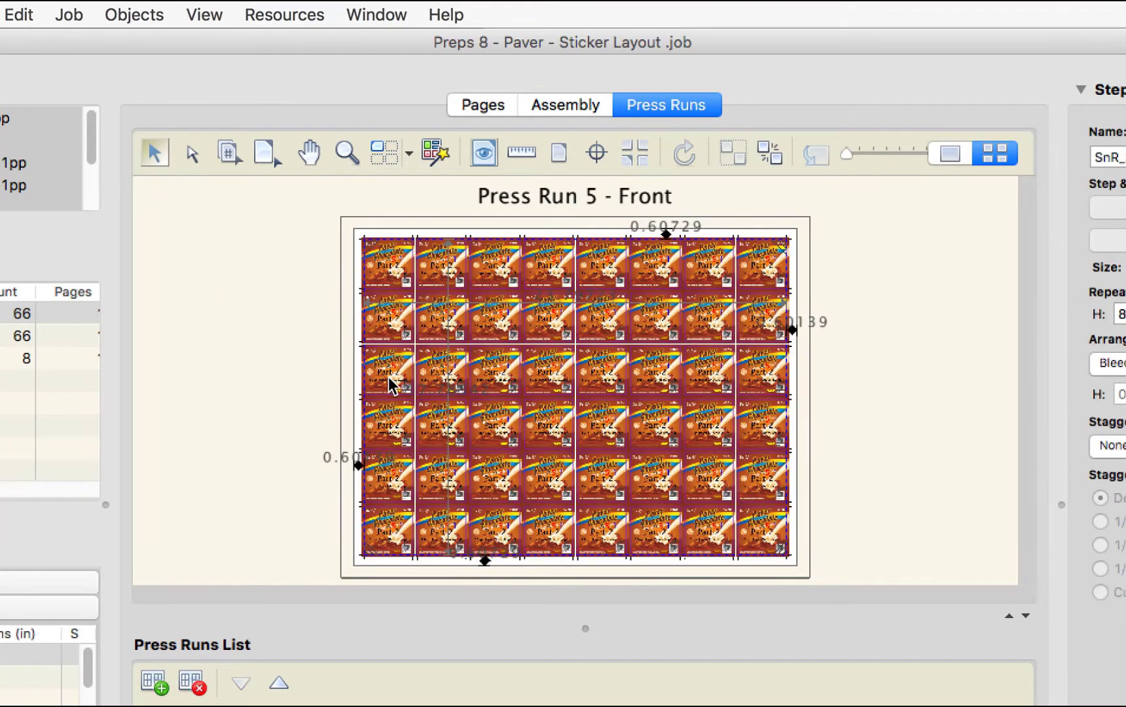
click(288, 411)
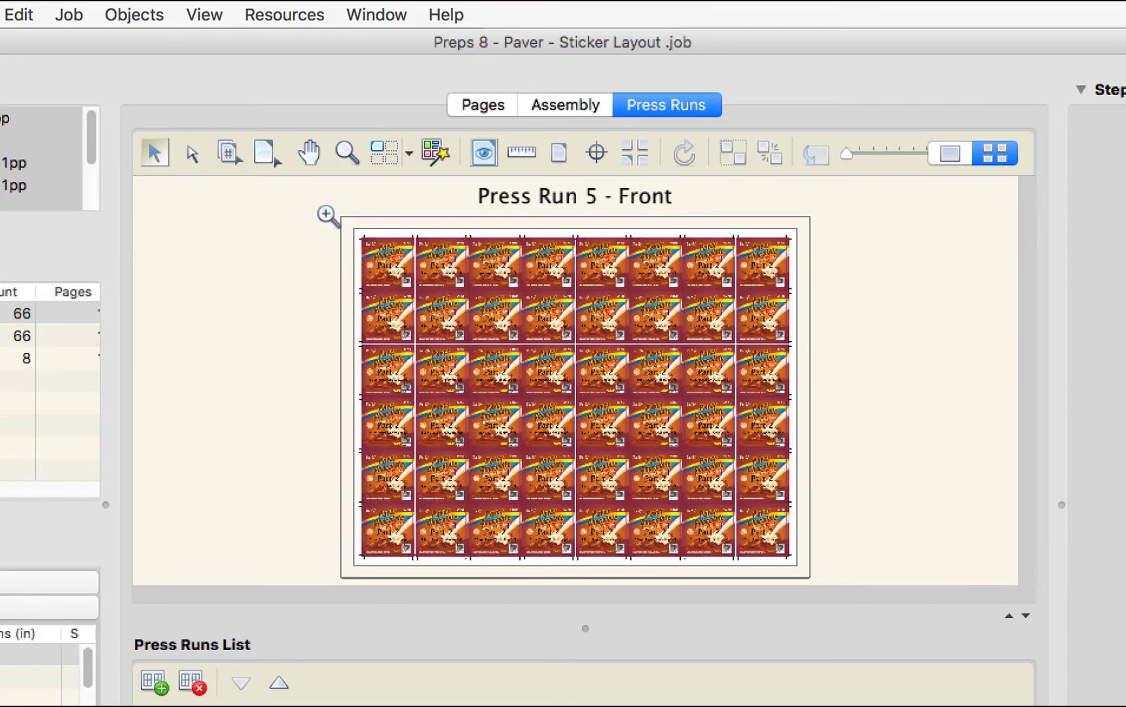
Step: Inspect the spacing between the Paver Chocolate stickers and try the Trim to trim page arrangement on the block
drag(326, 214, 433, 282)
click(427, 327)
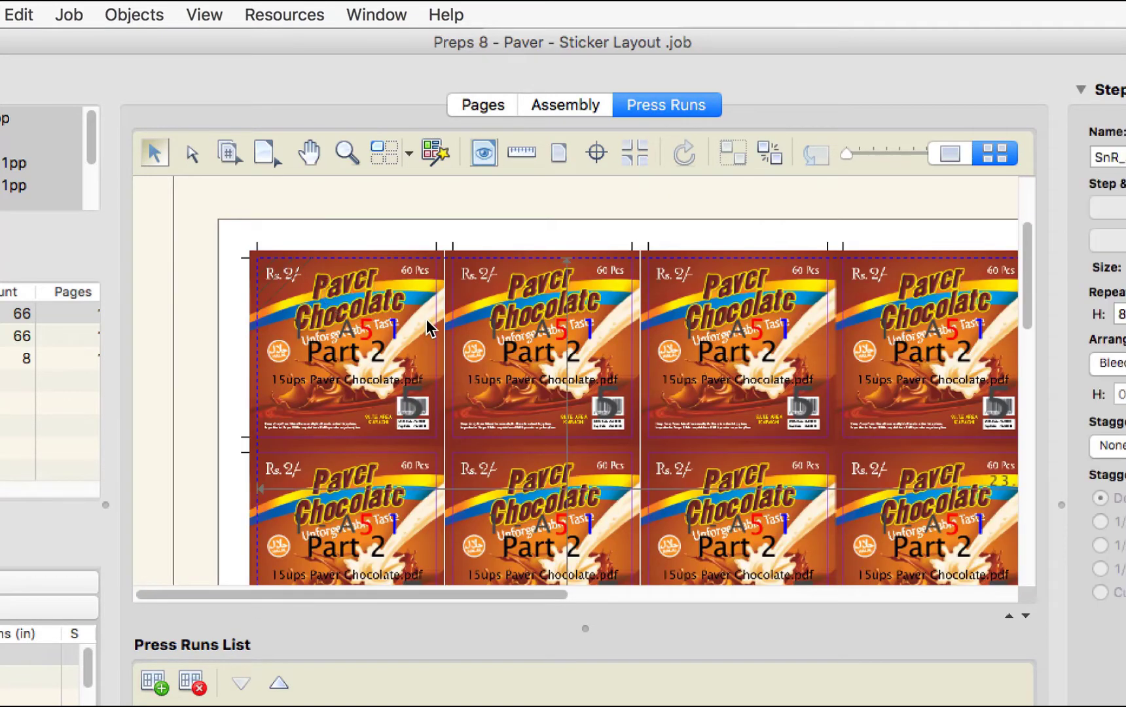
click(311, 218)
click(477, 328)
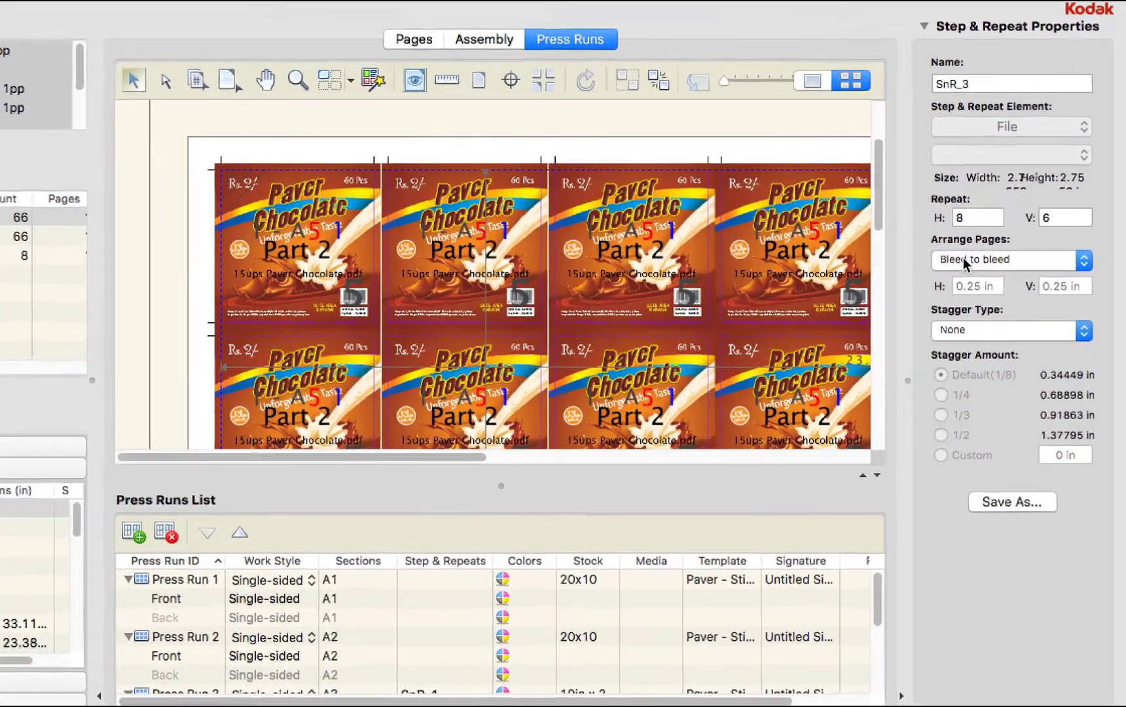
click(997, 271)
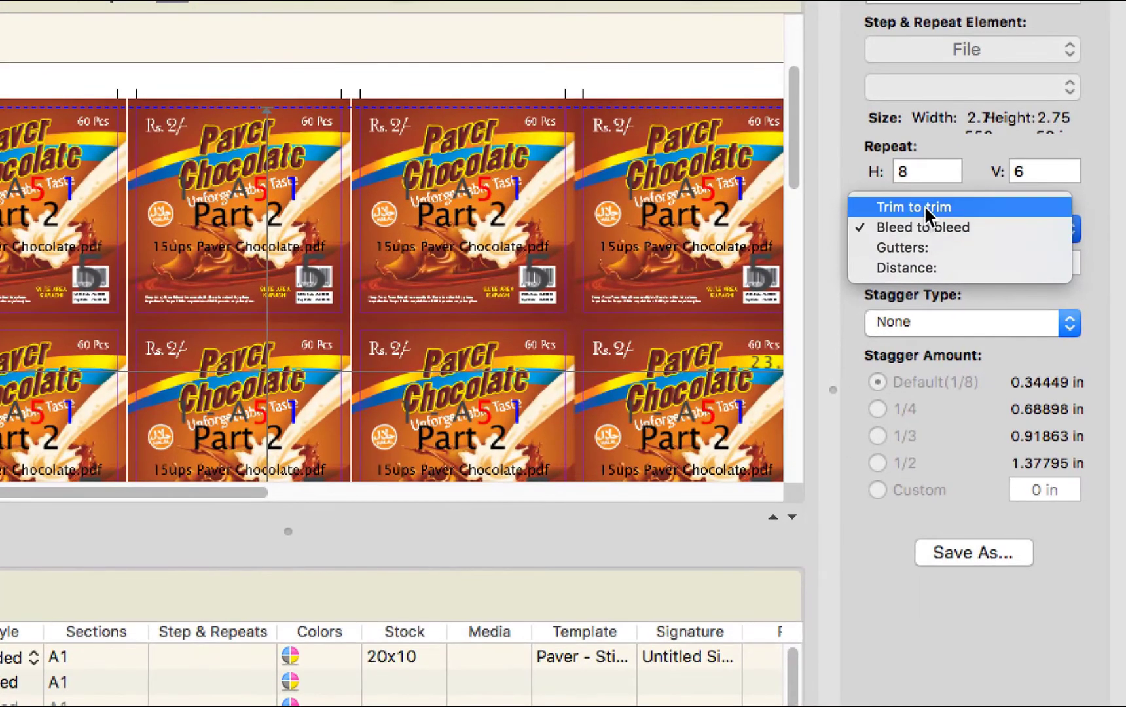
click(923, 207)
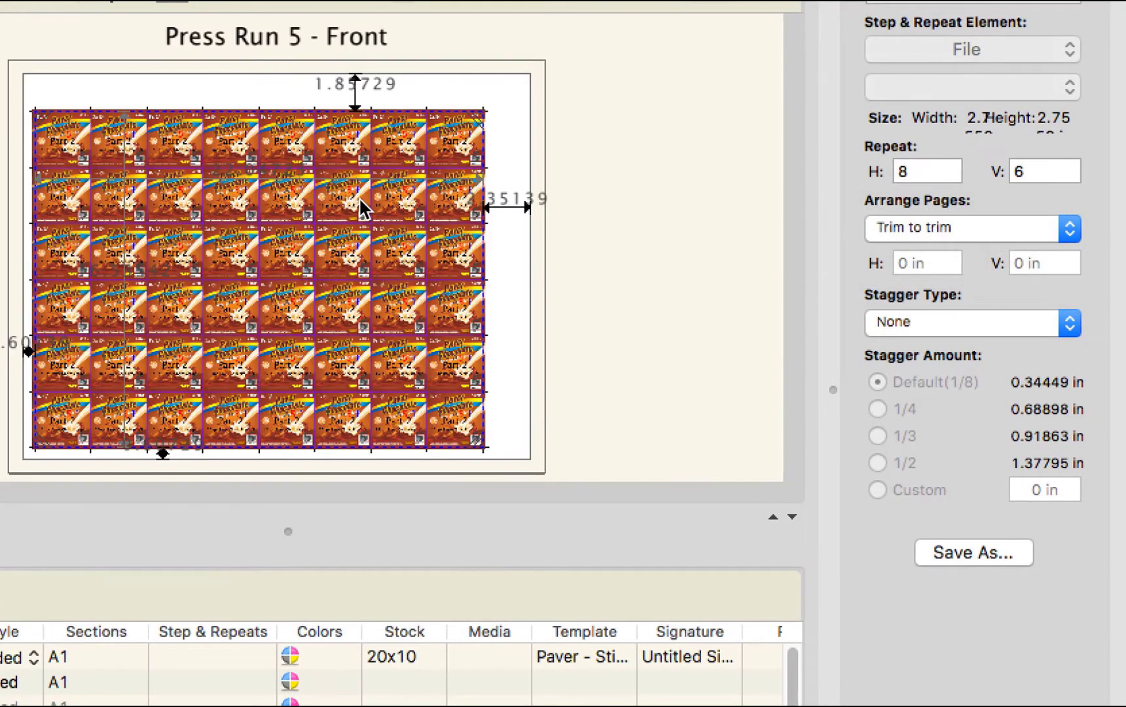
Step: Try the Gutters and Distance arrangements on the Paver Chocolate block and return it to Bleed to bleed
click(936, 229)
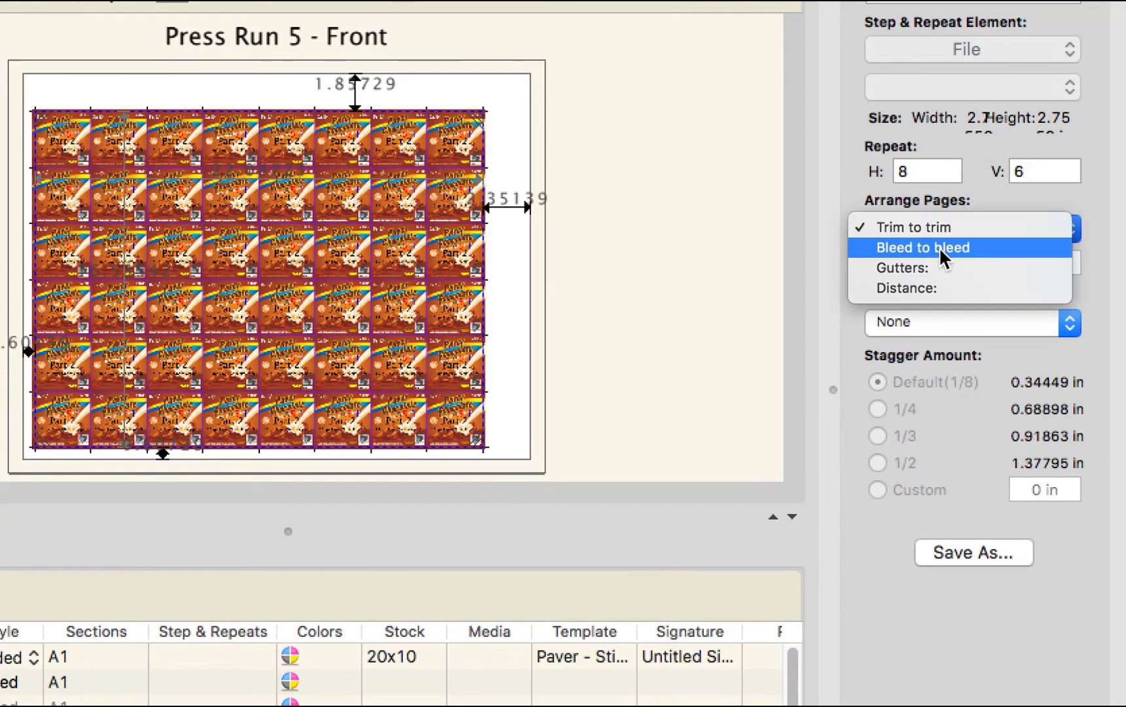
click(936, 268)
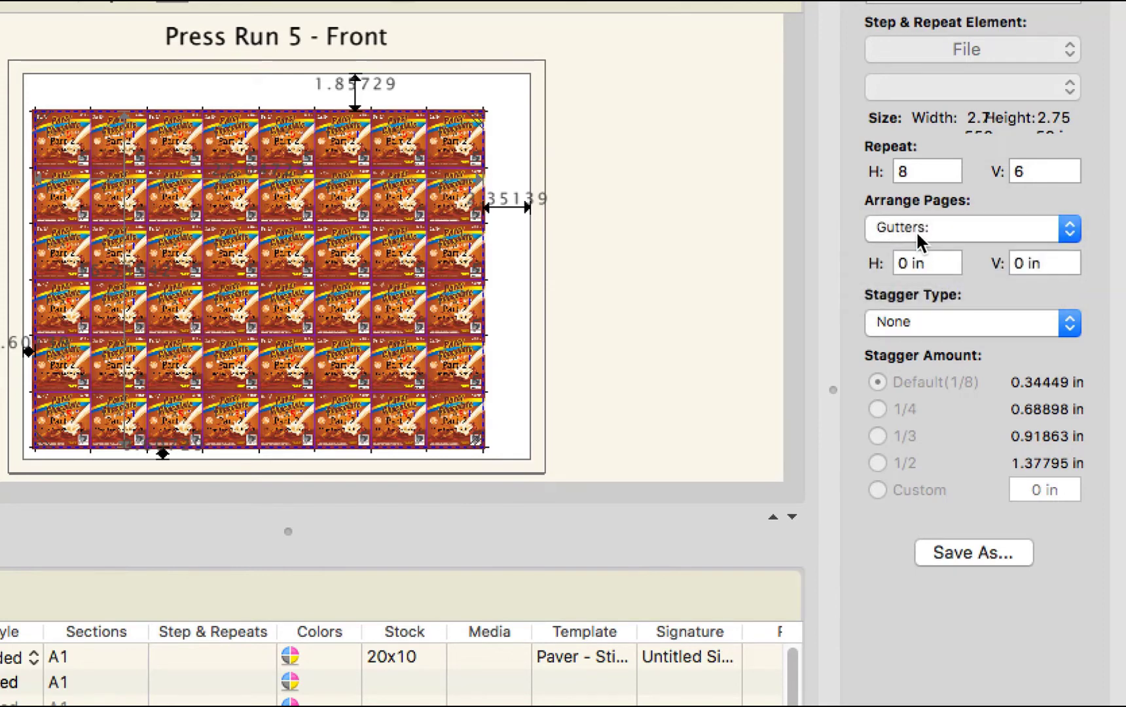
click(916, 229)
click(920, 247)
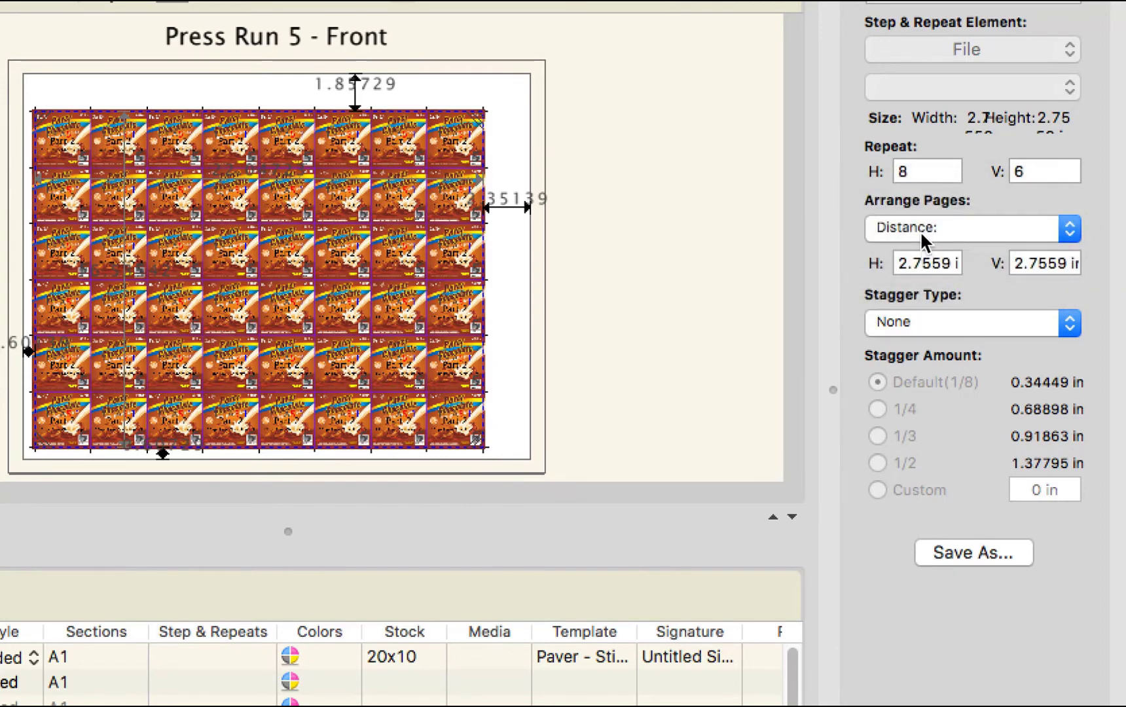
click(919, 227)
click(916, 187)
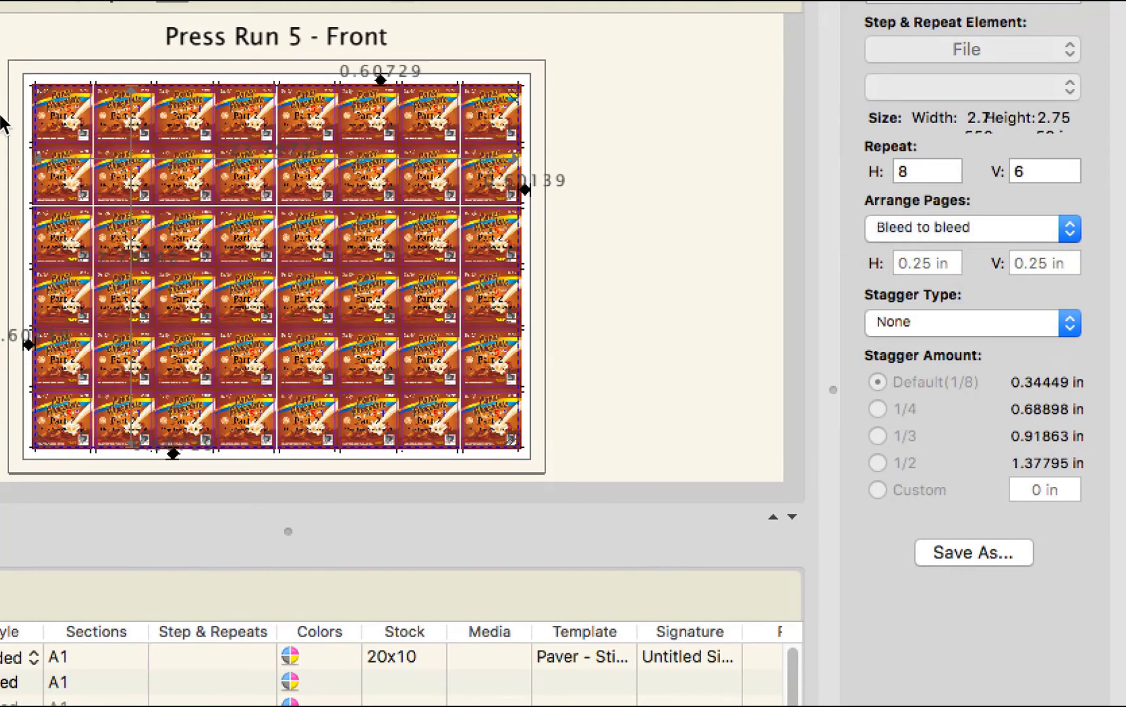
click(142, 168)
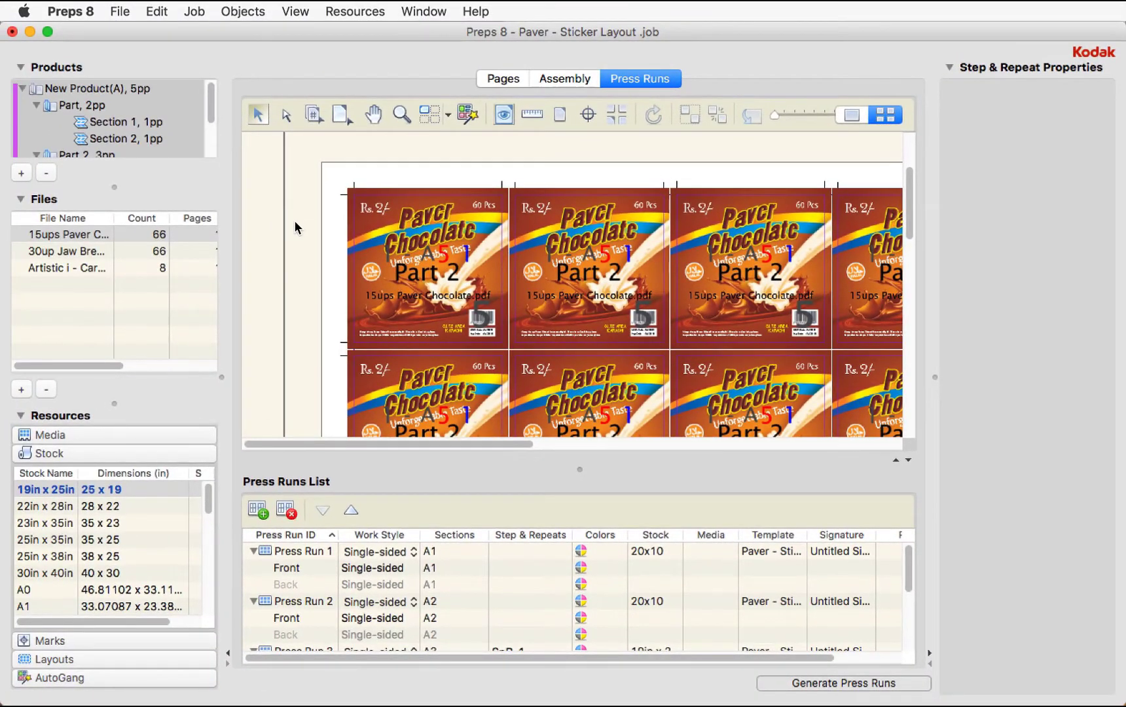
key(super+0)
click(292, 228)
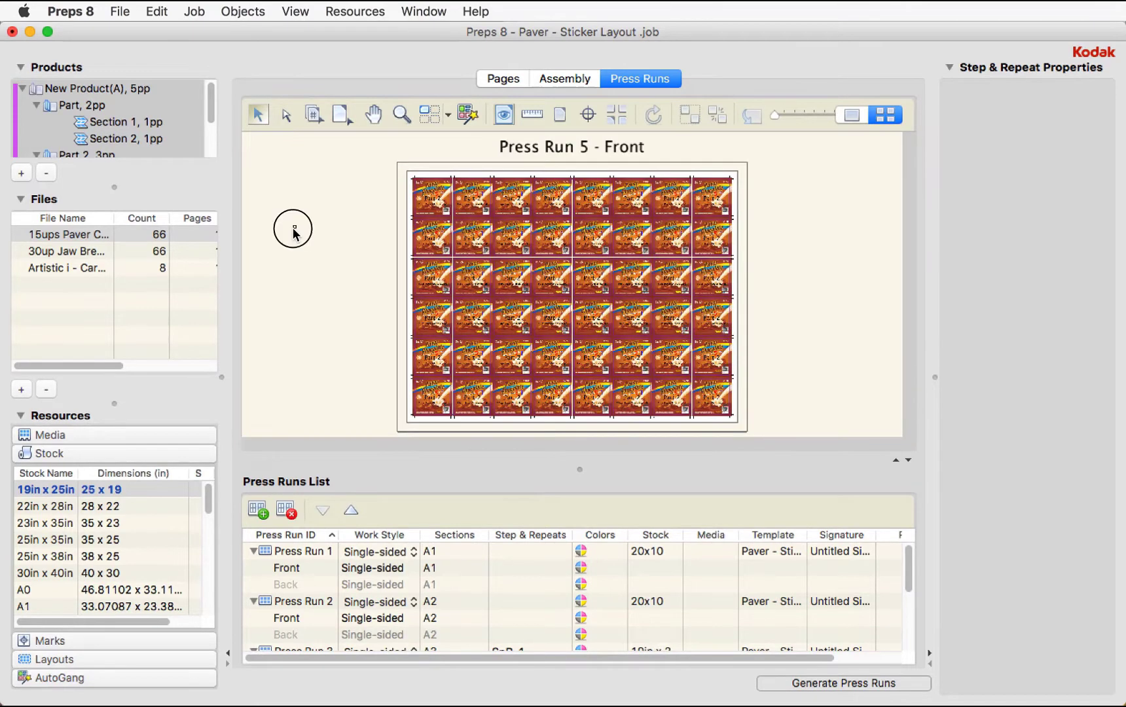
Step: Arrange the Jaw Breaker block on Press Run 4 trim to trim and move it to about 0.73 in from the sheet's top edge
click(318, 601)
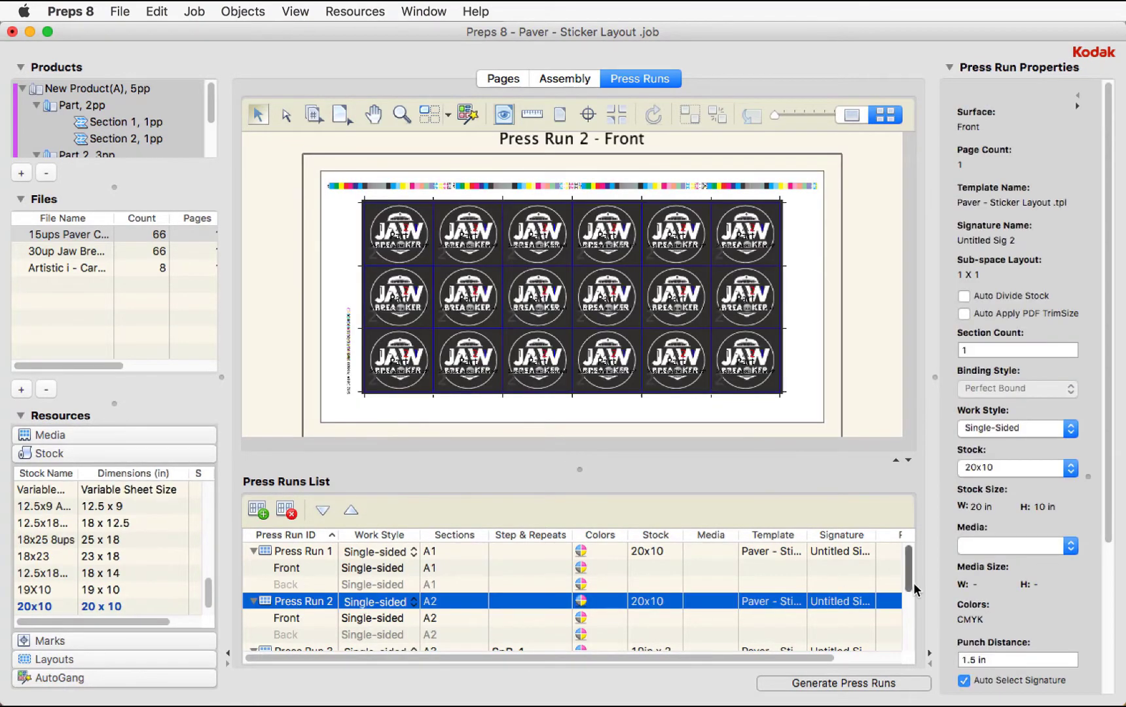
drag(911, 573, 910, 622)
click(309, 567)
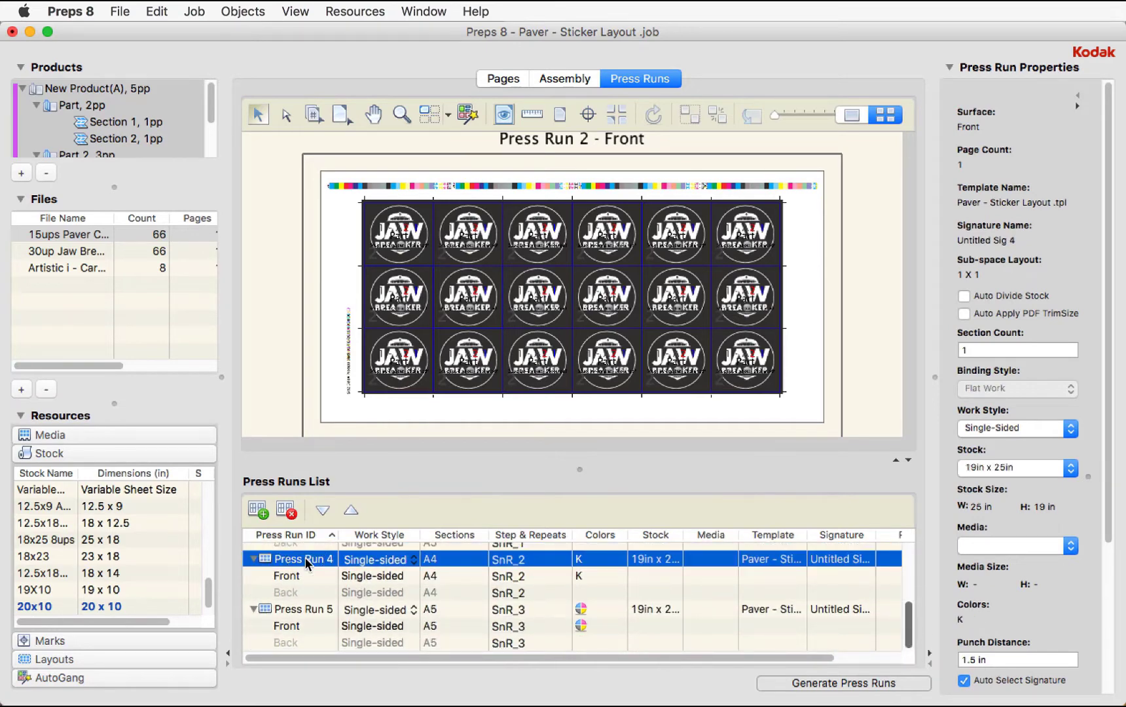
drag(382, 173, 525, 237)
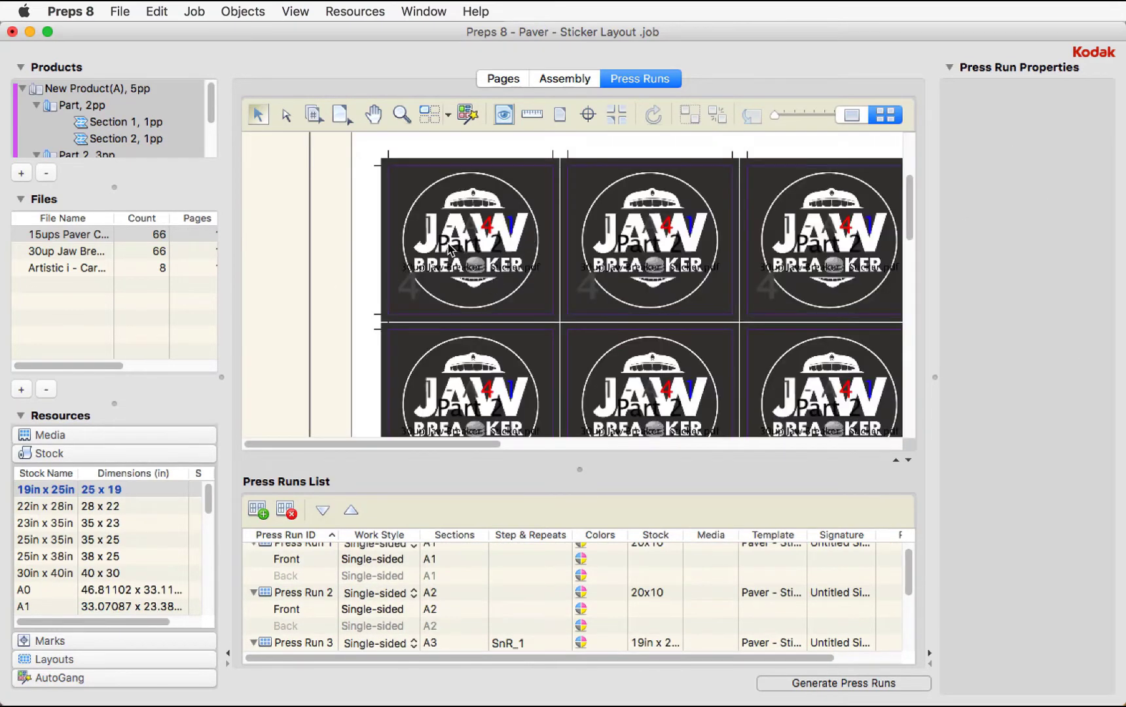
click(481, 244)
click(1027, 272)
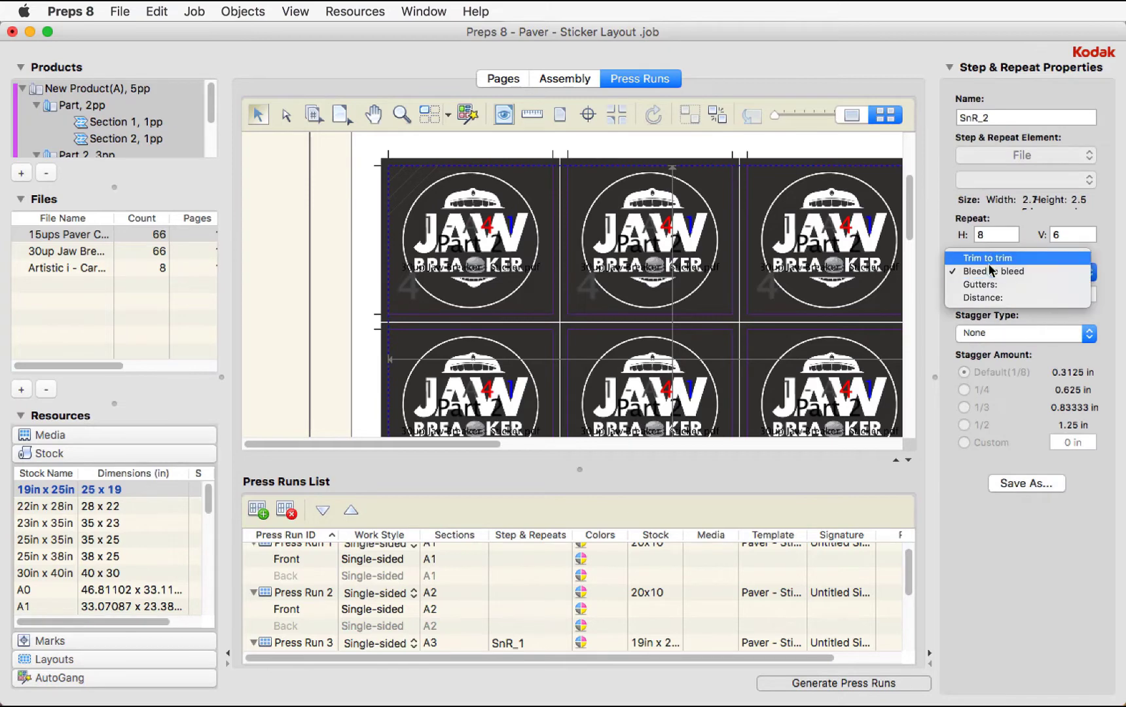
click(971, 255)
click(312, 222)
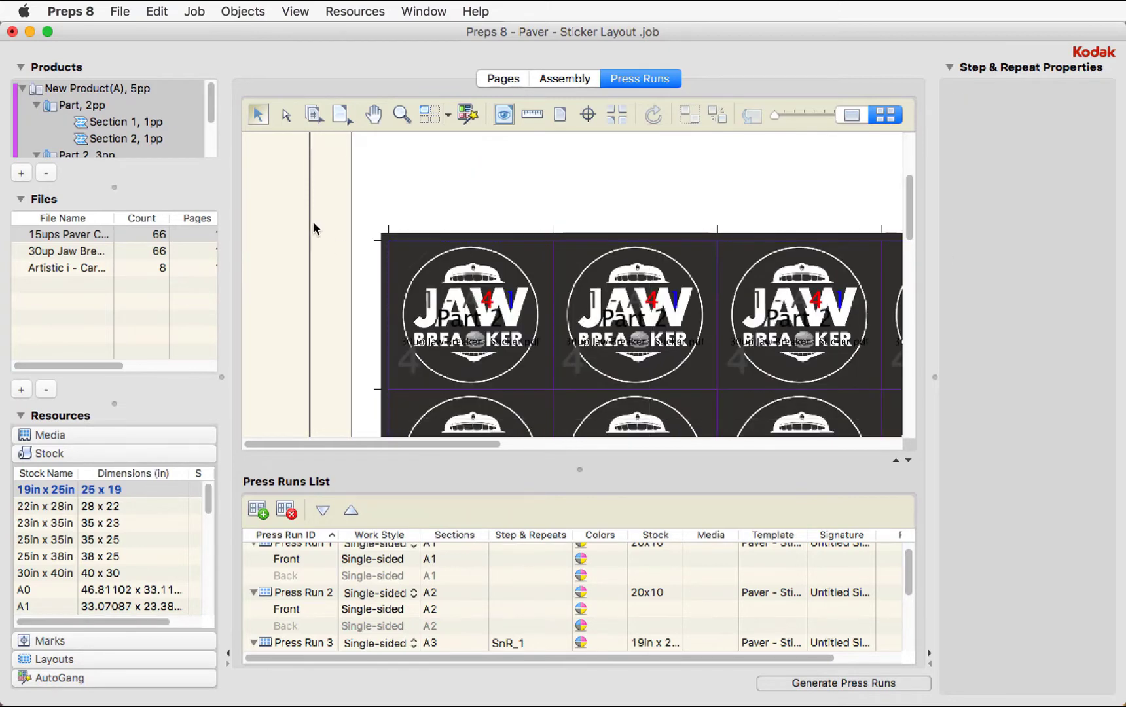
key(super+0)
mouse_move(504, 265)
mouse_down()
mouse_move(493, 291)
mouse_move(497, 275)
mouse_move(501, 288)
mouse_up()
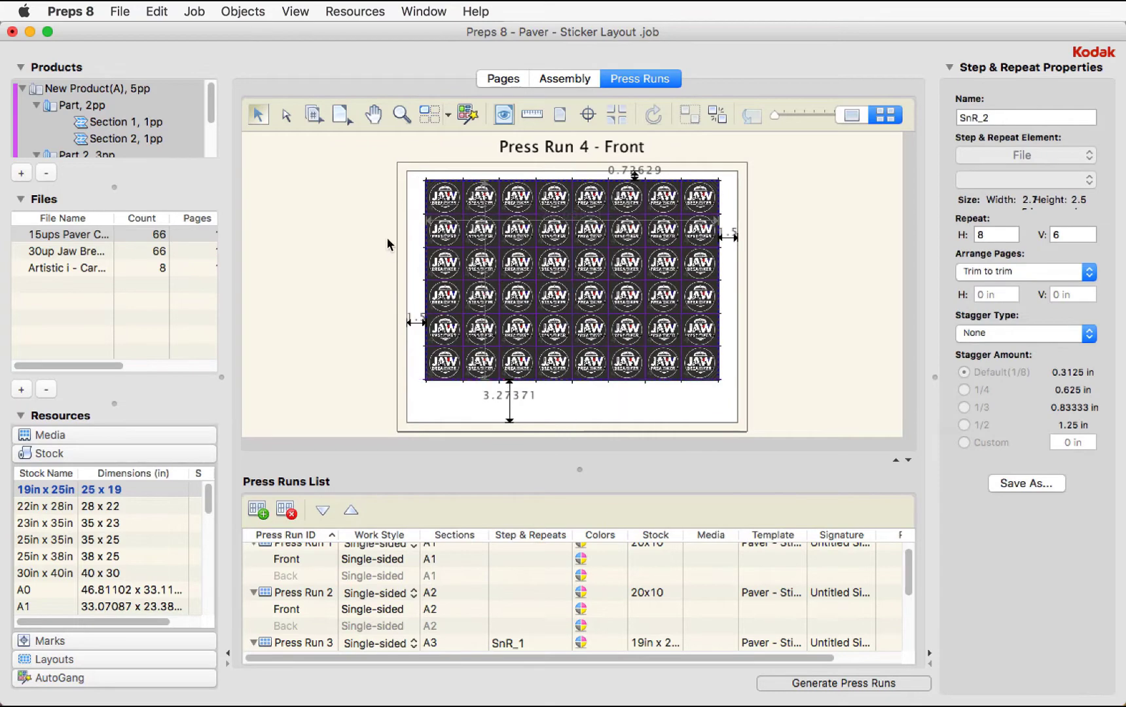
Step: Replace the Press Run 4 block with a single Jaw Breaker sticker, about 1.5 in from the left edge and 0.66 in from the top
click(424, 118)
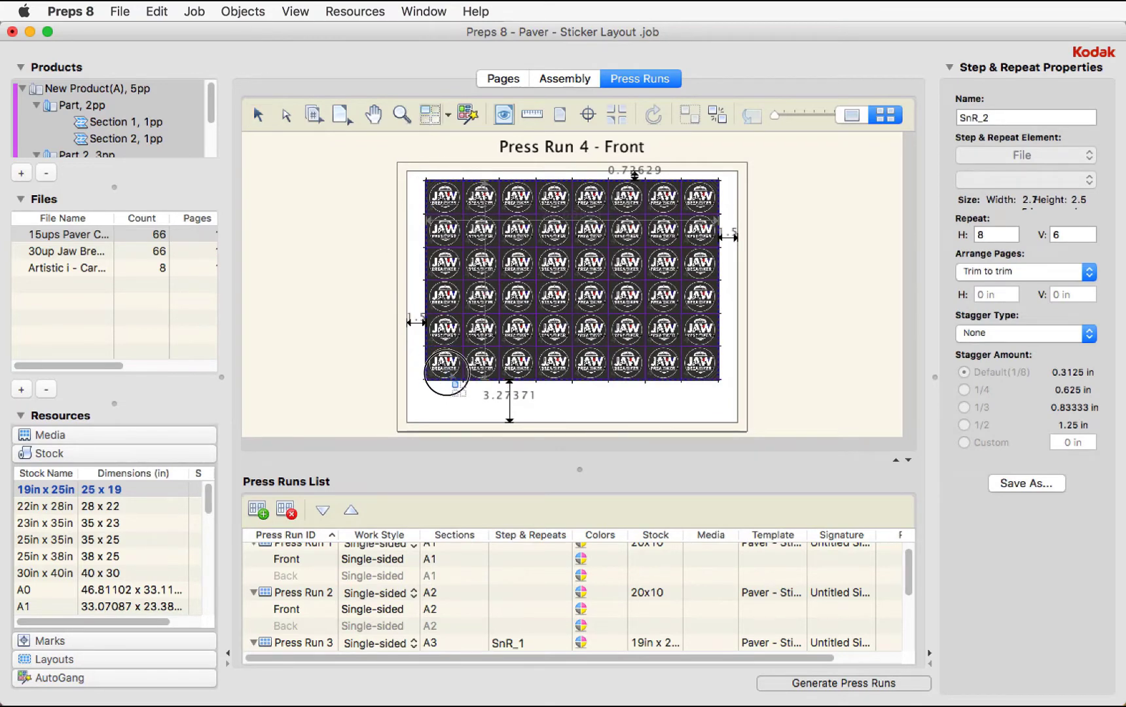
key(Delete)
click(86, 254)
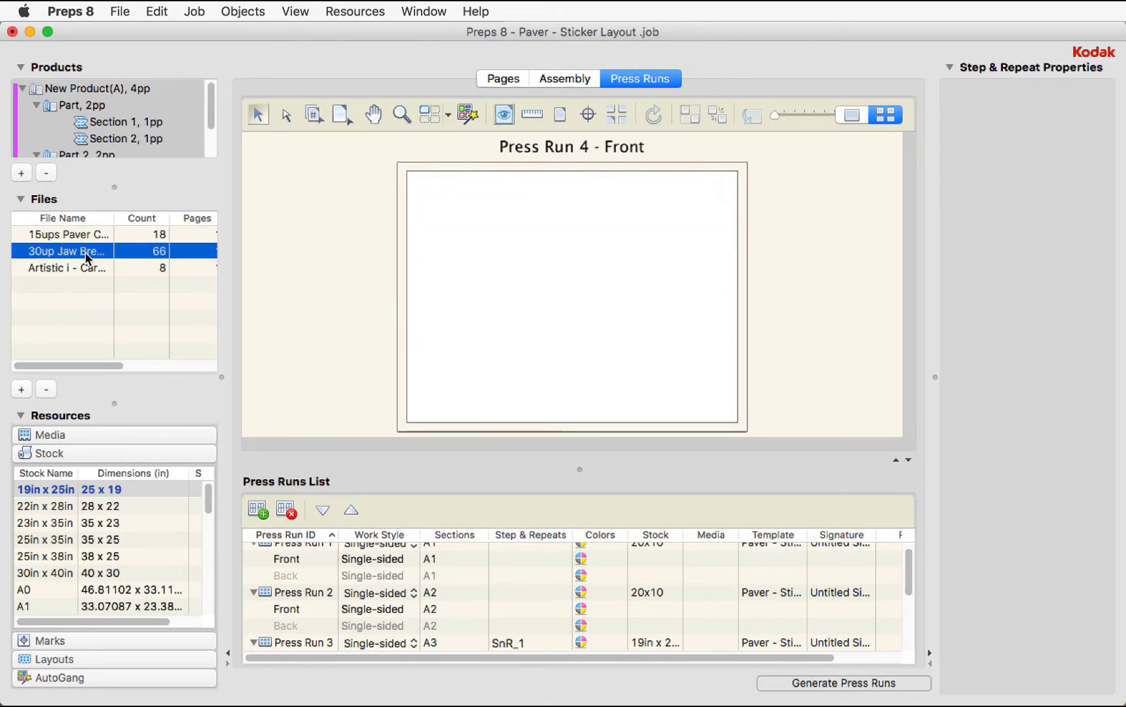
drag(69, 250, 426, 216)
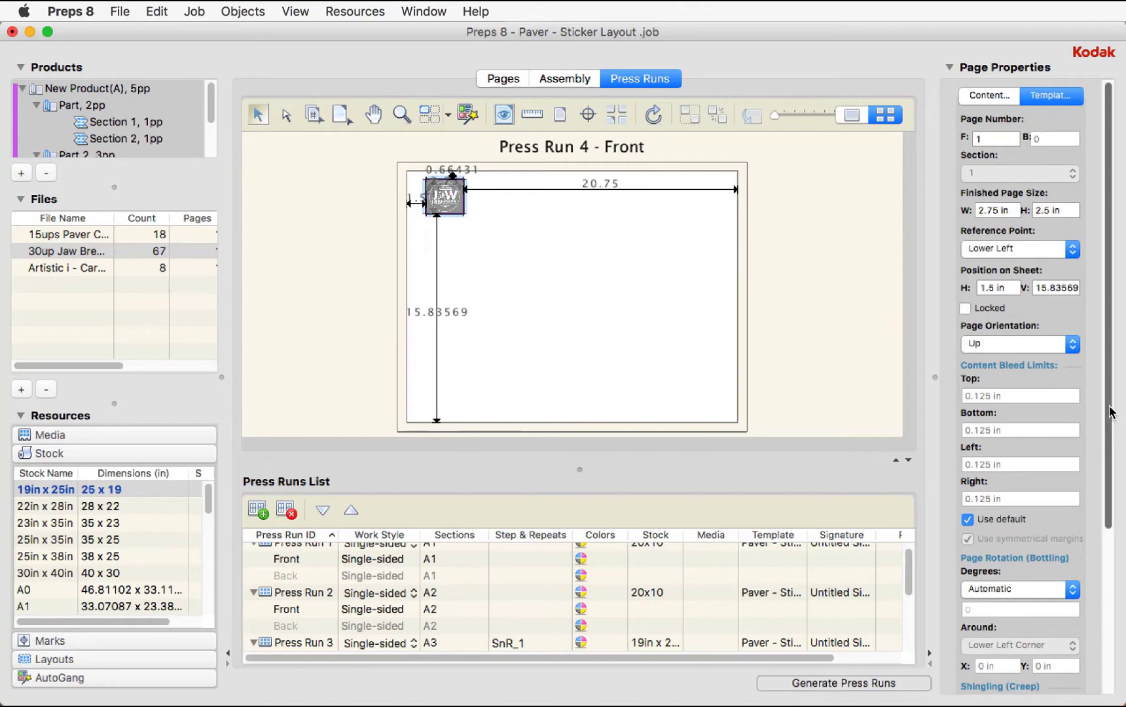
Step: Step and repeat the Jaw Breaker sticker eight across by seven down on Press Run 4 and arrange the pages trim to trim
drag(1108, 432, 1108, 626)
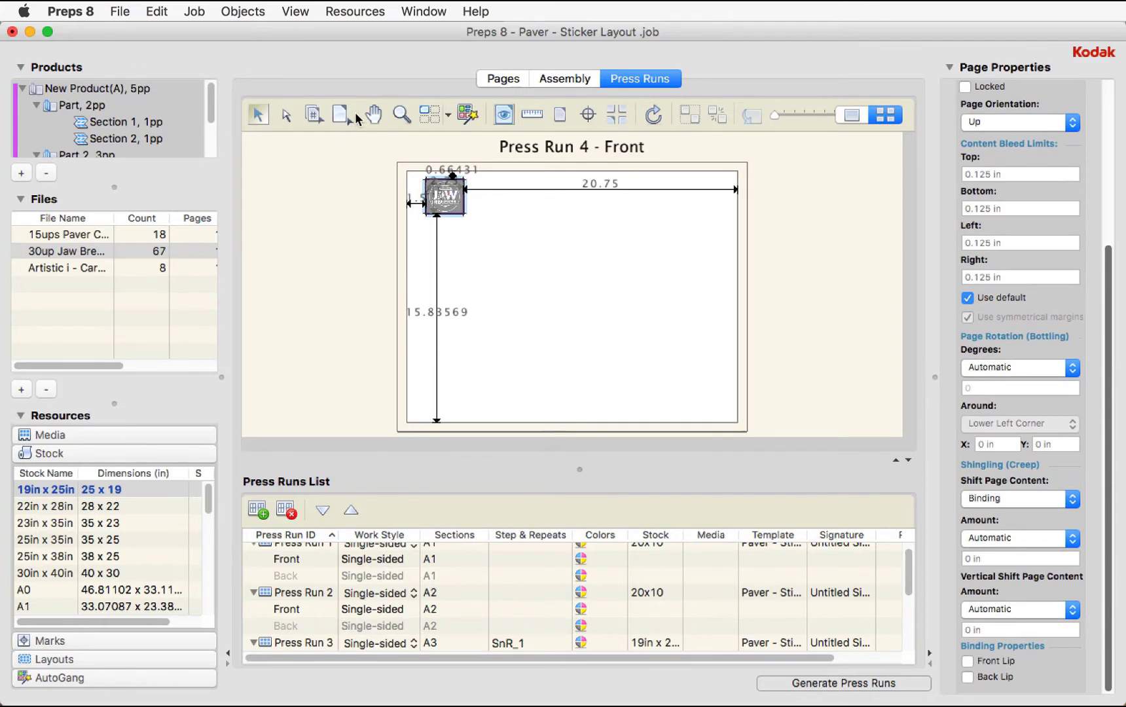
click(429, 116)
drag(456, 206, 733, 431)
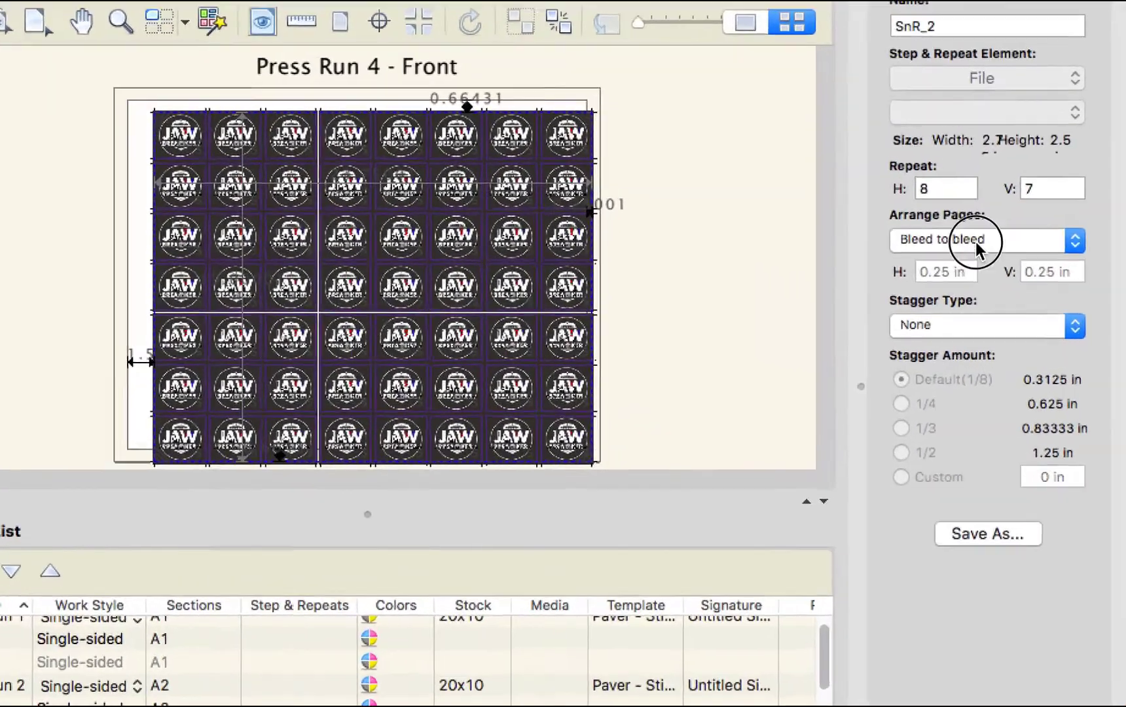
click(1015, 273)
click(1006, 259)
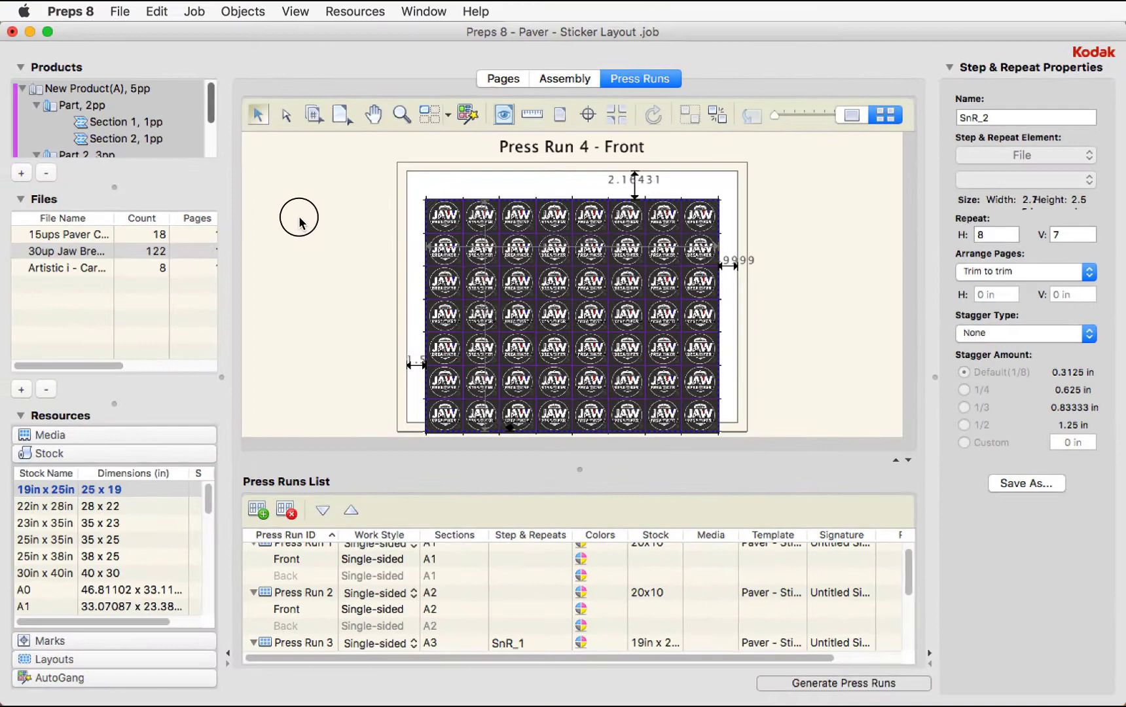
Step: Move the Jaw Breaker block on Press Run 4 upward so that all seven rows fit within the sheet
click(296, 221)
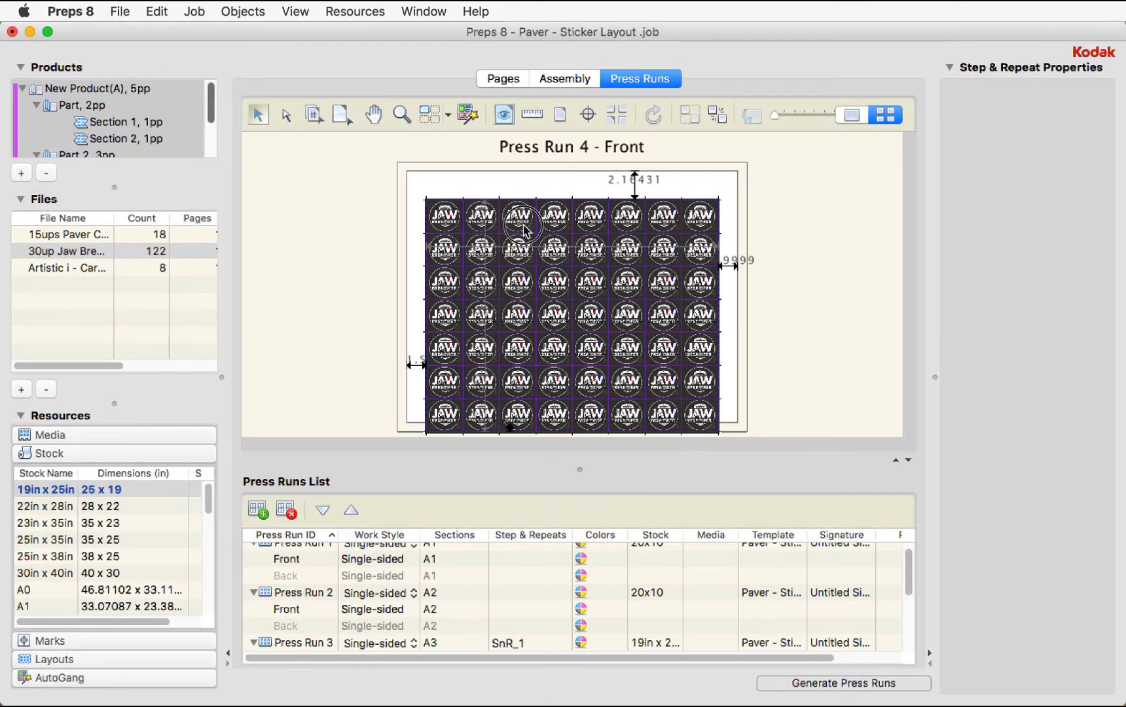
drag(523, 229, 500, 219)
click(290, 249)
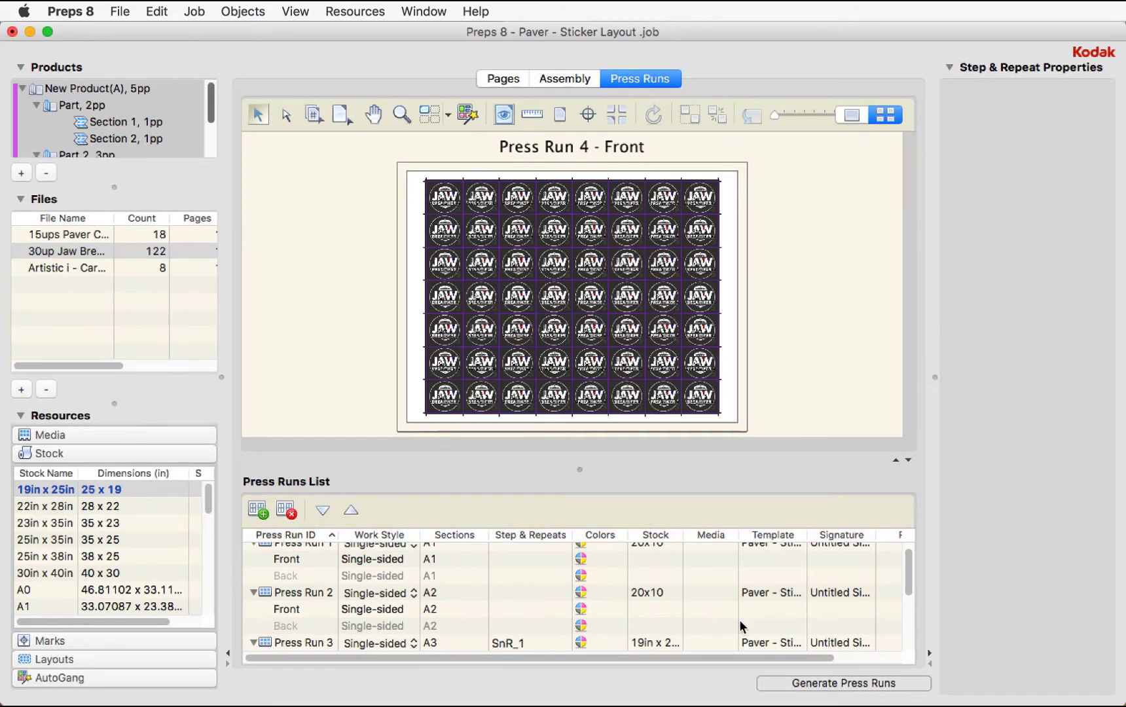
Step: Review the Press Run 1 and Press Run 2 layouts from the press runs list
scroll(908, 622, down, 5)
scroll(908, 615, up, 6)
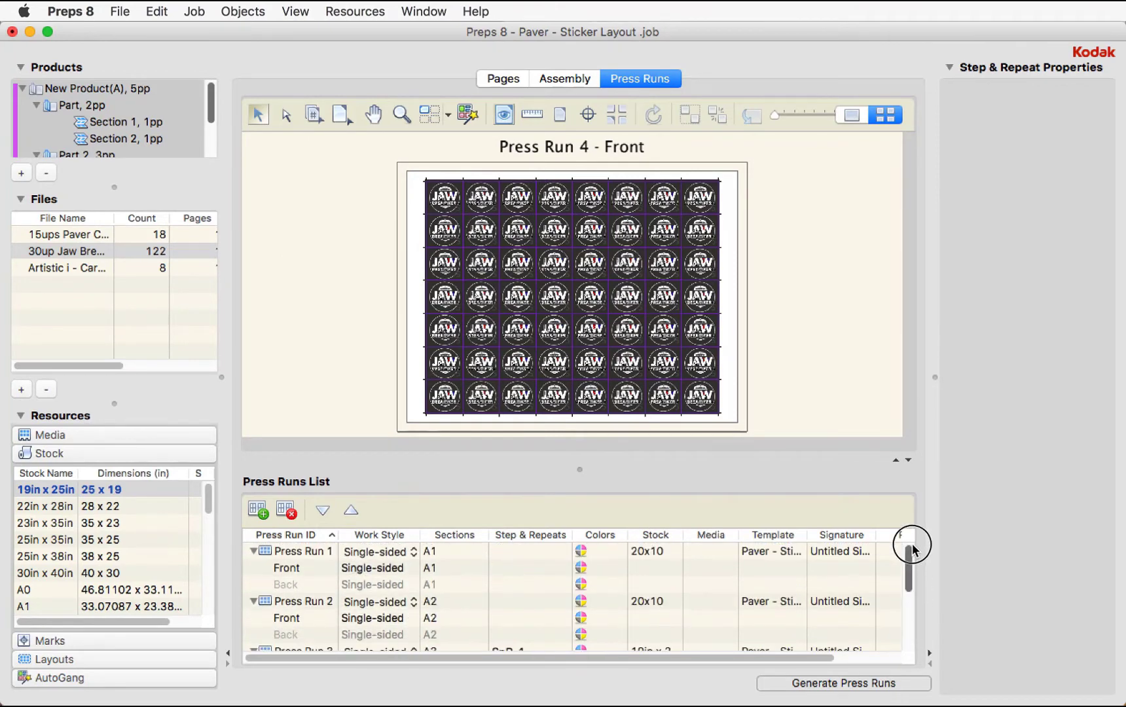
click(371, 551)
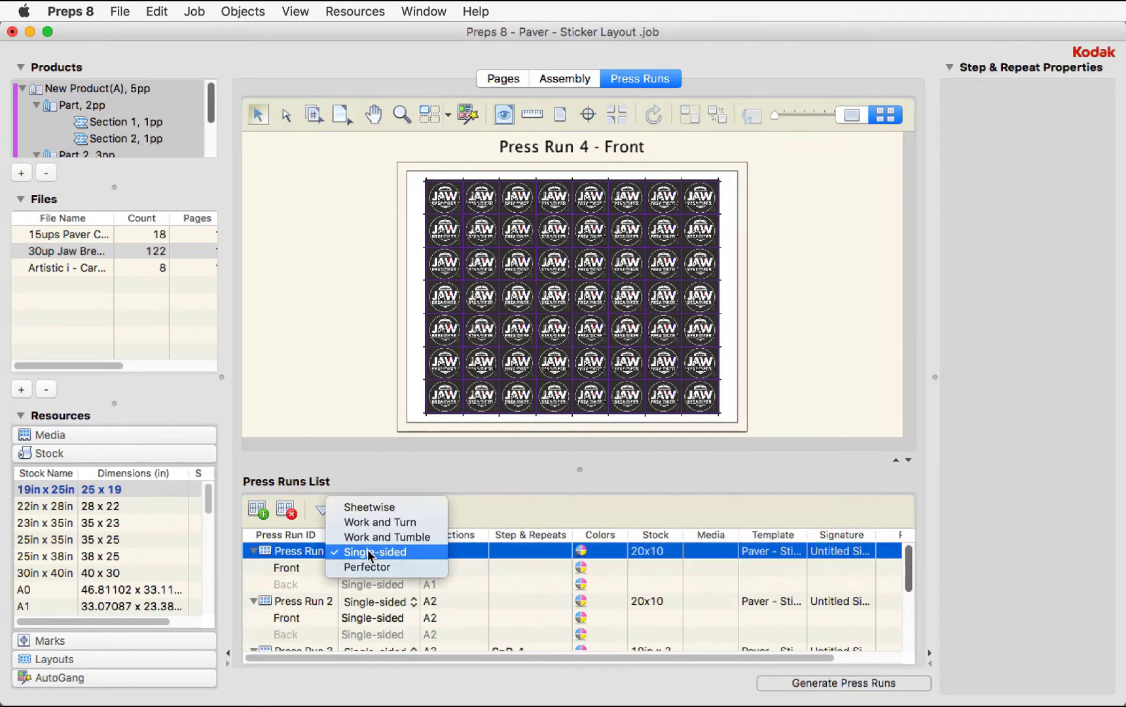
click(288, 560)
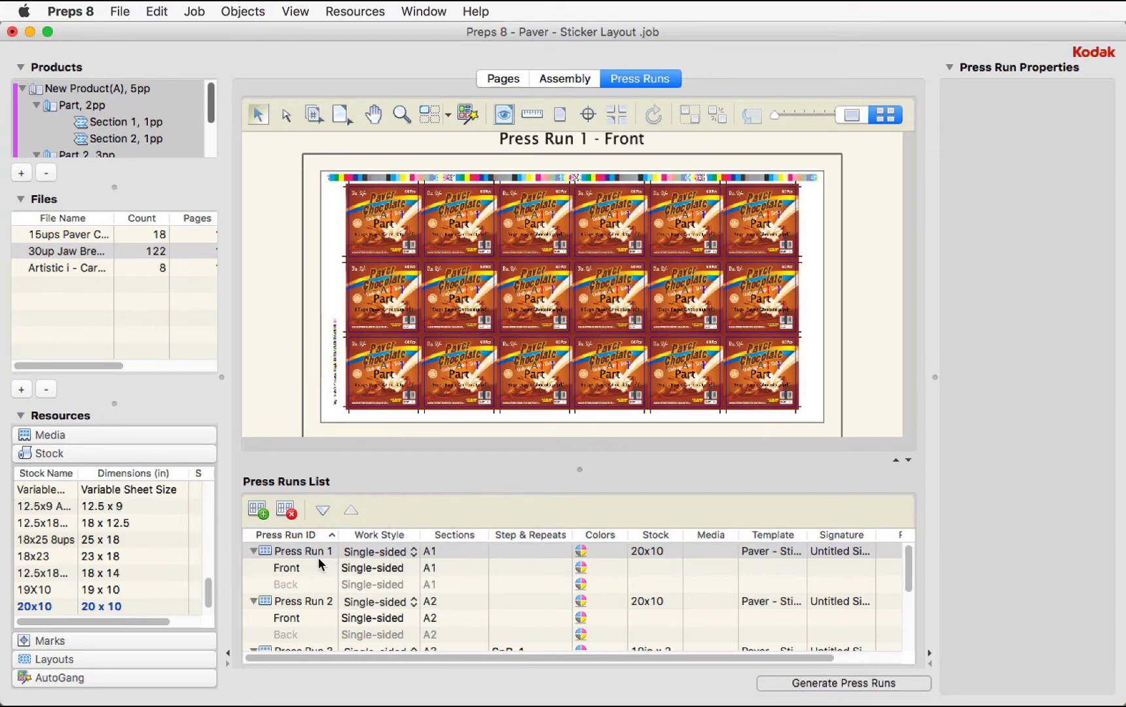
click(311, 609)
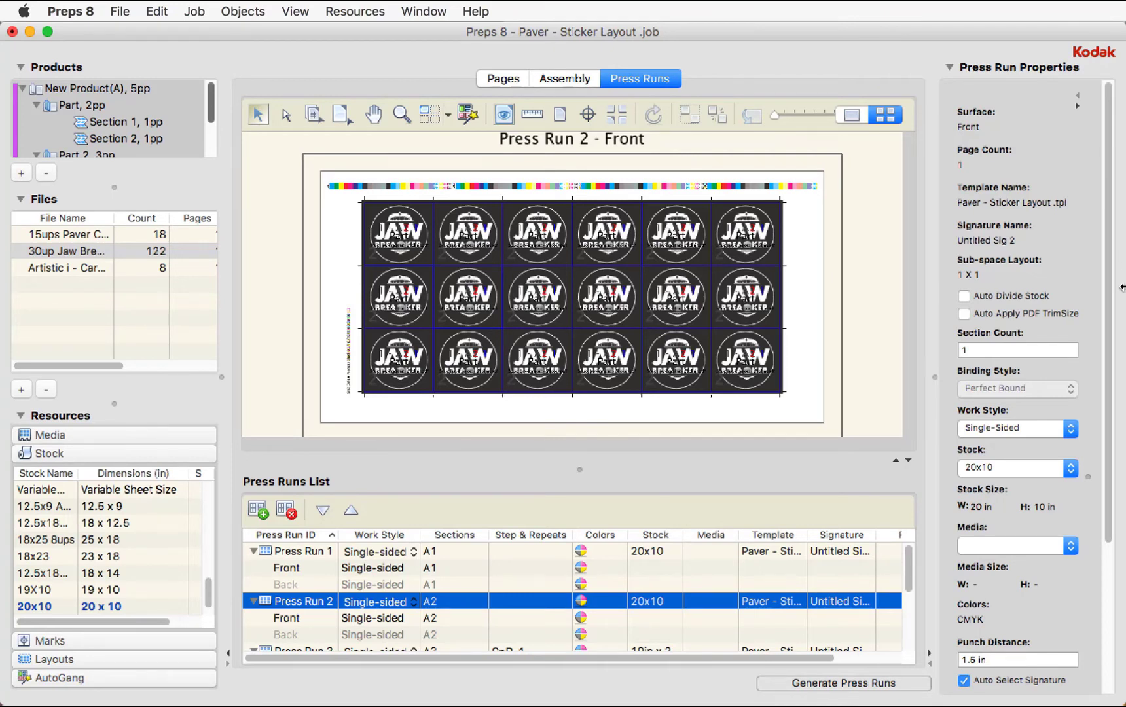
drag(910, 569, 910, 595)
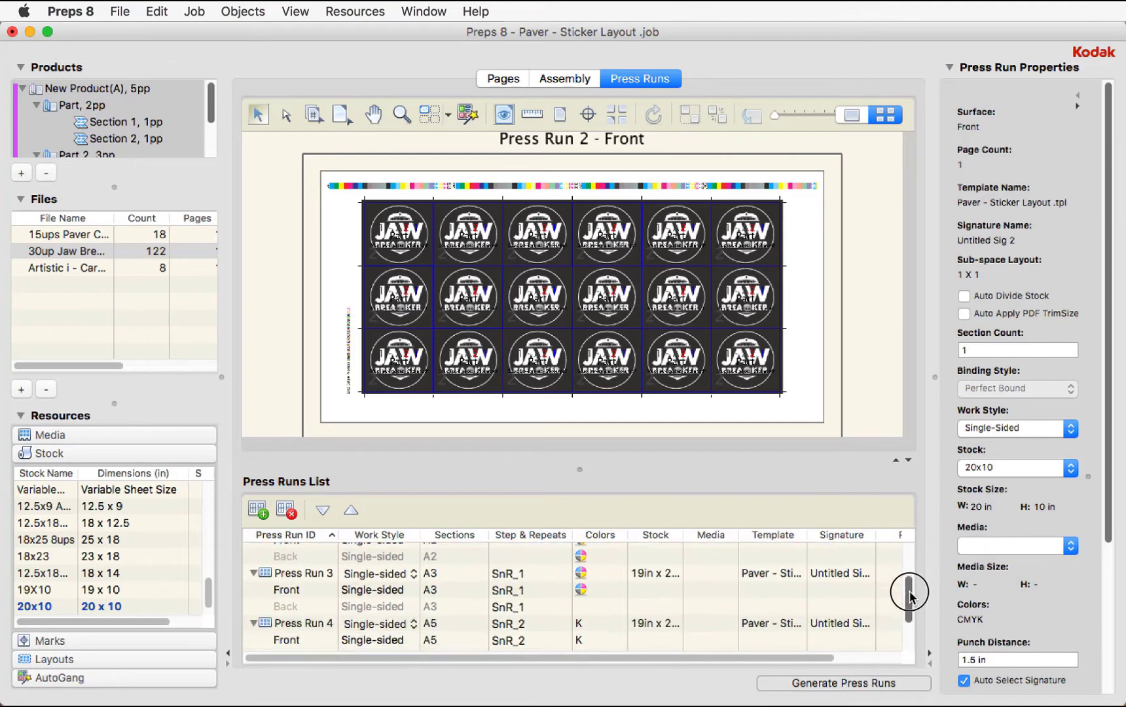
Step: Move the Artistic i block on Press Run 3 to about 0.5 in from the sheet's left edge and 0.8 in from the top
click(288, 573)
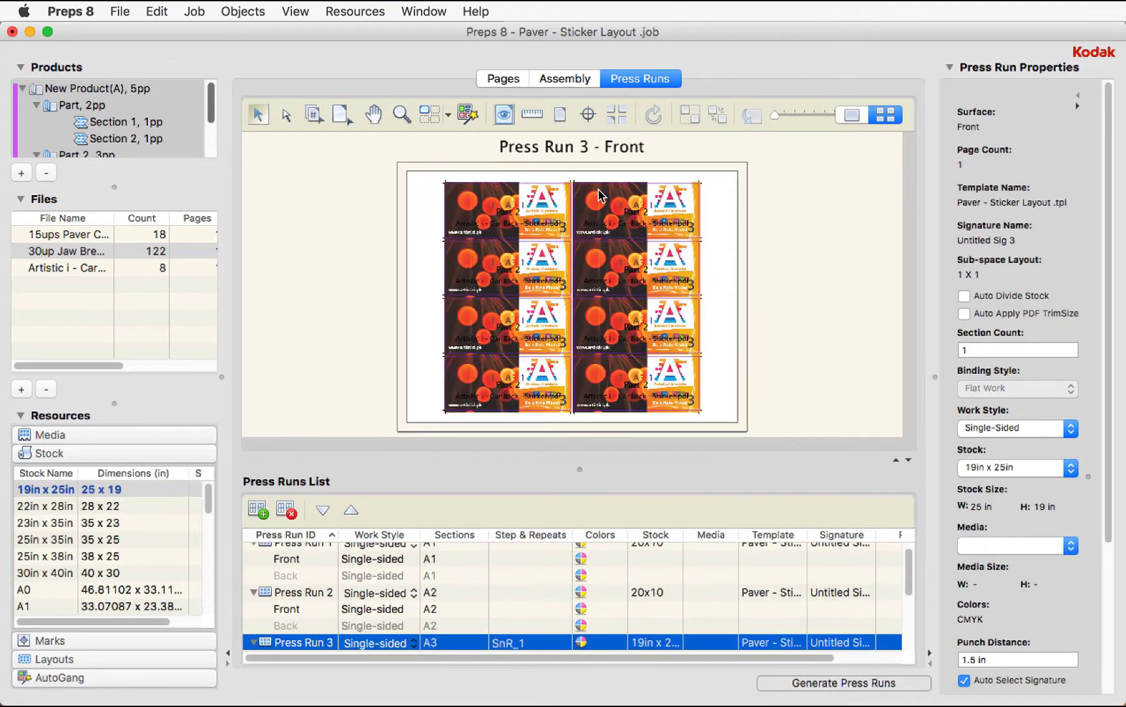
click(721, 247)
click(623, 219)
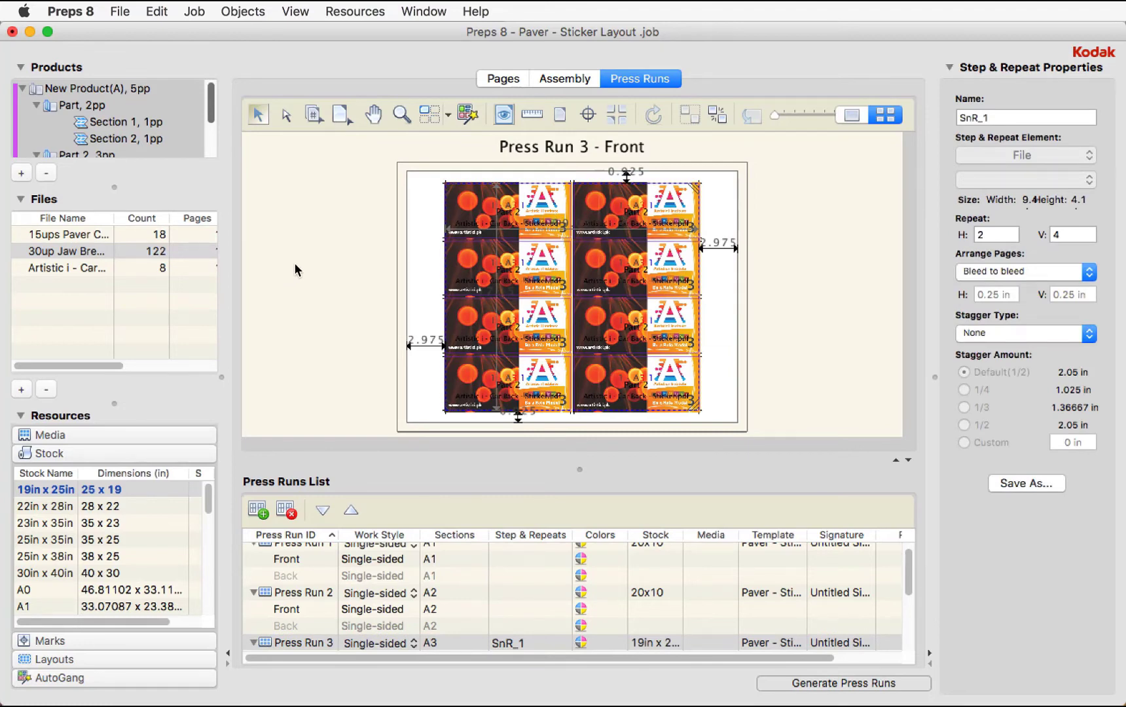
drag(492, 222, 461, 220)
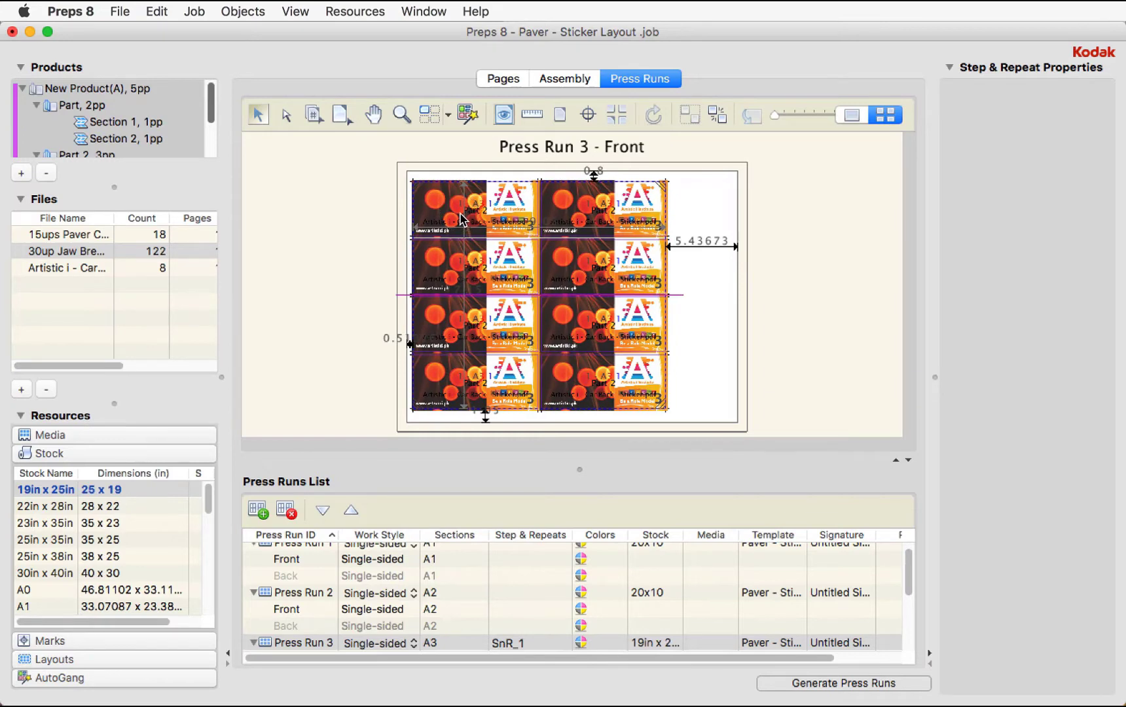
click(296, 249)
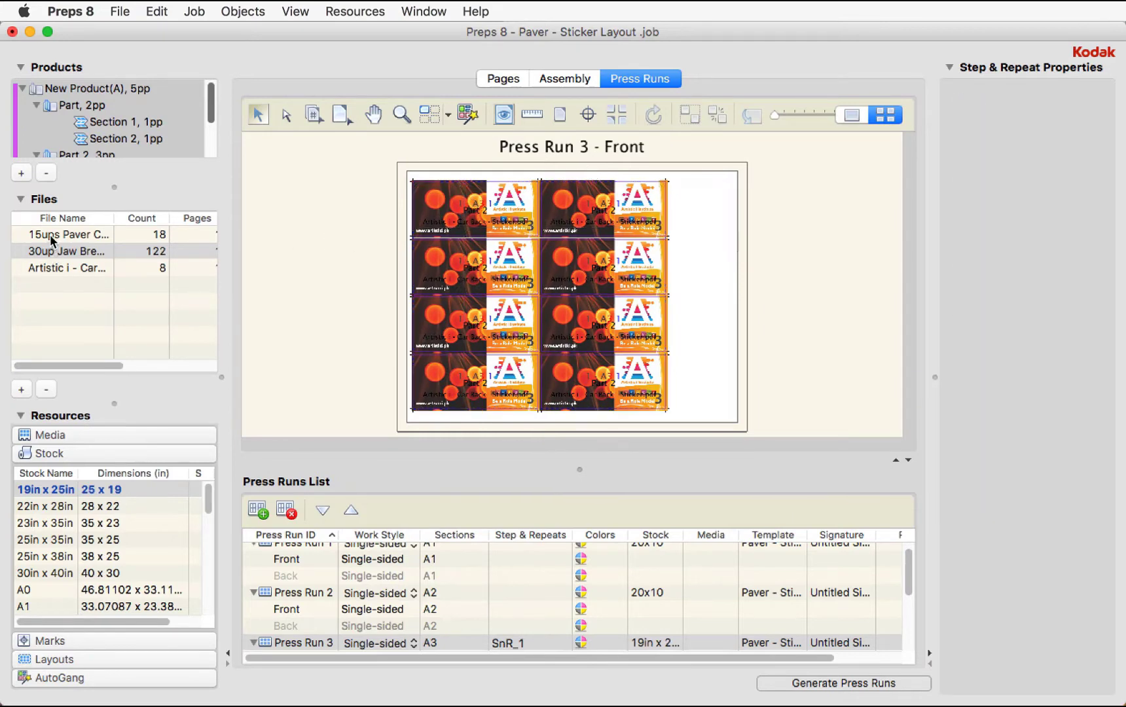
Step: Place the Paver Chocolate sticker beside the Artistic i block on Press Run 3 and step and repeat it one across by six down
drag(51, 240, 707, 397)
click(430, 114)
click(255, 118)
click(290, 234)
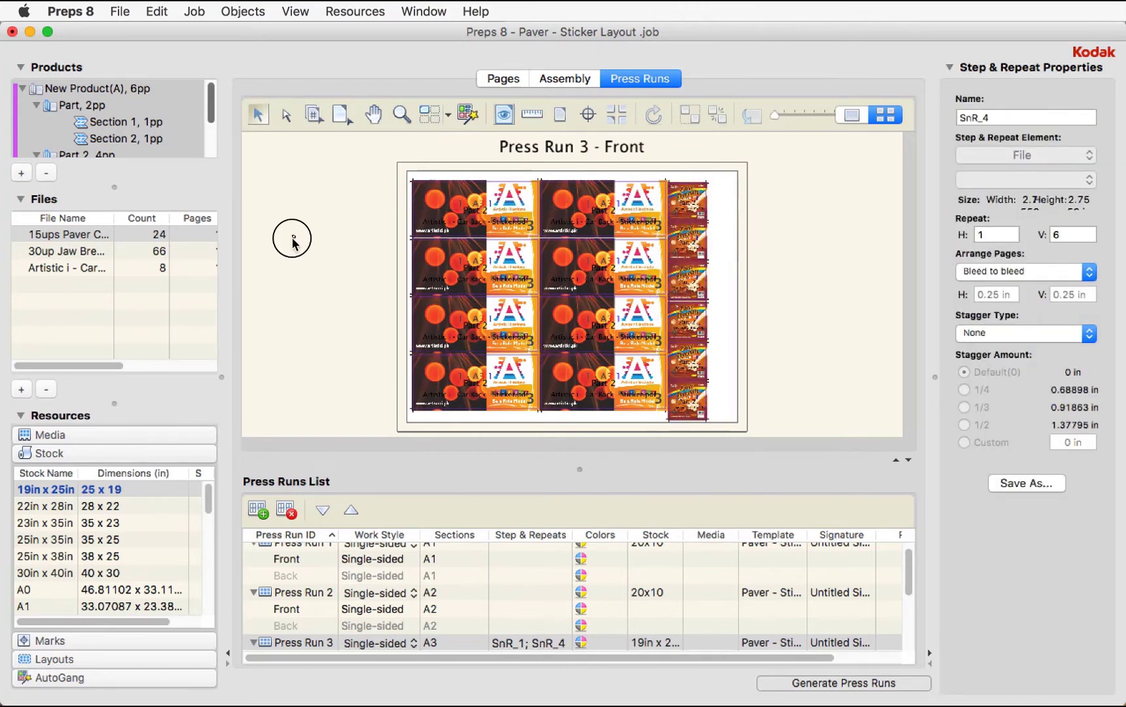
Step: Set the Paver Chocolate column apart from the Artistic i block, about 0.61 in from the top, and shift both until the left margin is about 1.05 in
drag(696, 225, 712, 211)
click(666, 237)
key(Right)
key(Right)
key(Right)
key(Right)
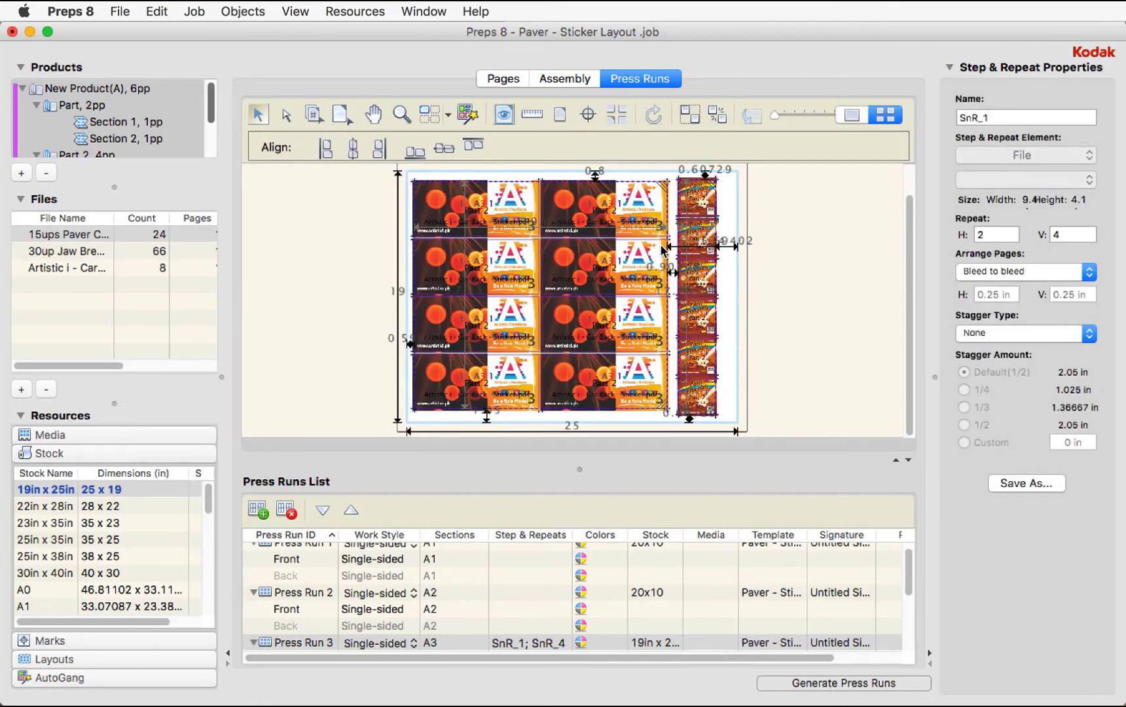
key(Right)
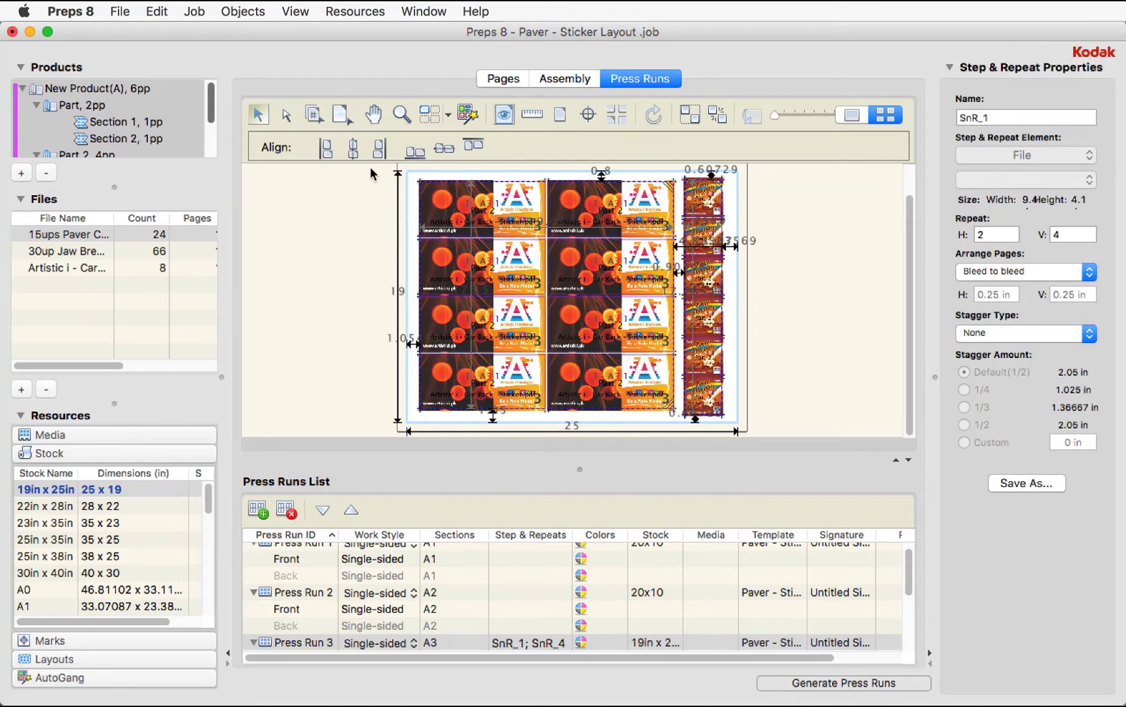
click(322, 245)
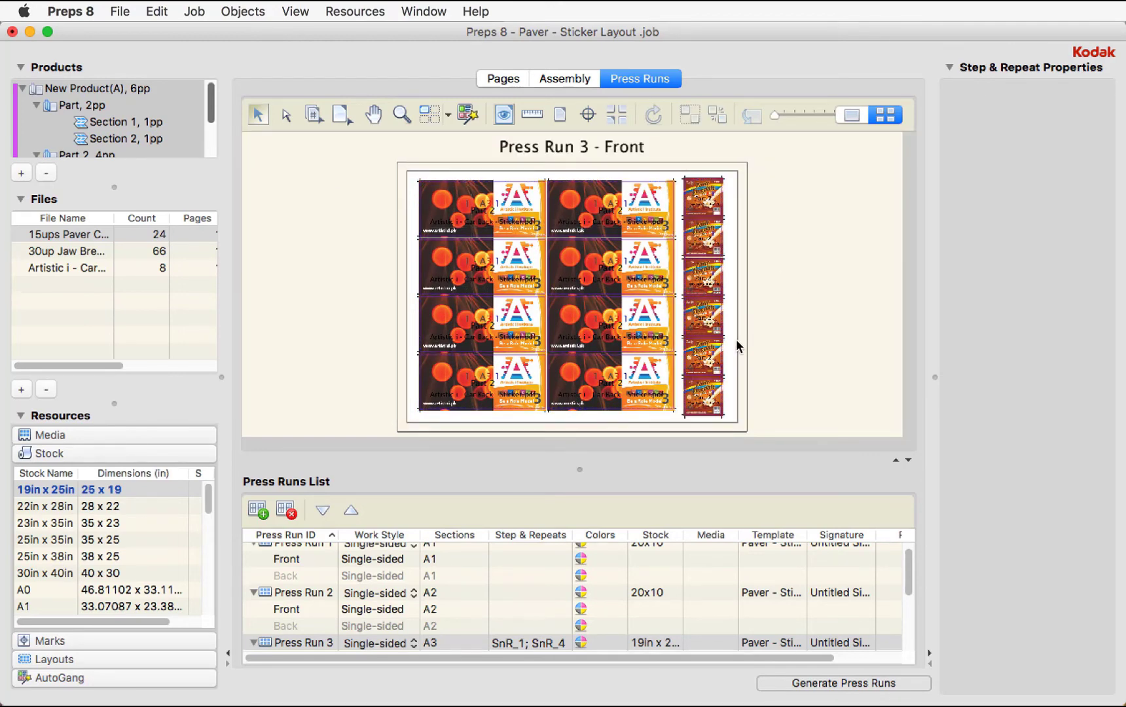
Step: Open Press Run 5 and ungroup its Jaw Breaker step-and-repeat block into individual stickers
click(912, 608)
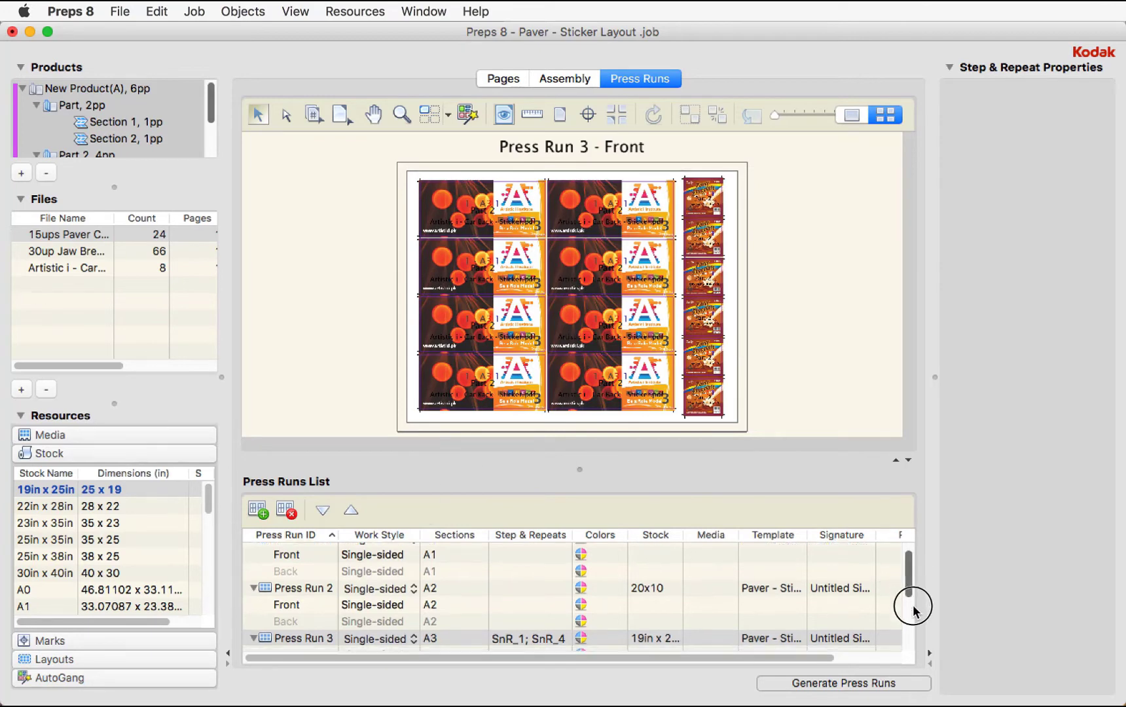
scroll(765, 632, down, 5)
click(377, 614)
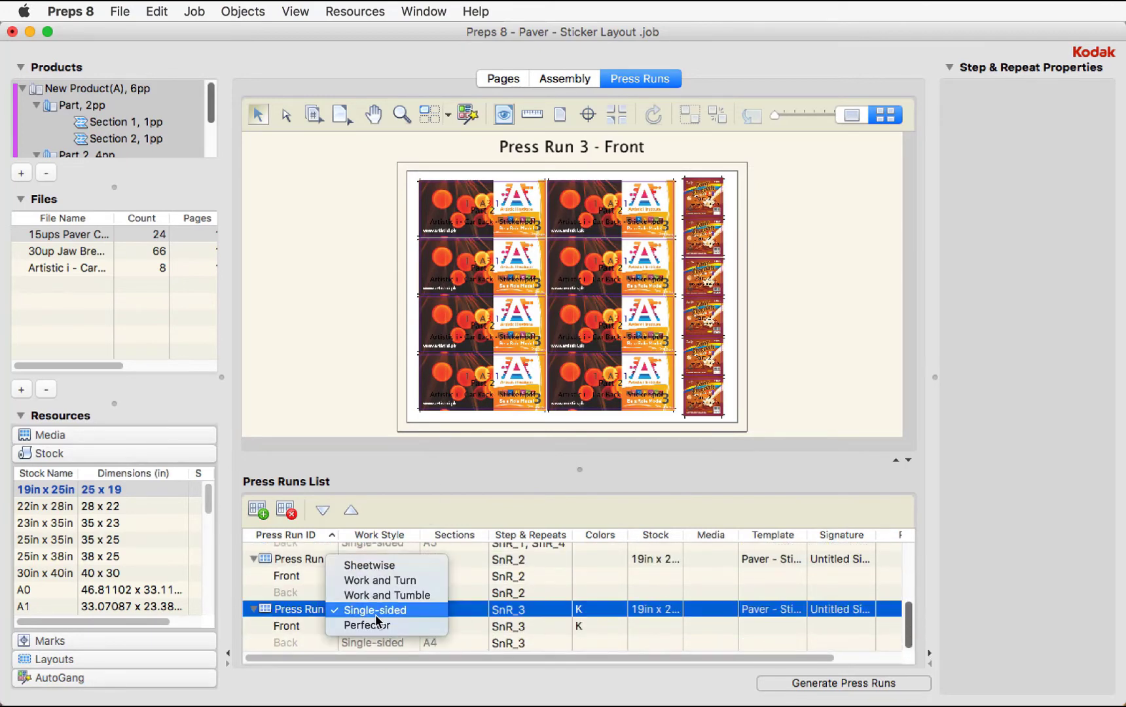
click(292, 609)
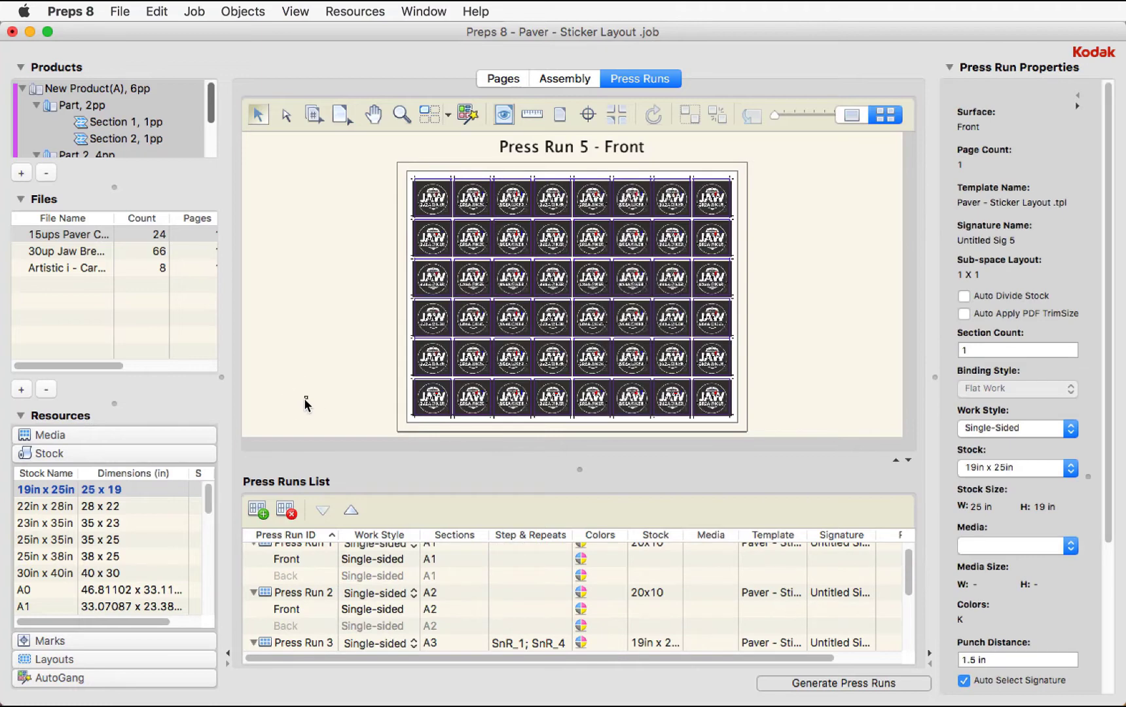
click(414, 392)
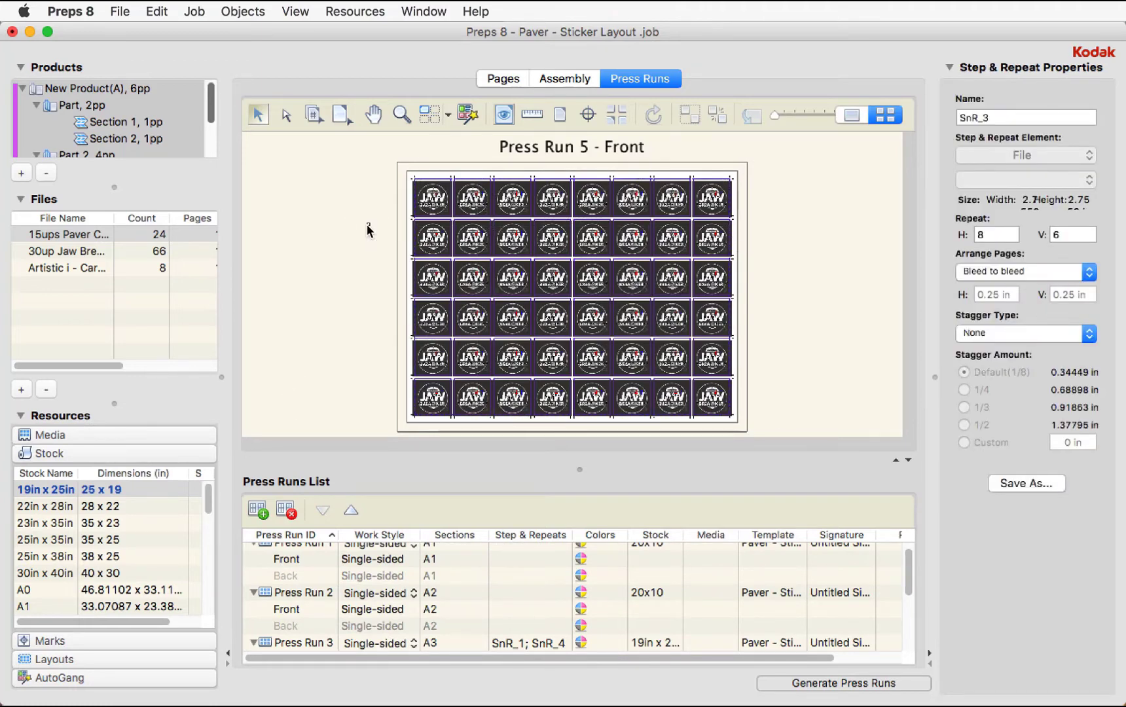
click(353, 264)
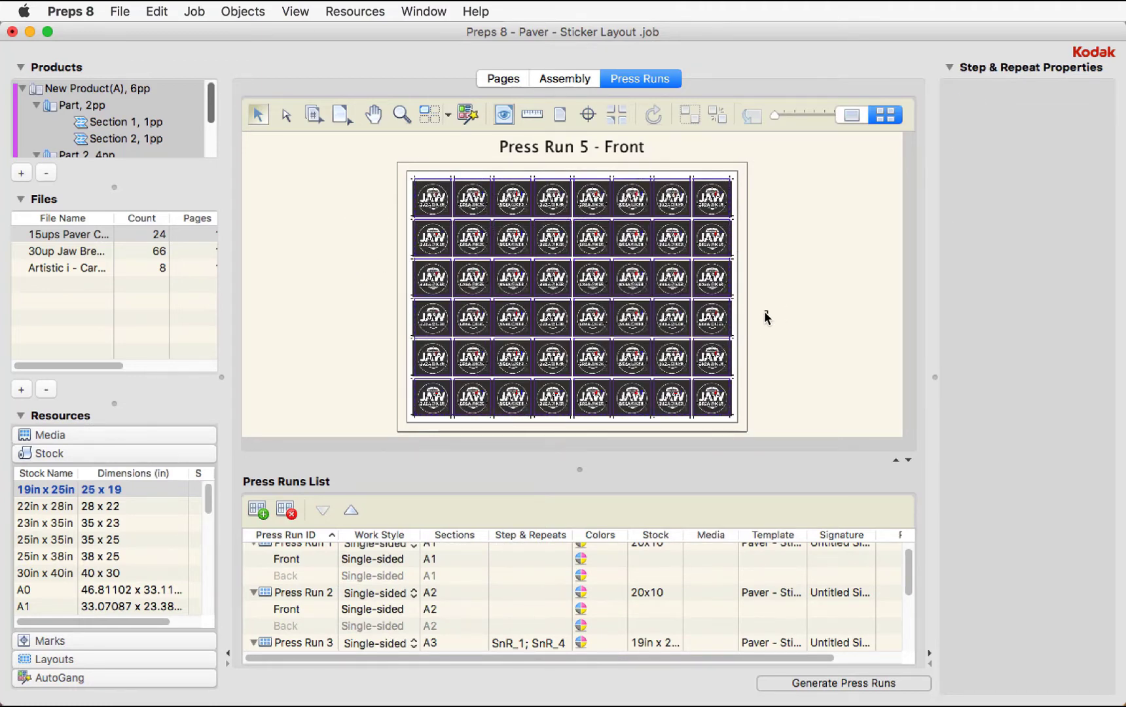
click(650, 249)
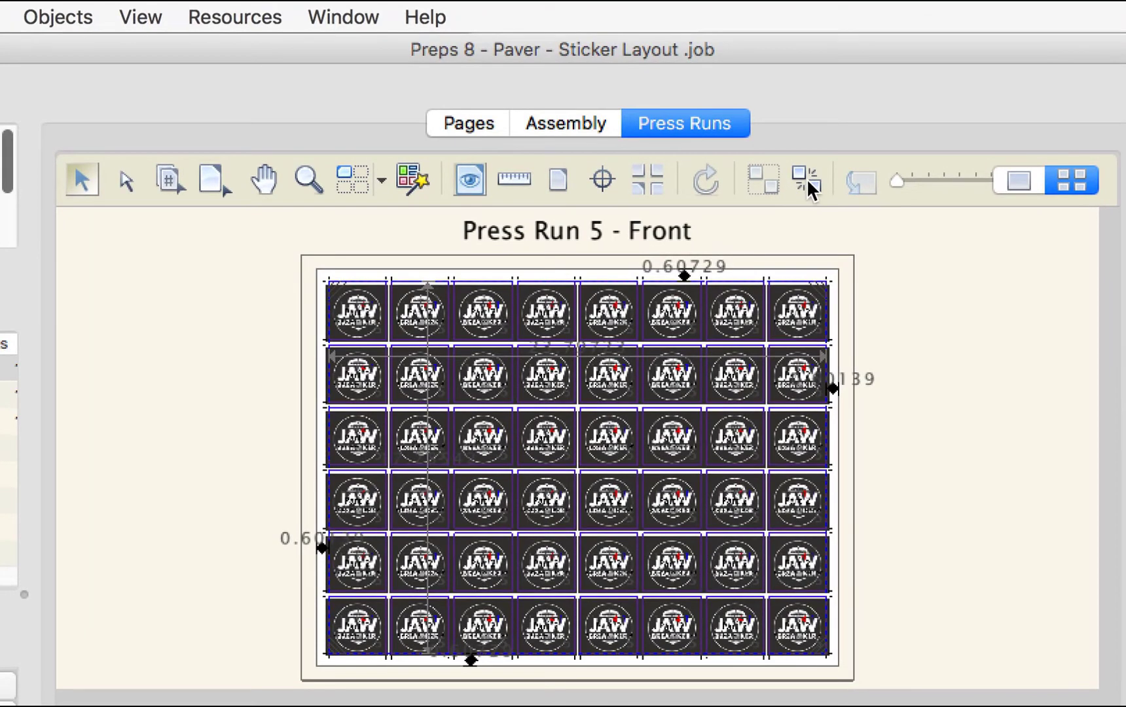
click(809, 186)
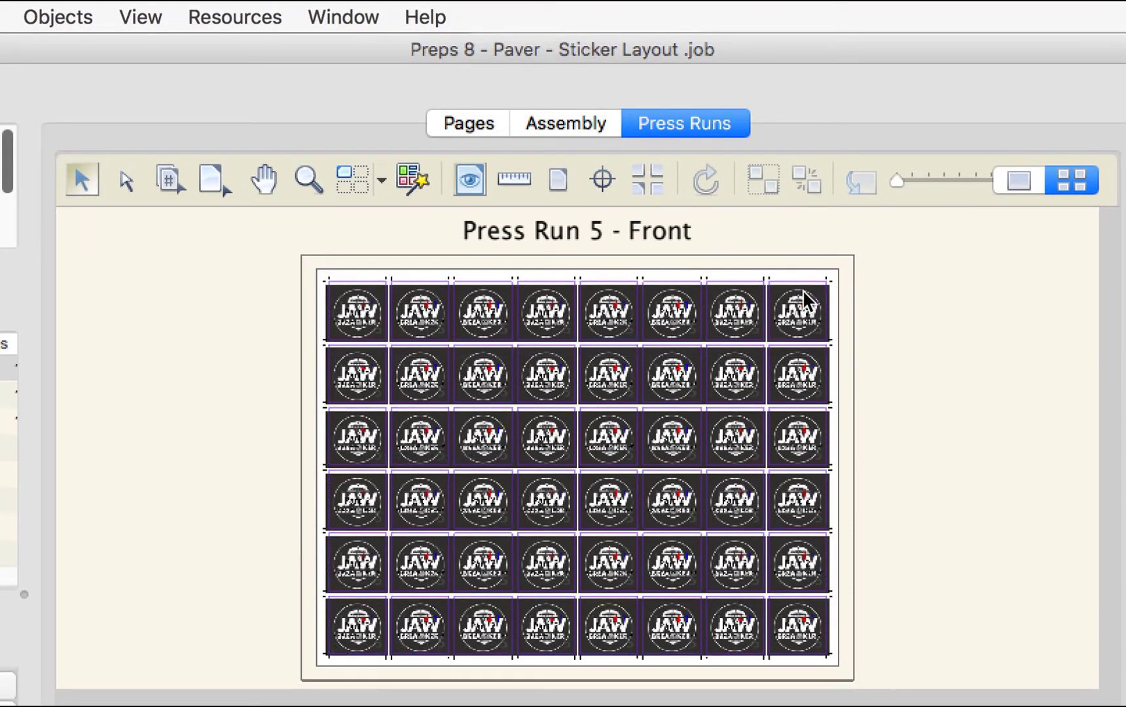
click(772, 320)
click(885, 322)
Step: Rotate the right four columns of Jaw Breaker stickers on Press Run 5 by 180 degrees
drag(283, 327, 551, 668)
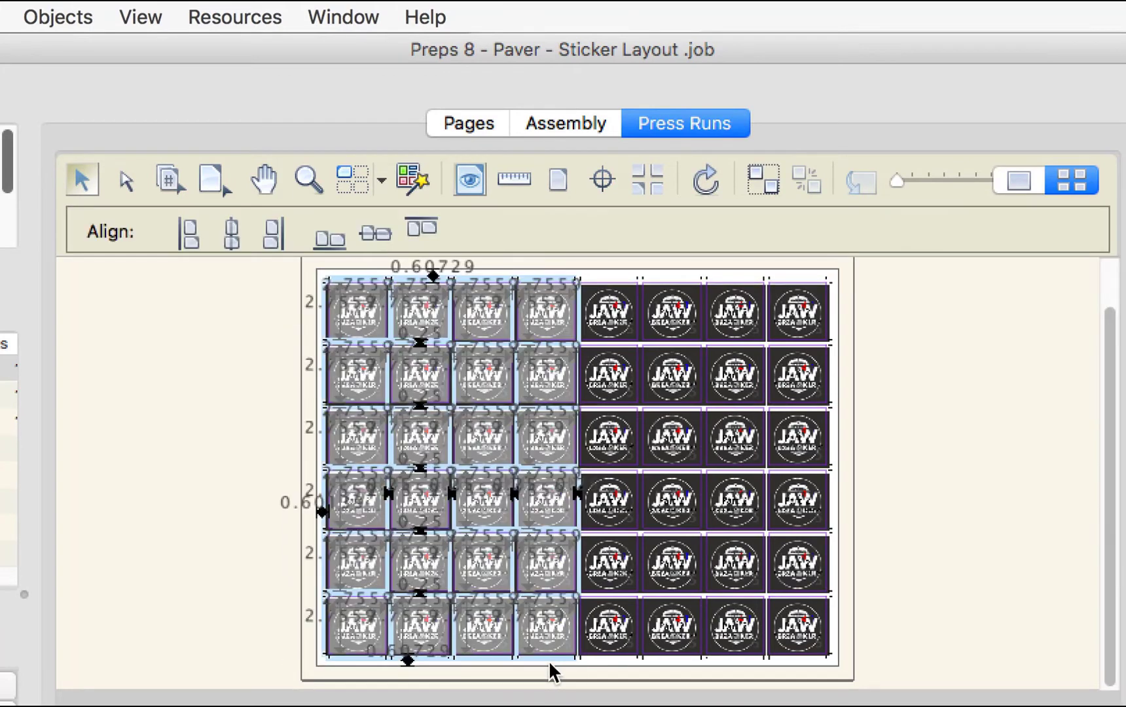
drag(870, 312, 612, 662)
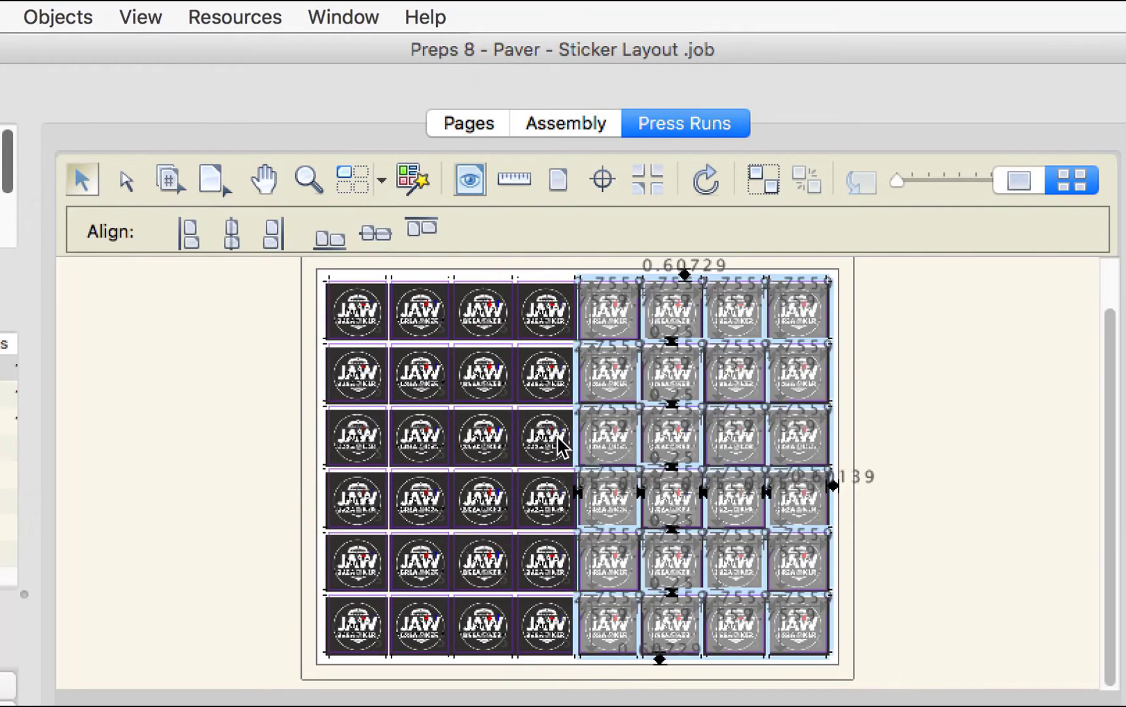
click(706, 185)
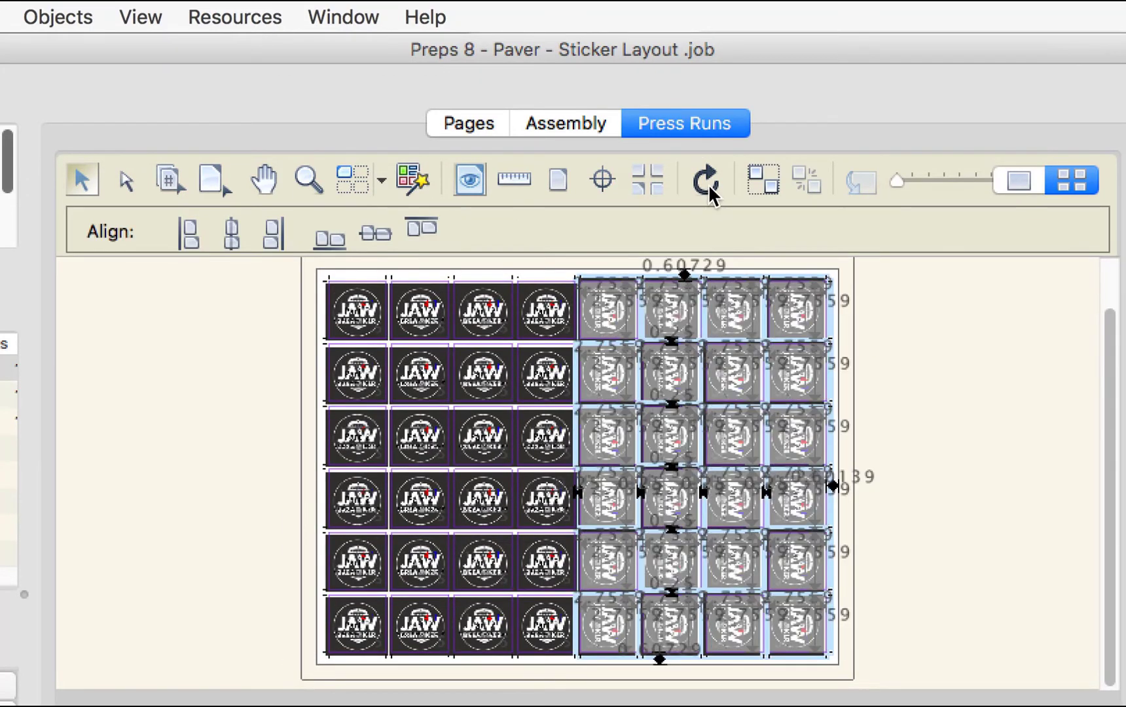
click(706, 184)
click(939, 392)
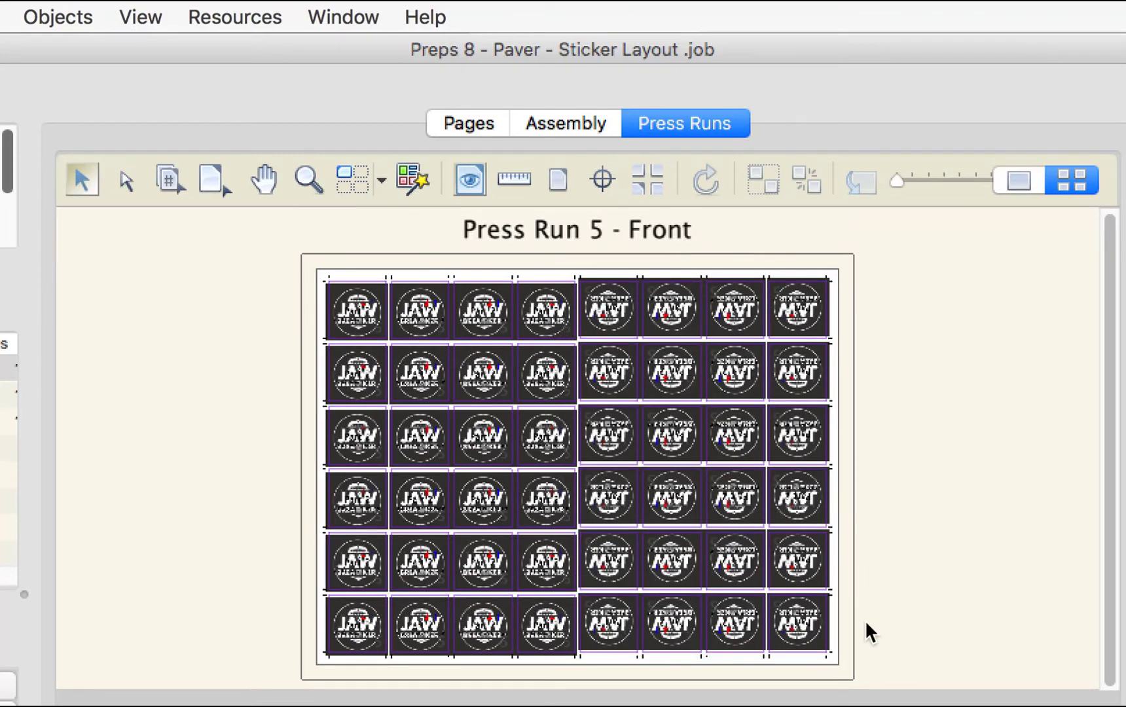
Step: Shift the four rotated columns on Press Run 5 slightly to the right and delete the outermost rotated column
drag(868, 634, 609, 311)
click(906, 392)
drag(892, 293, 806, 666)
key(Delete)
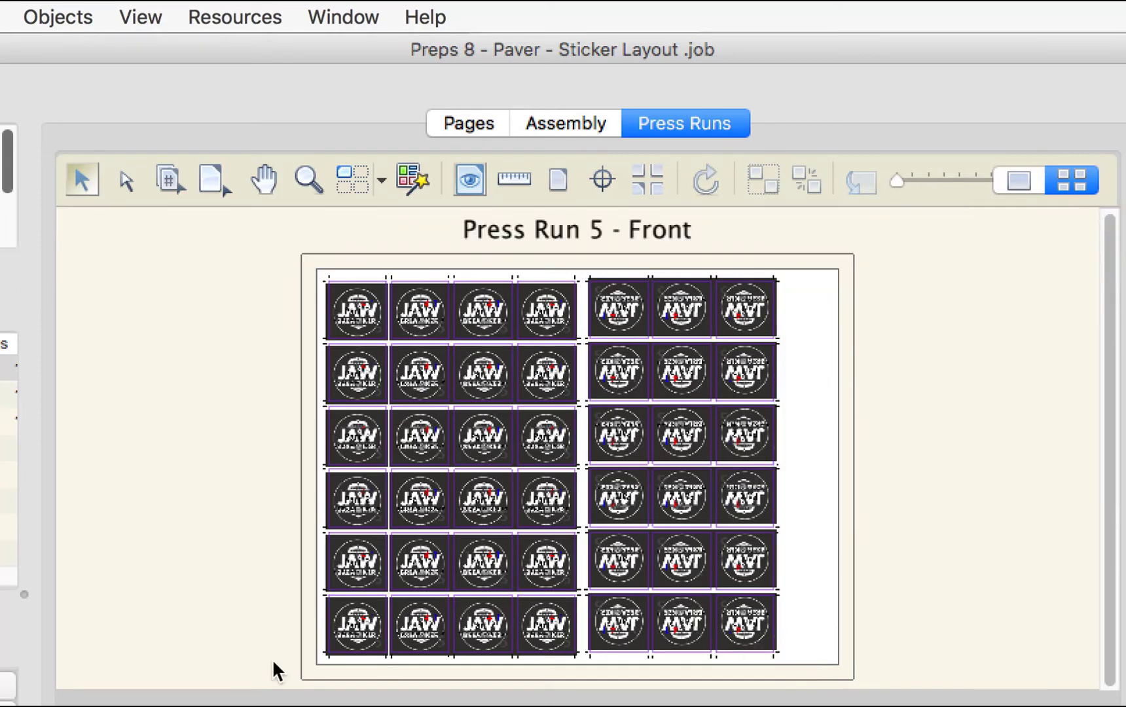
Step: Delete the bottom row of stickers on Press Run 5 and move the remaining five rows toward the sheet's center
drag(252, 650, 291, 301)
key(Delete)
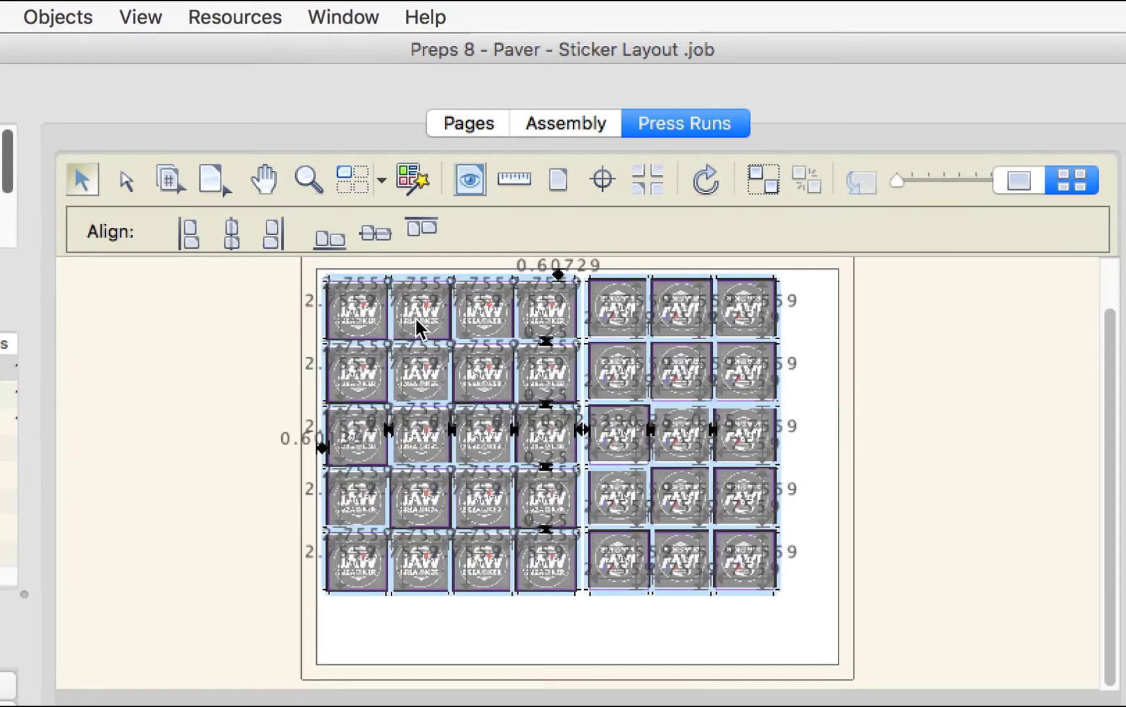
drag(415, 326, 433, 344)
click(183, 389)
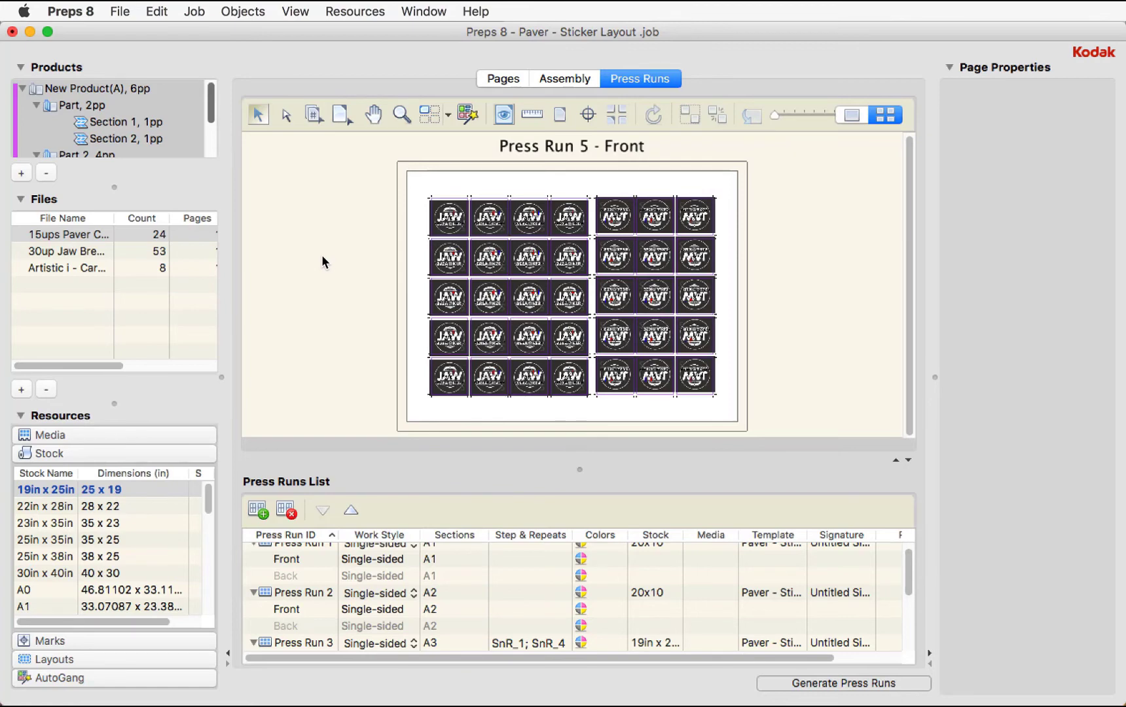
Step: Print the press runs to PDF as "Paver - Sticker Layout .pdf" in the 06 Step & Repeat folder, then save the job
key(Up)
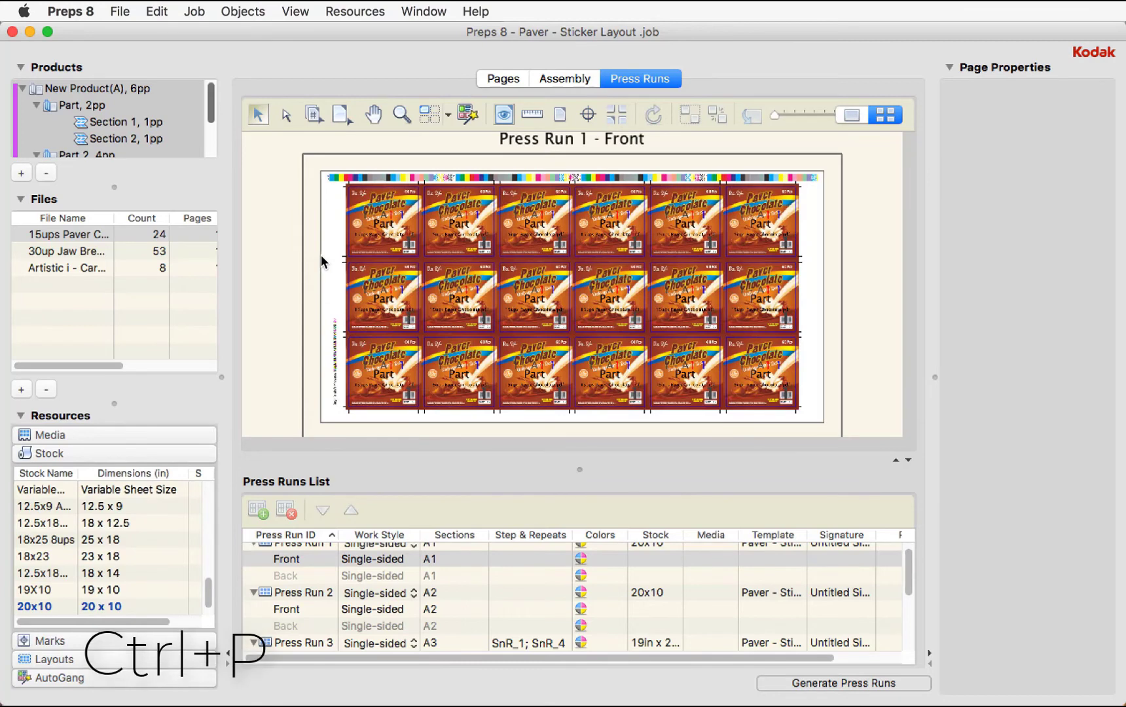
key(ctrl+p)
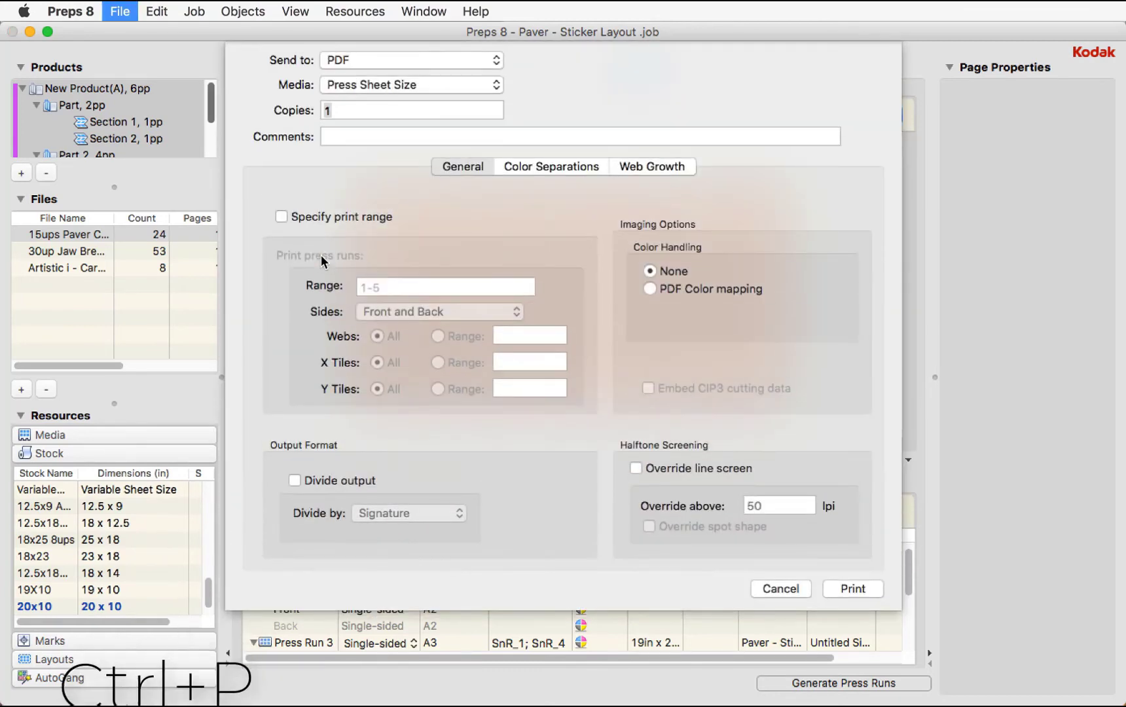
click(853, 588)
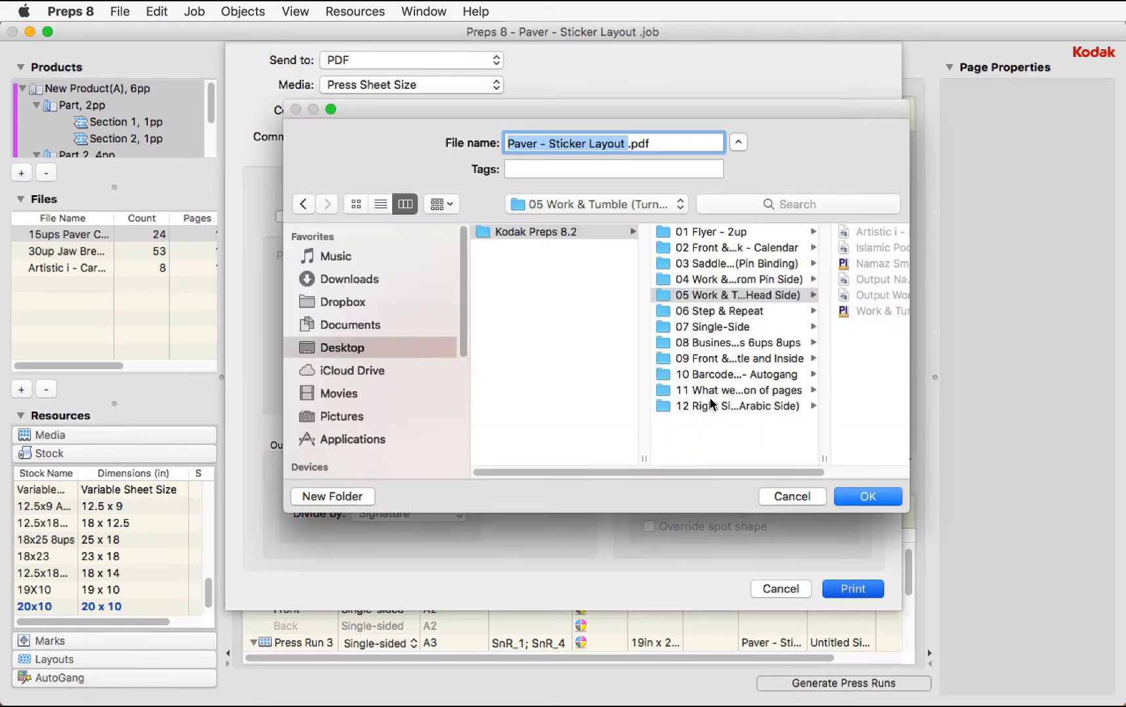
click(718, 313)
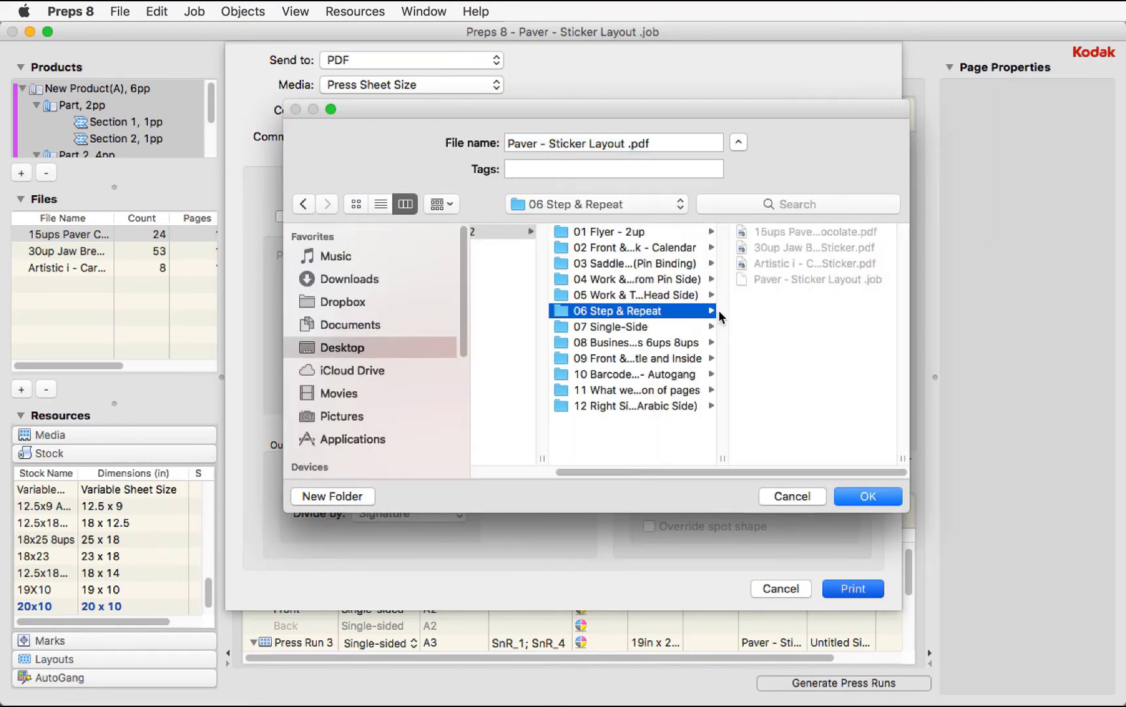
click(855, 496)
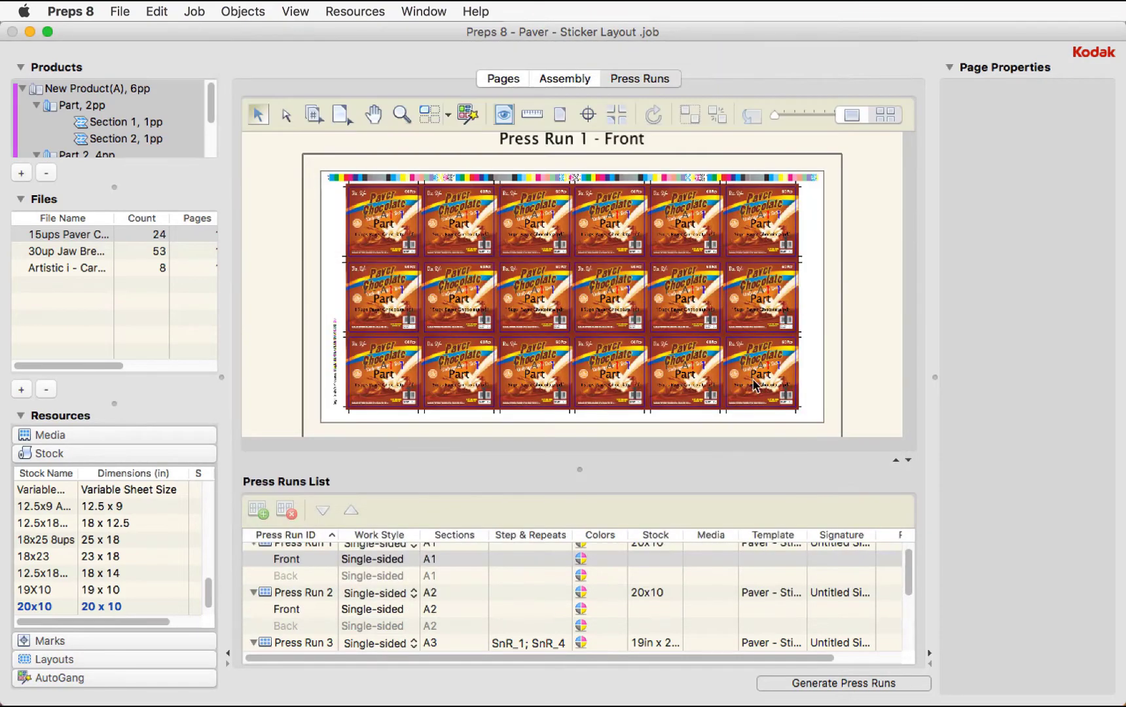
key(super+s)
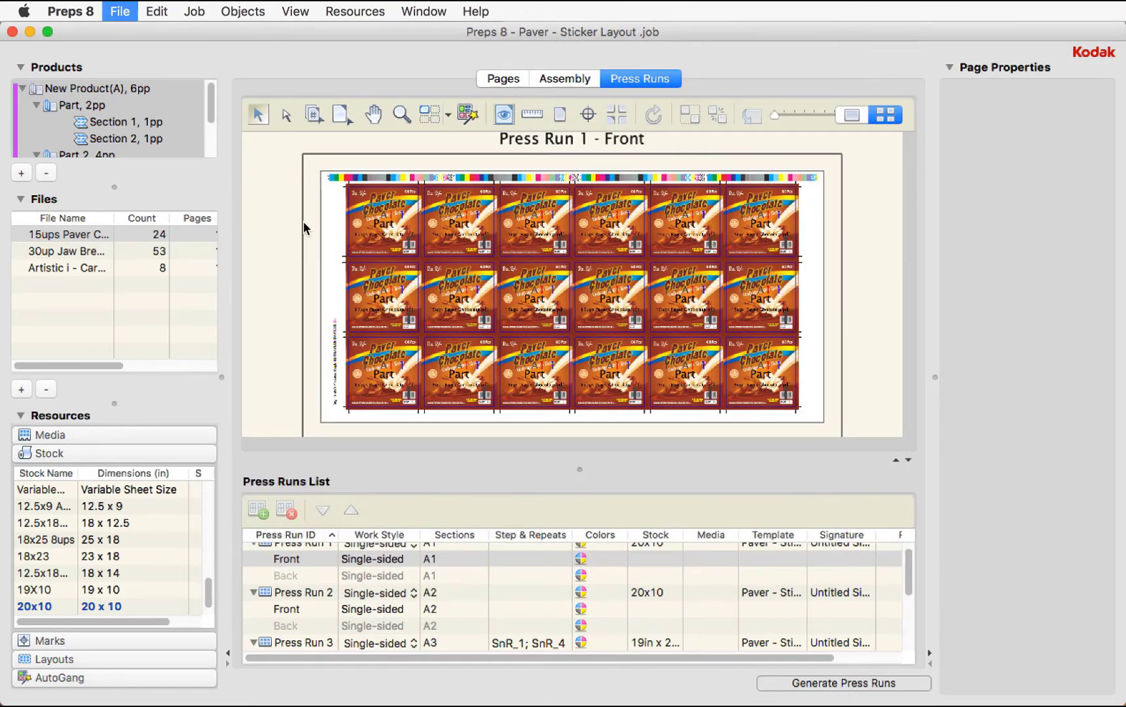
Step: Close the job and, in Finder's 06 Step & Repeat folder, rename the output PDF as "Output Paver - Sticker Layout .pdf"
key(super+w)
click(319, 225)
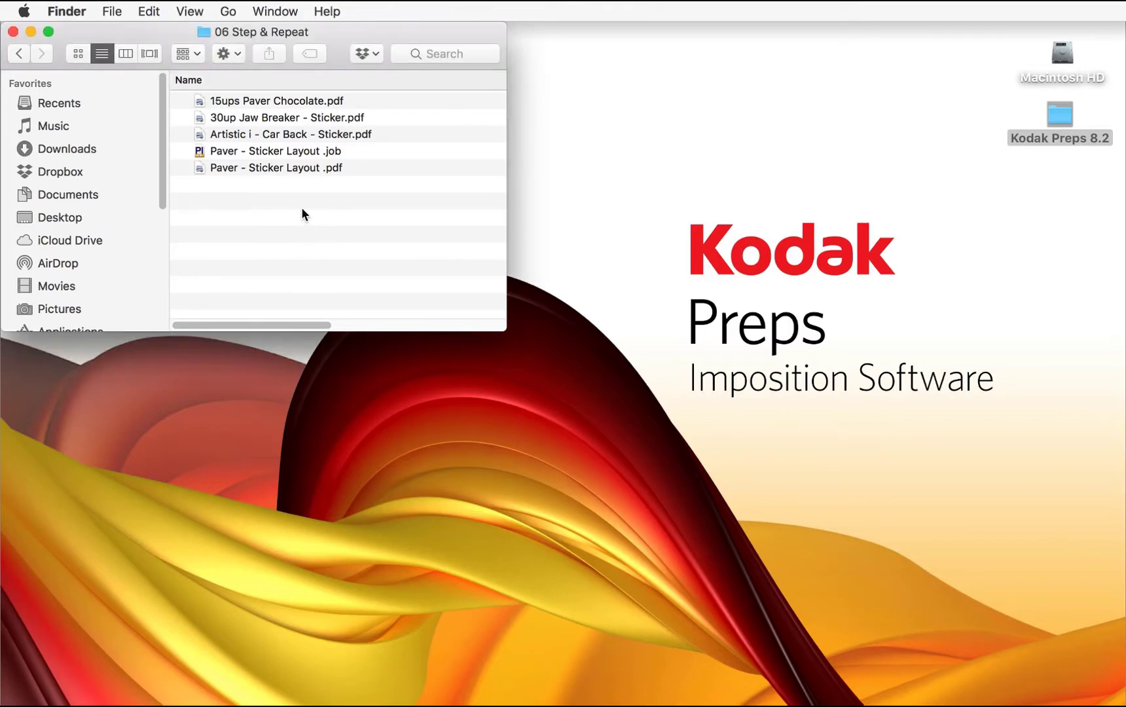
key(Down)
key(Down)
key(Down)
key(Down)
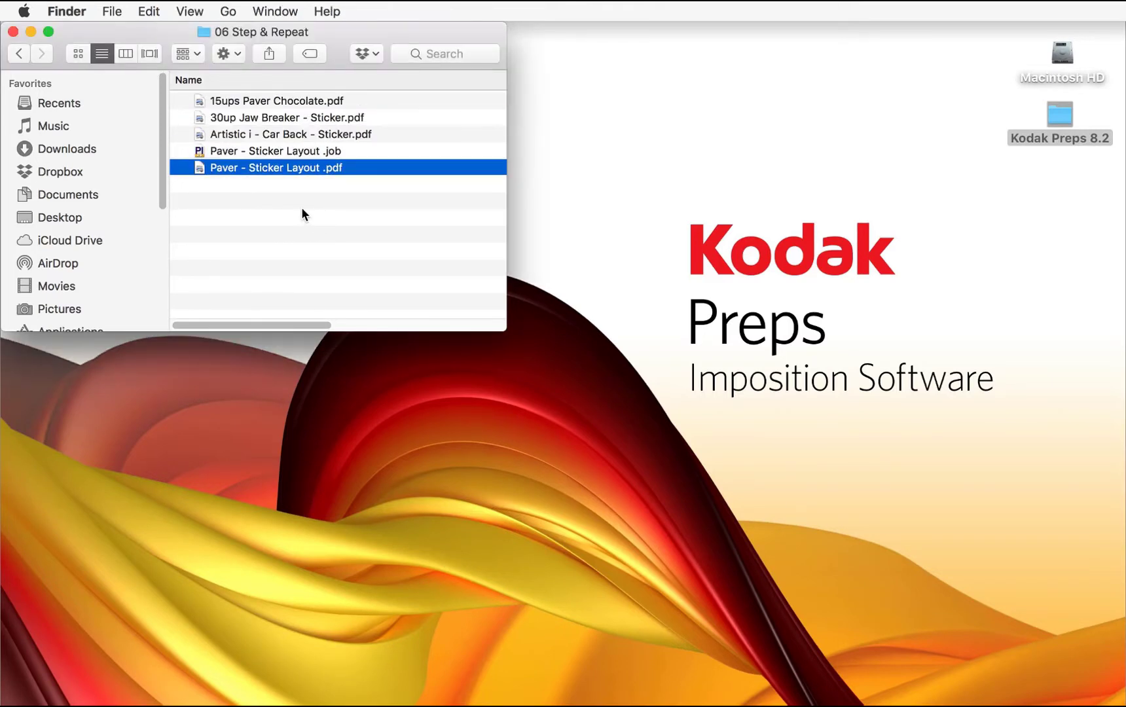
key(Return)
key(Left)
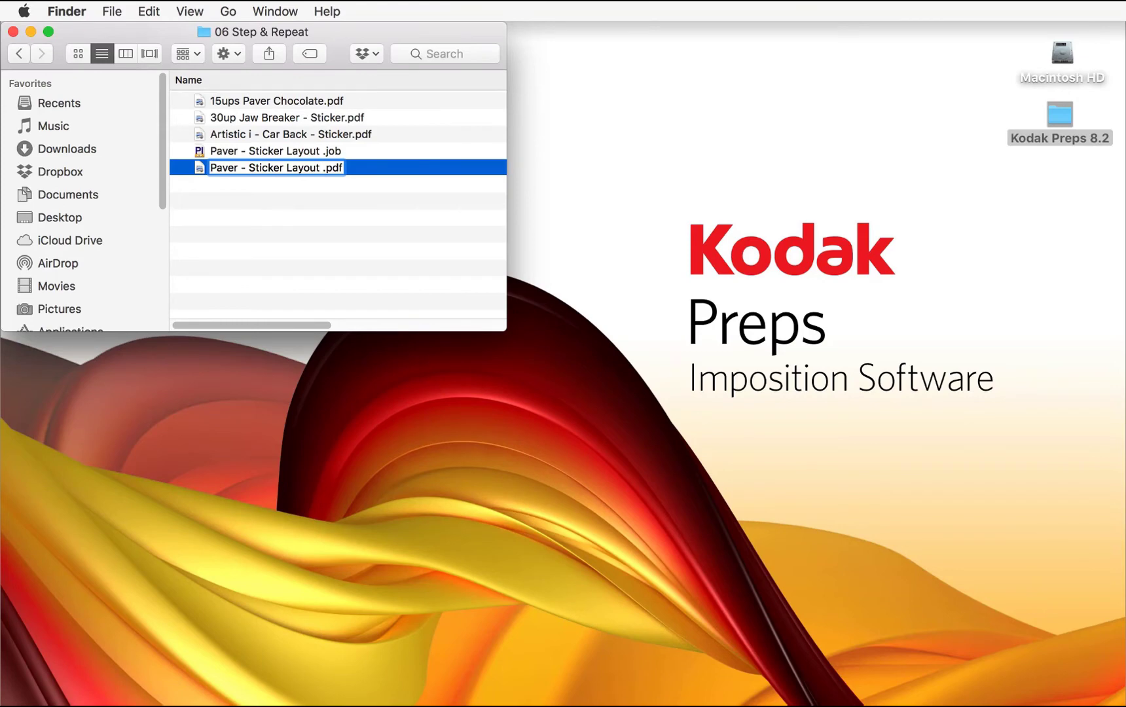
text(Output)
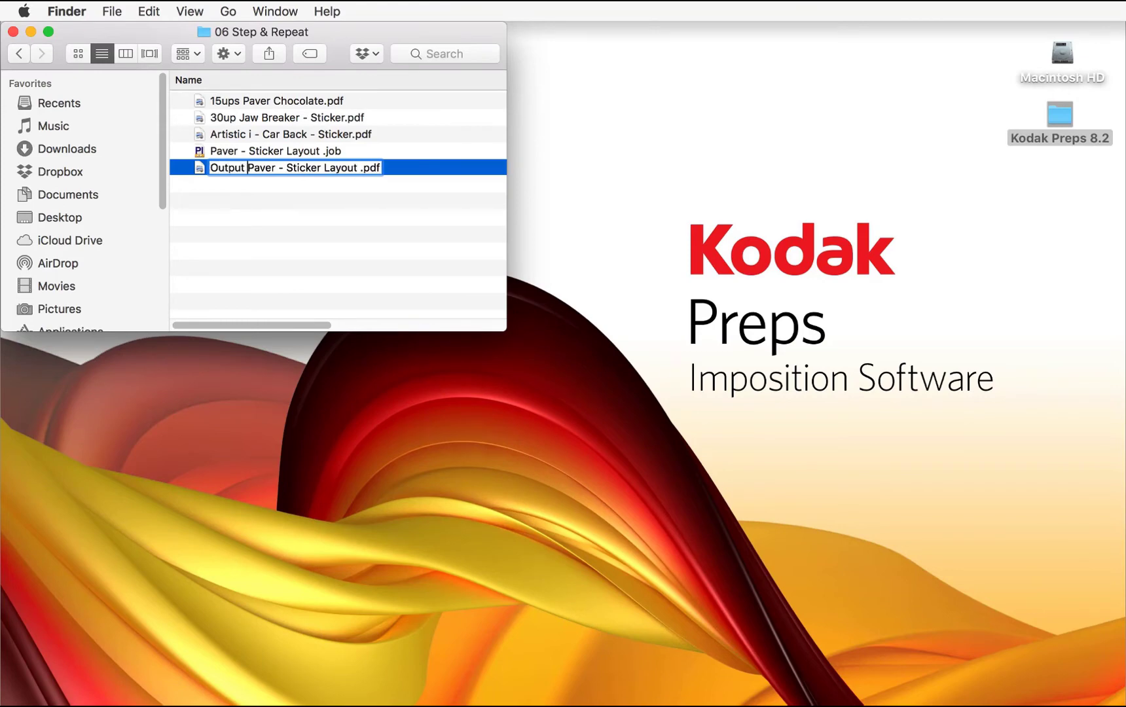
key(Return)
Step: Open the renamed PDF in Preview and look through the imposed sheets on pages 1 to 5
key(super+o)
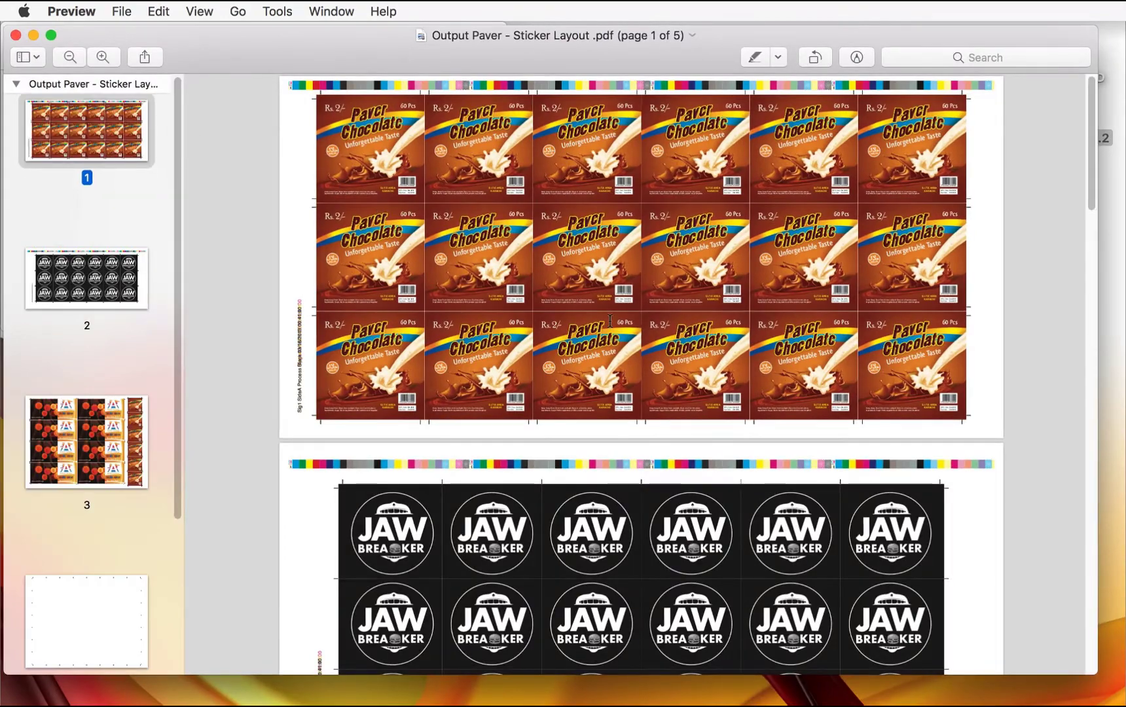
click(593, 384)
click(856, 458)
click(57, 286)
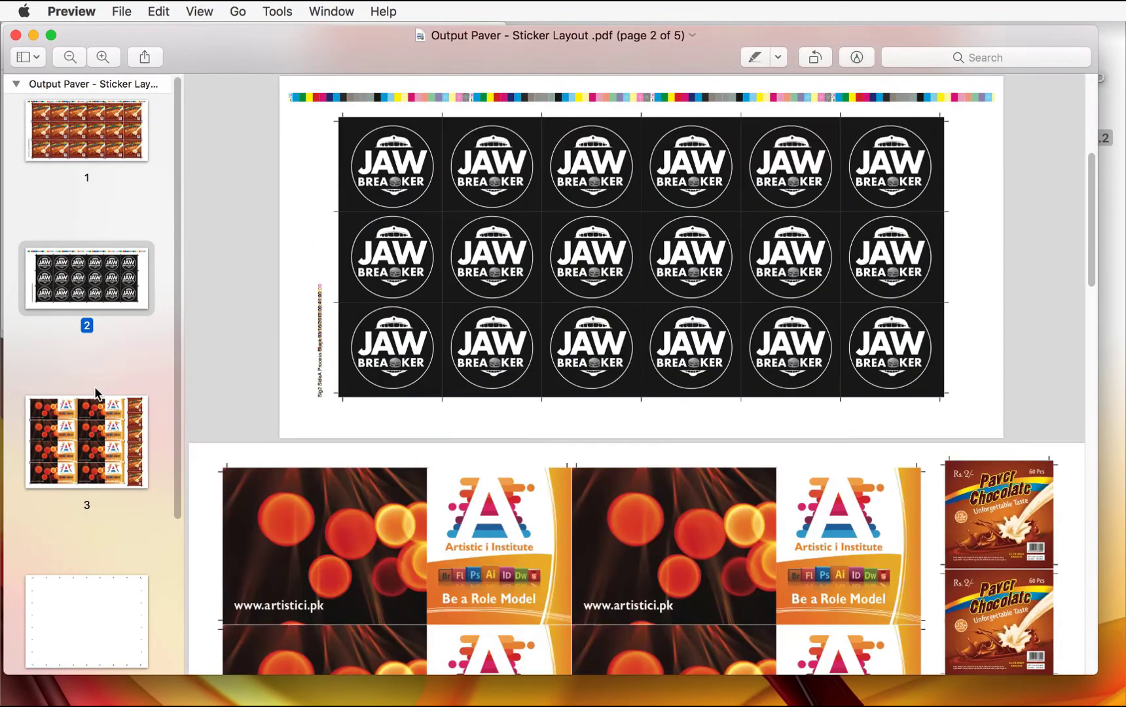
click(92, 448)
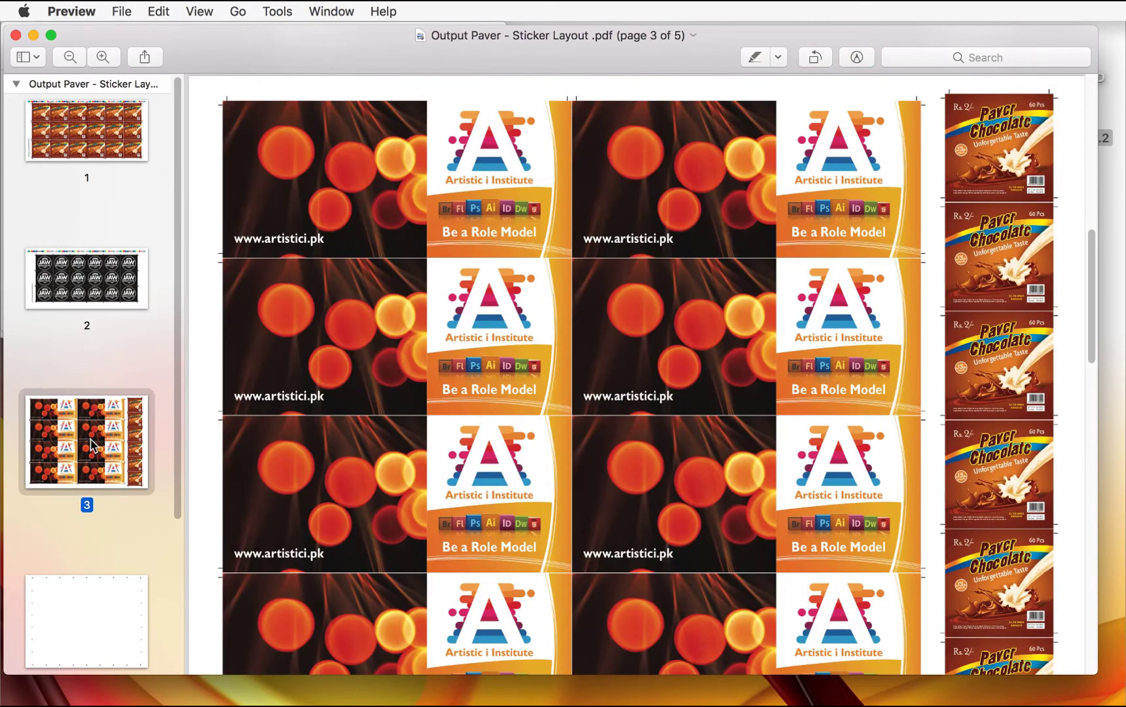
click(93, 613)
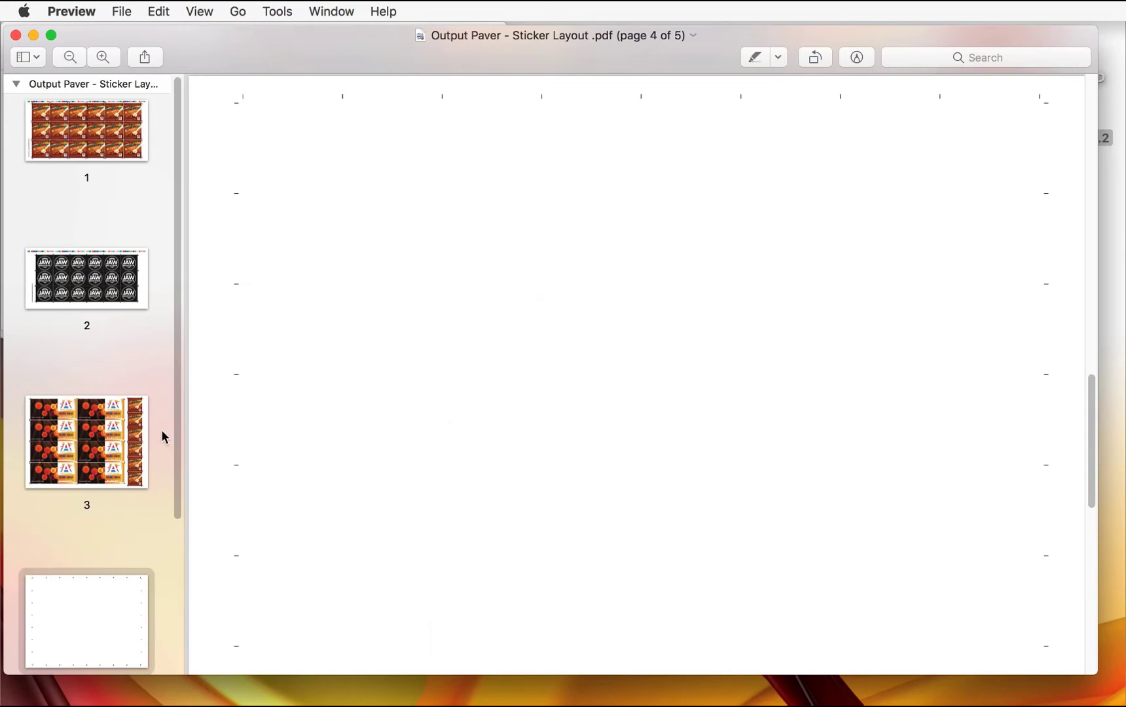
drag(177, 458, 168, 603)
click(110, 589)
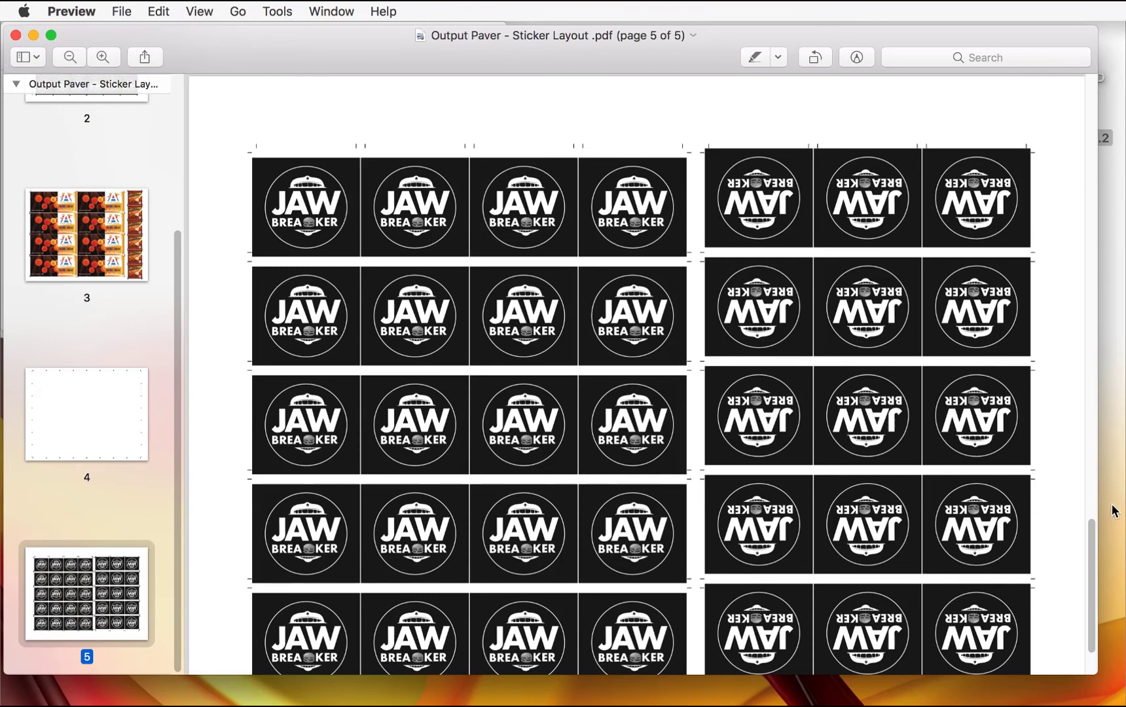
scroll(1088, 556, down, 3)
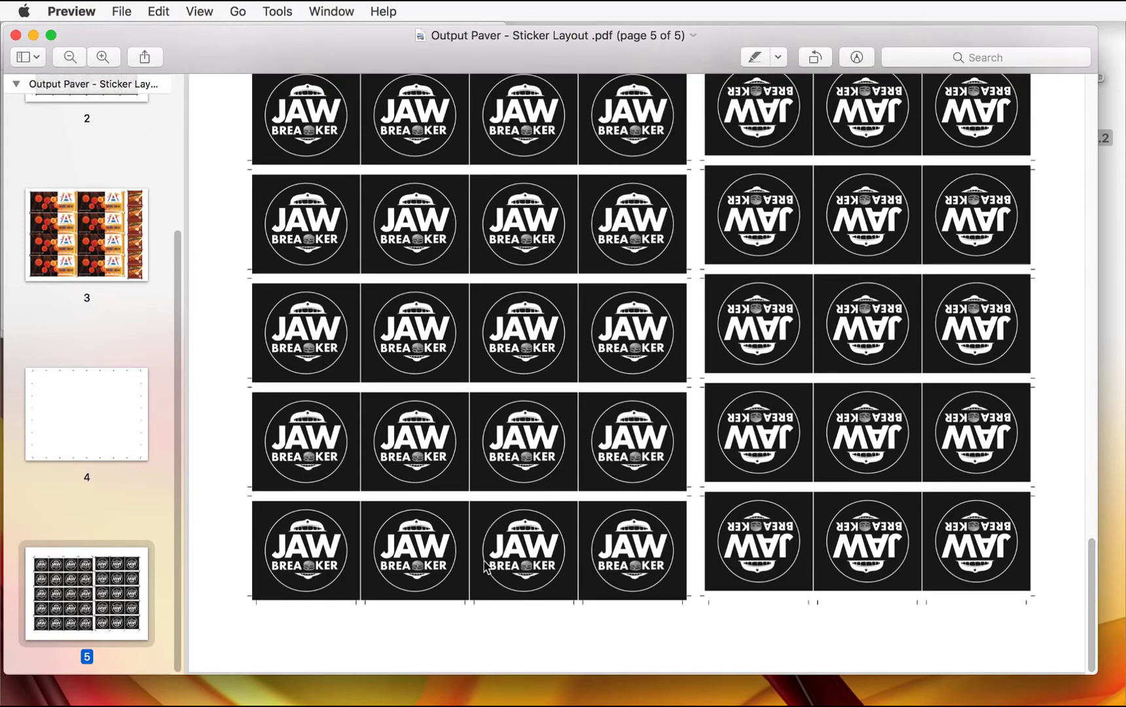
Step: Review the mixed Artistic i and Paver Chocolate sheet on page 3 again, and return to page 1
click(76, 414)
click(88, 288)
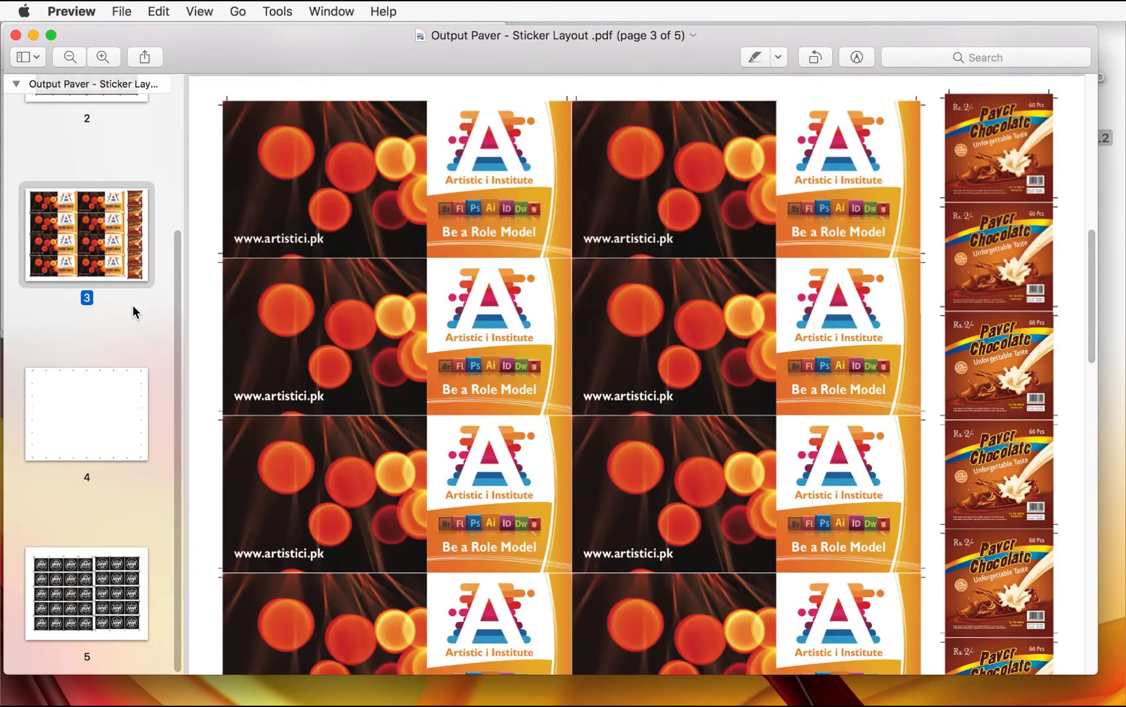
drag(177, 346, 180, 151)
click(97, 143)
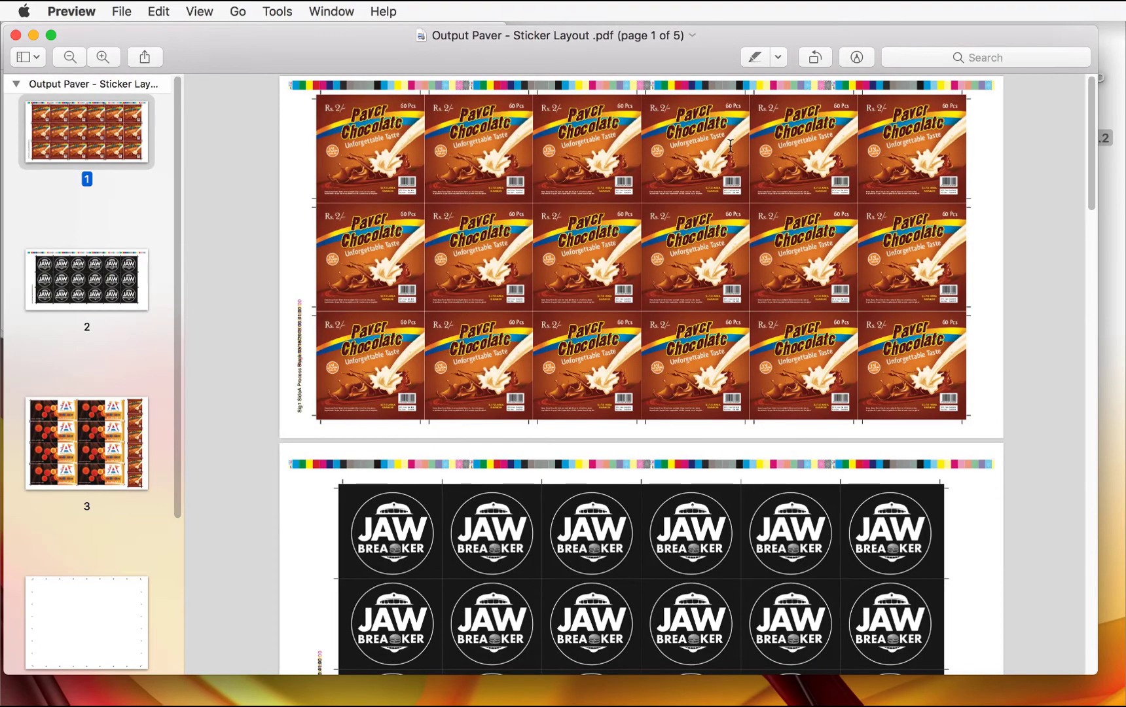
Step: Examine the sticker artwork and crop marks on pages 1 to 3 up close, and return to the full view of page 1
key(super+plus)
key(super+plus)
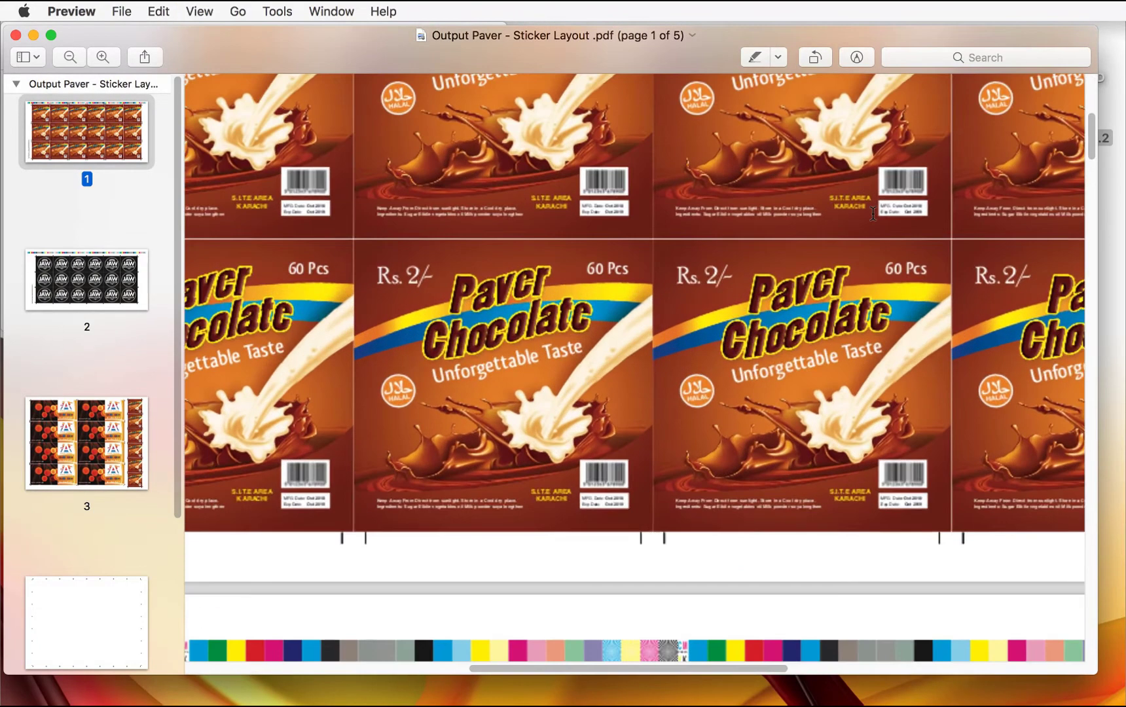
scroll(515, 188, down, 20)
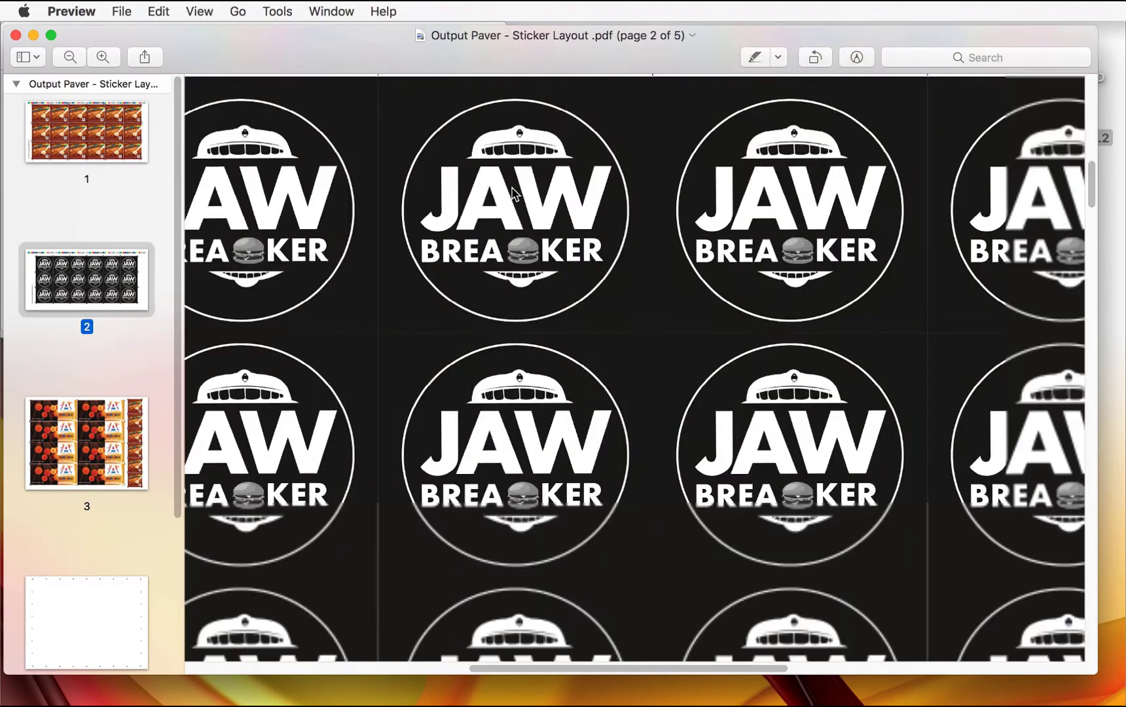
drag(490, 201, 594, 361)
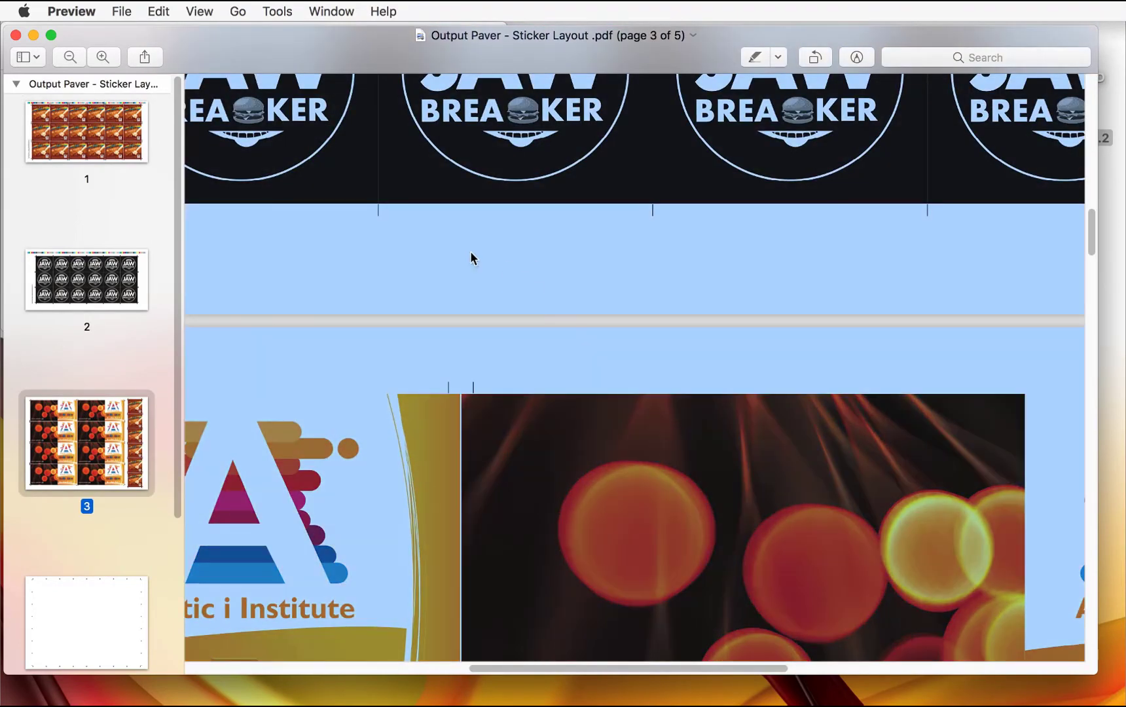
click(407, 256)
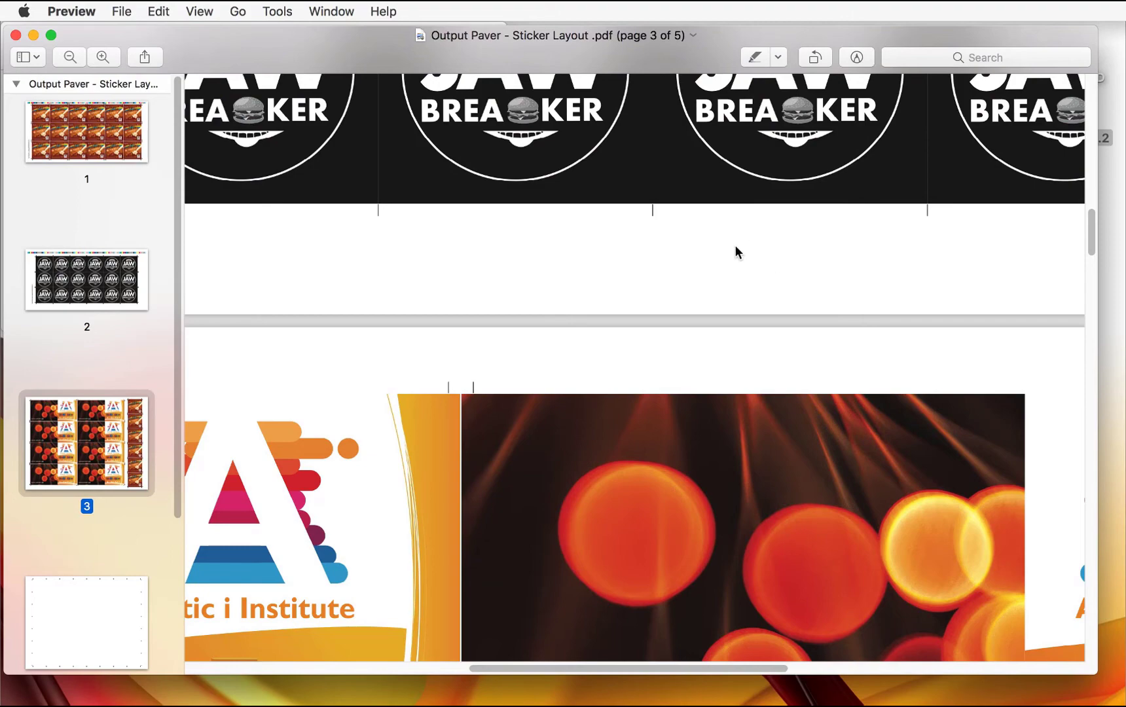
scroll(737, 252, down, 5)
scroll(736, 252, down, 5)
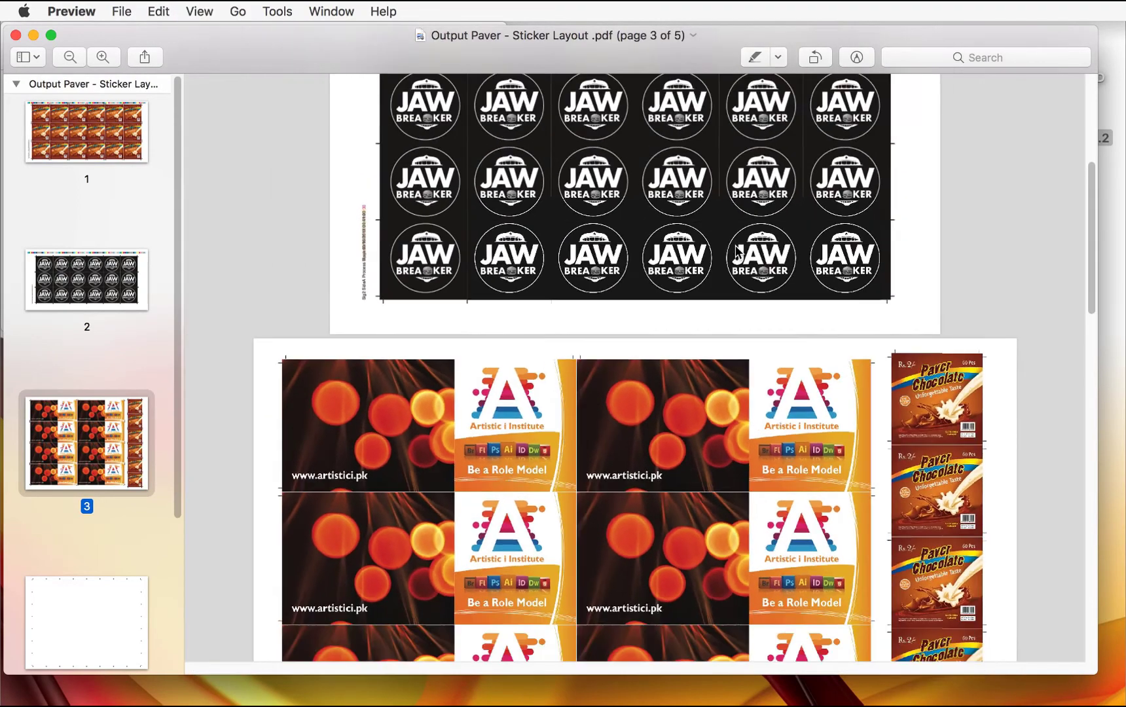
drag(1089, 222, 1107, 108)
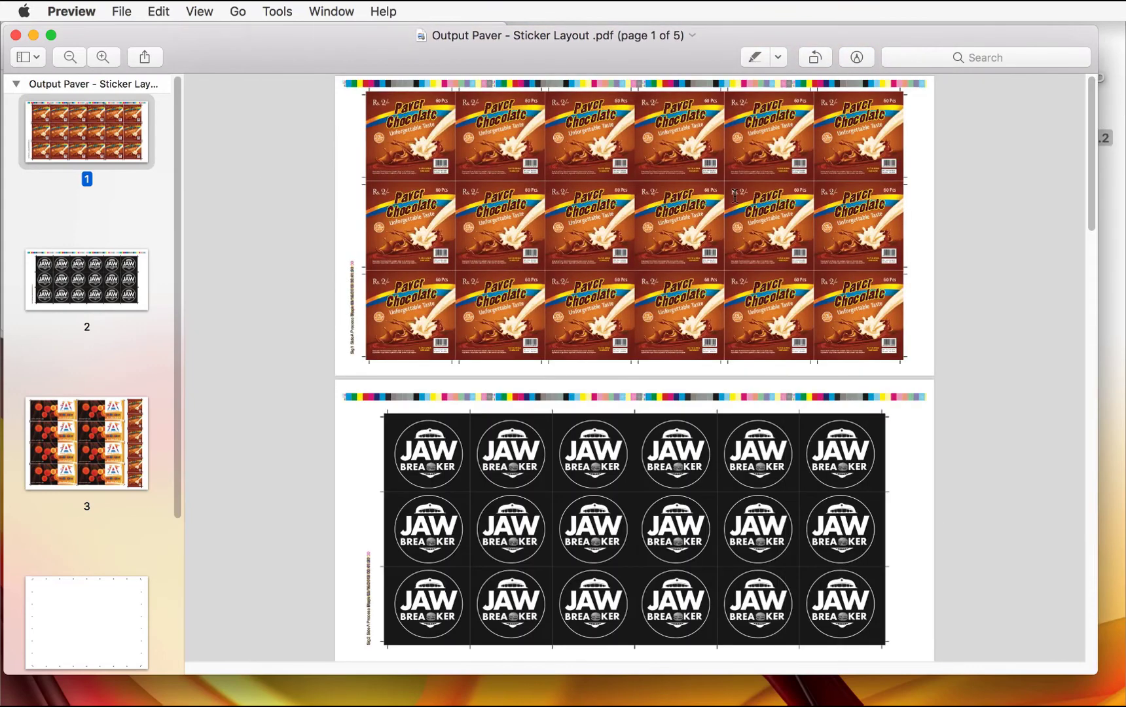